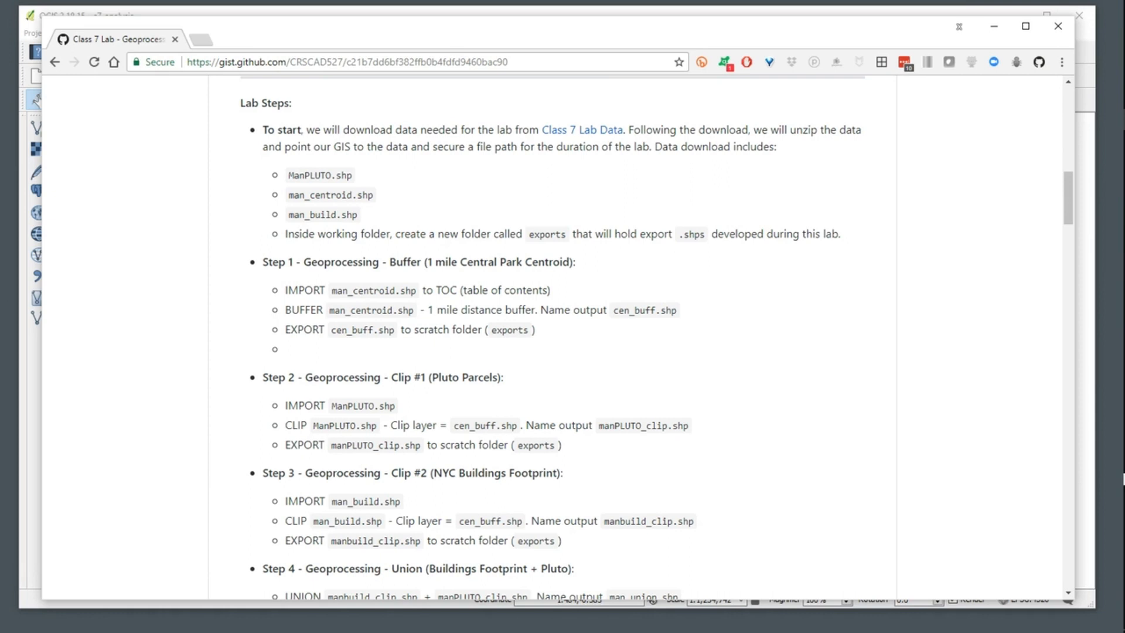
Review the lab instructions for the exports folder and Steps 1 to 6, covering Buffer, Clip, Union, Intersect and Dissolve.
drag(528, 234, 567, 234)
drag(390, 262, 421, 262)
scroll(552, 337, down, 1)
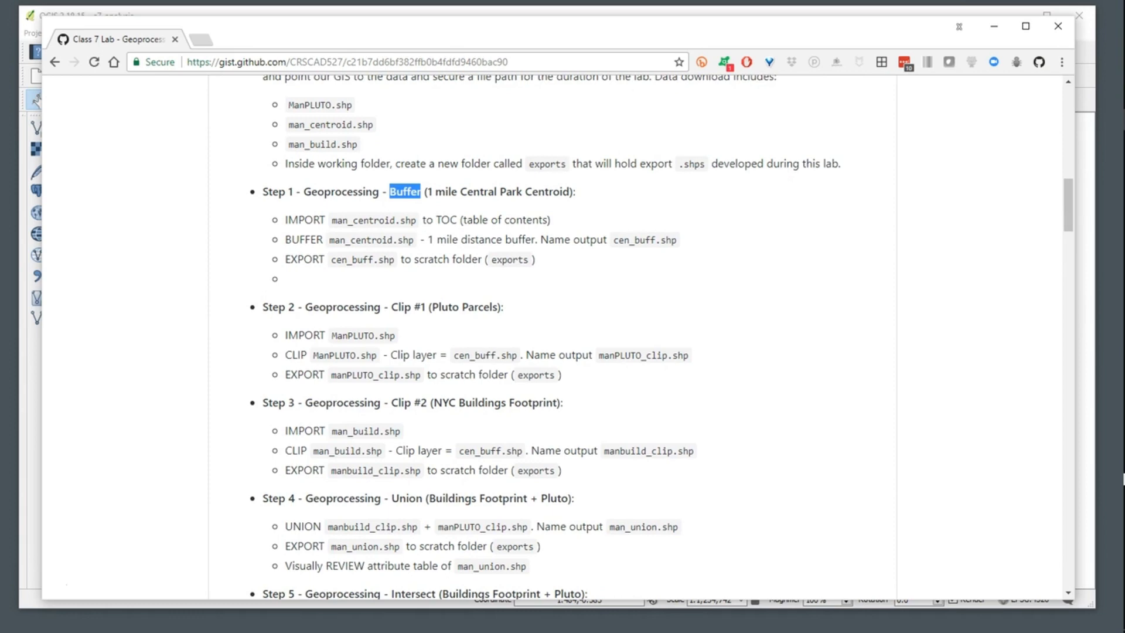
scroll(552, 337, down, 3)
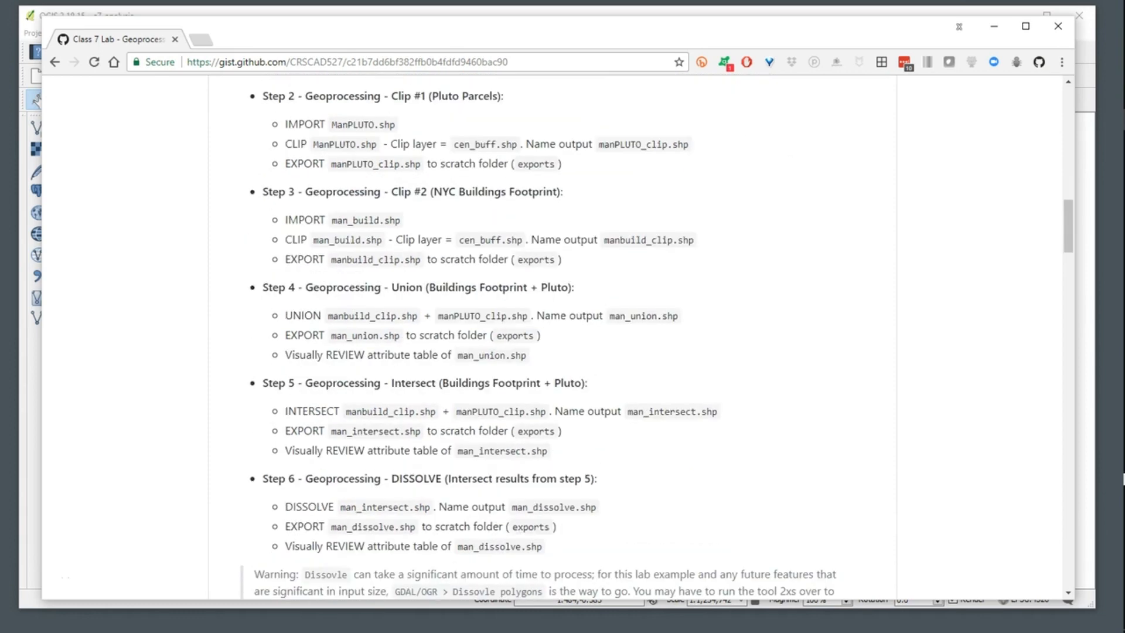
drag(388, 288, 426, 287)
scroll(552, 337, down, 1)
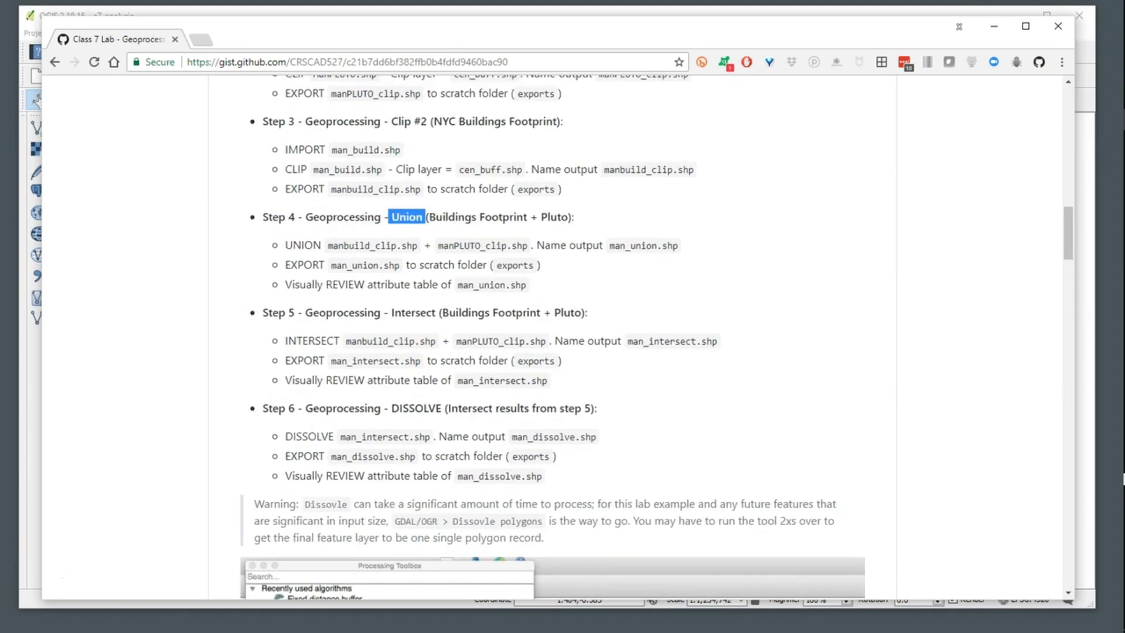
drag(388, 313, 439, 313)
scroll(439, 313, down, 2)
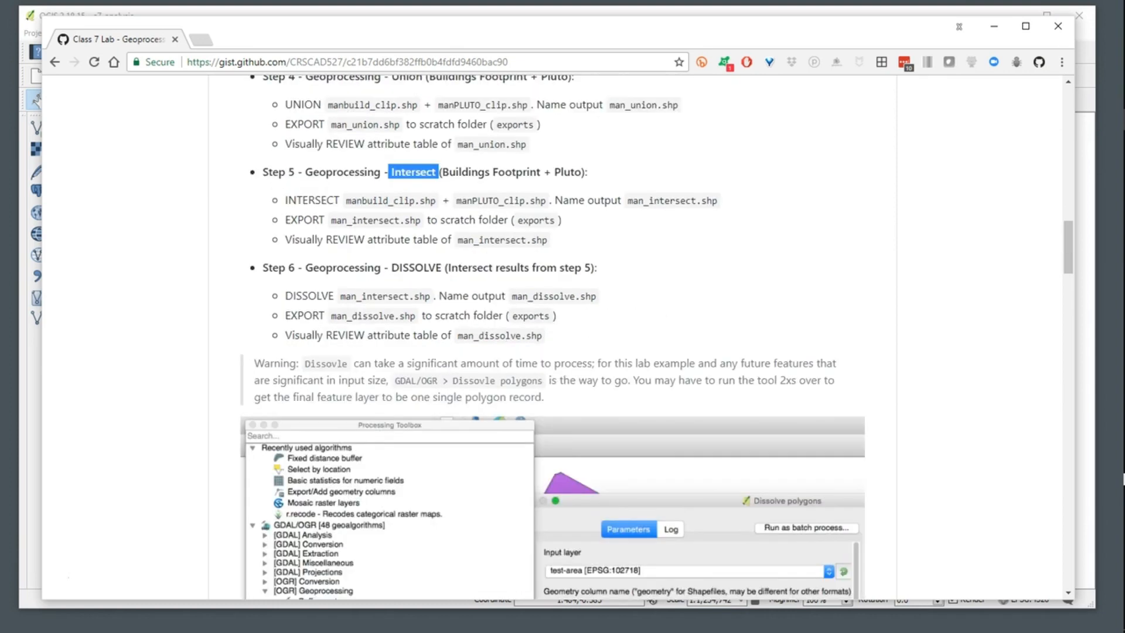
drag(388, 267, 442, 267)
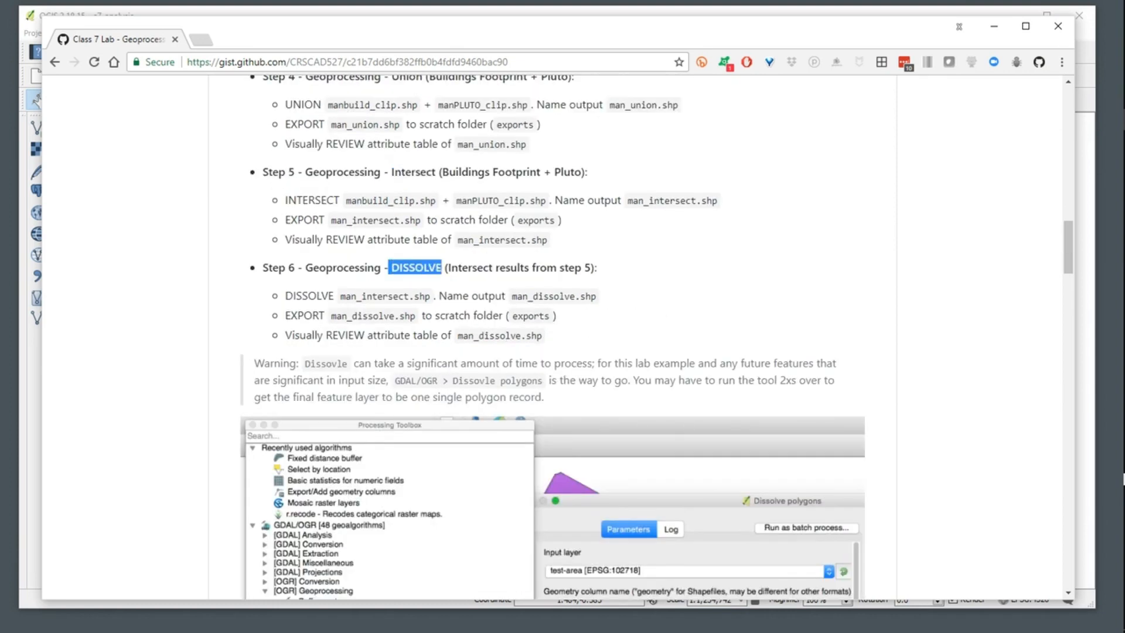
Read the Dissolve warning and the Step 7 instructions on calculating feature geometry, including the acreage formula.
scroll(442, 267, down, 1)
scroll(441, 268, down, 1)
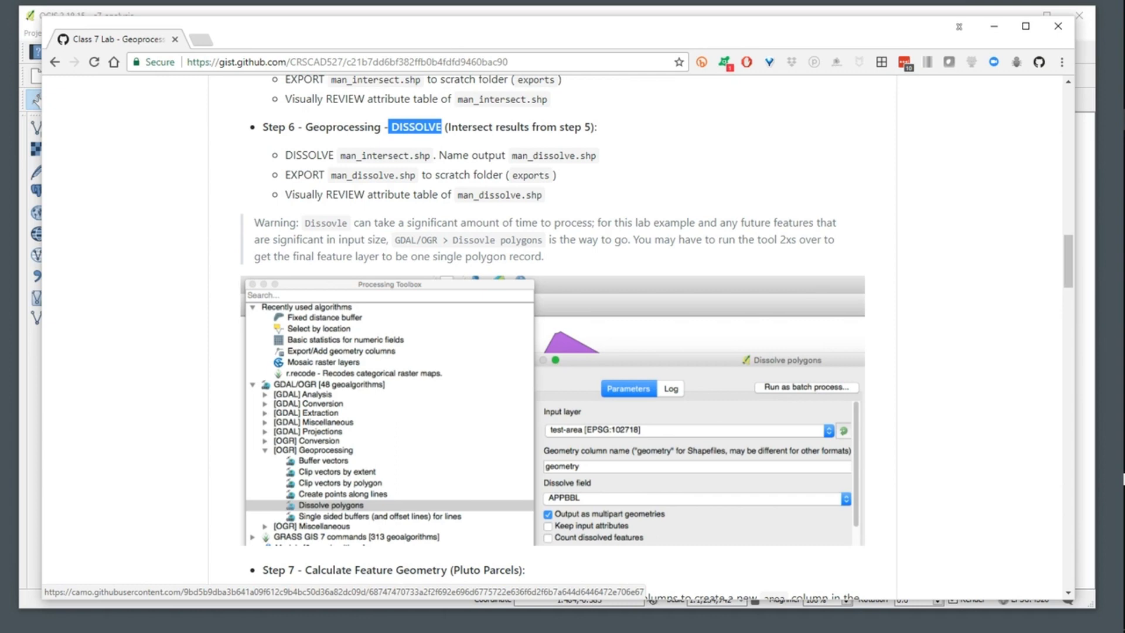
scroll(441, 267, down, 1)
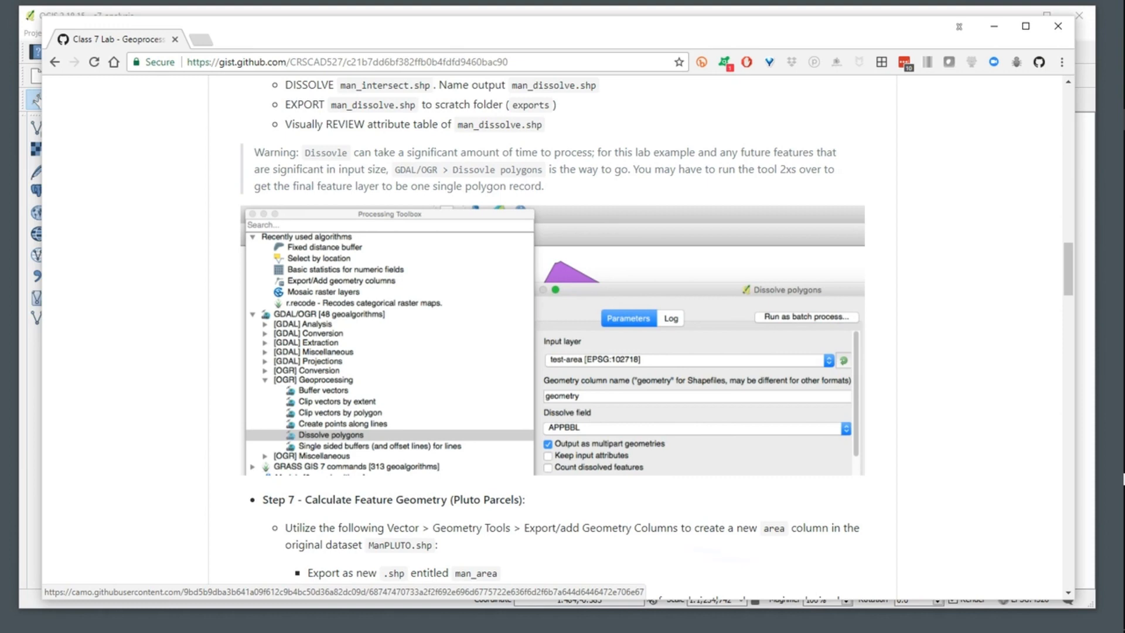
scroll(552, 308, down, 1)
scroll(553, 337, down, 3)
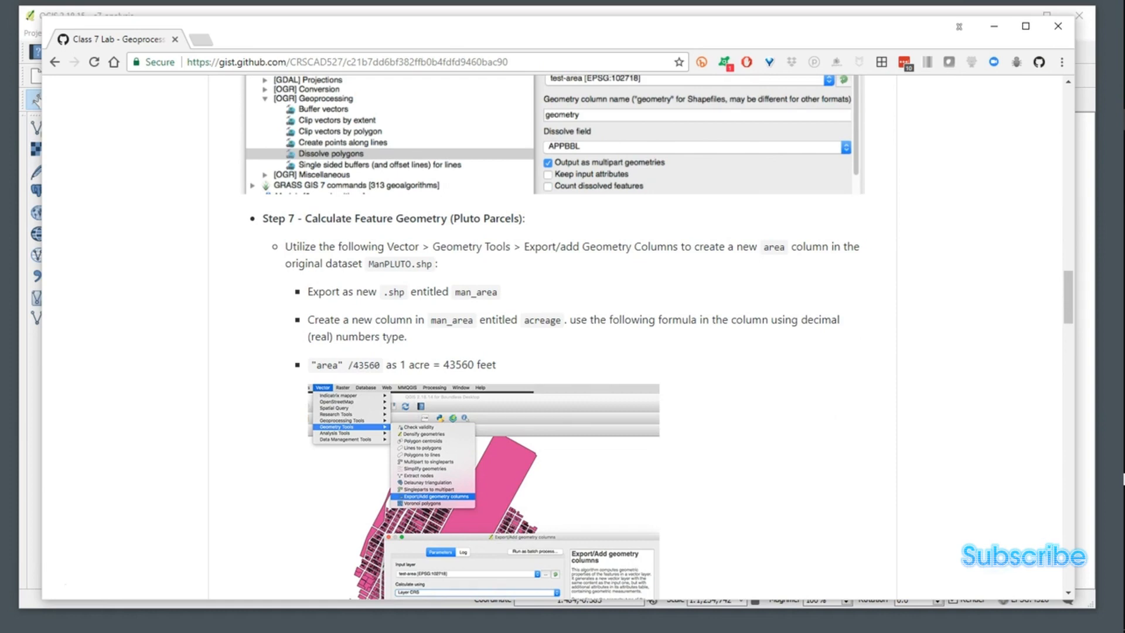
scroll(552, 337, down, 1)
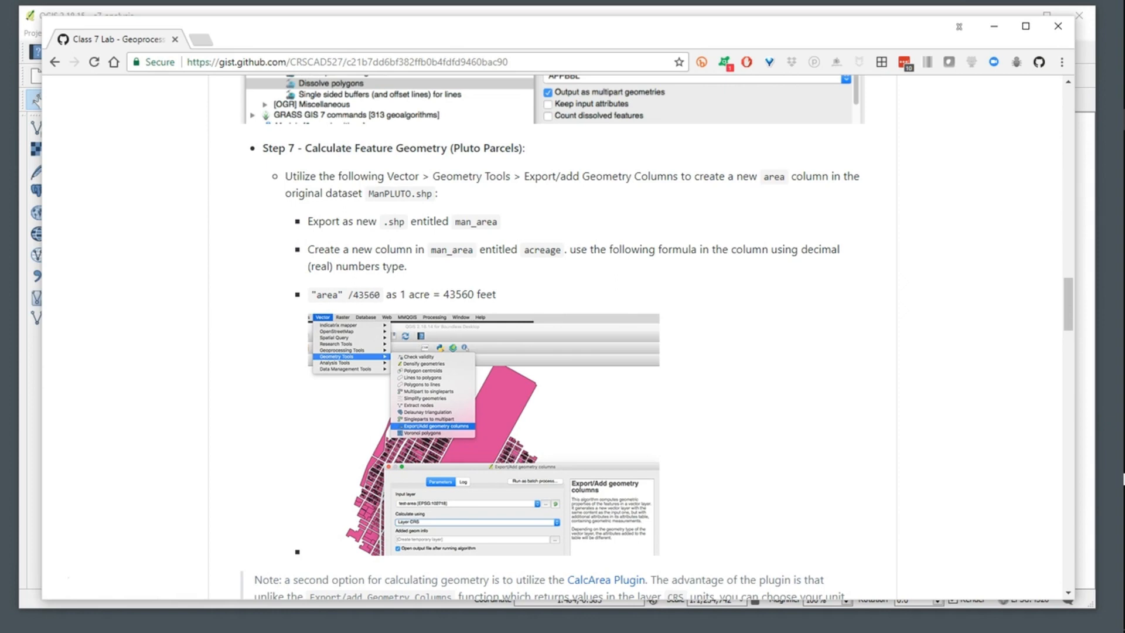
drag(311, 295, 496, 294)
Save the CalcArea Plugin link from the Step 7 note as a desktop shortcut.
scroll(557, 340, down, 6)
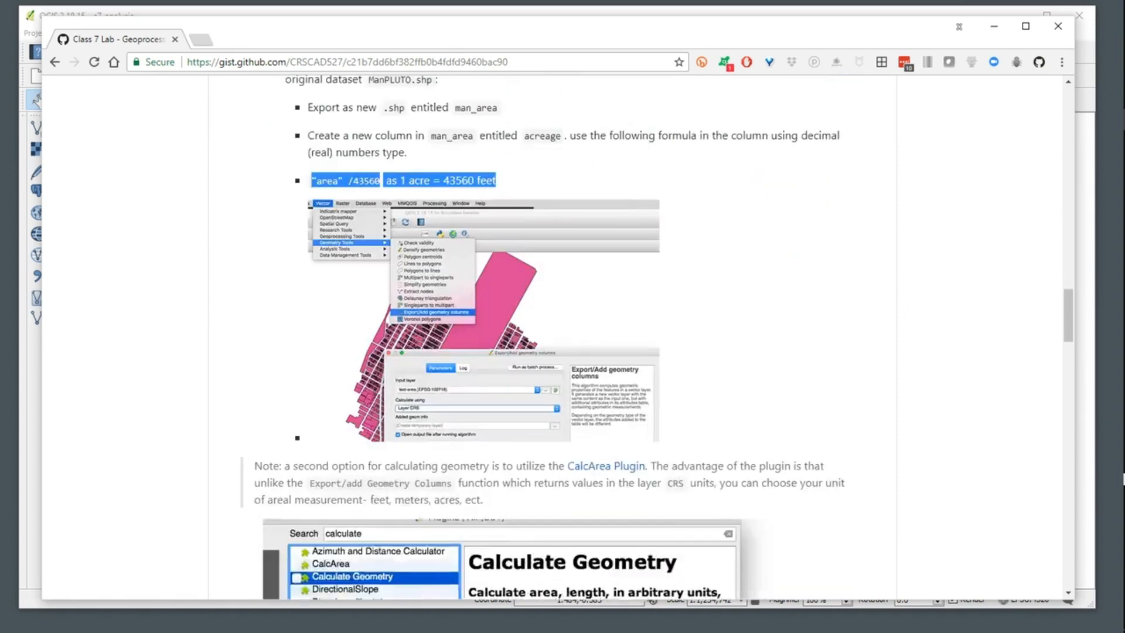
scroll(557, 340, down, 2)
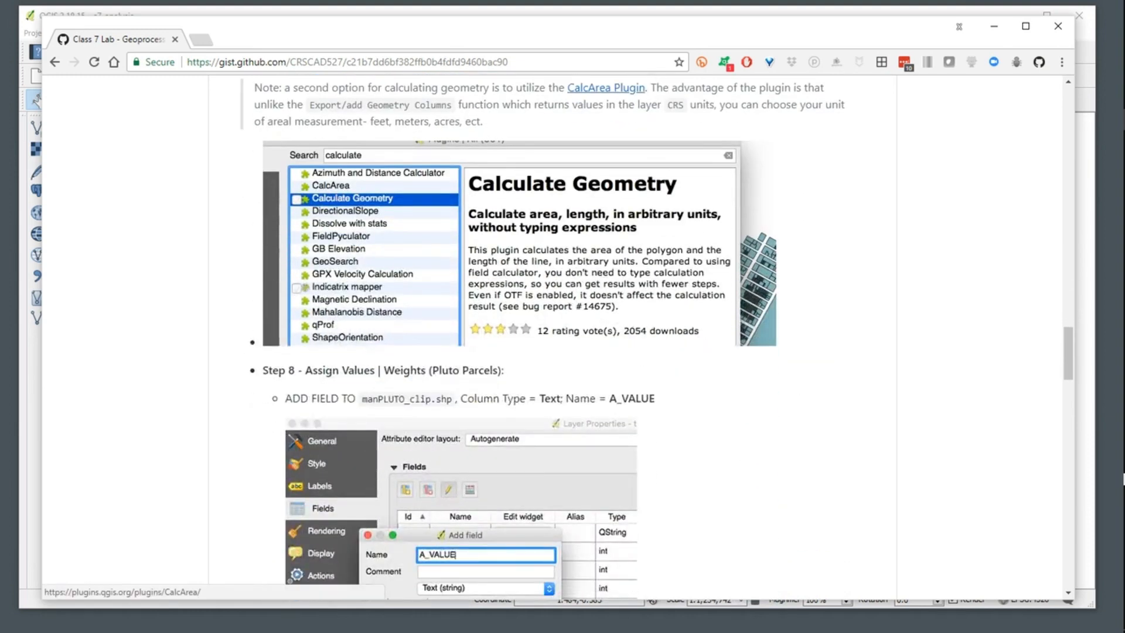
drag(606, 88, 7, 360)
Review Steps 8 and 9 on assigning and mapping A_VALUE and the geoprocessing reference diagrams, then return to the start of the lab steps.
scroll(504, 293, down, 4)
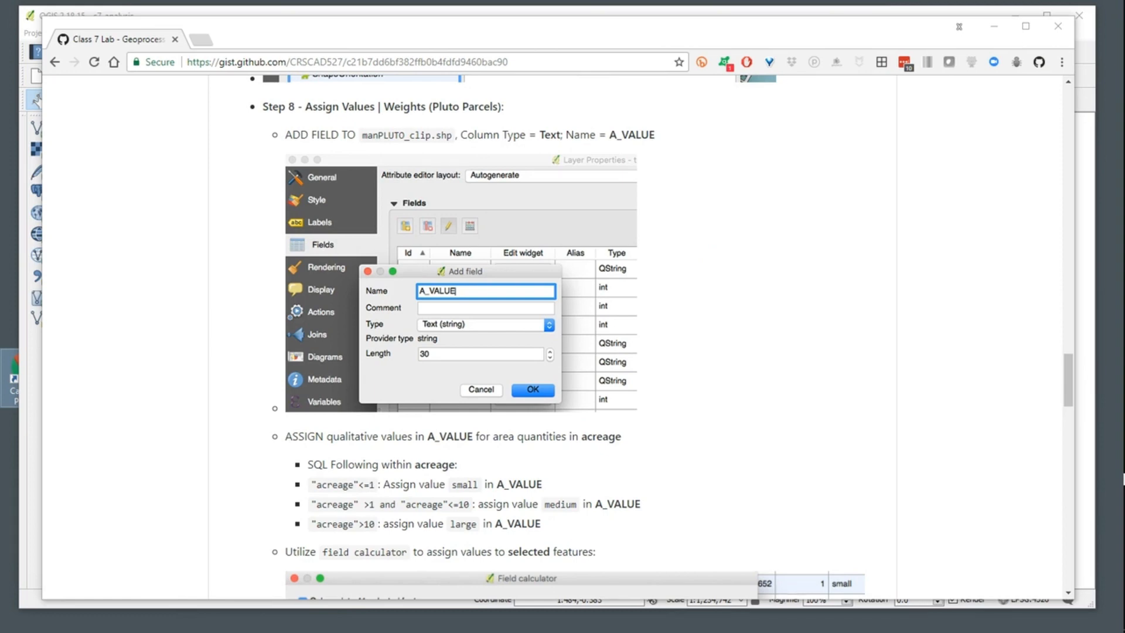
scroll(557, 334, down, 2)
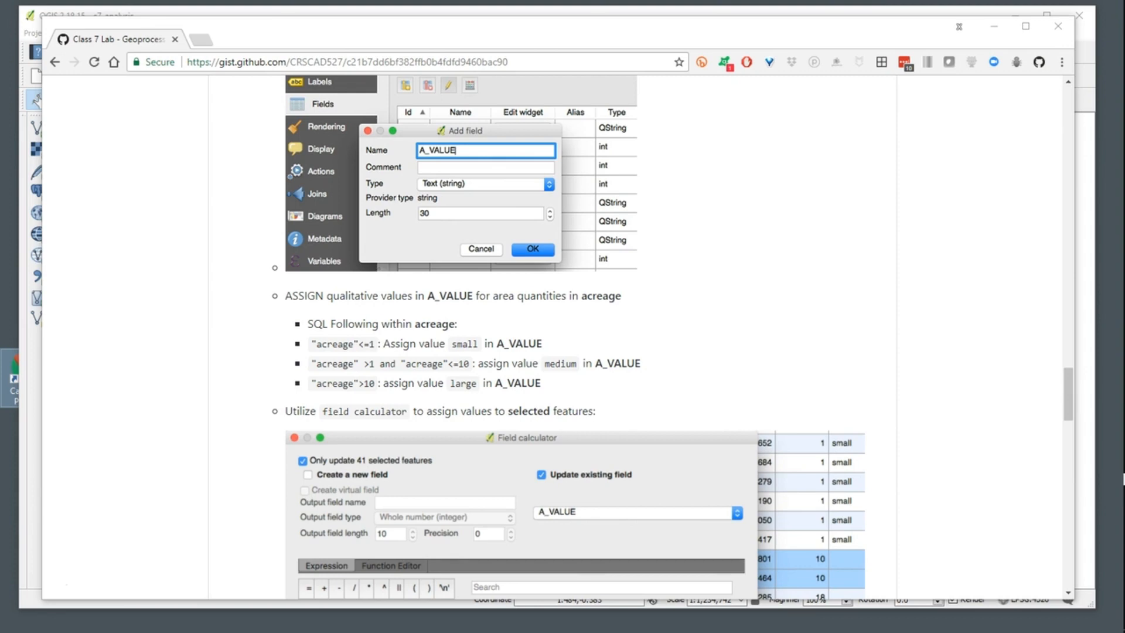
scroll(558, 336, down, 3)
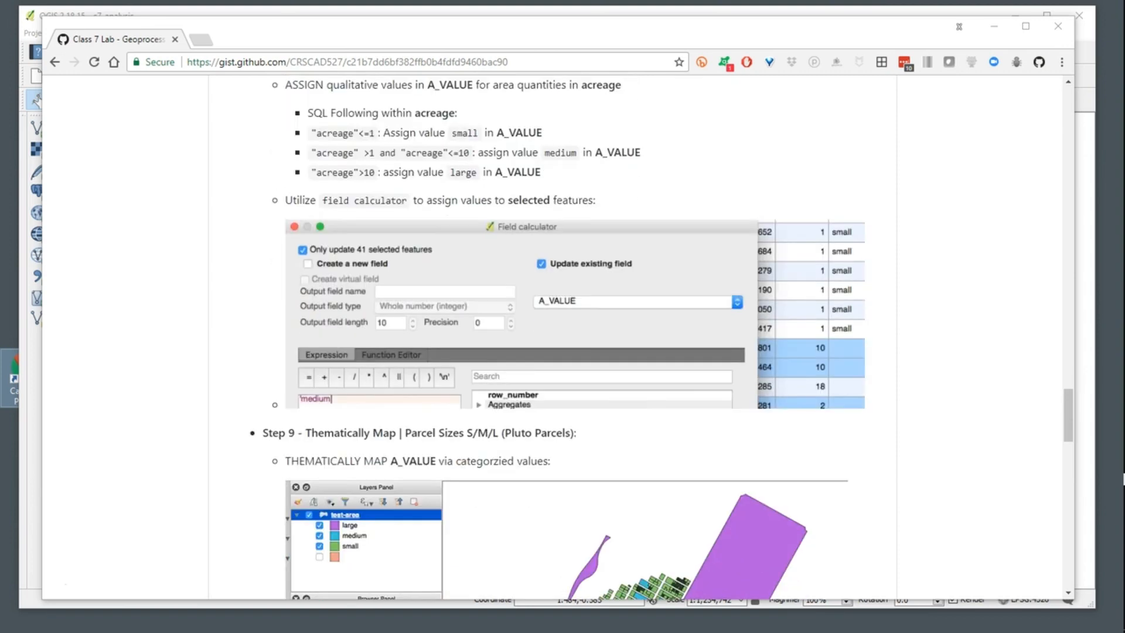
scroll(558, 336, down, 5)
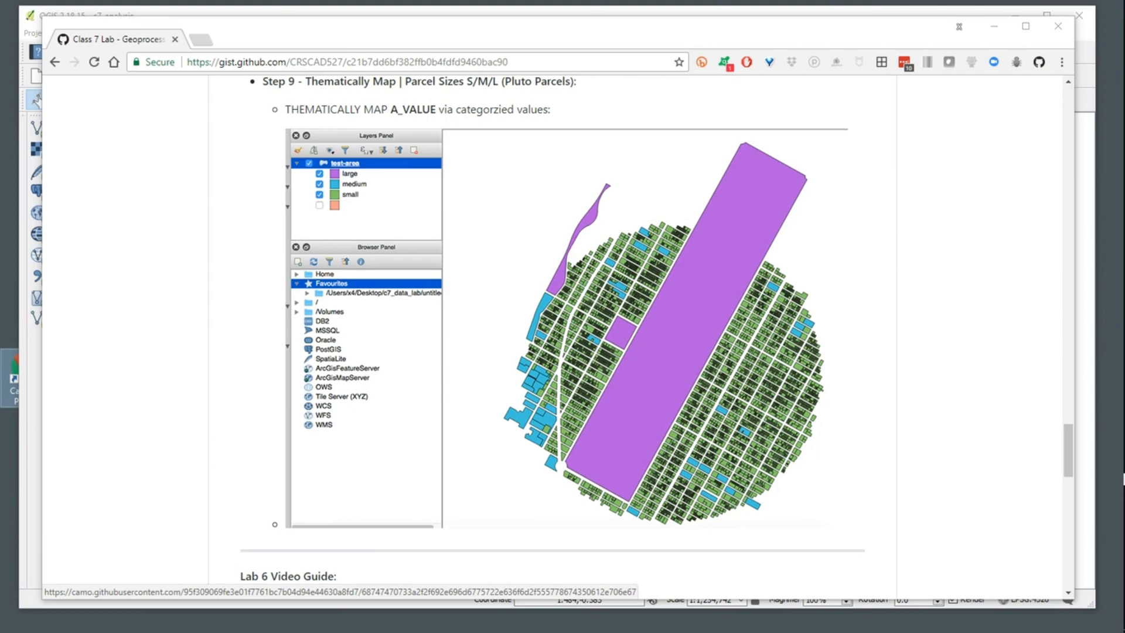
scroll(656, 337, down, 5)
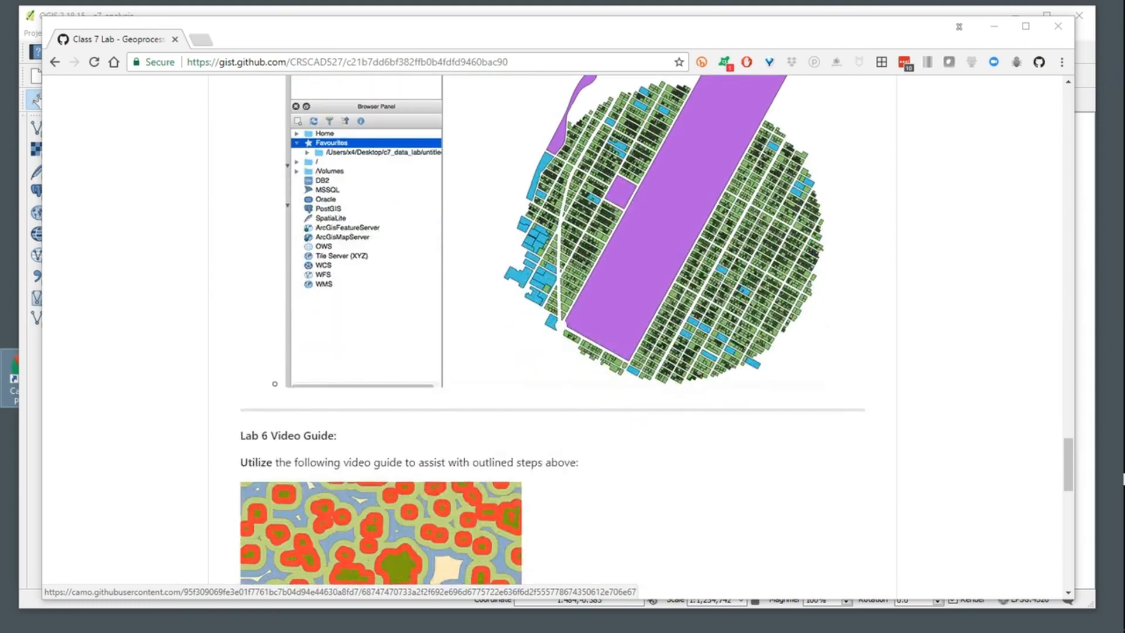
scroll(552, 337, down, 2)
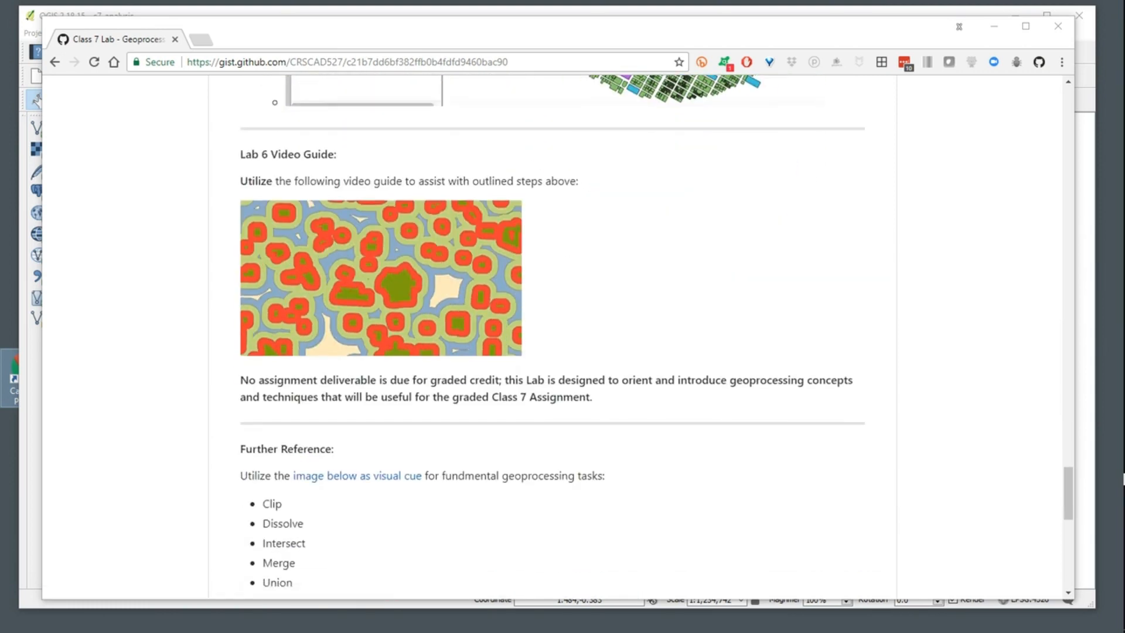
scroll(552, 337, down, 6)
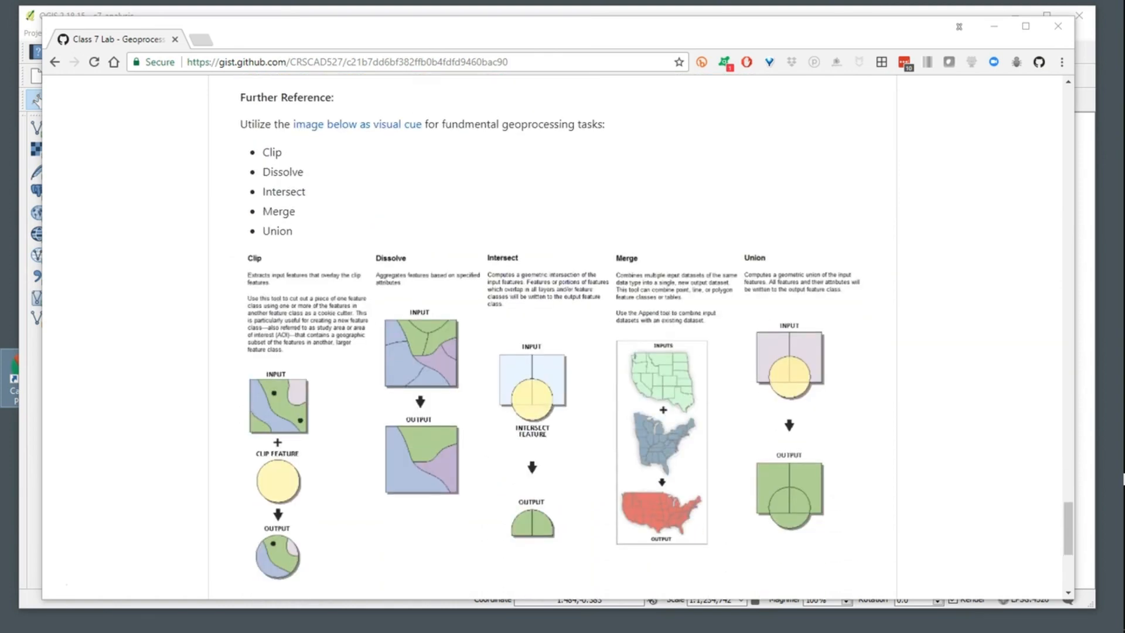
scroll(552, 337, down, 1)
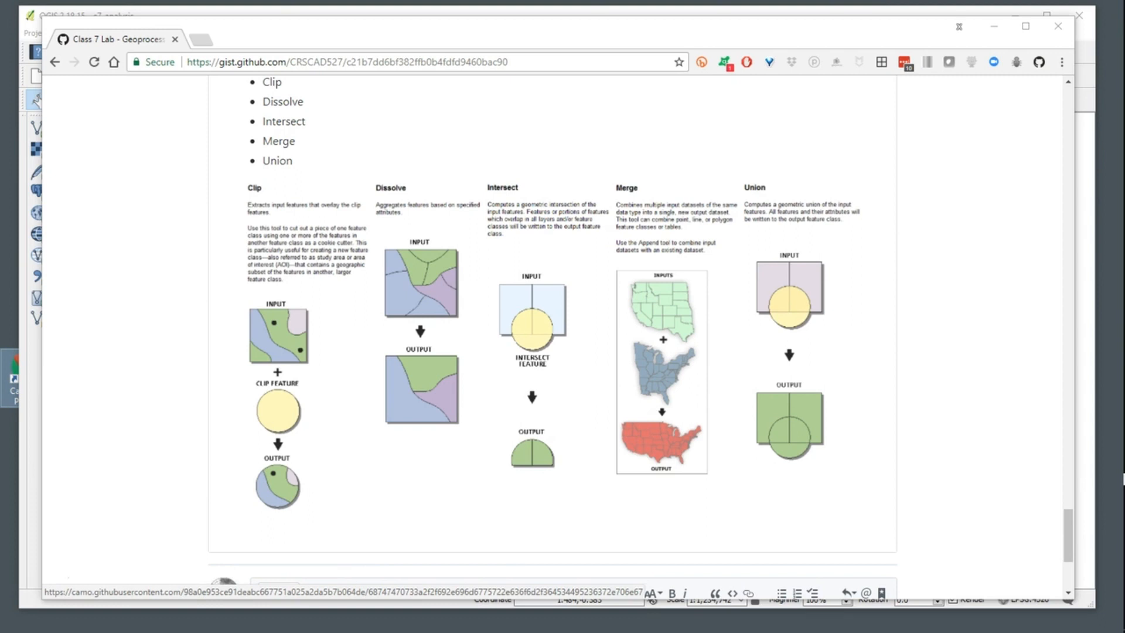
scroll(553, 338, up, 20)
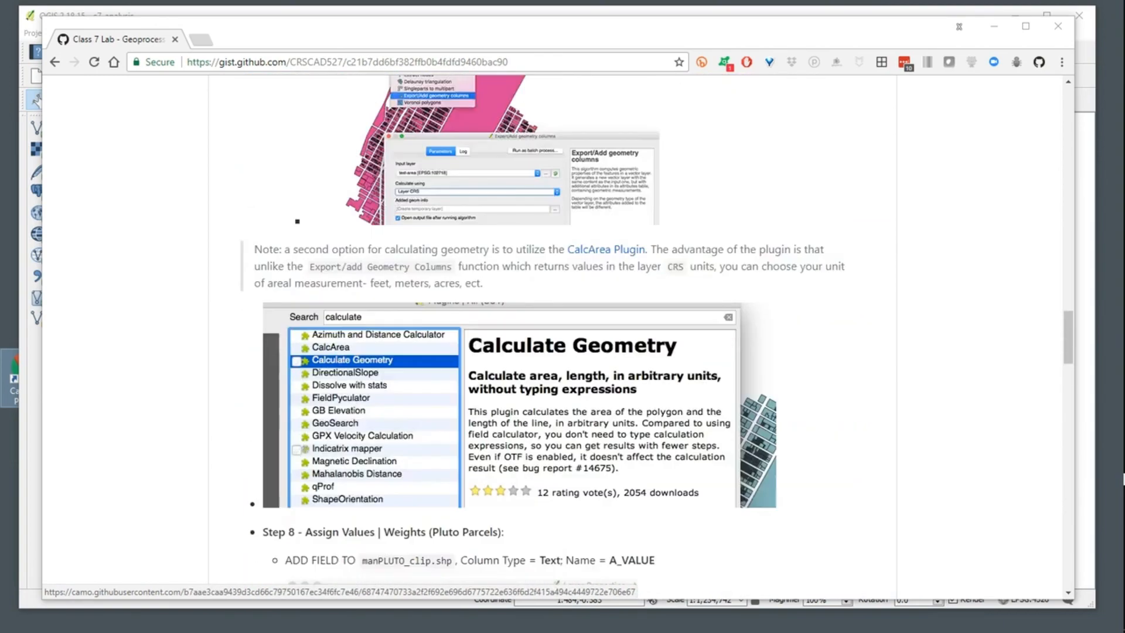
scroll(553, 338, up, 15)
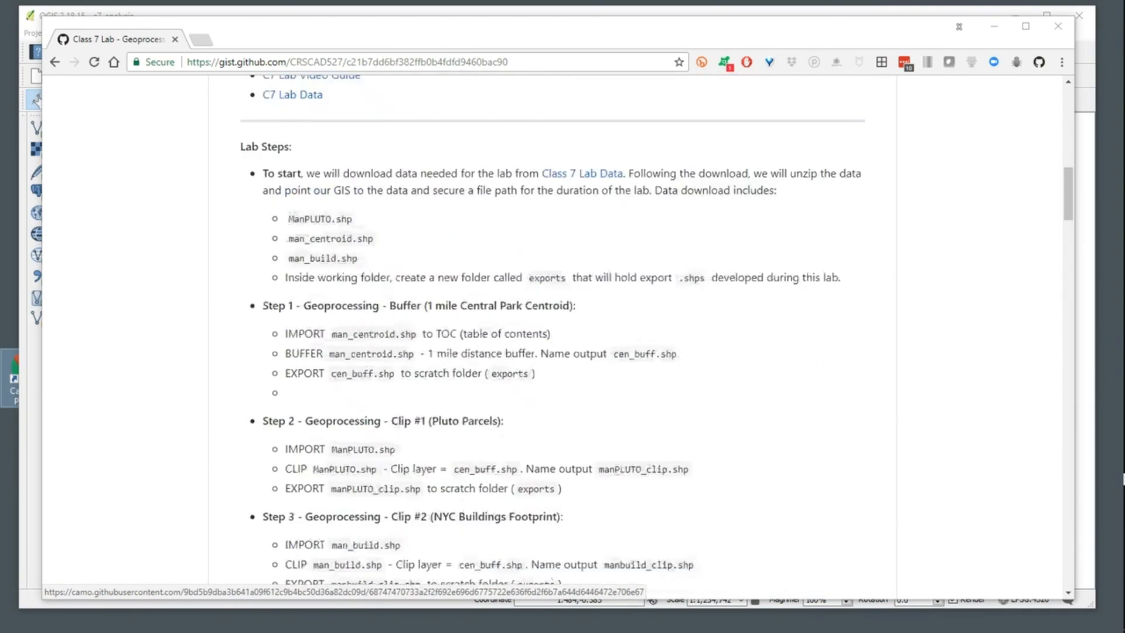
scroll(553, 339, down, 2)
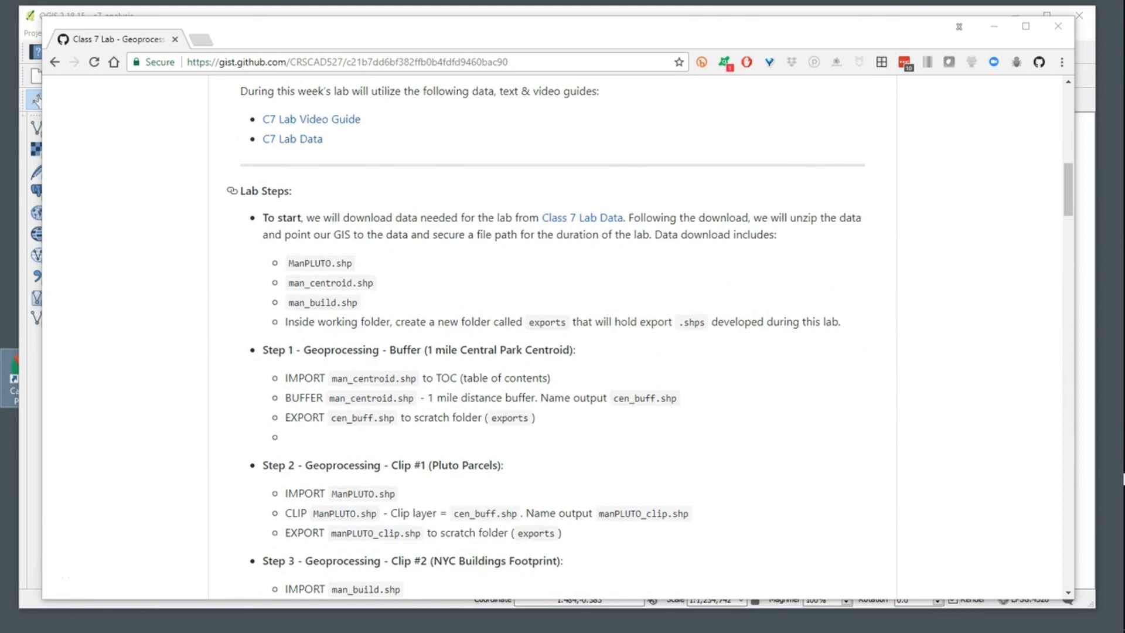
Minimize the browser, uncover the desktop behind QGIS and delete the CalcArea Plugin shortcut.
drag(445, 29, 466, 302)
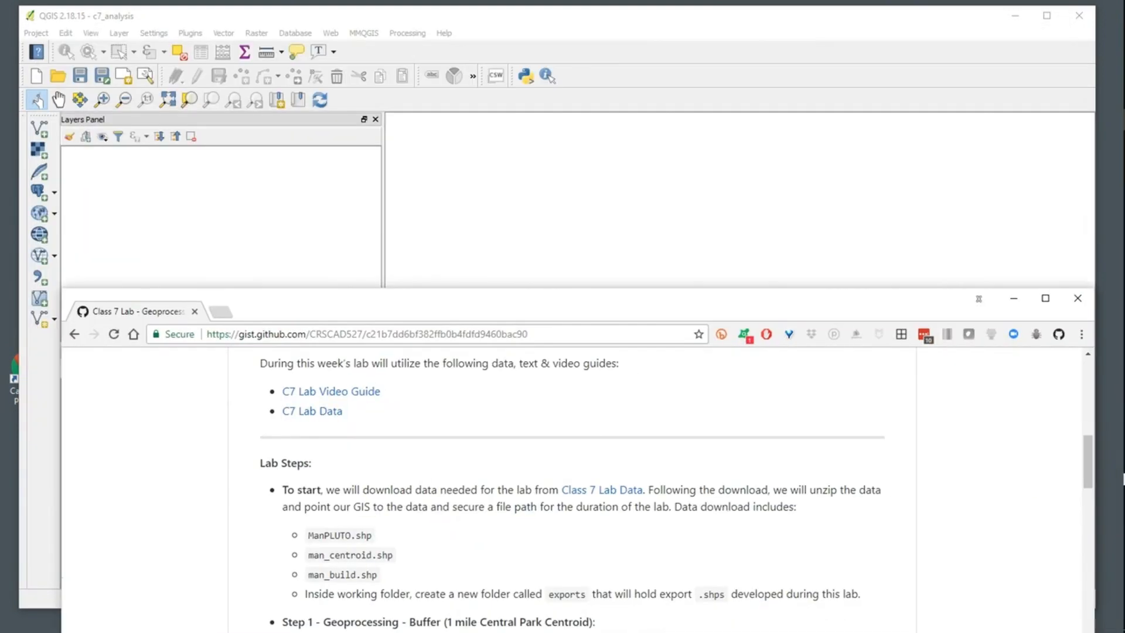
click(1014, 298)
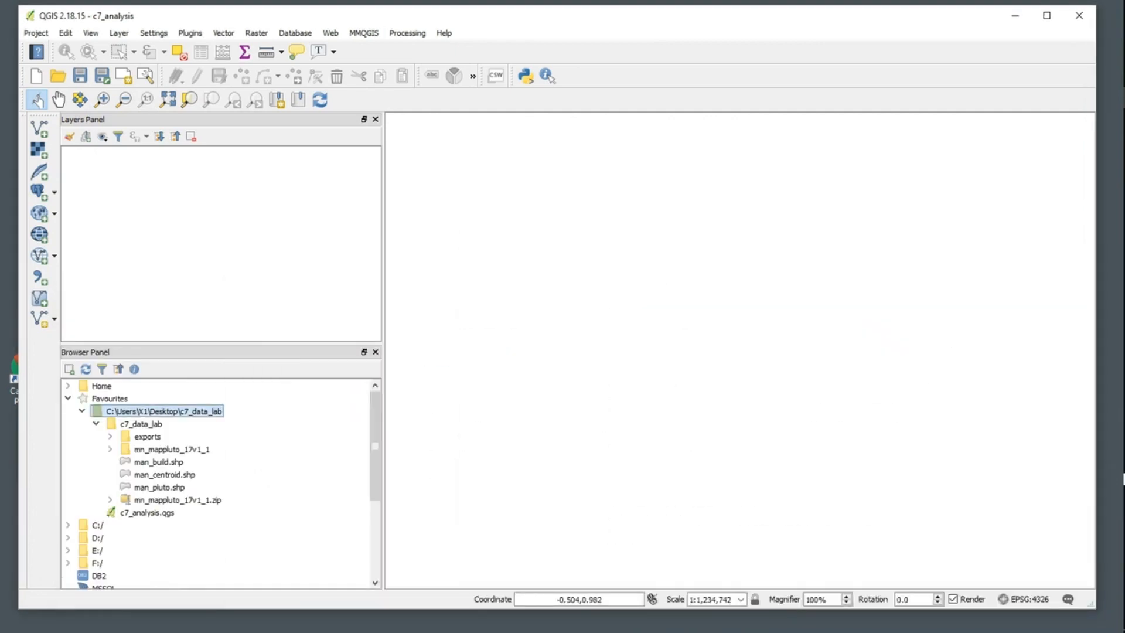
drag(551, 16, 712, 311)
right_click(27, 367)
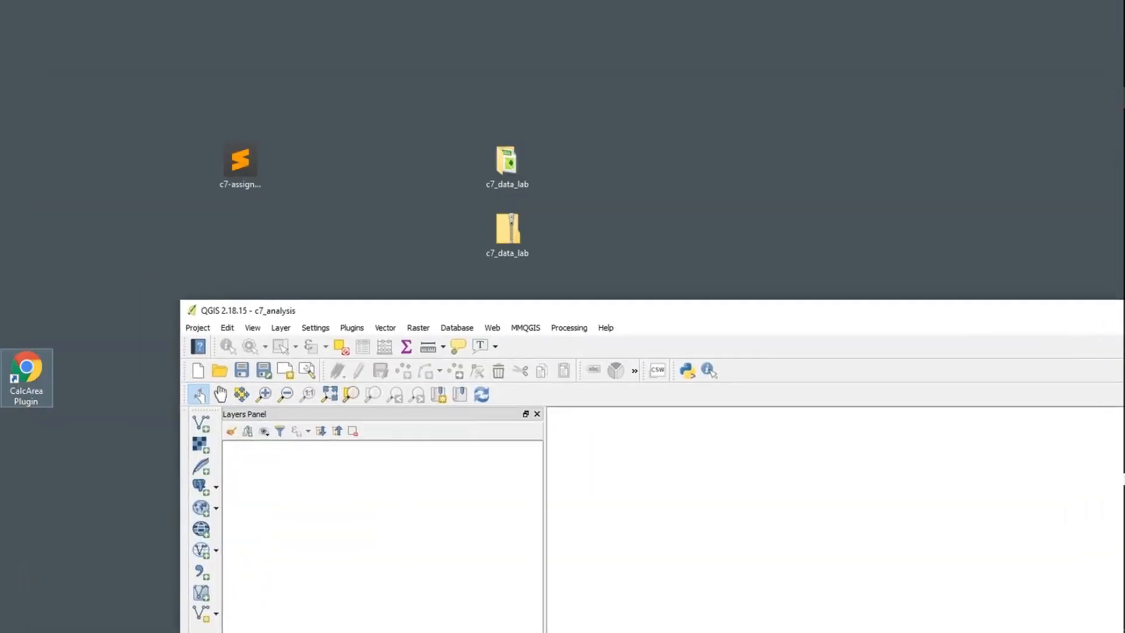
click(63, 516)
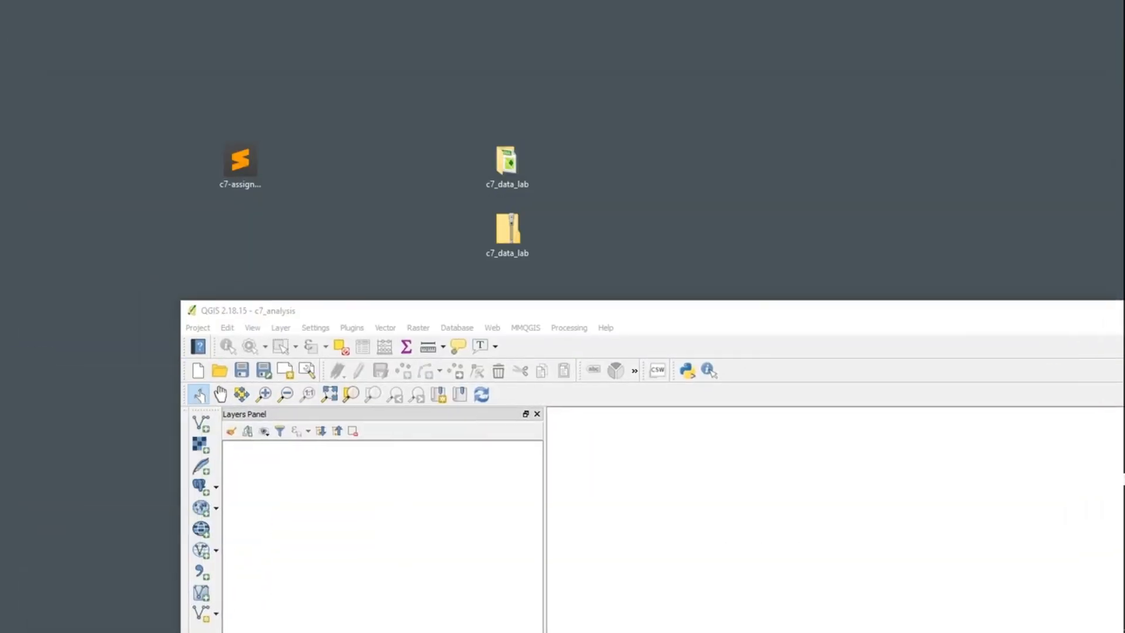
Move the zipped c7_data_lab aside on the desktop and examine the files in the unzipped folder's inner c7_data_lab folder.
drag(507, 230, 616, 226)
double_click(508, 166)
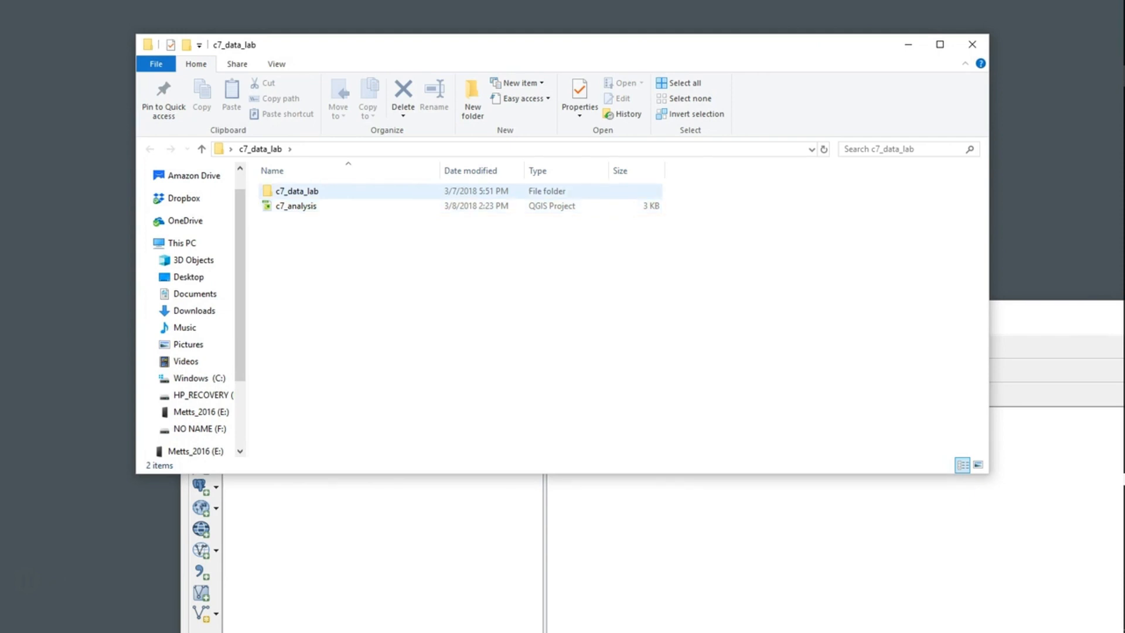
double_click(297, 191)
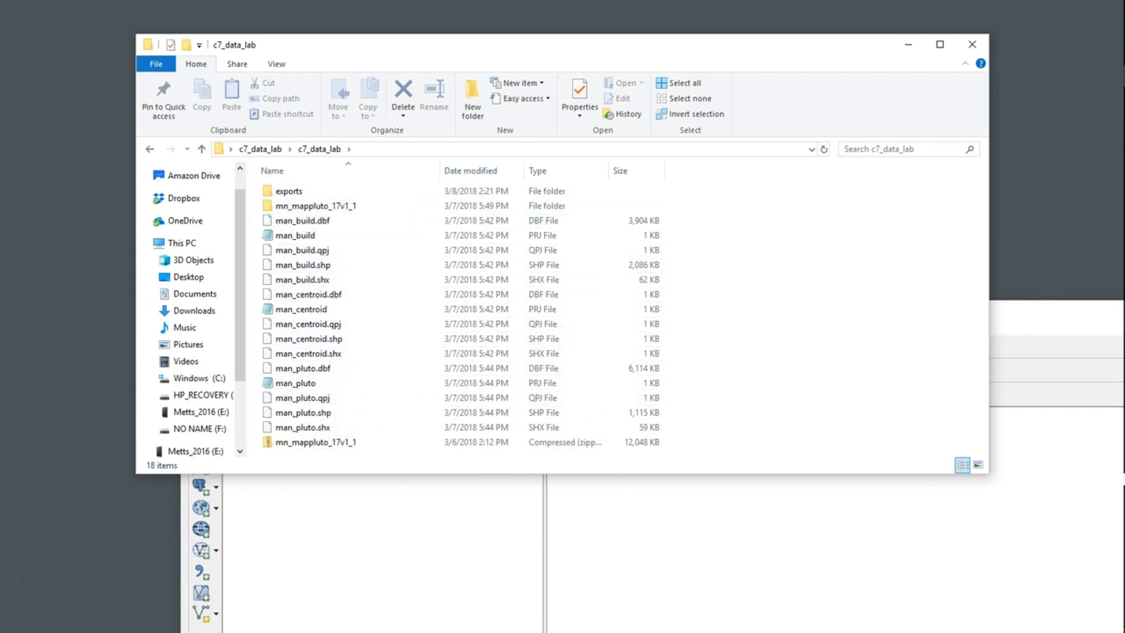
click(973, 44)
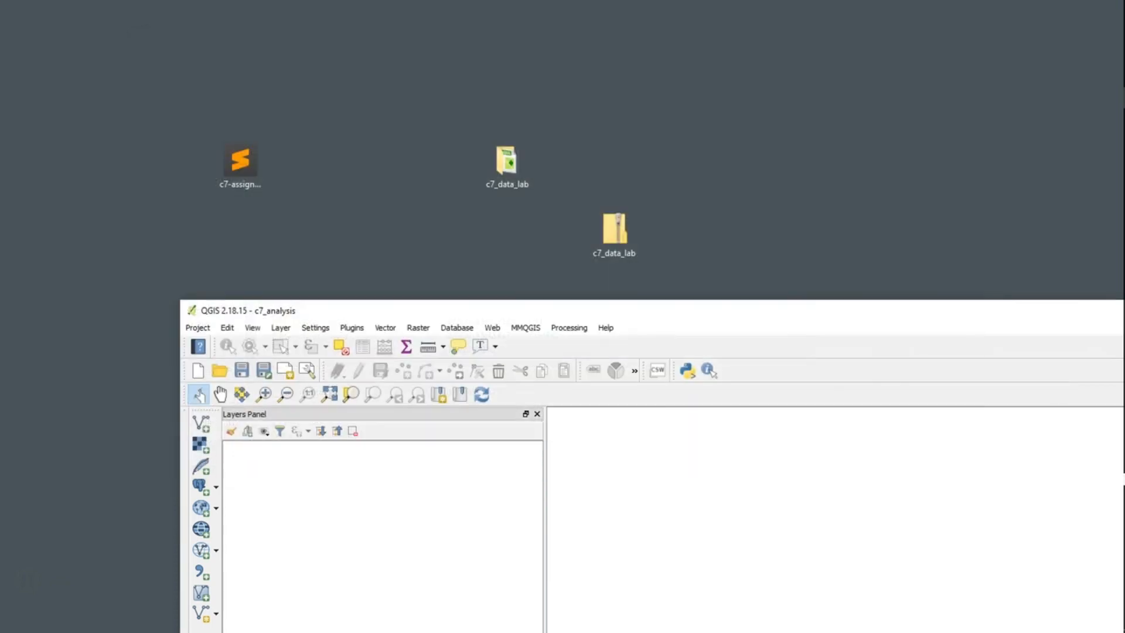
Bring QGIS back into full view and add MNMapPLUTO.shp from the mn_mappluto_17v1_1 folder to the map.
drag(644, 310, 498, 12)
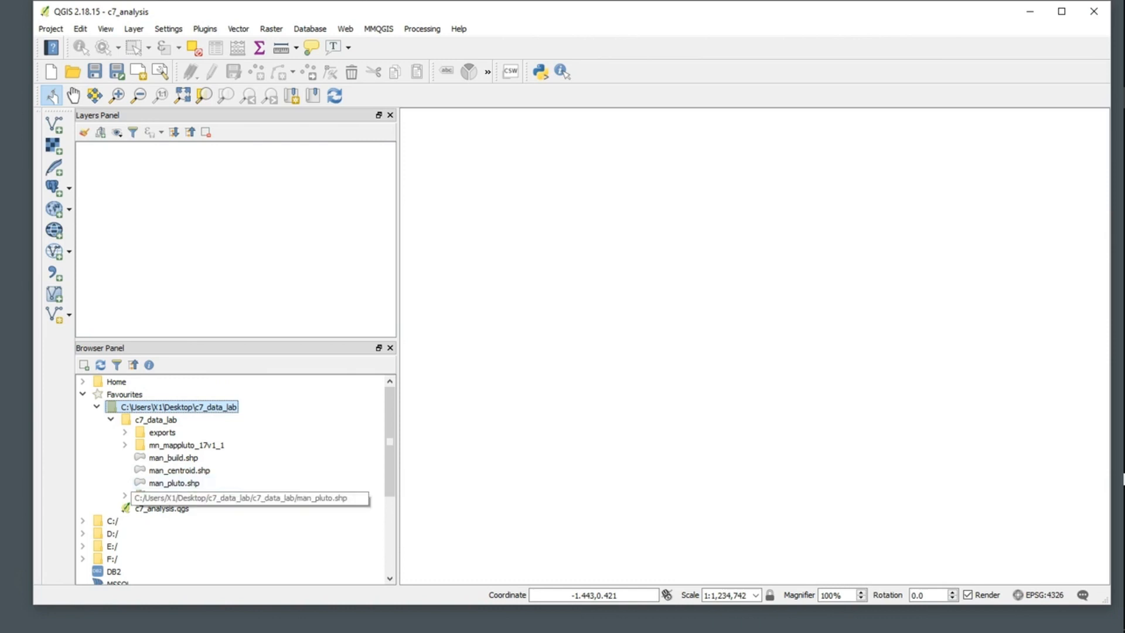
click(124, 445)
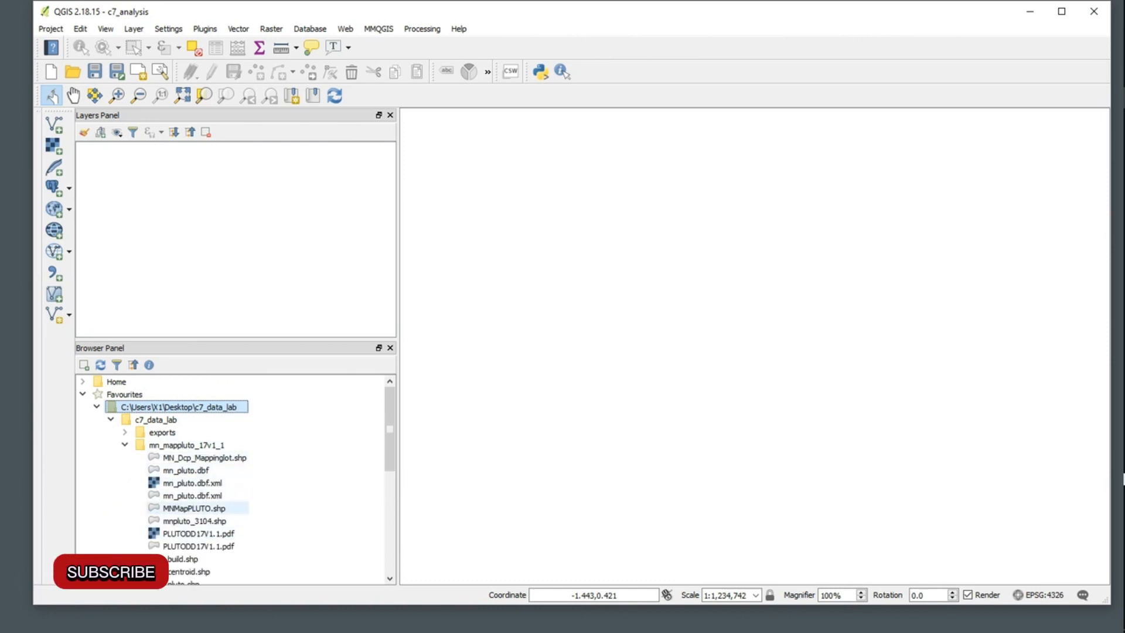
double_click(194, 508)
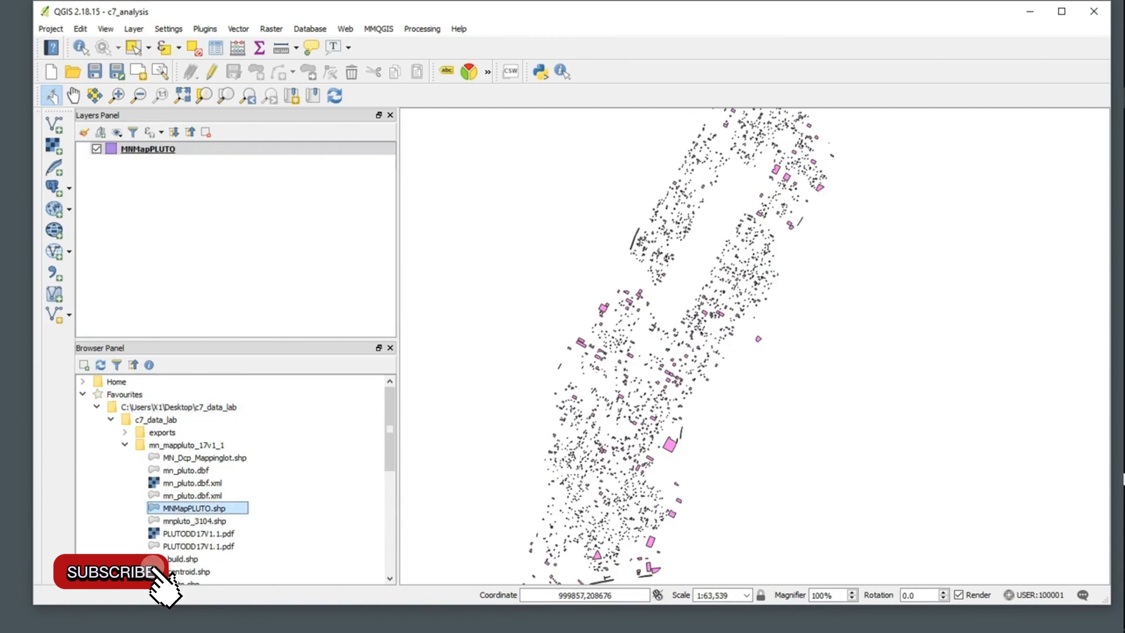
scroll(783, 444, down, 1)
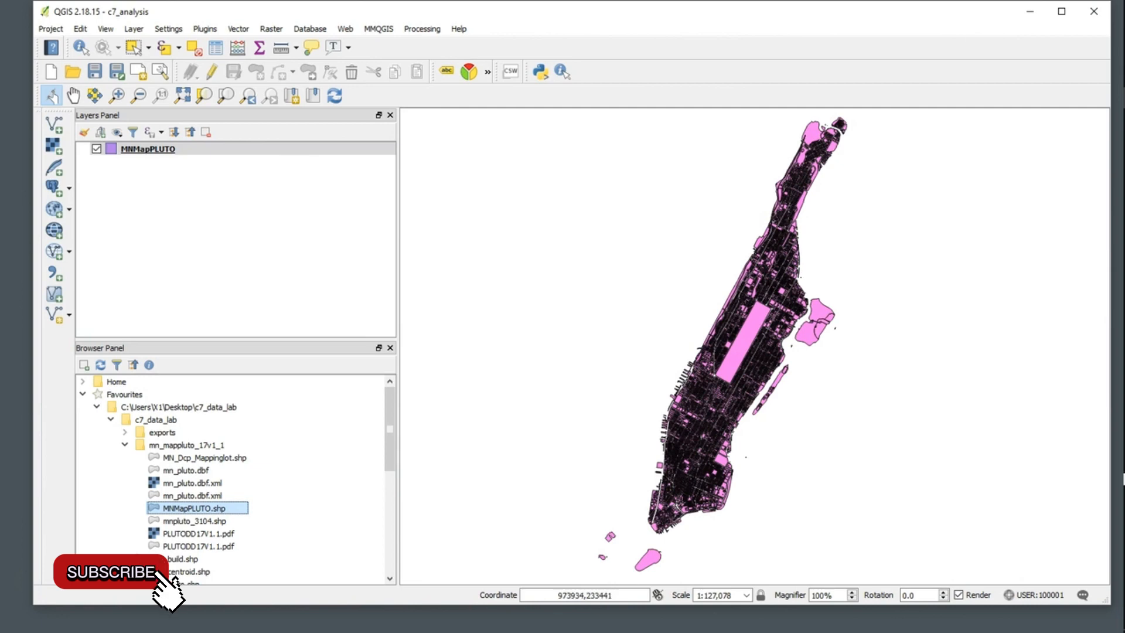
Inspect the MNMapPLUTO layer's style and coordinate reference system in its properties, leaving the settings as they are.
right_click(152, 151)
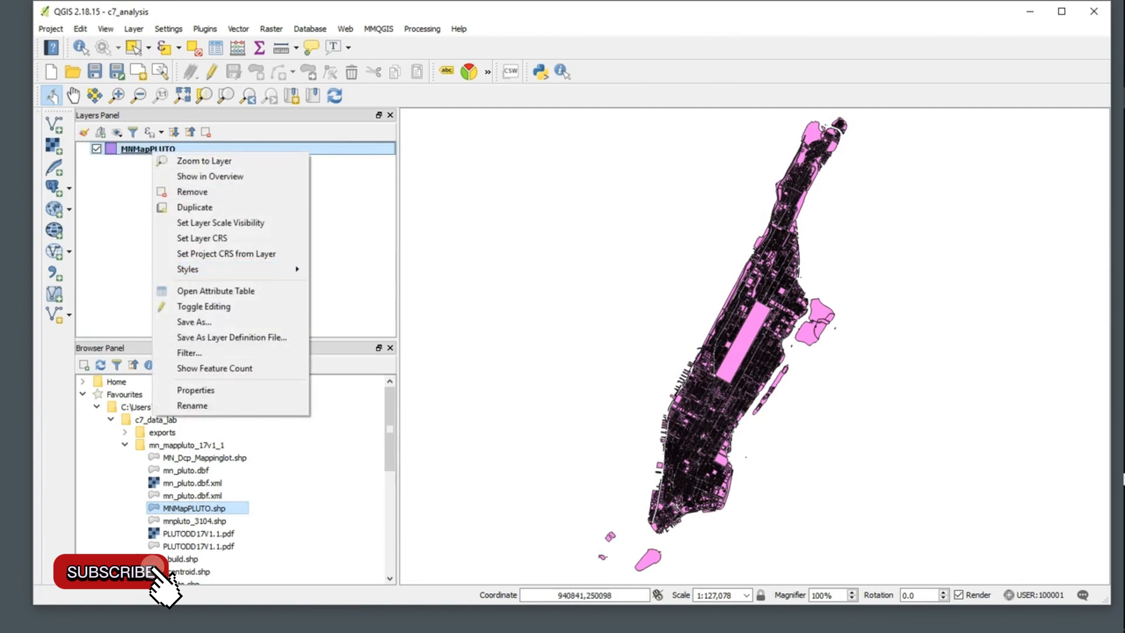
click(195, 390)
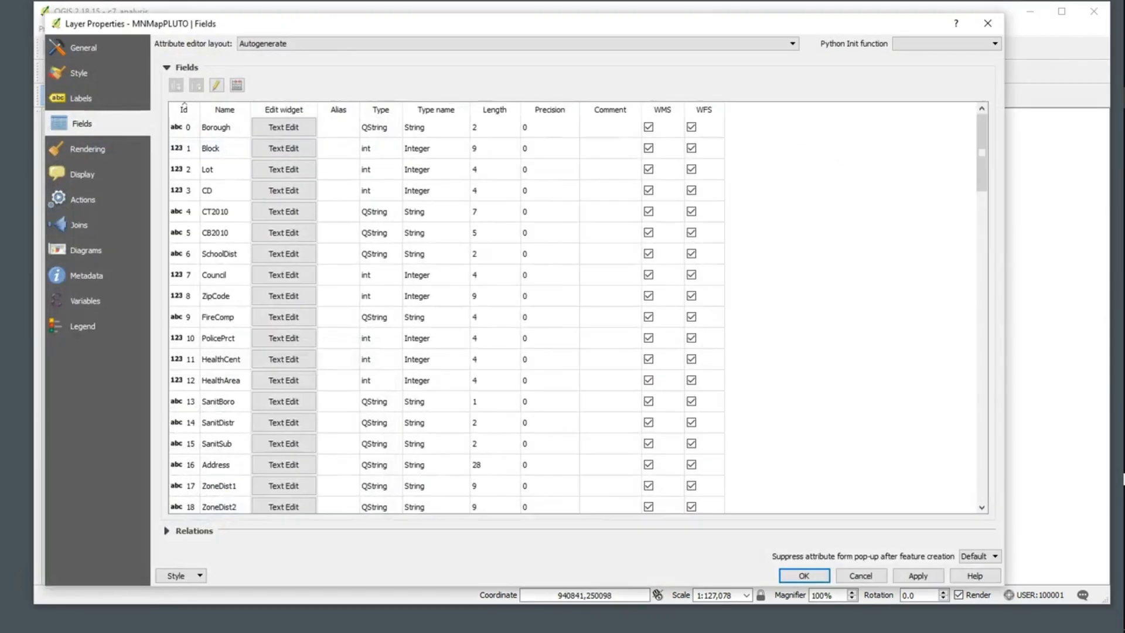
click(79, 74)
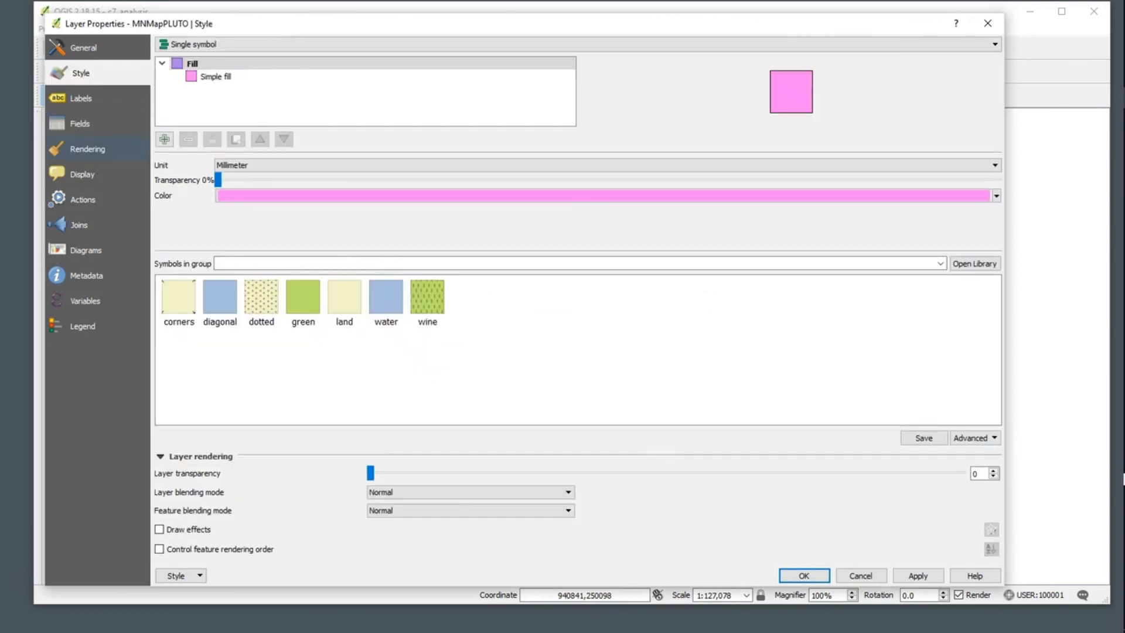
click(83, 48)
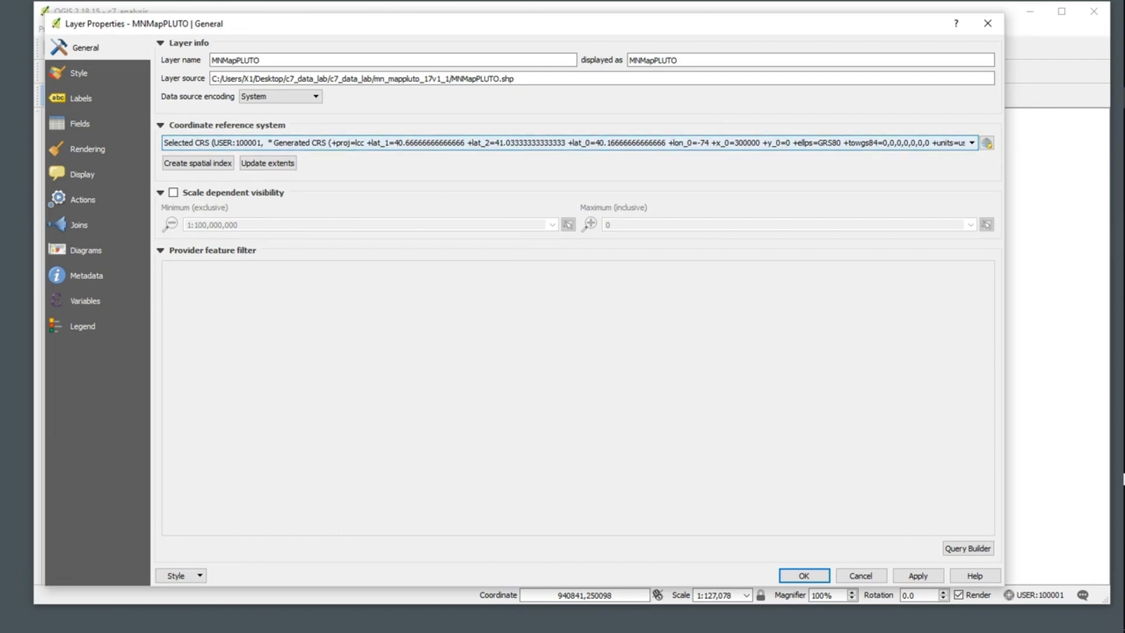
click(861, 576)
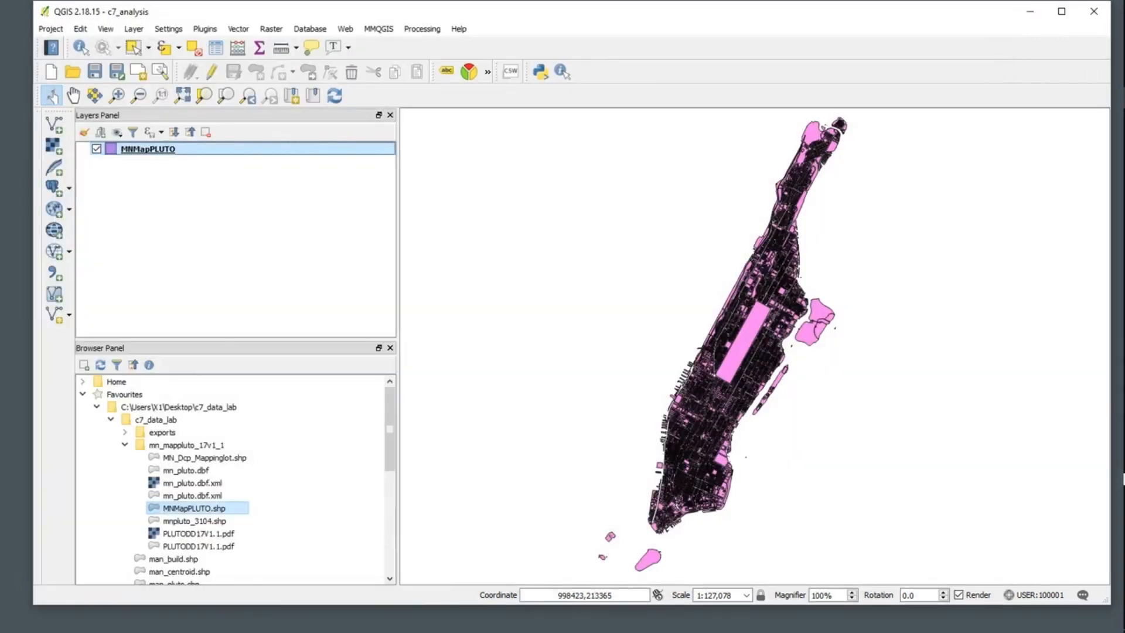
Remove the MNMapPLUTO layer from the project and add mnpluto_3104.shp from the mn_mappluto_17v1_1 folder instead.
right_click(157, 150)
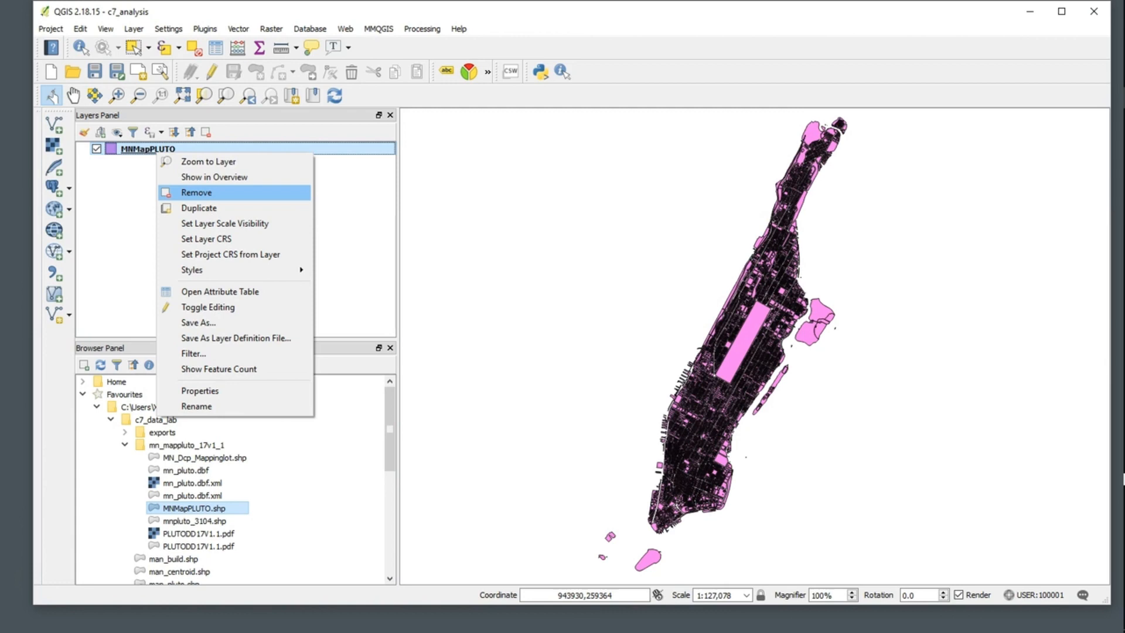
key(Return)
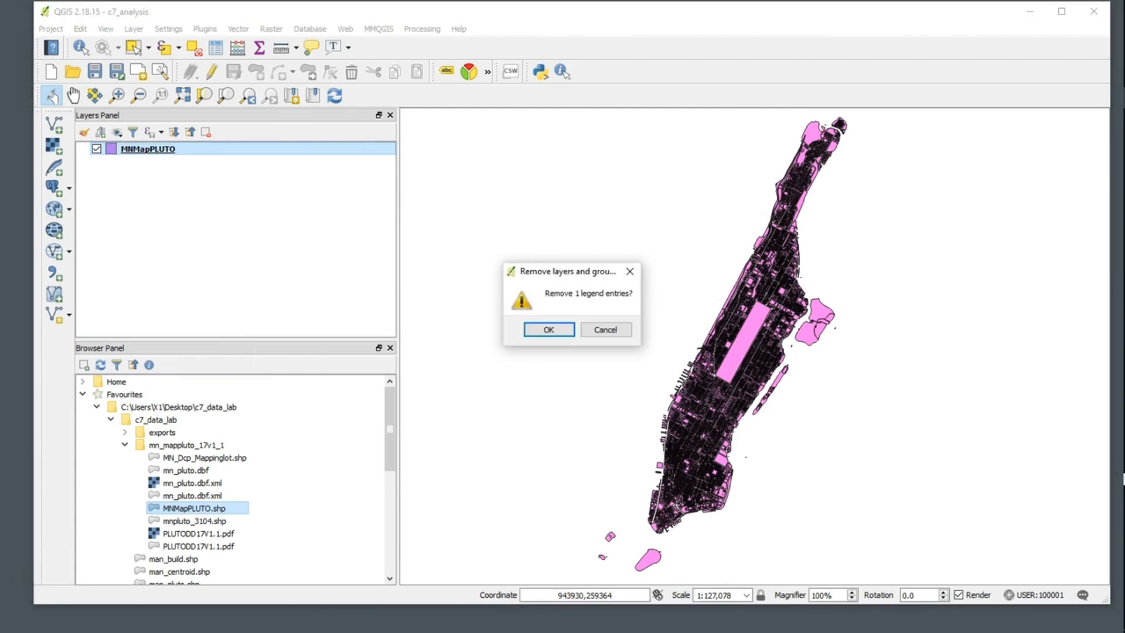
key(Return)
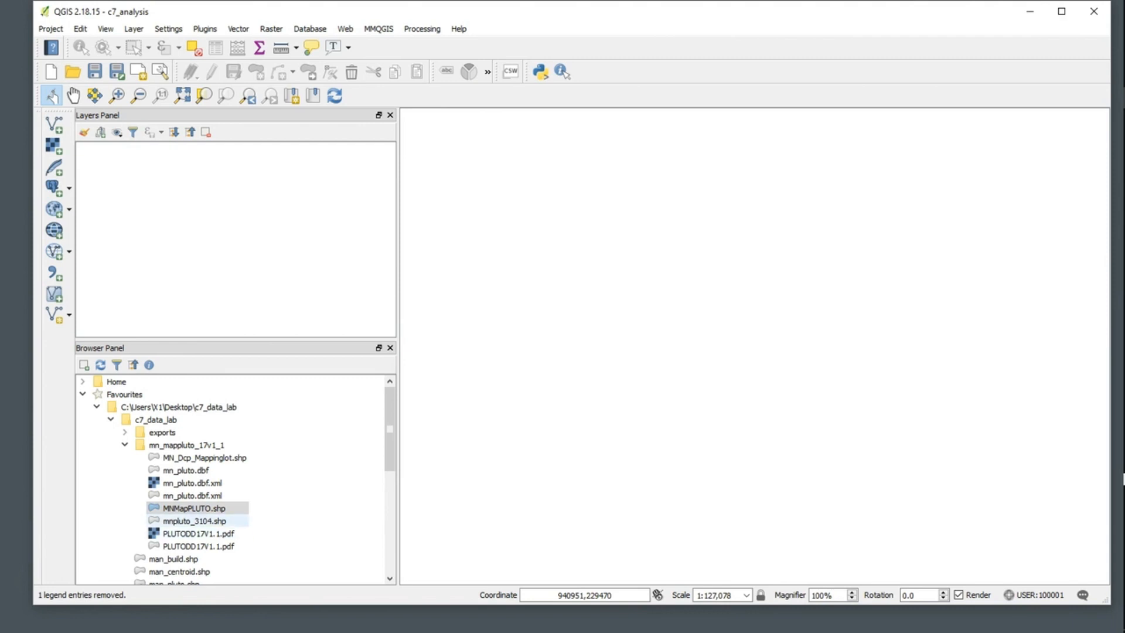
click(195, 521)
double_click(195, 521)
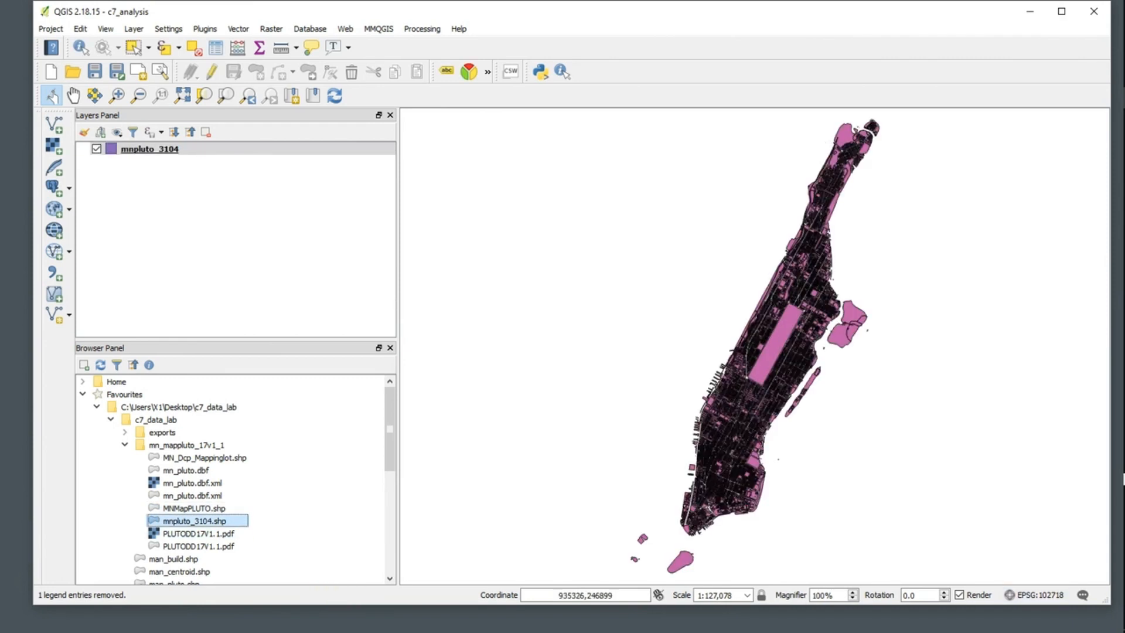
Check the coordinate reference system of the mnpluto_3104 layer in its general properties.
right_click(166, 149)
click(208, 387)
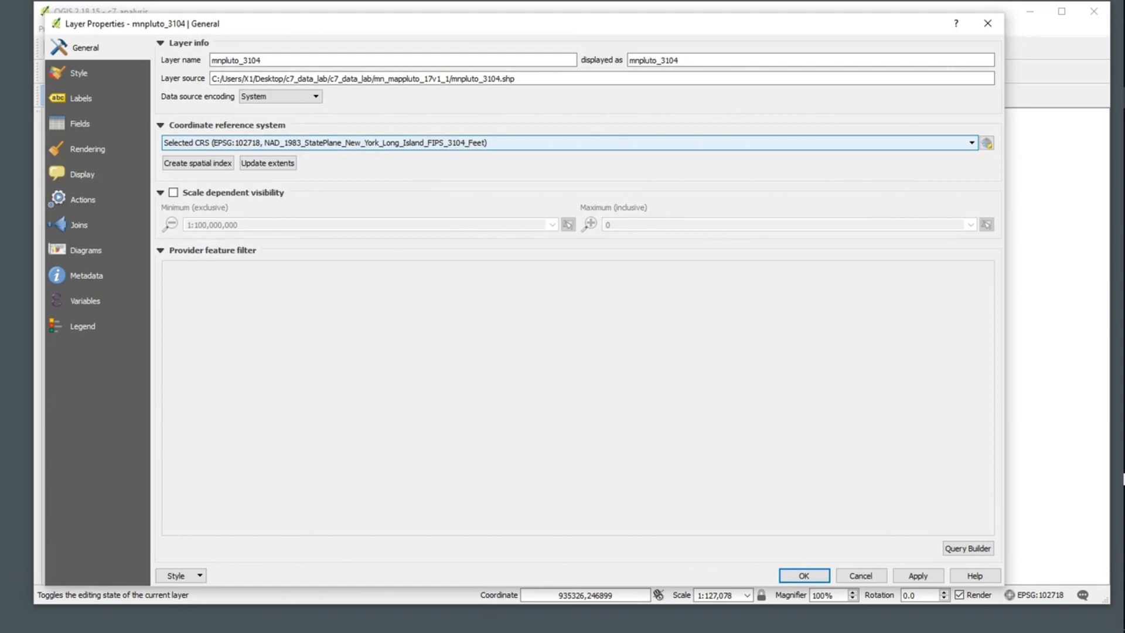
click(804, 575)
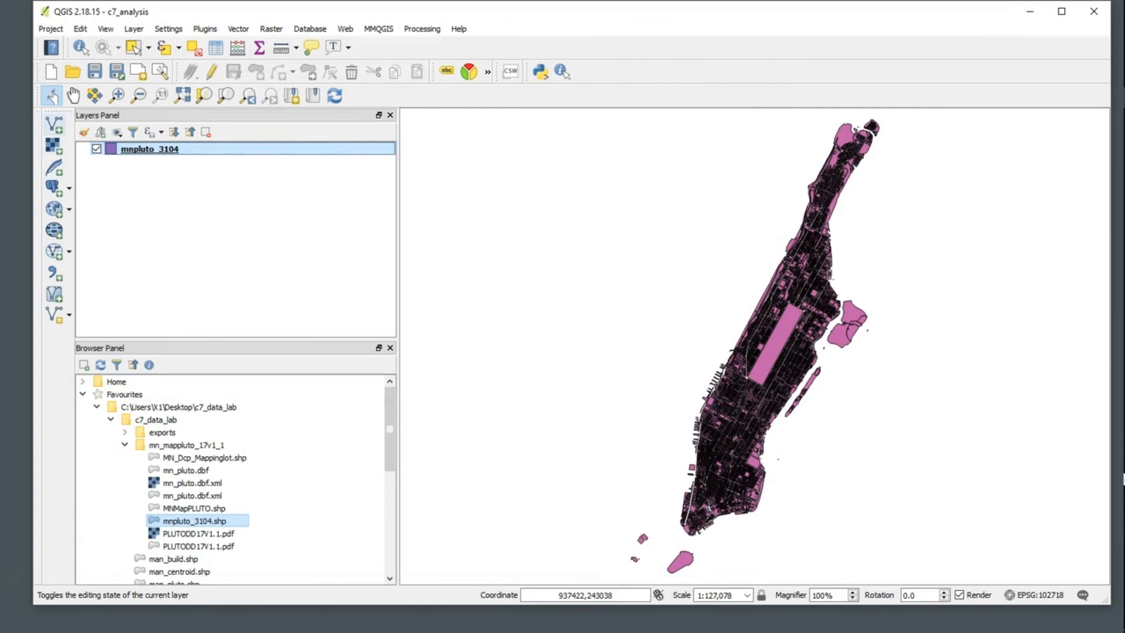
Add man_centroid.shp from the inner c7_data_lab folder on the desktop as a vector layer.
click(54, 124)
key(Return)
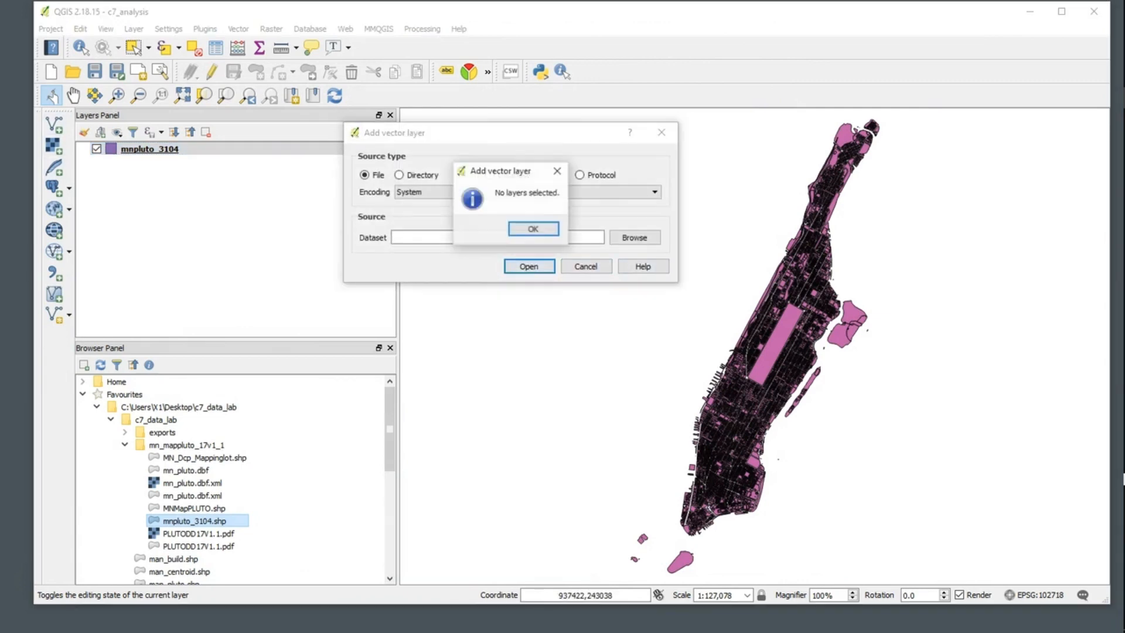
click(533, 229)
click(635, 238)
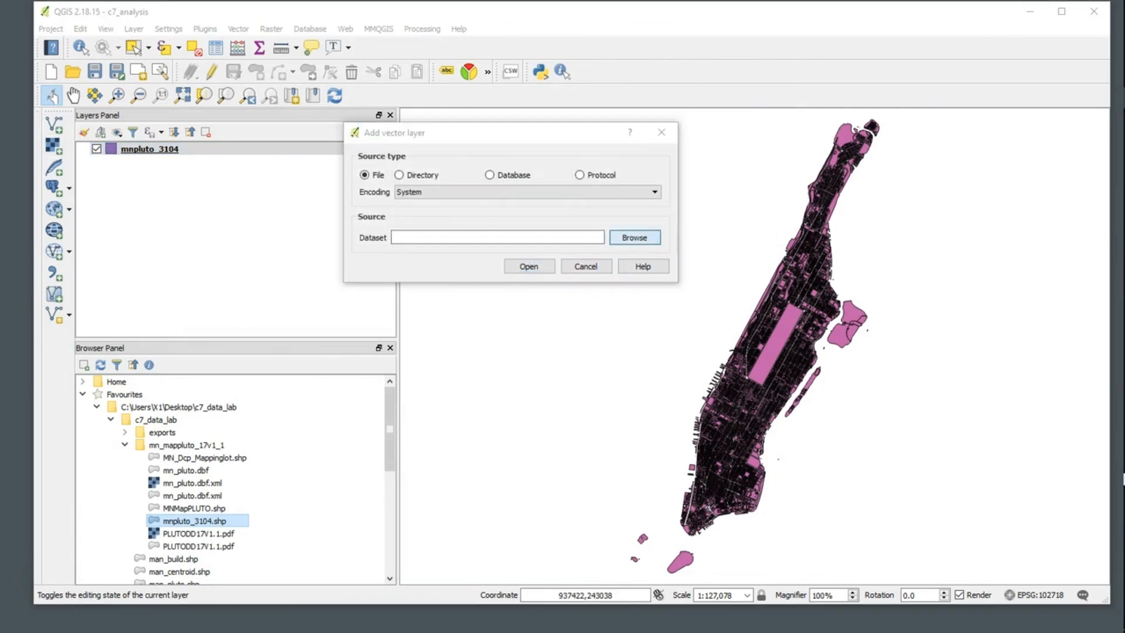
click(402, 260)
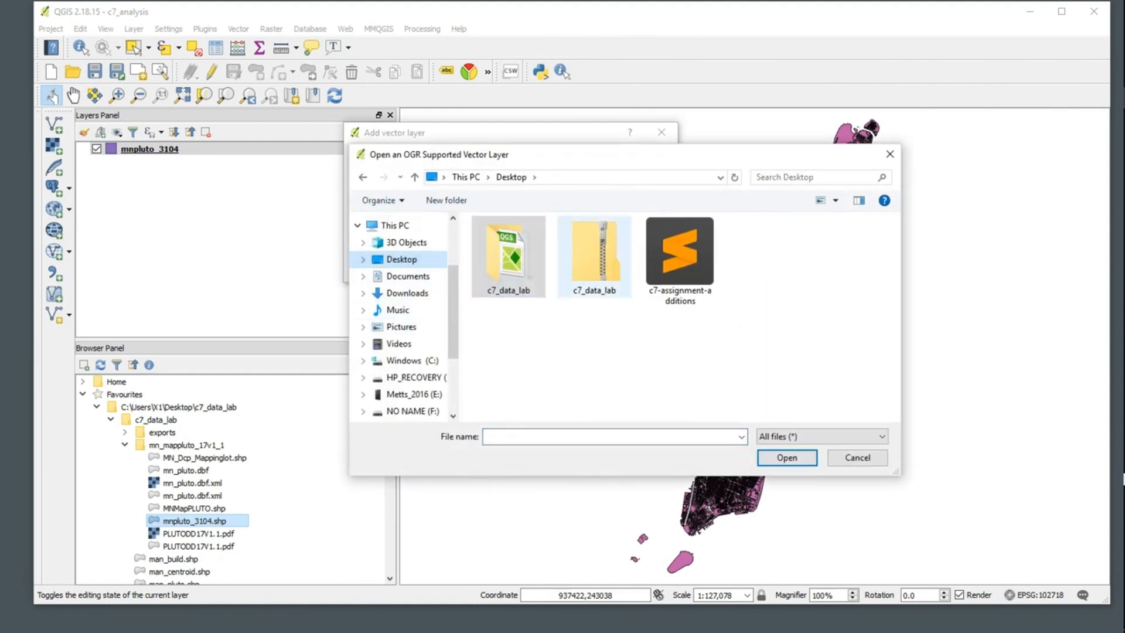
double_click(507, 257)
double_click(507, 241)
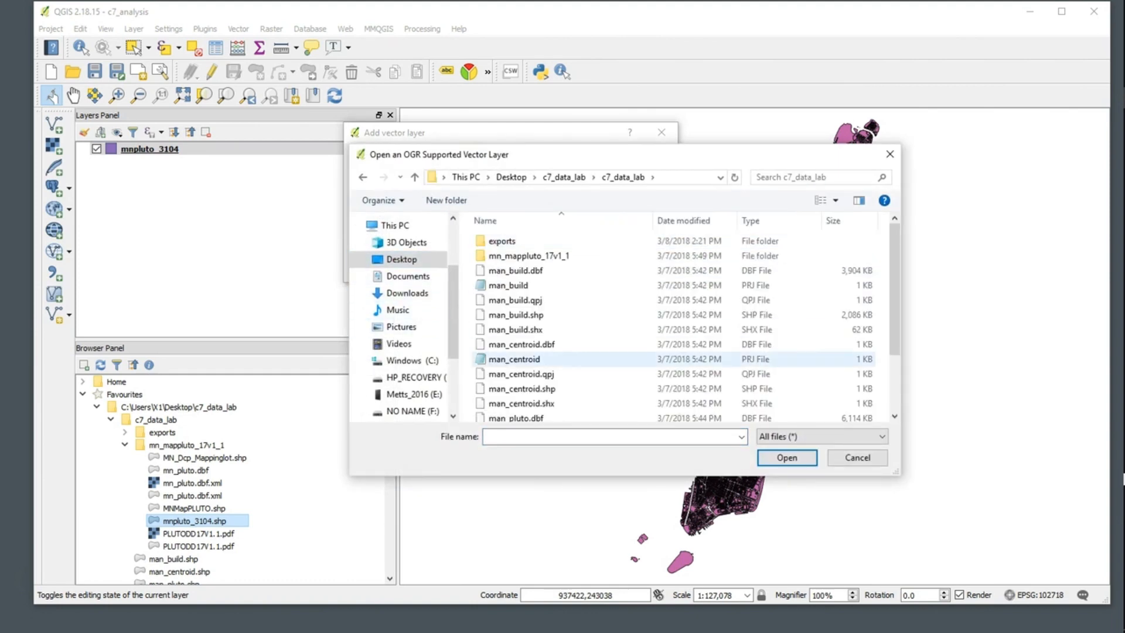
scroll(515, 352, down, 1)
click(521, 355)
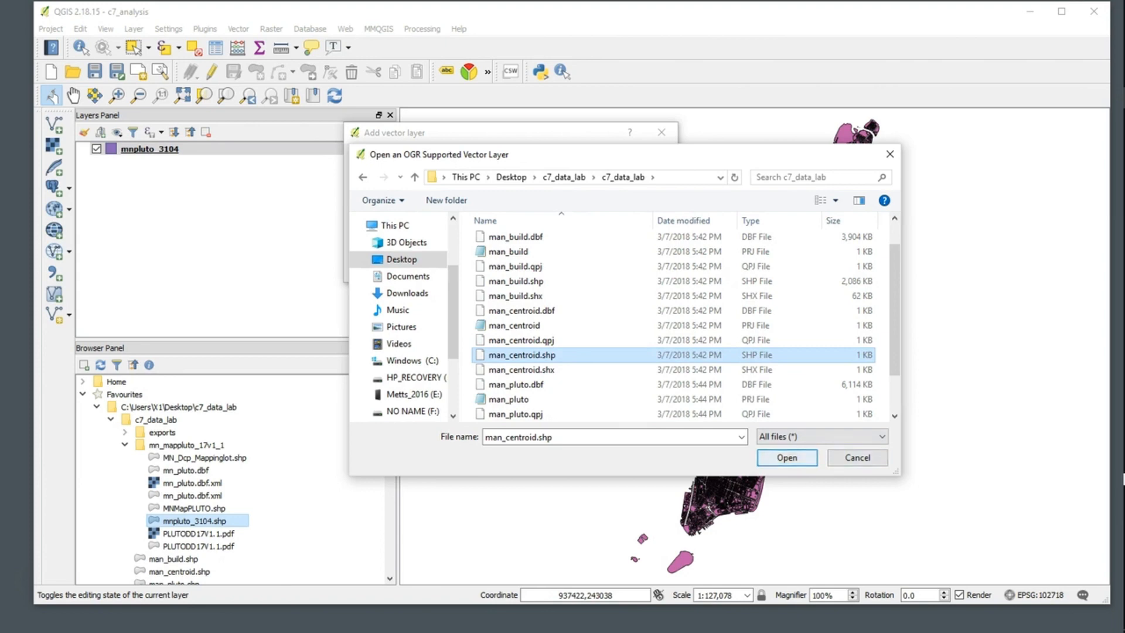
click(787, 458)
click(529, 266)
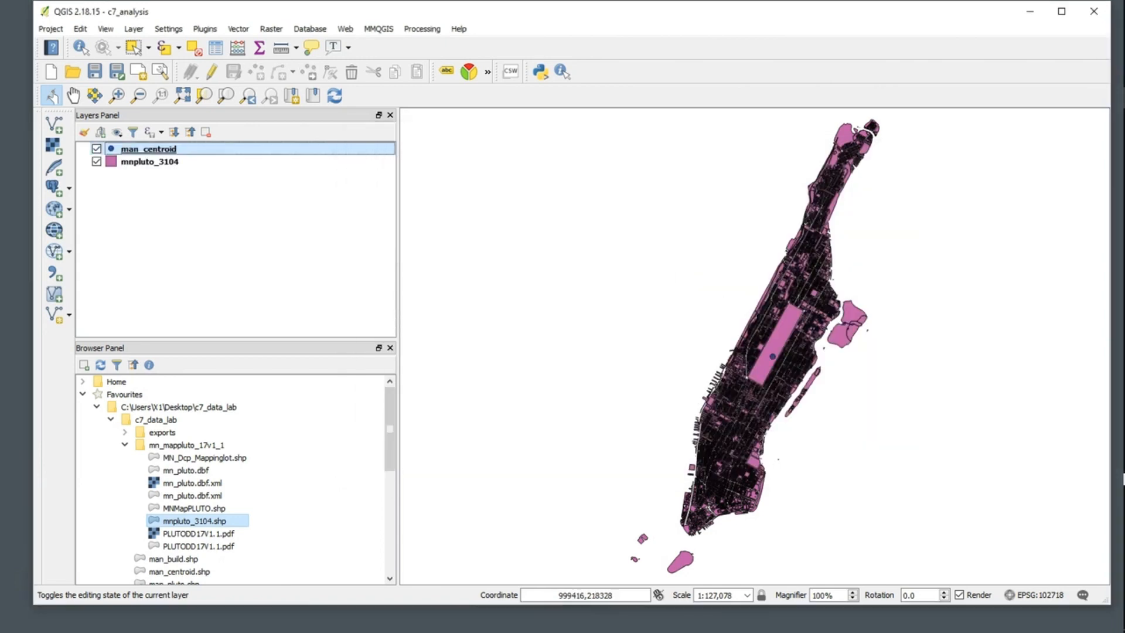
Start a Fixed distance buffer with man_centroid as the input layer.
scroll(817, 381, down, 1)
scroll(817, 381, up, 2)
scroll(814, 382, up, 1)
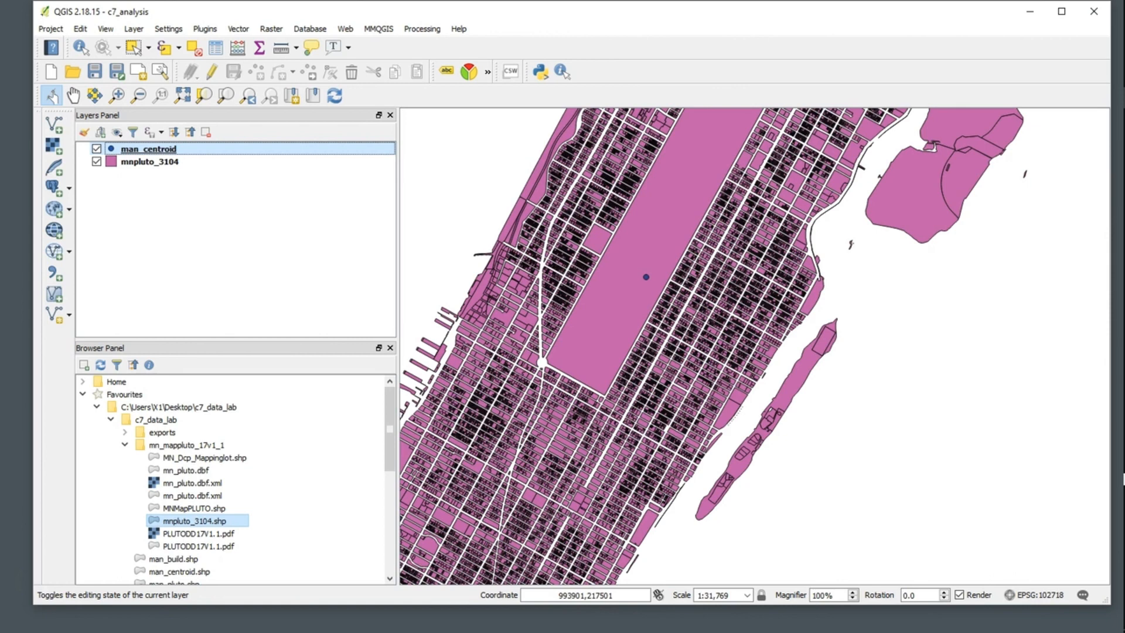
click(238, 29)
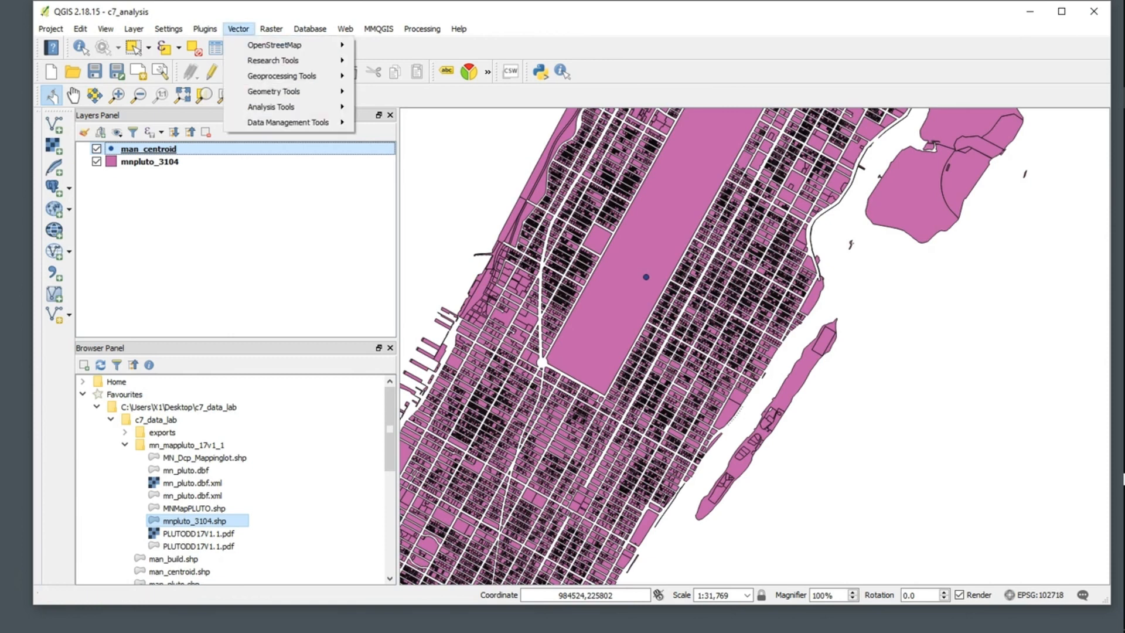
mouse_move(281, 75)
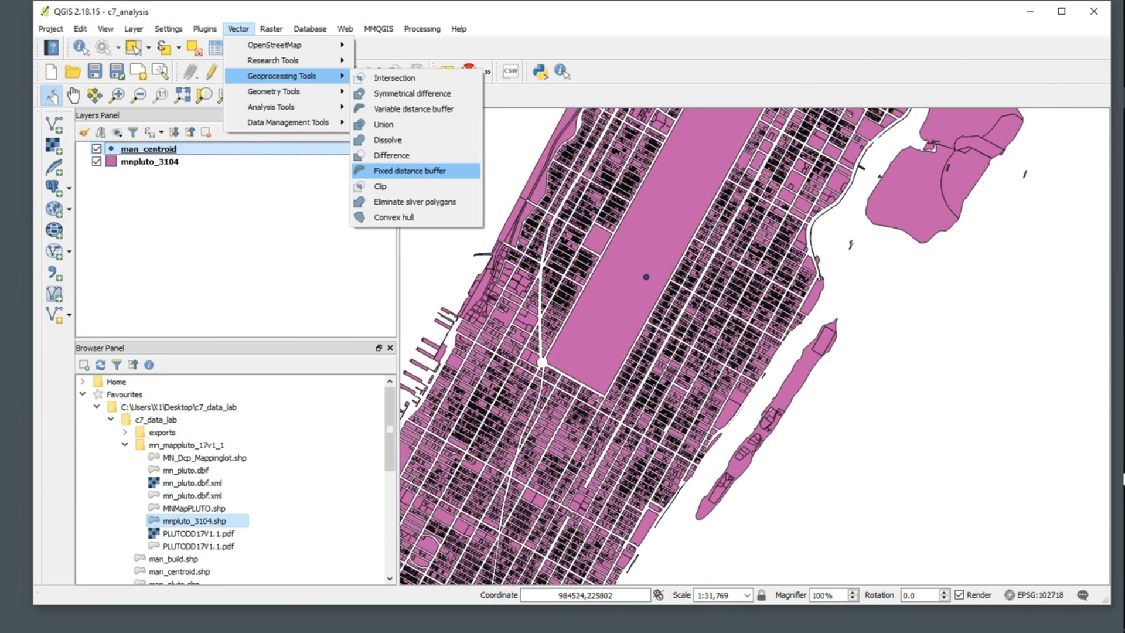
click(410, 171)
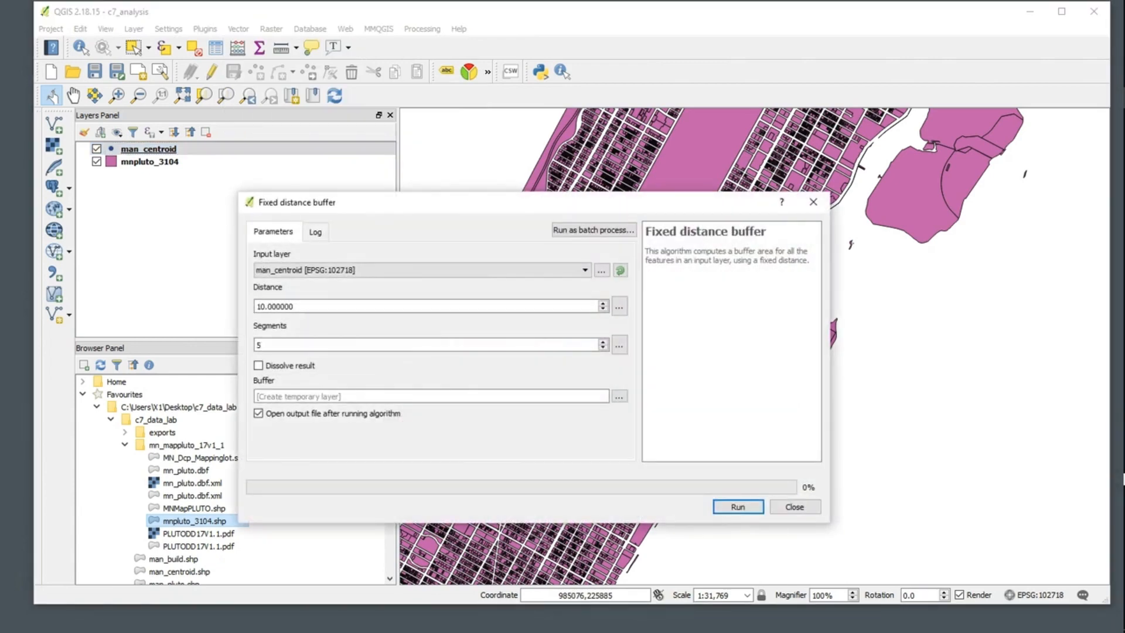
drag(422, 203, 437, 161)
click(437, 229)
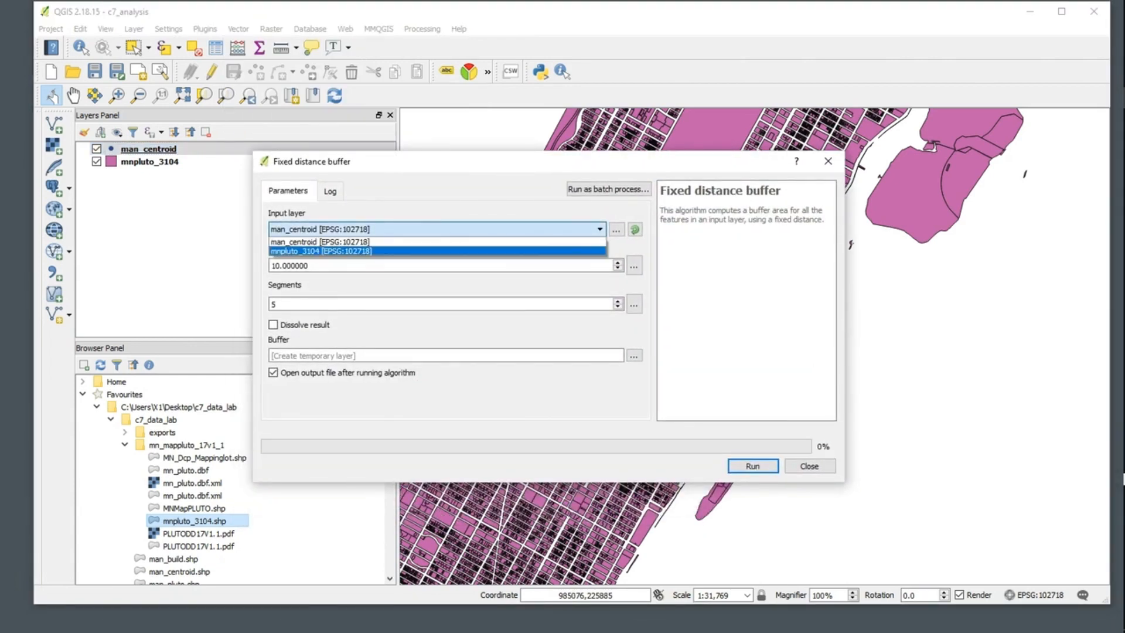
click(320, 241)
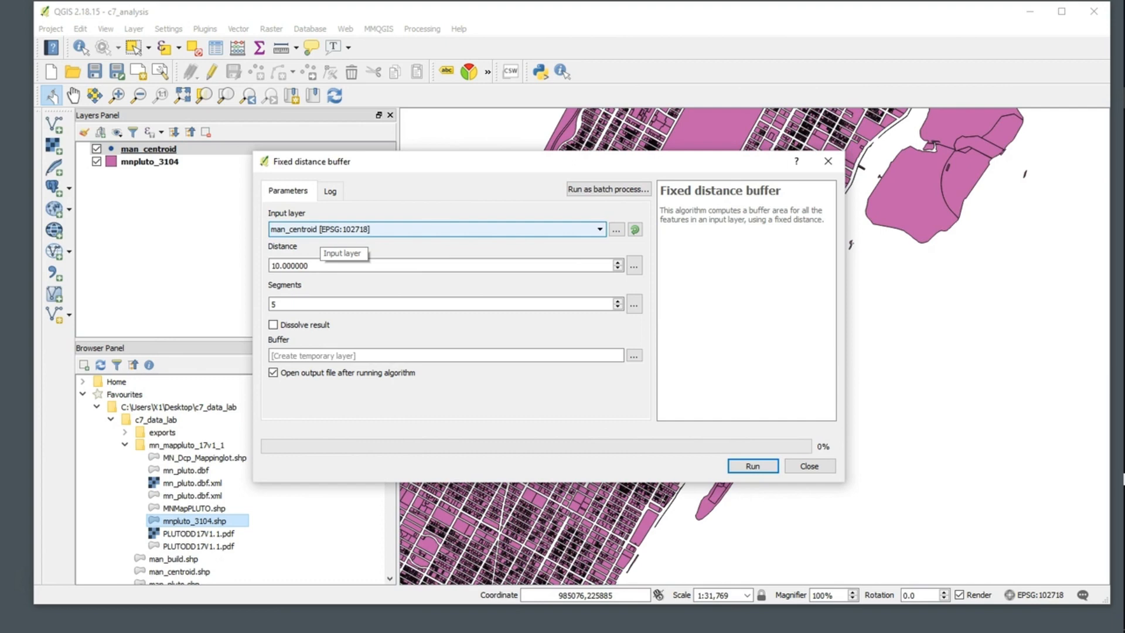
drag(352, 161, 351, 136)
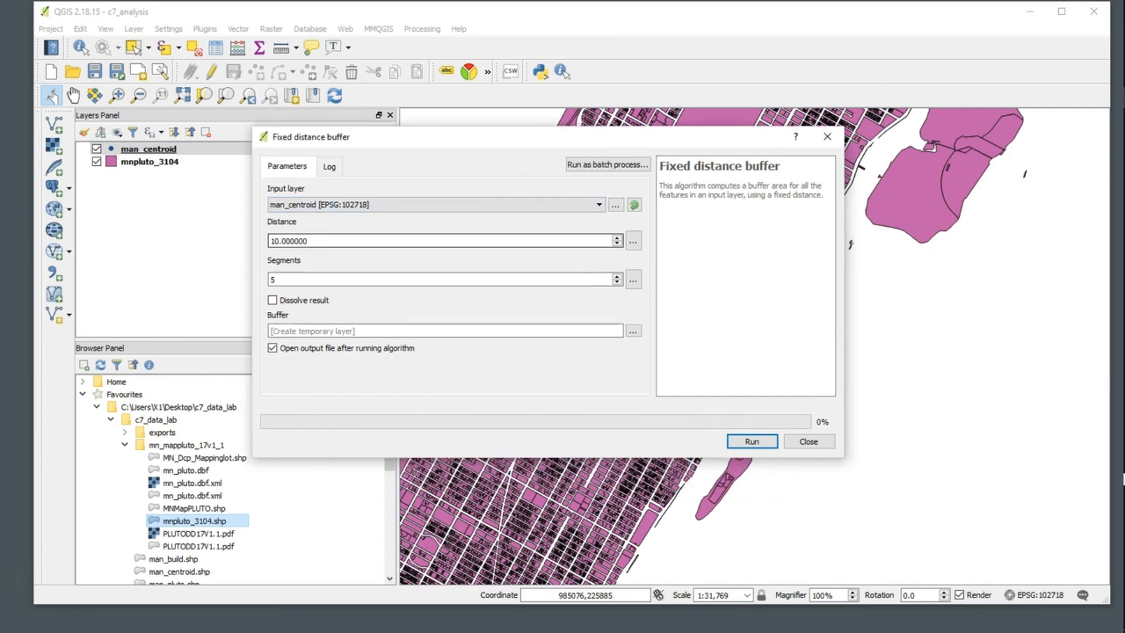
Set the buffer distance to 5280 and the number of segments to 30.
double_click(325, 241)
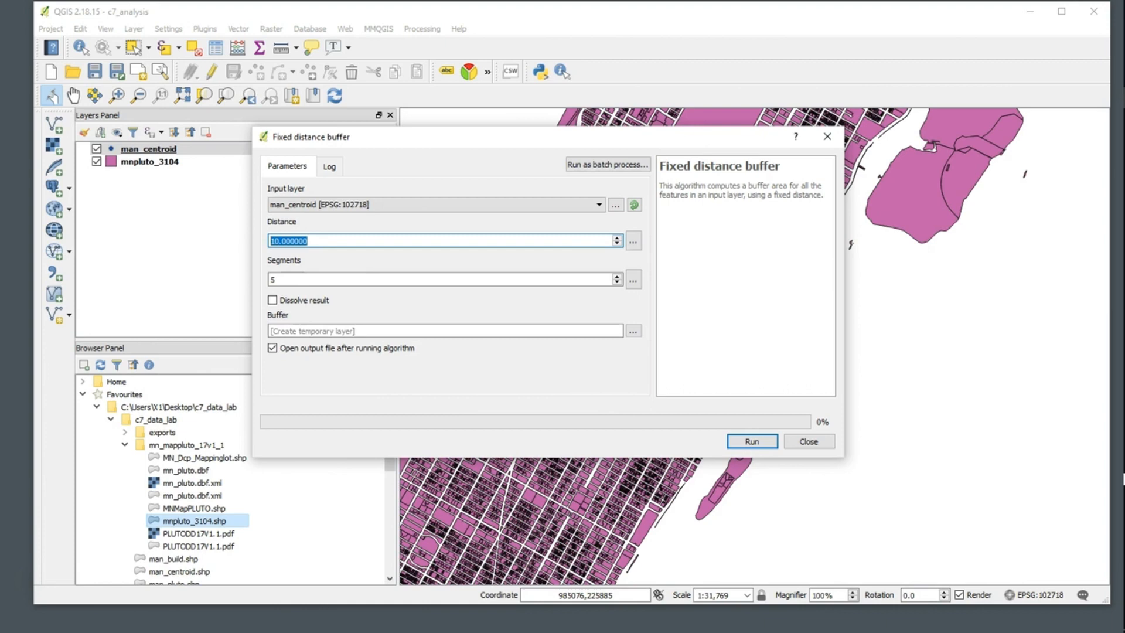
text(5280)
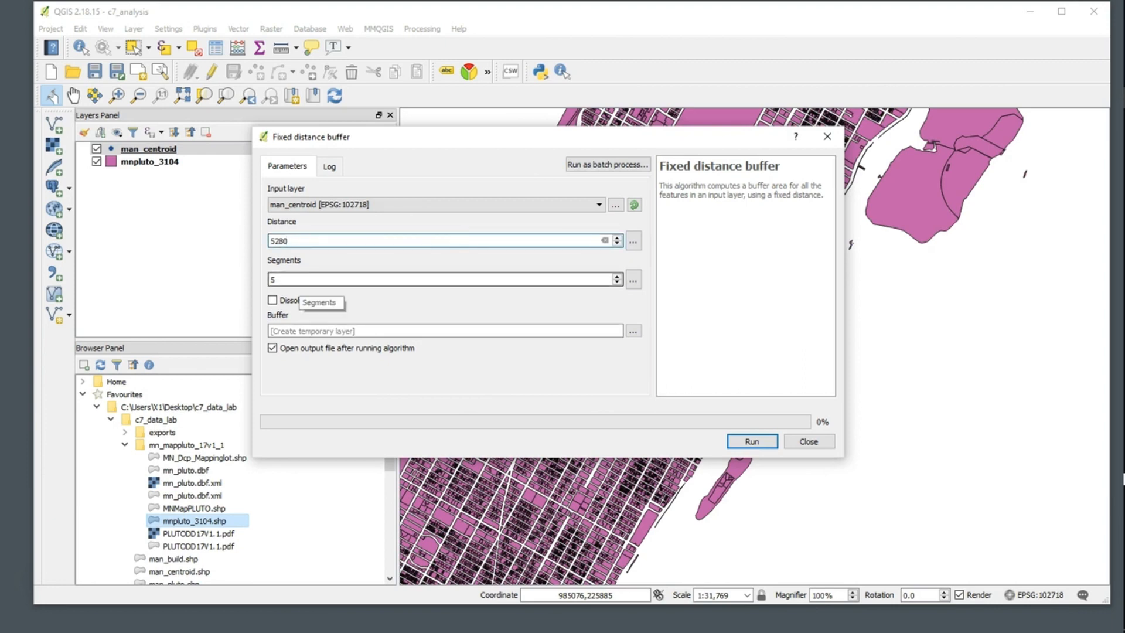
key(Tab)
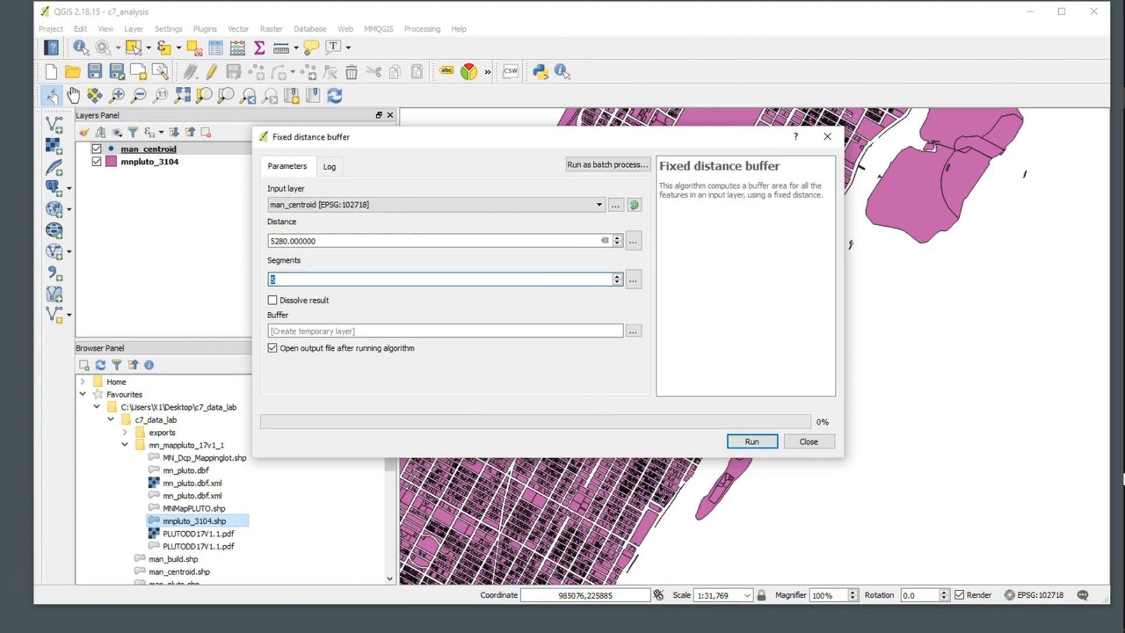
text(30)
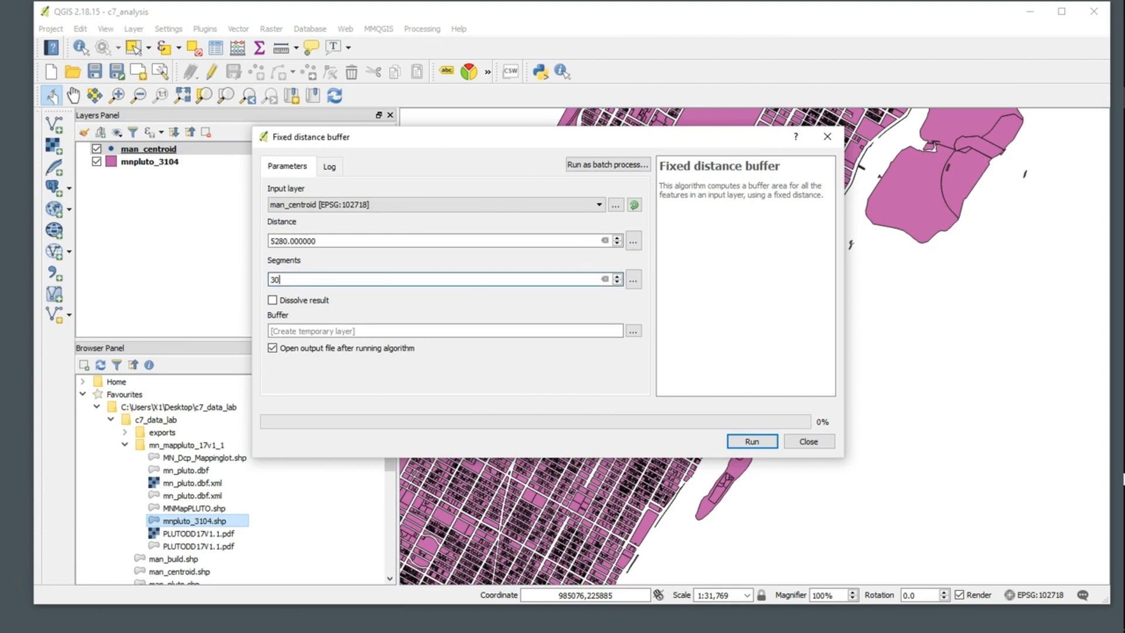
Set the buffer output to 1_buffer.shp in the exports folder, run the tool and inspect the buffer's edge up close.
click(633, 331)
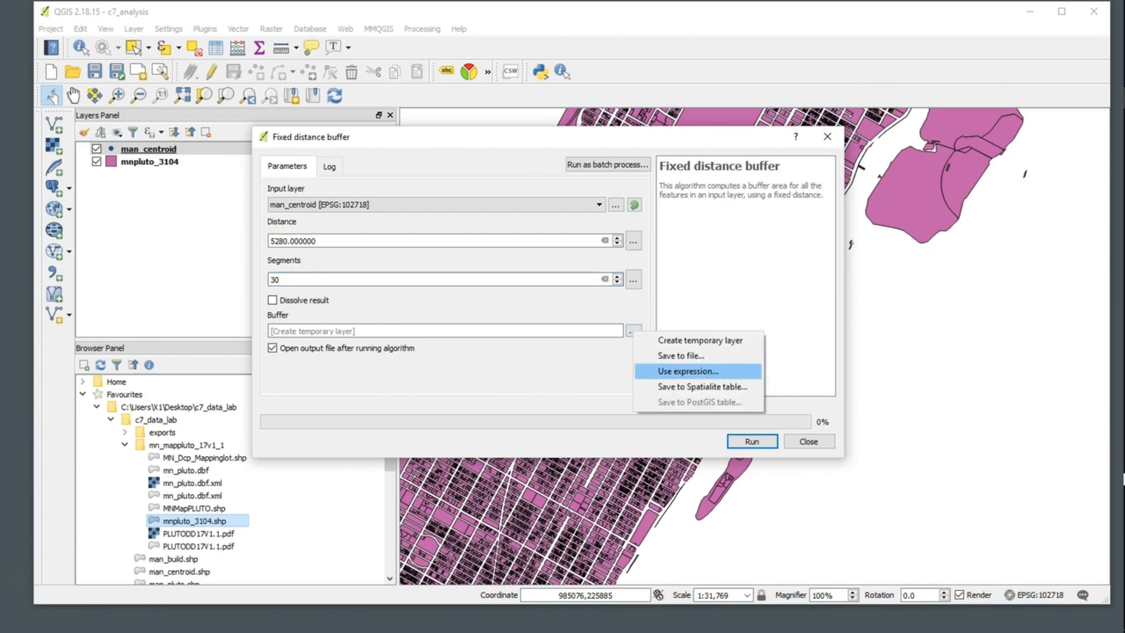
click(681, 356)
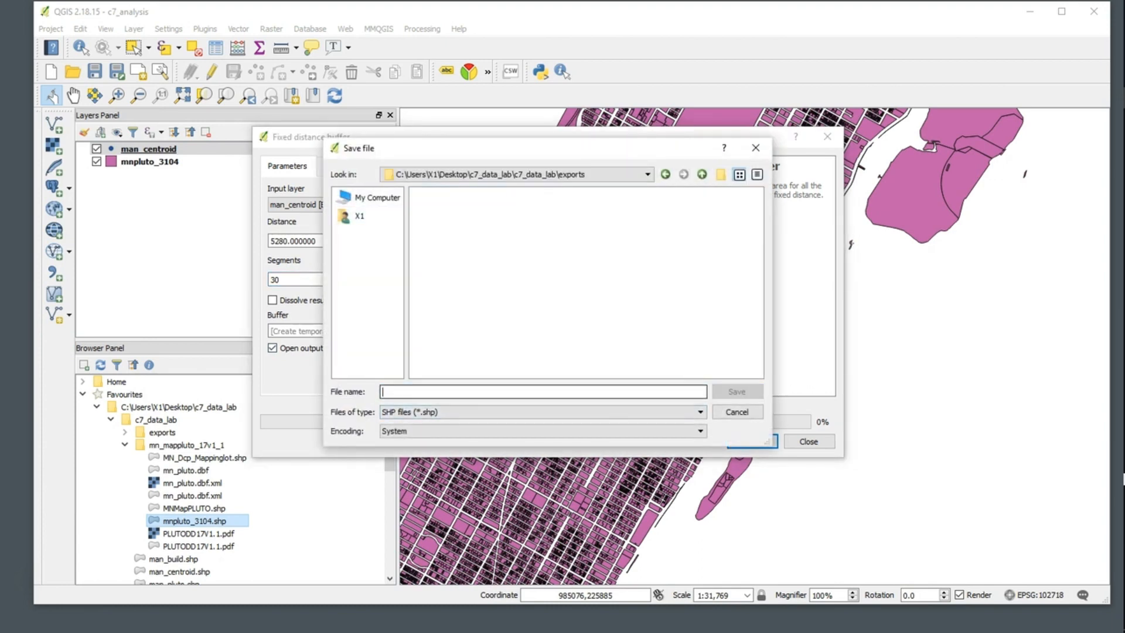
text(1)
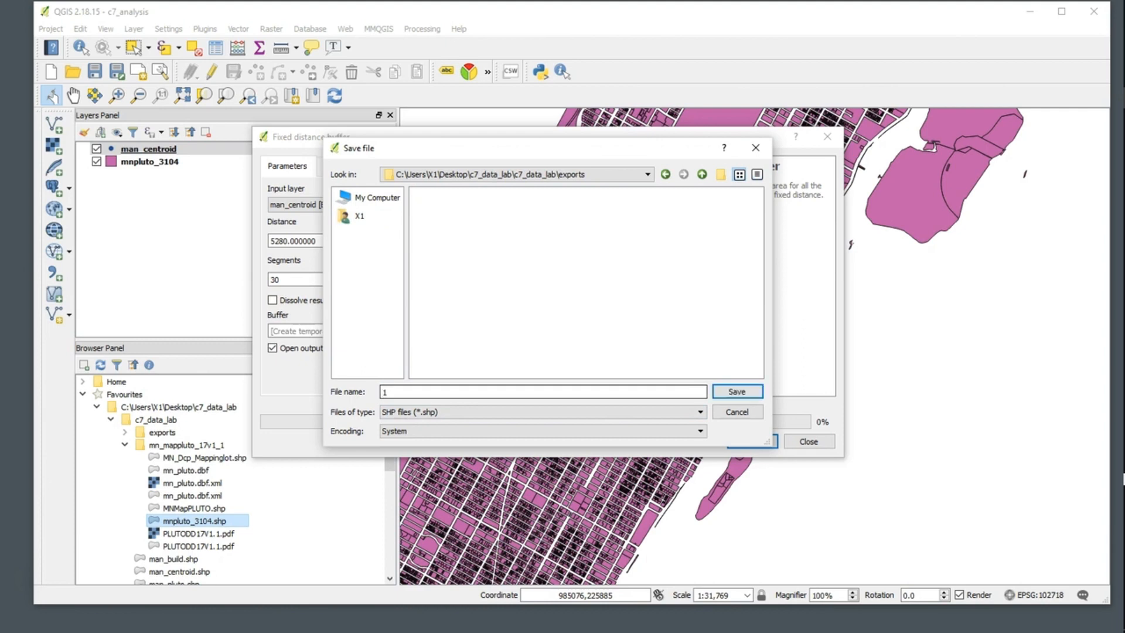
text(_buffer)
key(Return)
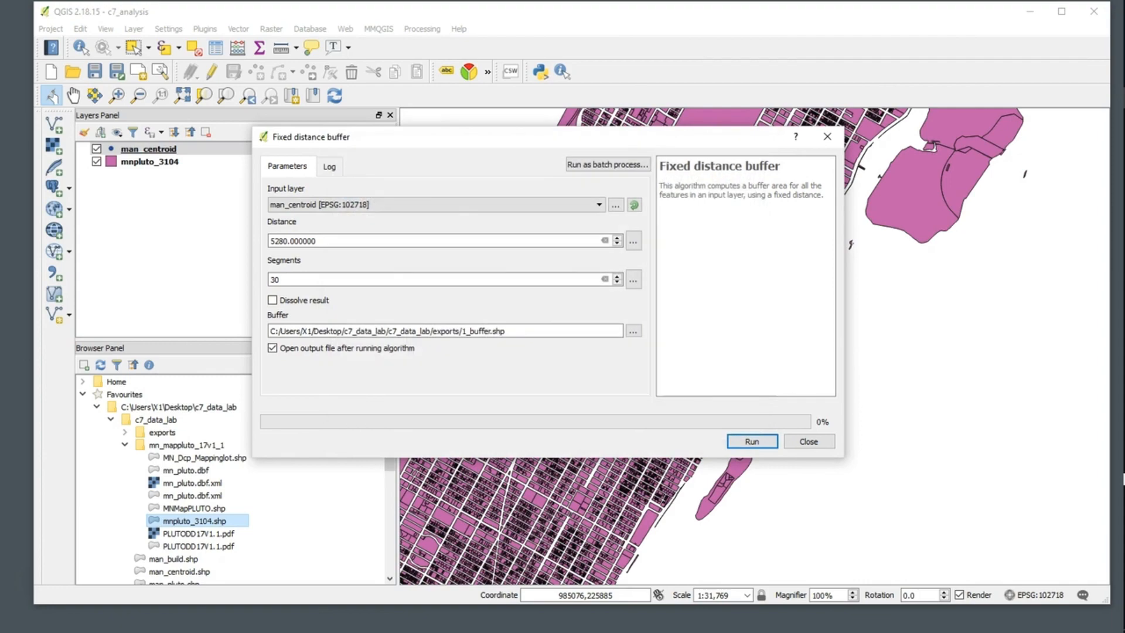
click(752, 442)
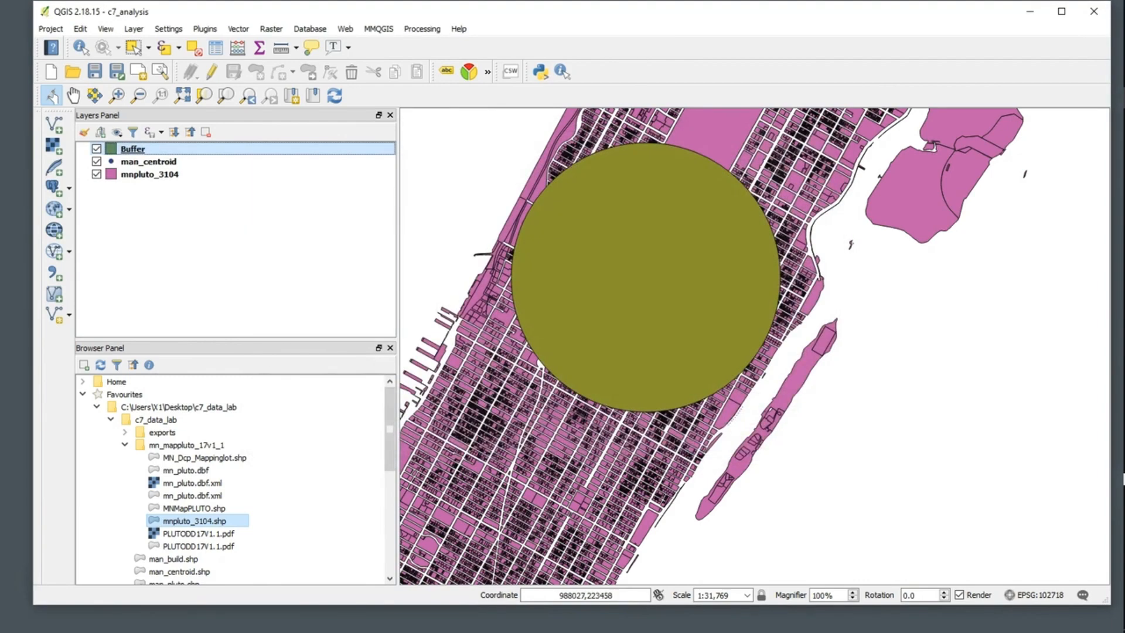
scroll(511, 255, up, 4)
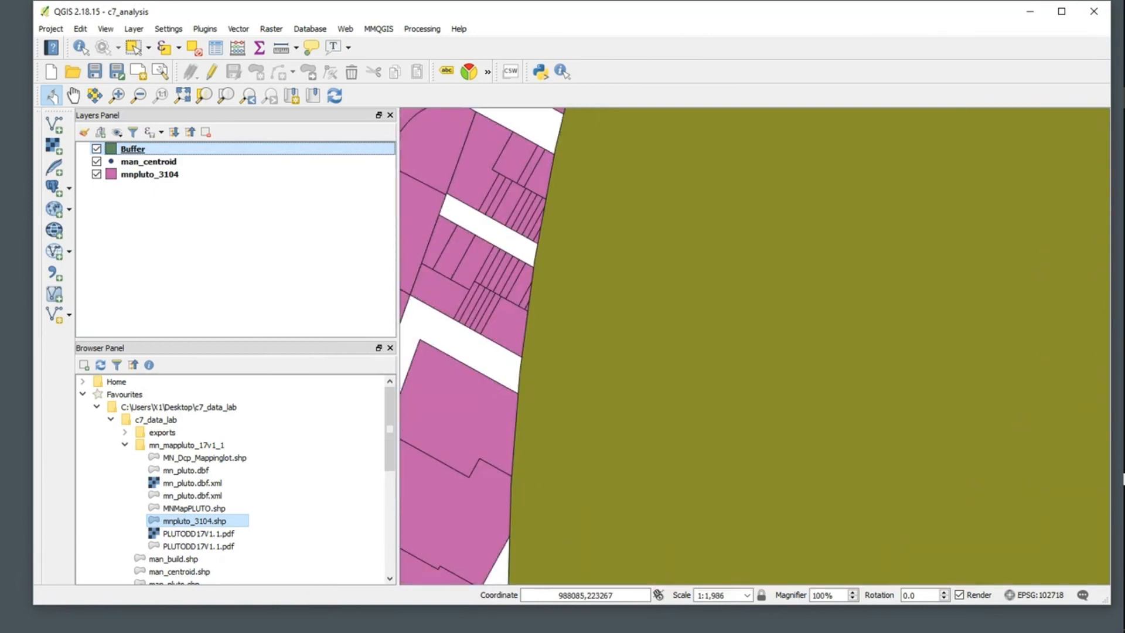
scroll(516, 264, up, 2)
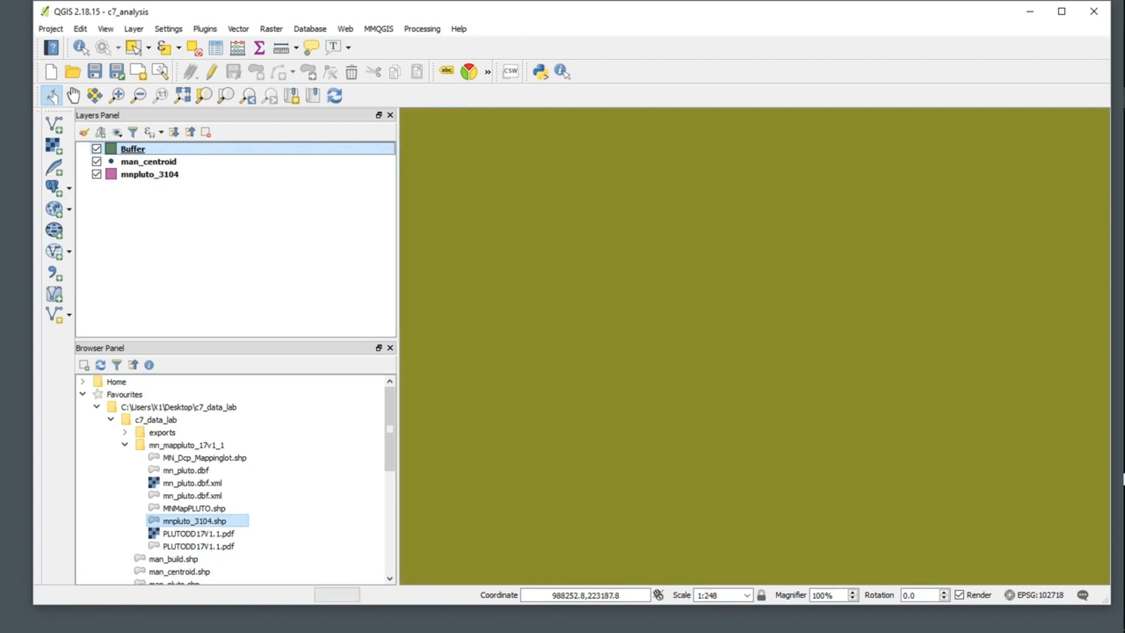
Remove the mnpluto_3104 layer from the project.
scroll(727, 402, down, 1)
scroll(726, 403, down, 4)
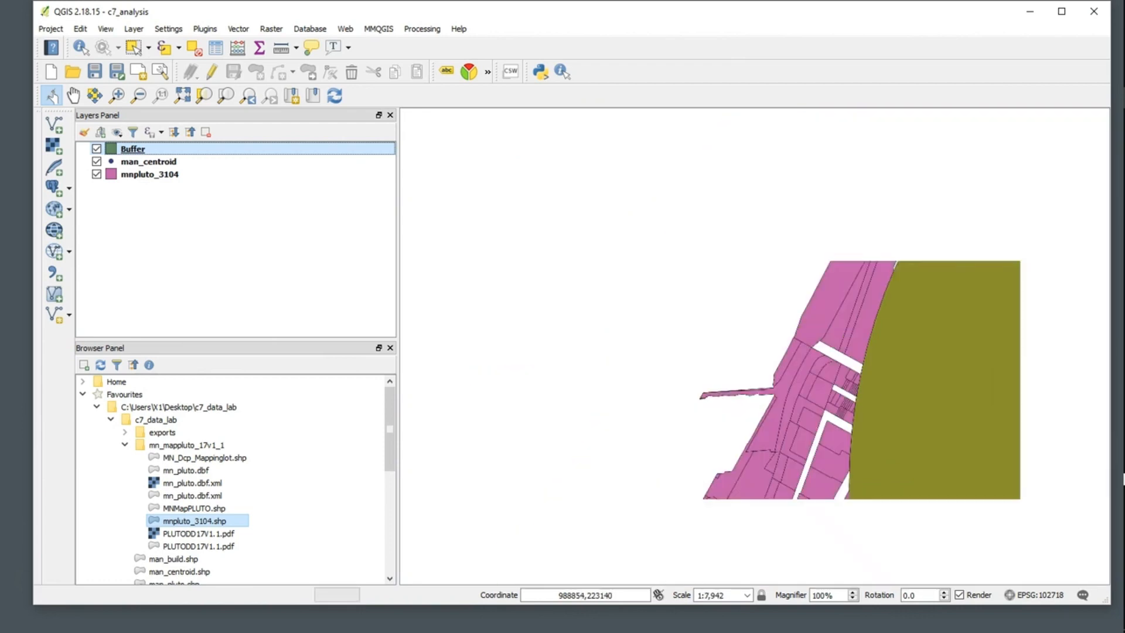
scroll(726, 403, down, 1)
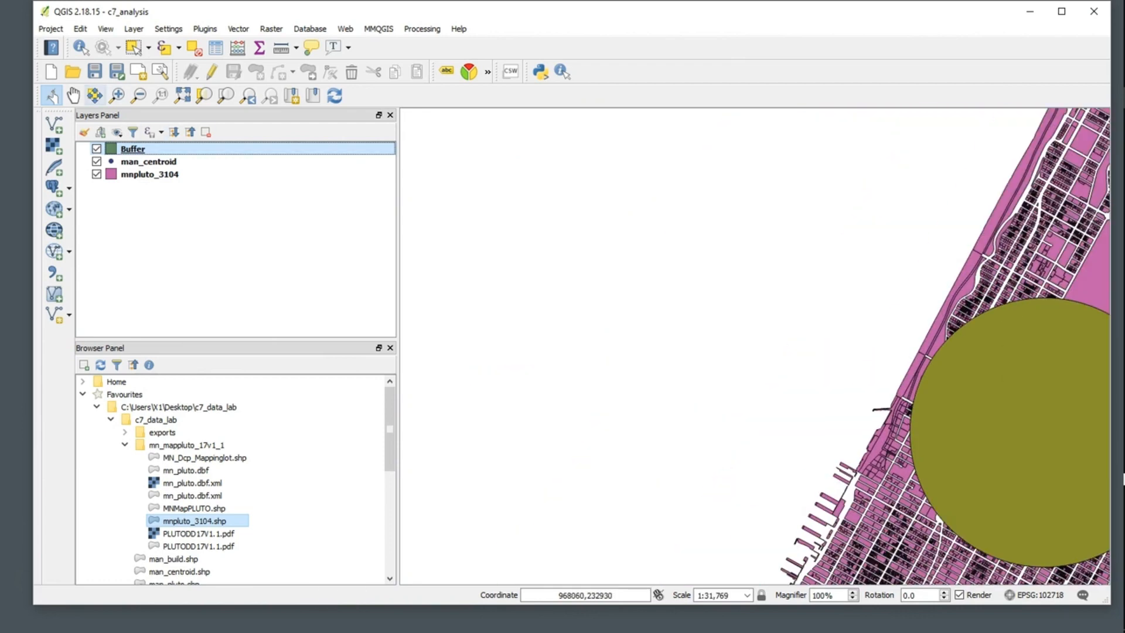
click(73, 96)
drag(929, 410, 565, 284)
drag(740, 302, 736, 333)
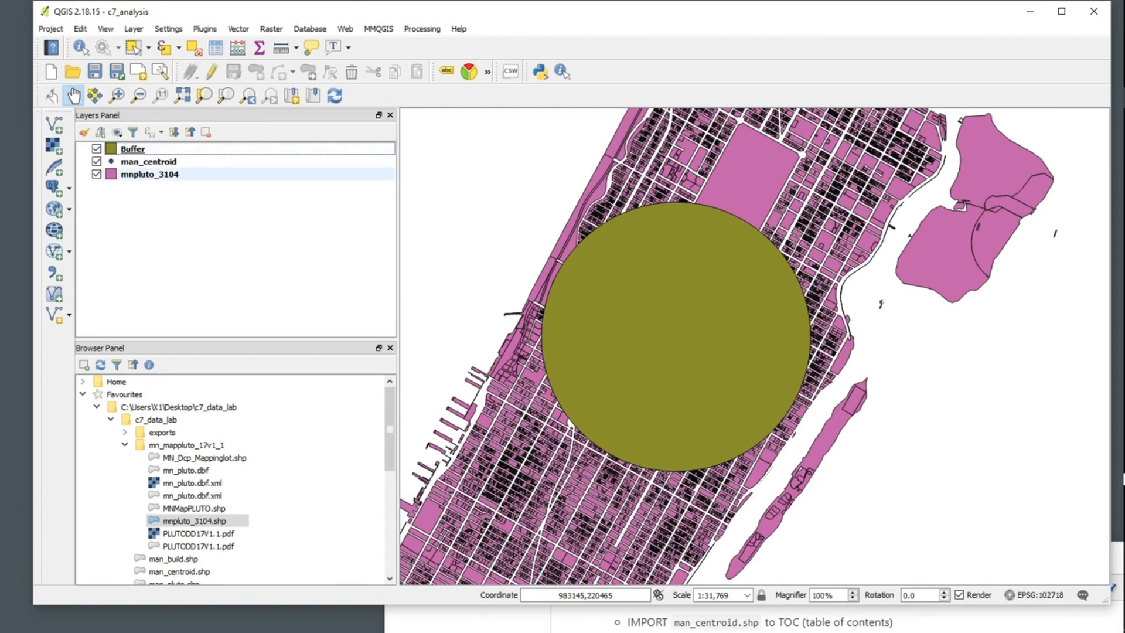
right_click(154, 175)
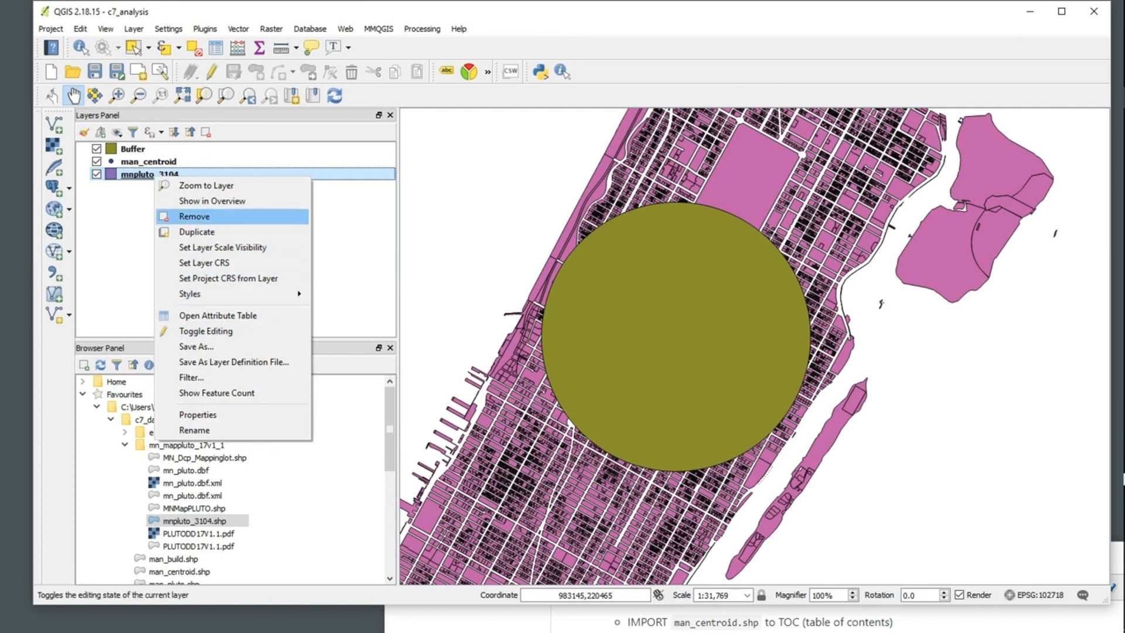
click(194, 216)
key(Return)
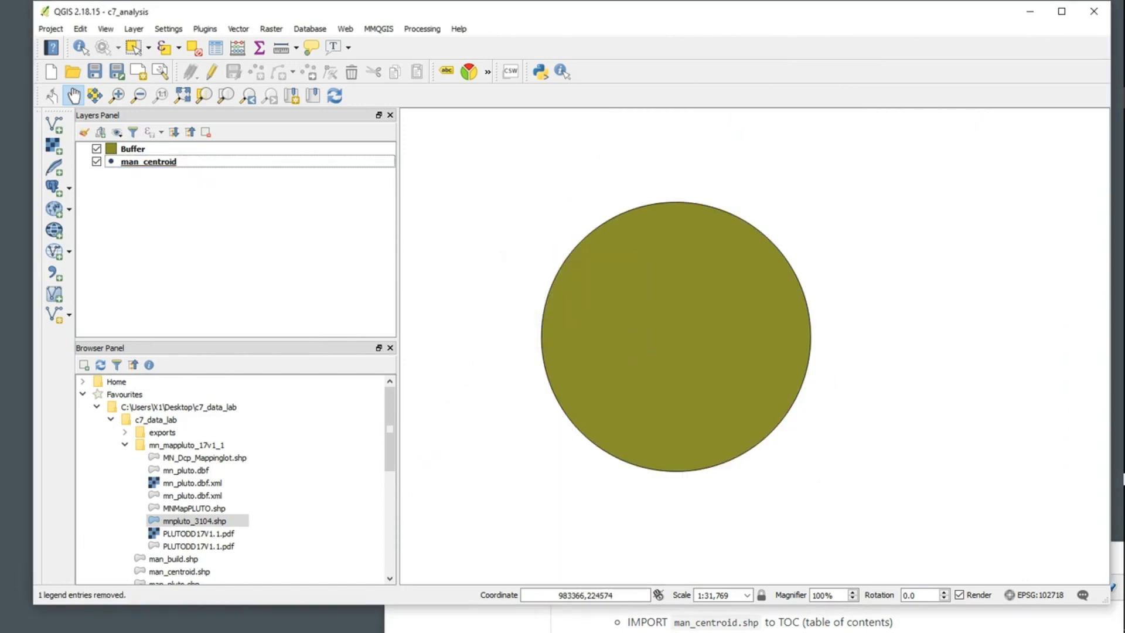
Add man_build.shp from the inner c7_data_lab folder as a vector layer.
click(54, 125)
click(635, 238)
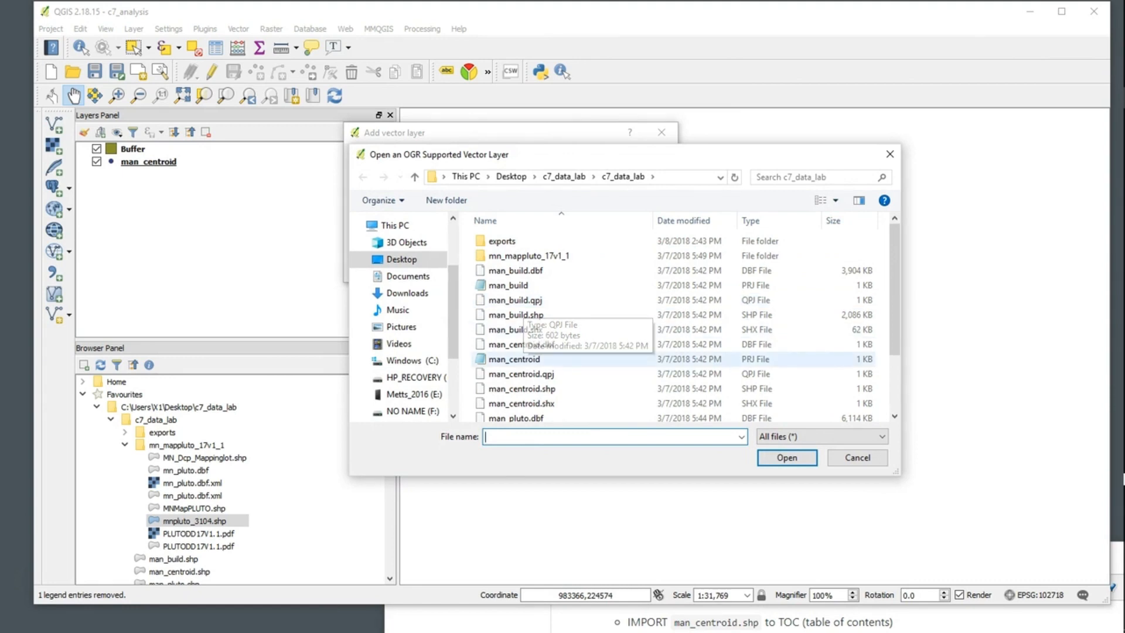
click(515, 315)
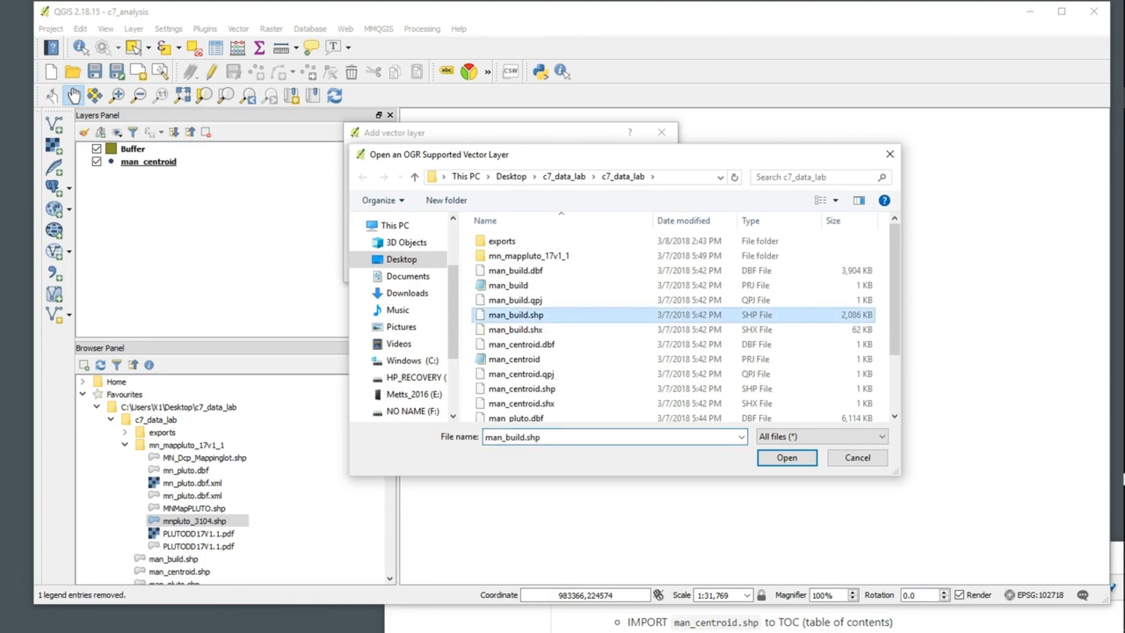
click(787, 458)
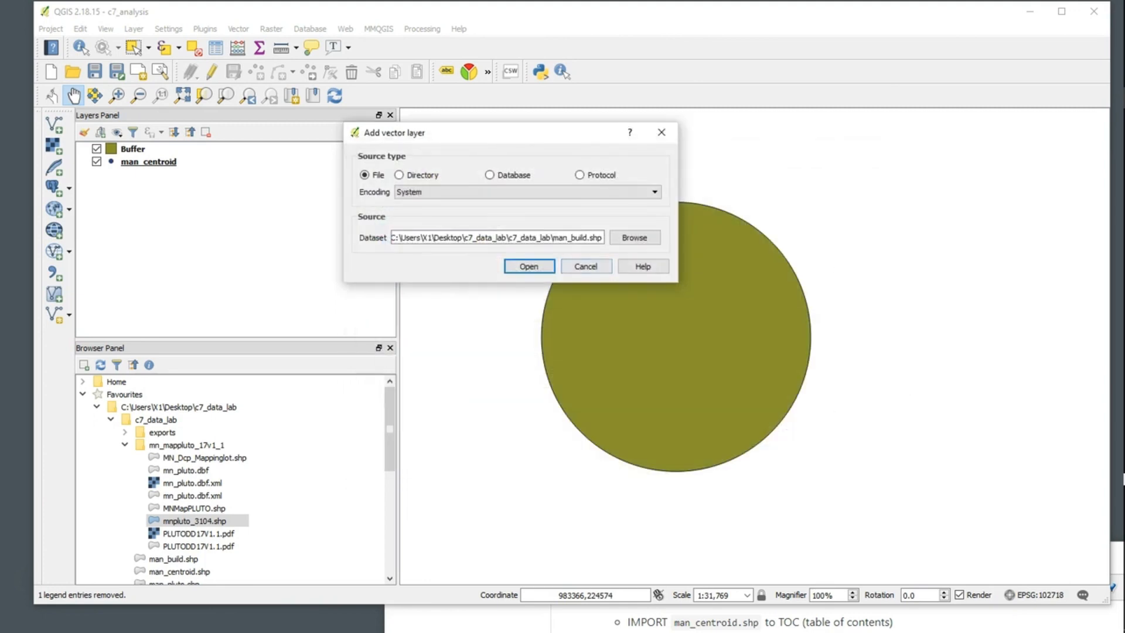
click(529, 266)
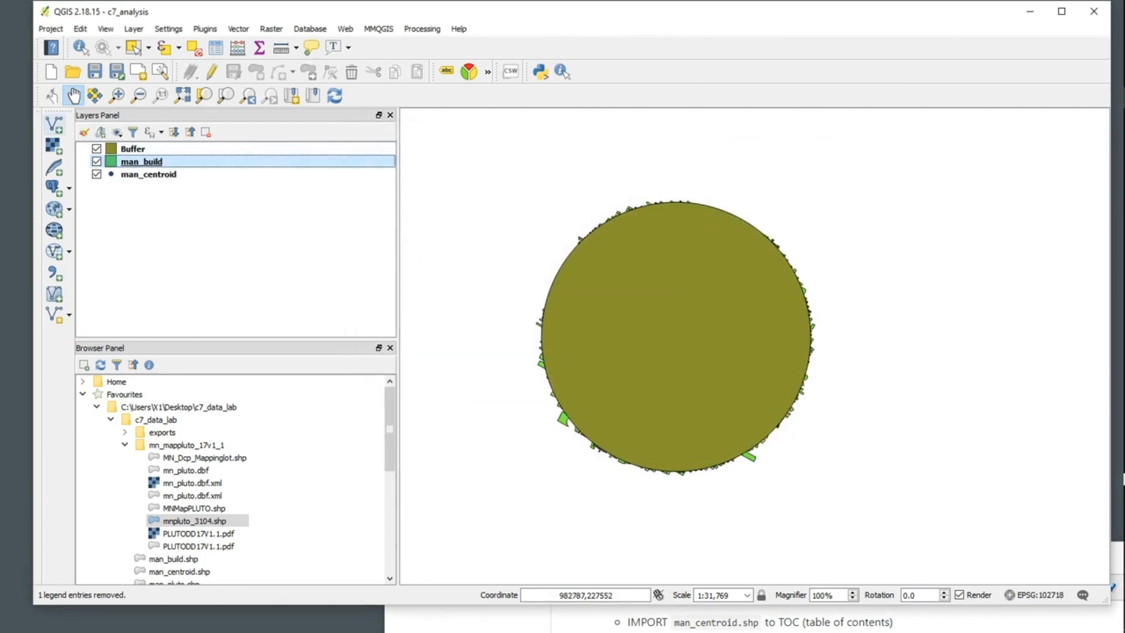
Add man_pluto as a vector layer from the same folder and place man_build above it in the layer order.
click(54, 125)
click(635, 237)
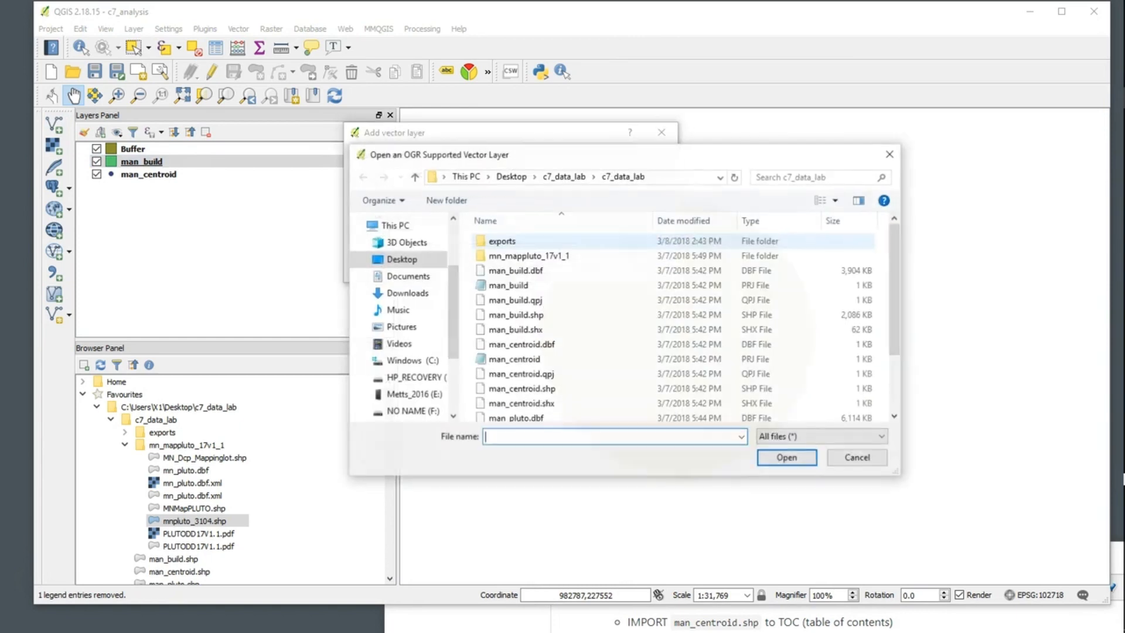
scroll(577, 372, down, 1)
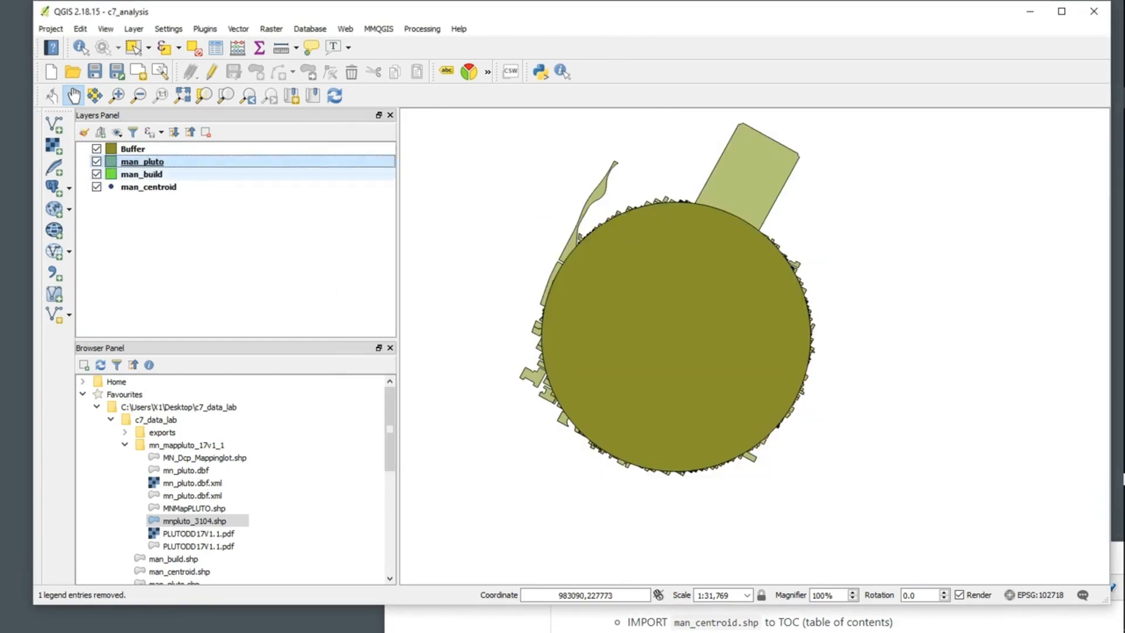
drag(141, 174, 142, 156)
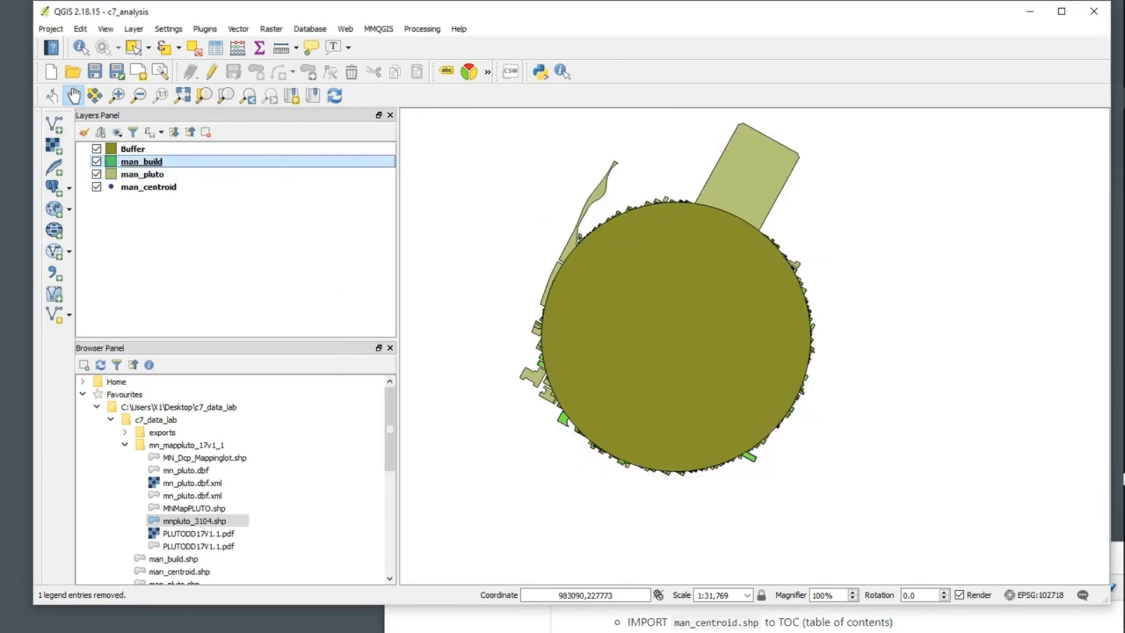
Change the man_build layer's fill color to dark red #772a3d.
double_click(142, 162)
click(81, 73)
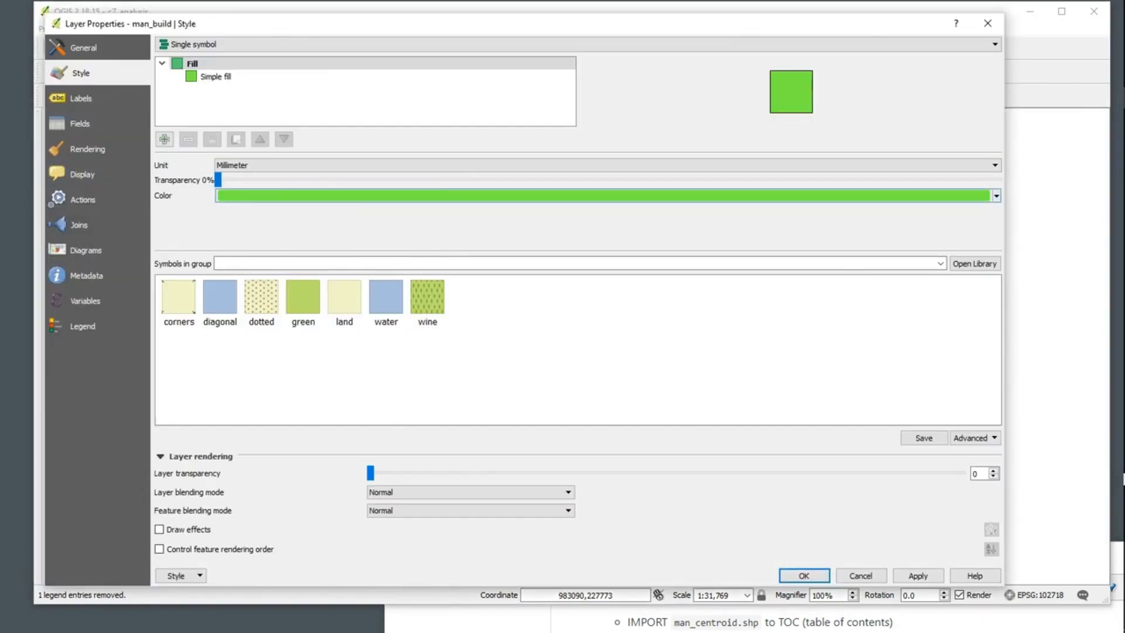
click(602, 195)
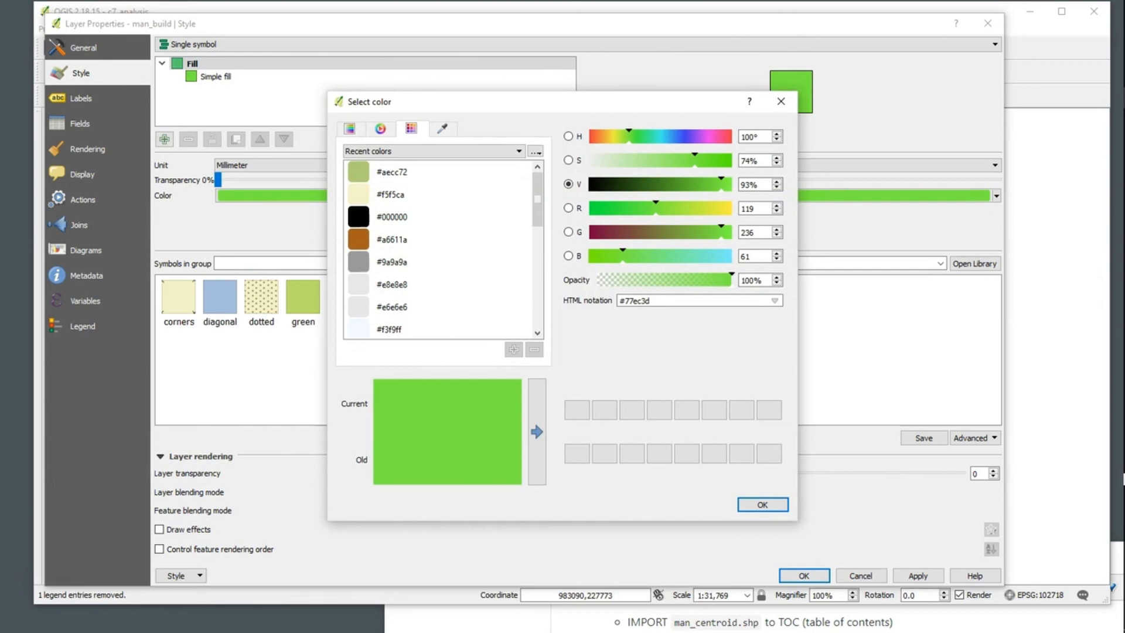
drag(721, 232, 612, 232)
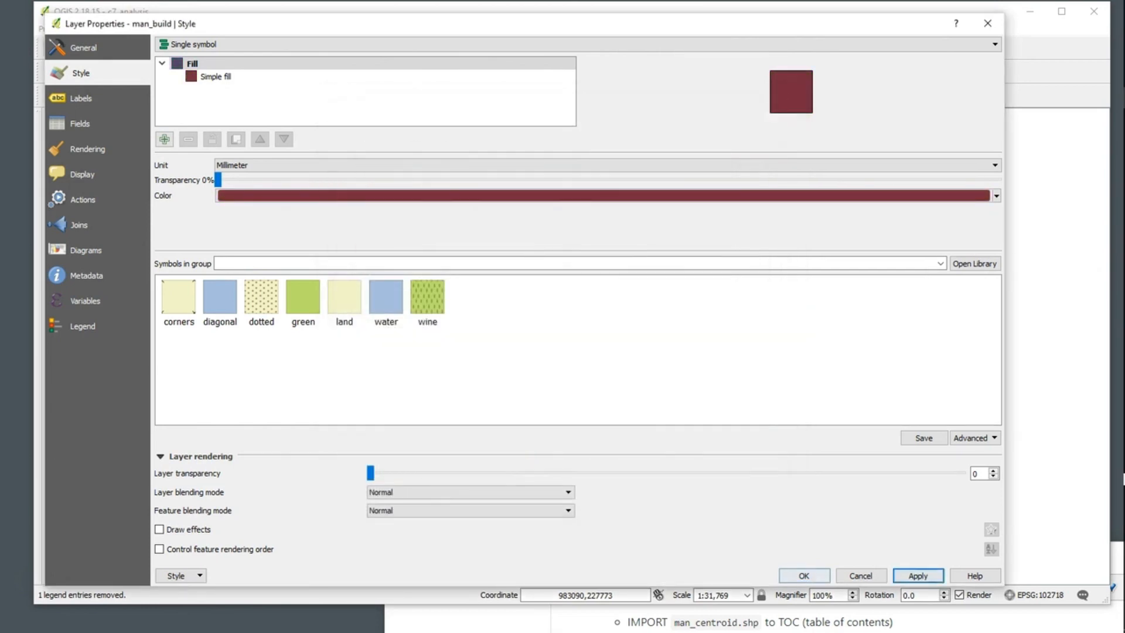
click(804, 576)
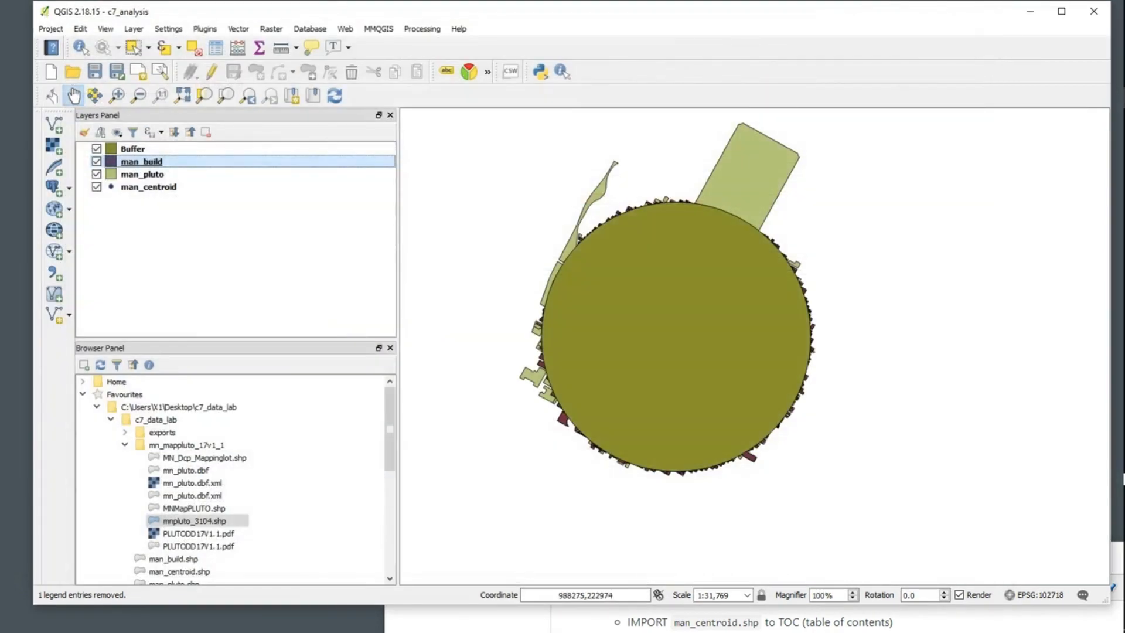
Give the Buffer layer's simple fill a transparent fill.
drag(545, 318, 510, 315)
click(133, 149)
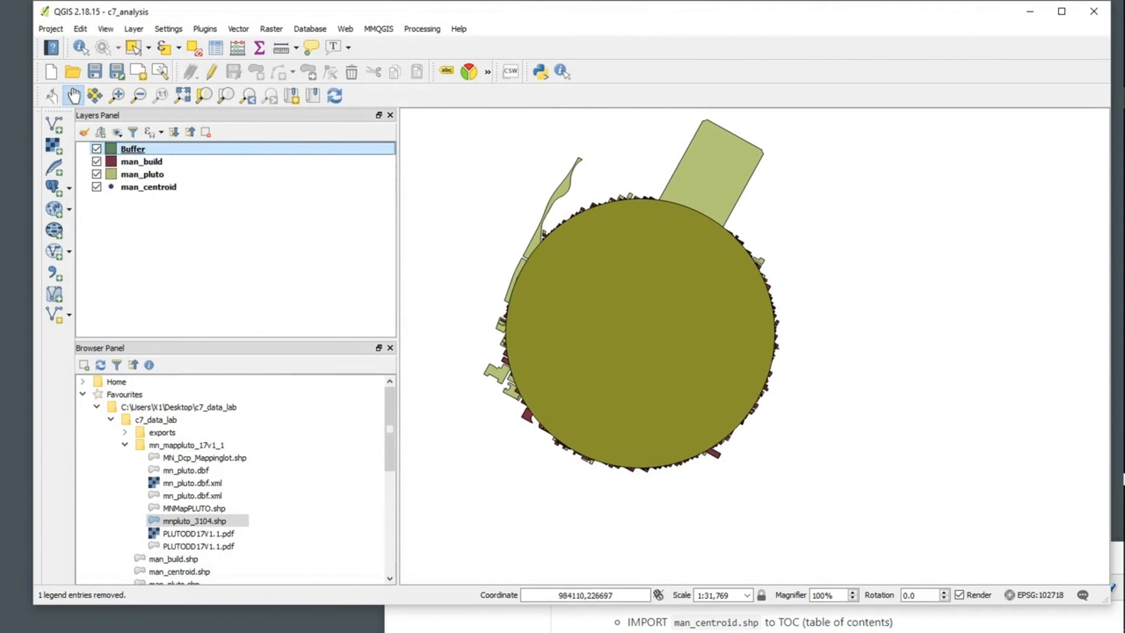
right_click(128, 146)
click(176, 386)
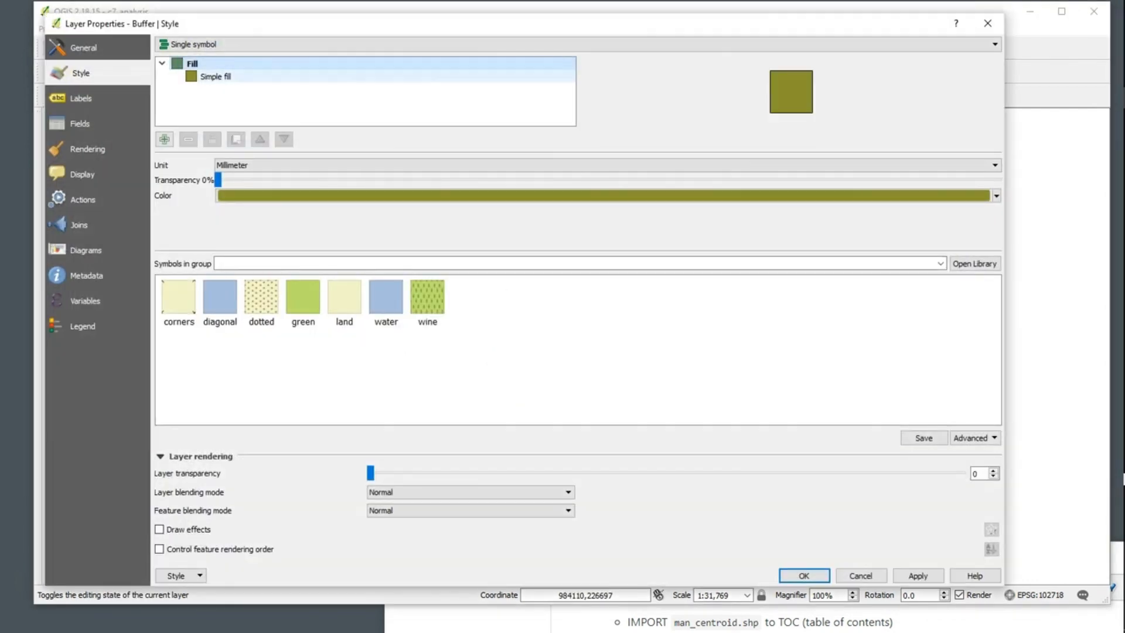
click(215, 77)
click(964, 190)
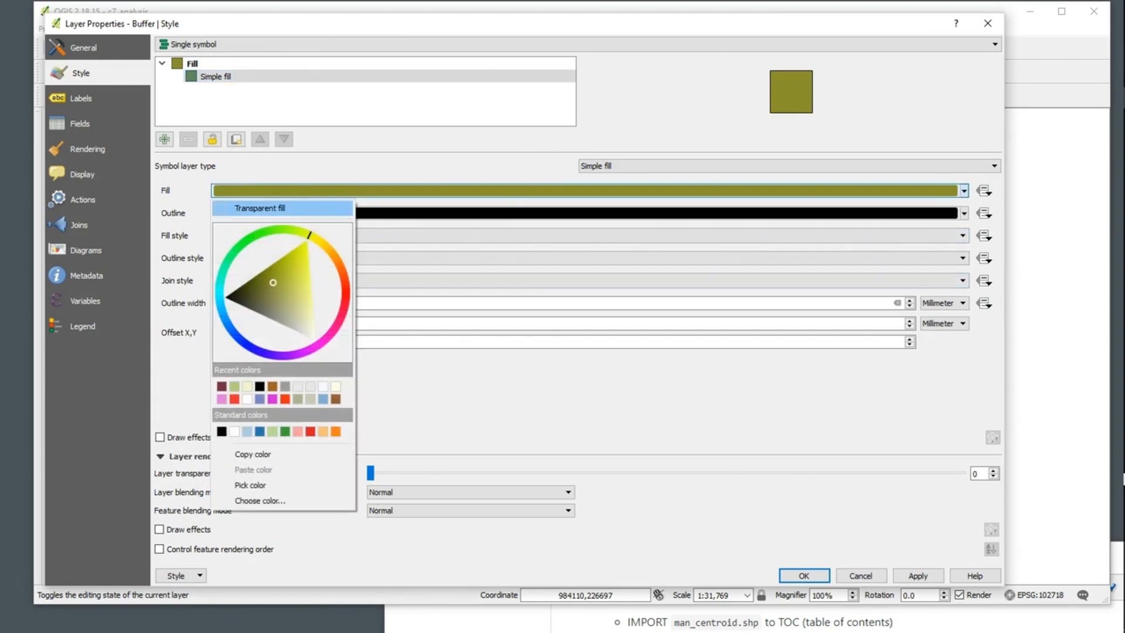
click(260, 208)
Set the Buffer layer's outline color to red #cf0000, increase the outline width and apply the style.
click(562, 214)
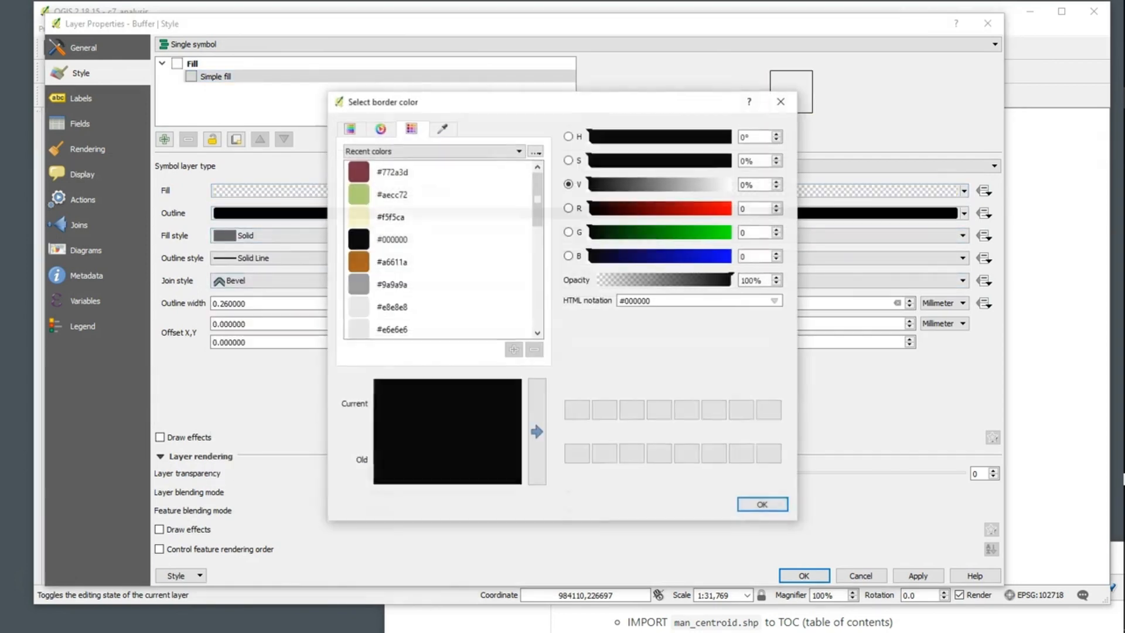
click(705, 208)
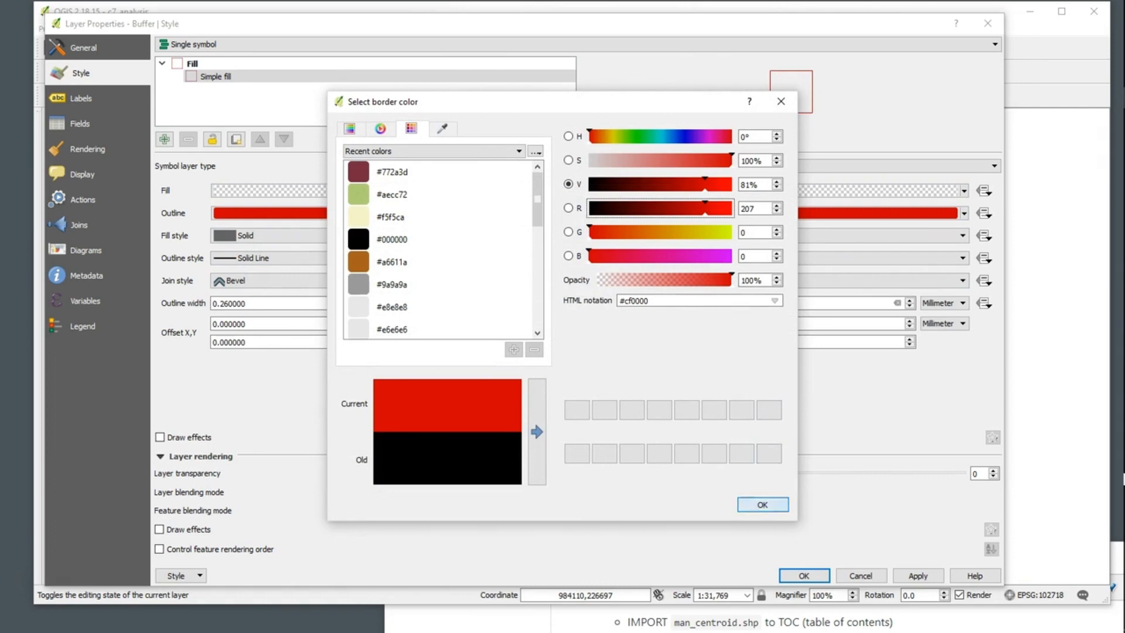
click(763, 504)
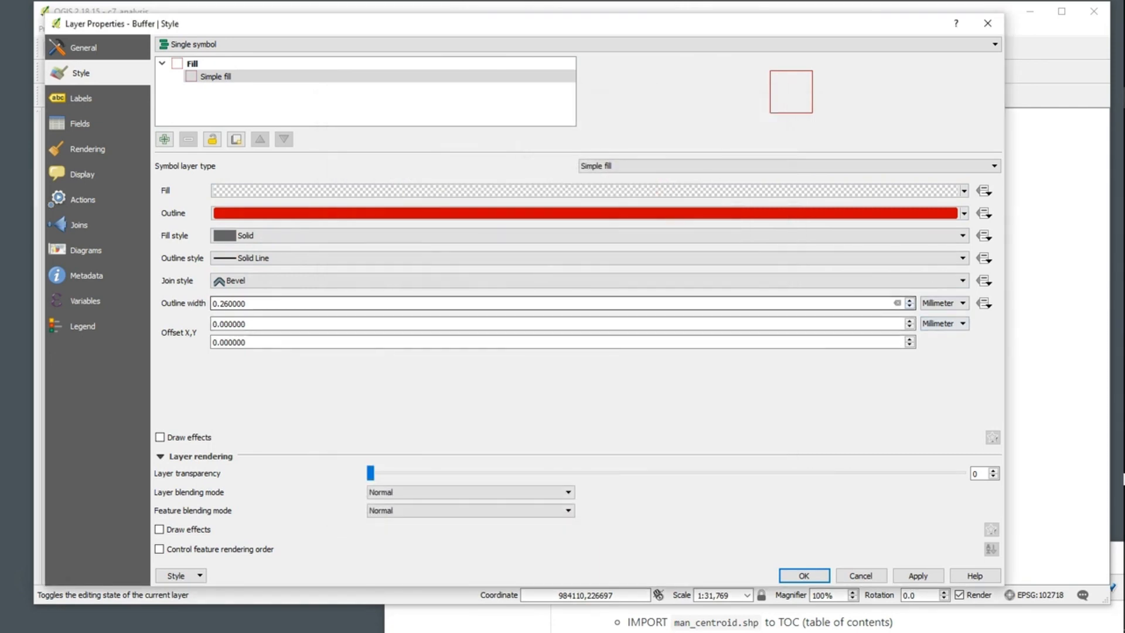
scroll(562, 303, up, 5)
click(805, 576)
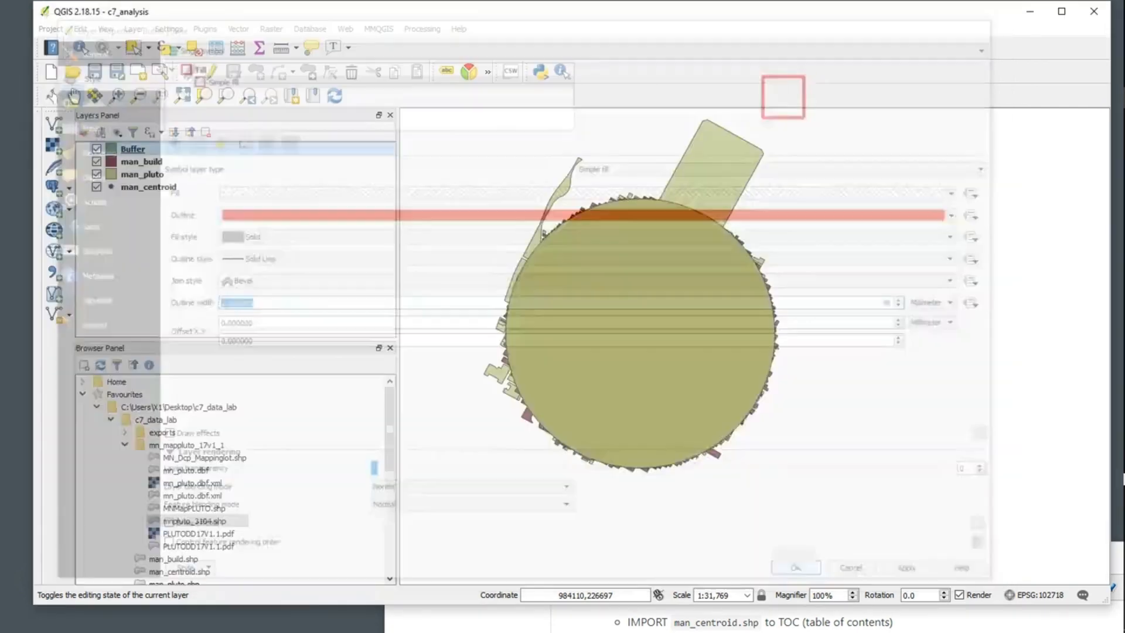
Start a Clip geoprocessing operation with man_pluto as the input layer and Buffer as the clip layer.
scroll(601, 294, down, 1)
scroll(602, 294, up, 2)
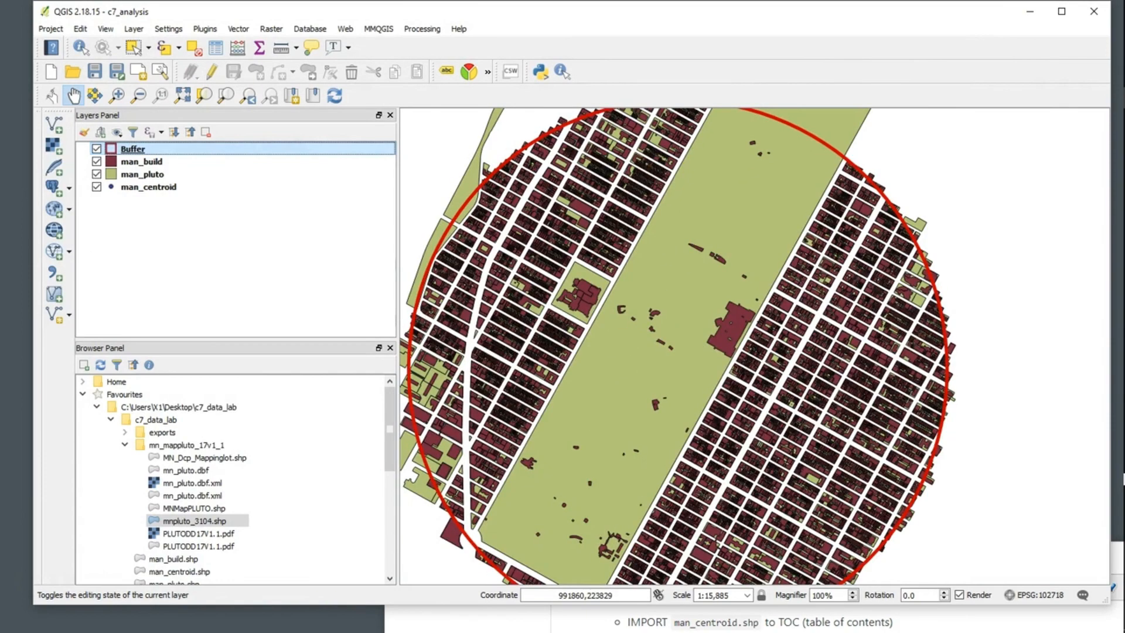
scroll(475, 167, up, 2)
scroll(504, 222, up, 1)
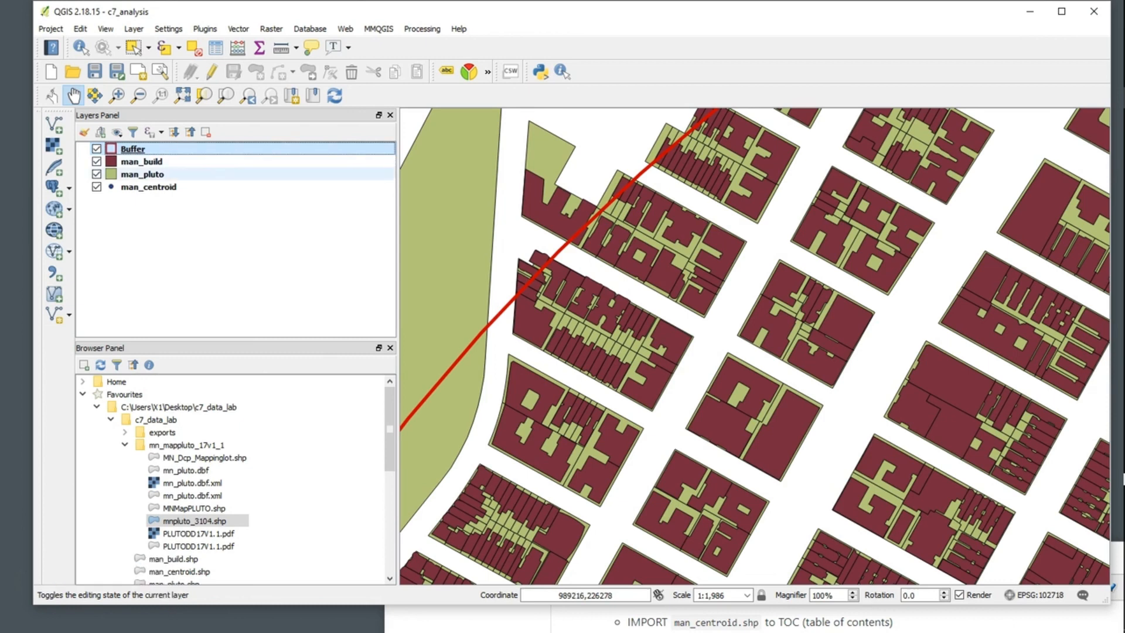
click(237, 29)
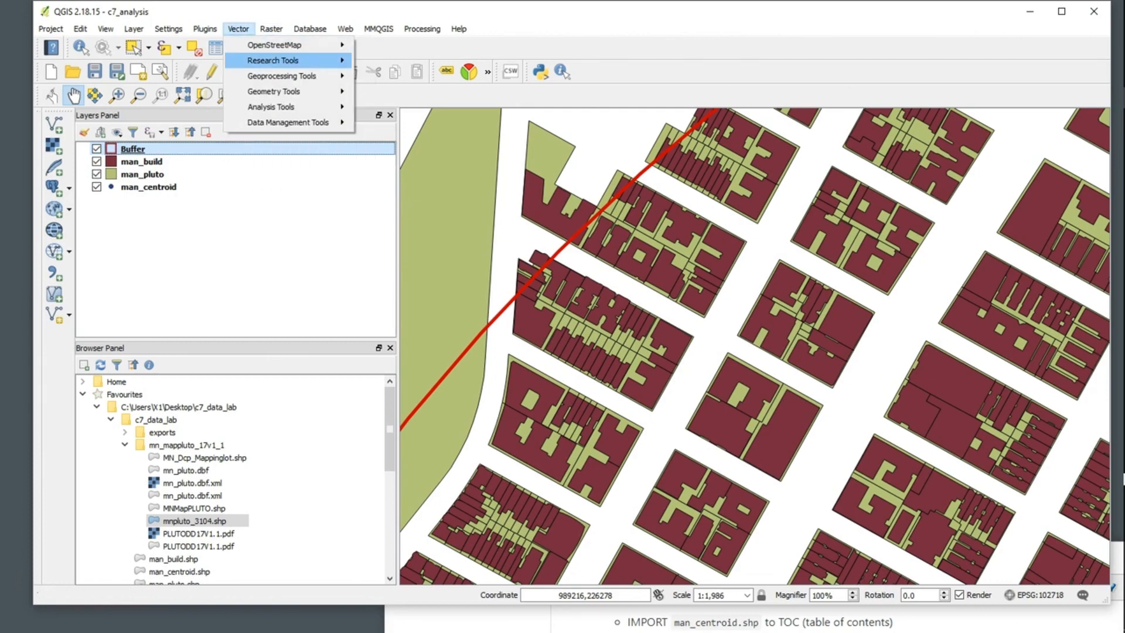
mouse_move(281, 76)
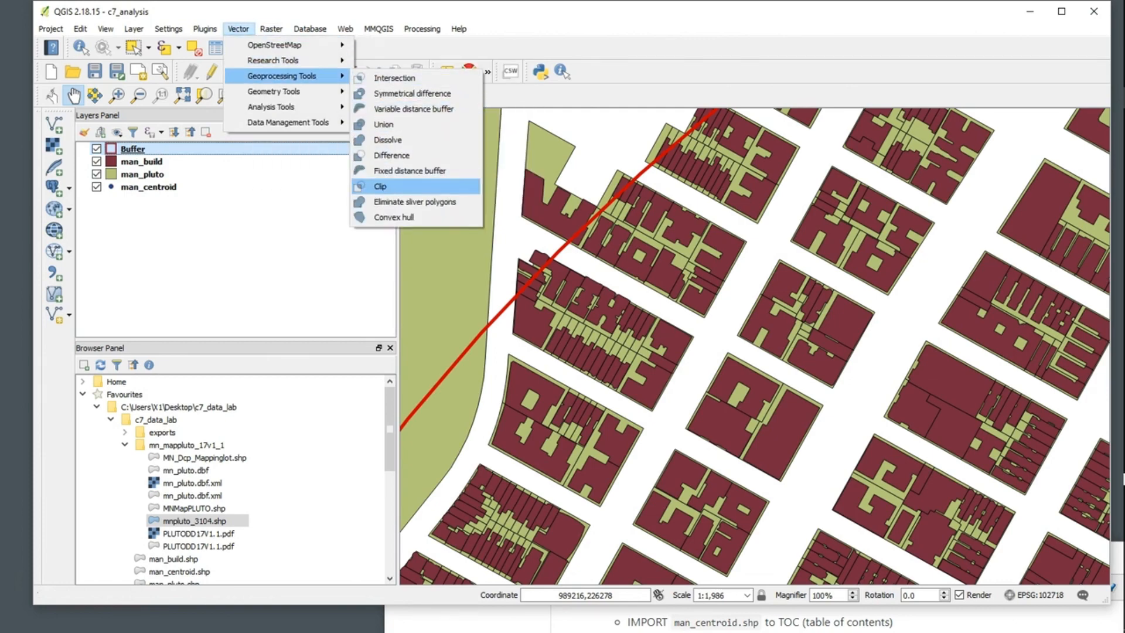
click(380, 185)
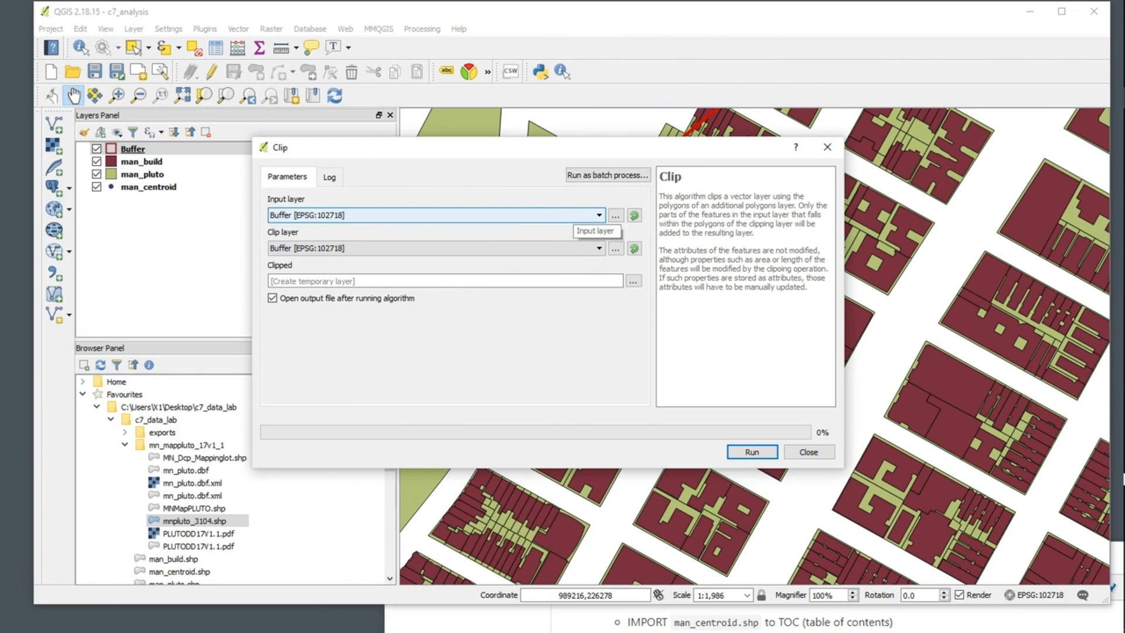
click(572, 215)
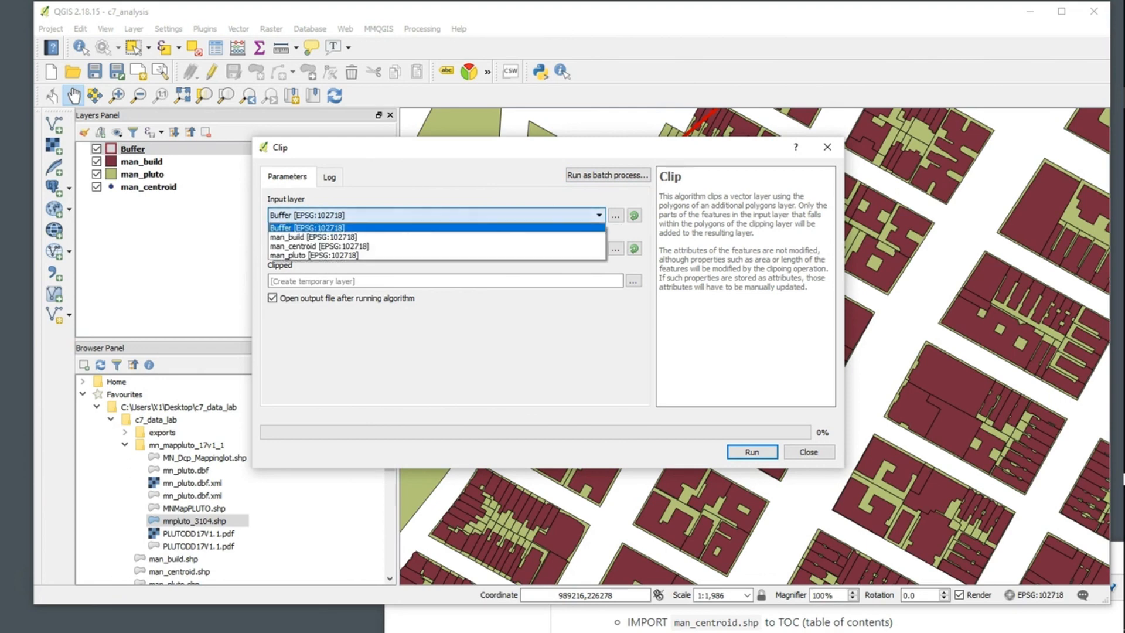
click(436, 228)
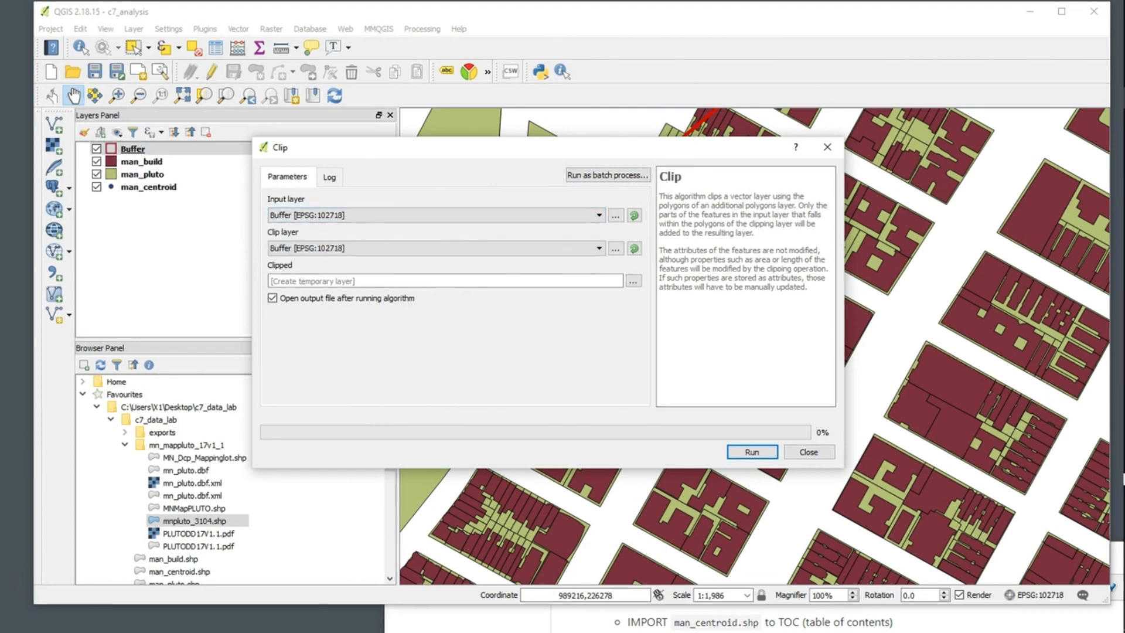
click(469, 215)
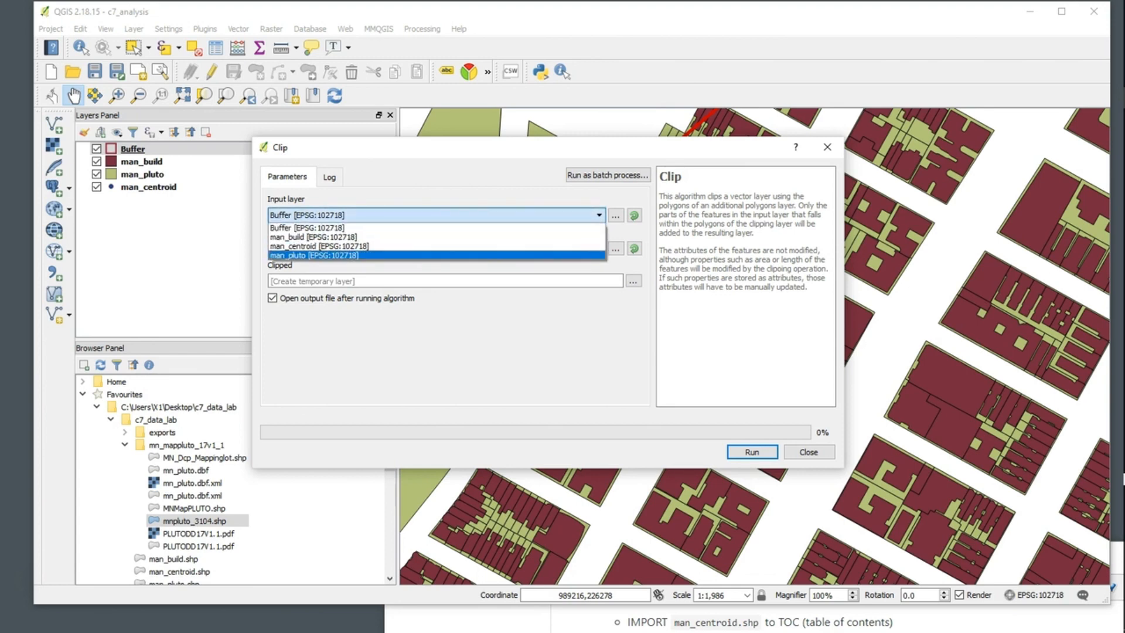
click(314, 255)
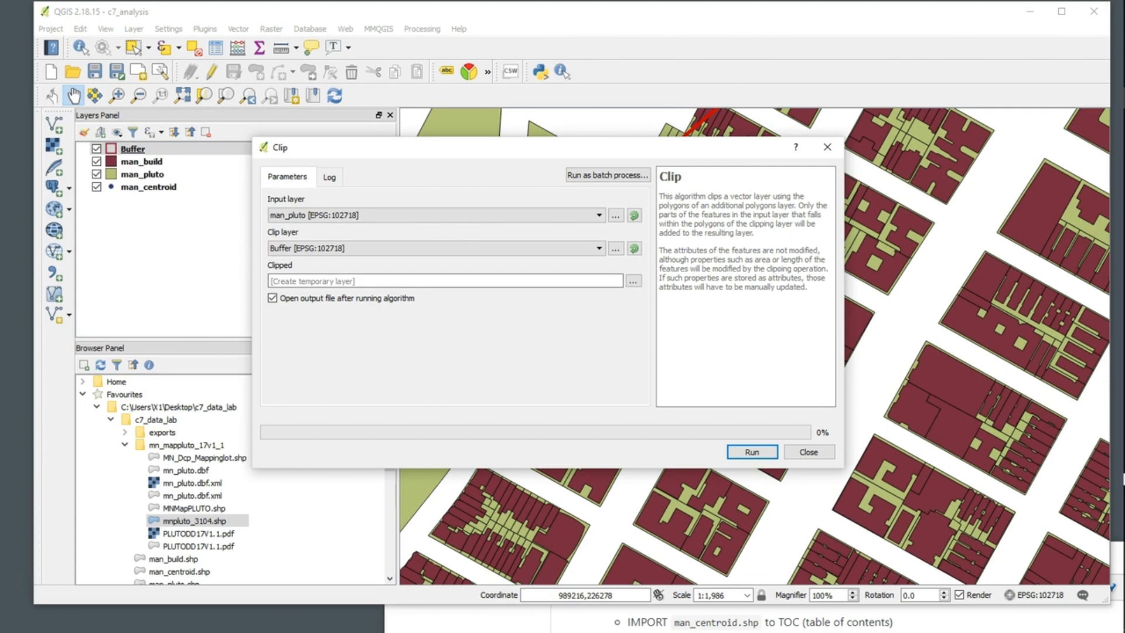
Set the clip output to man_clipped.shp in the exports folder and run the parcel clip.
click(634, 281)
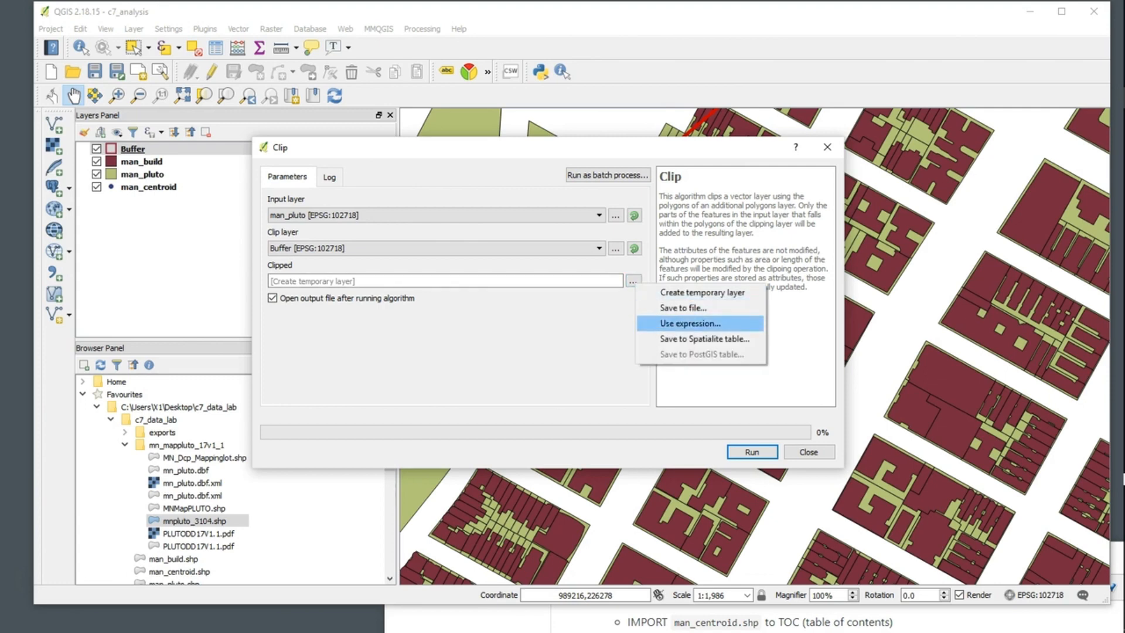
click(680, 306)
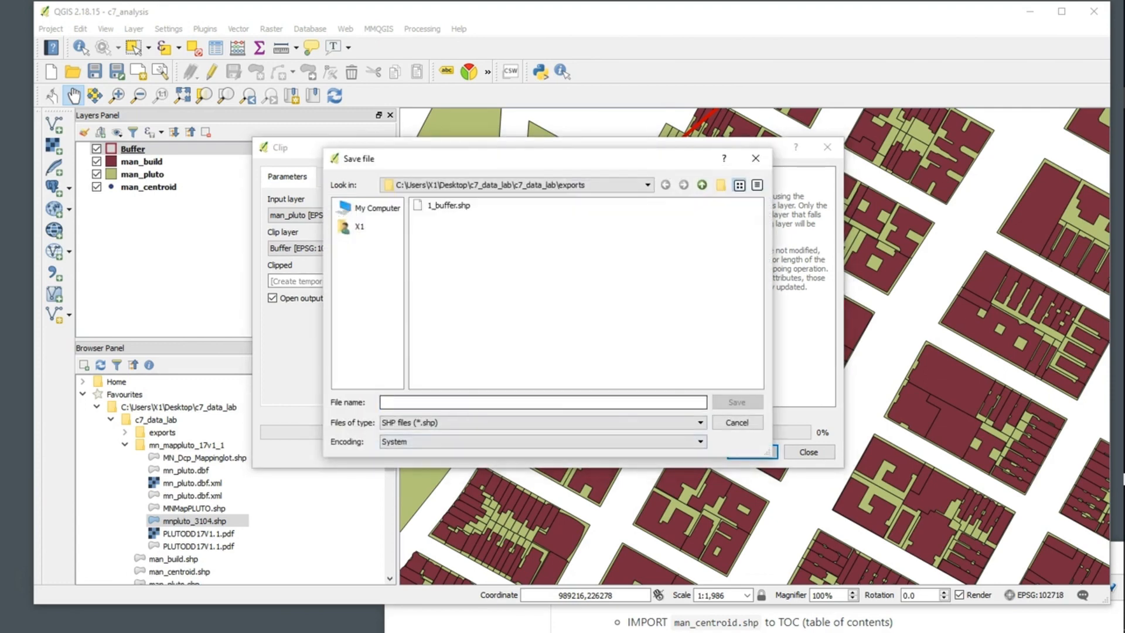
text(man_)
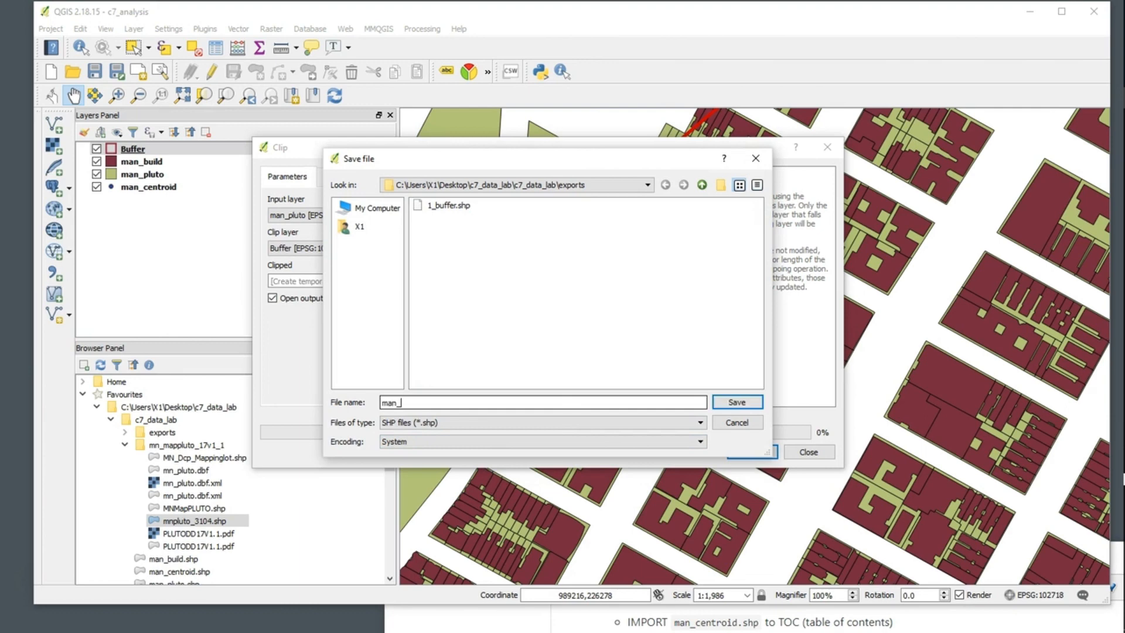
text(clipped)
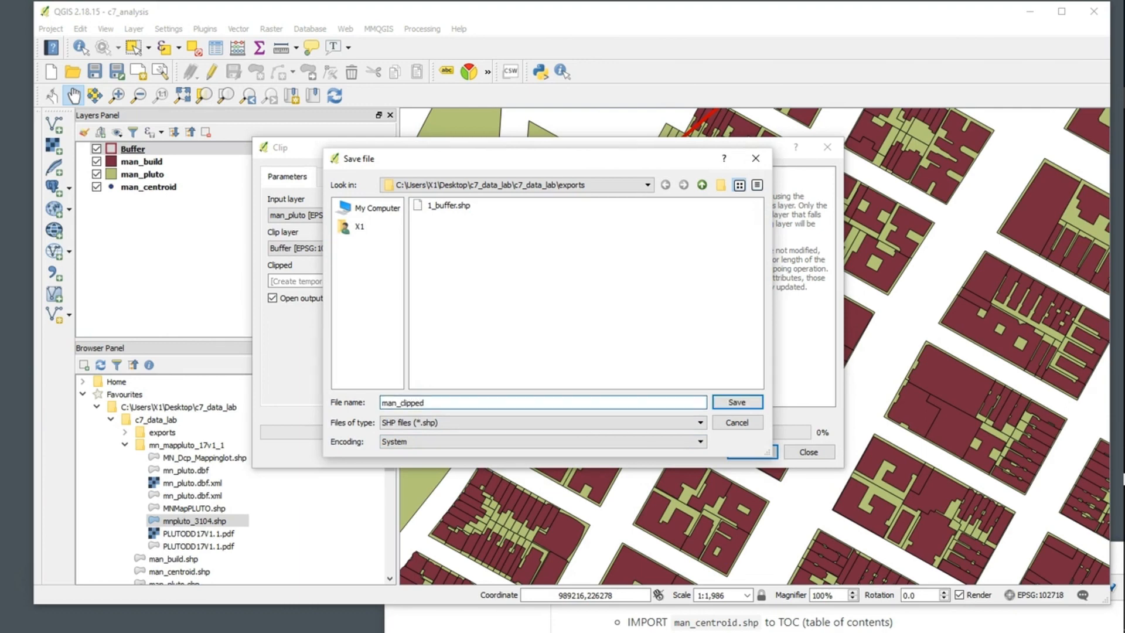
key(Return)
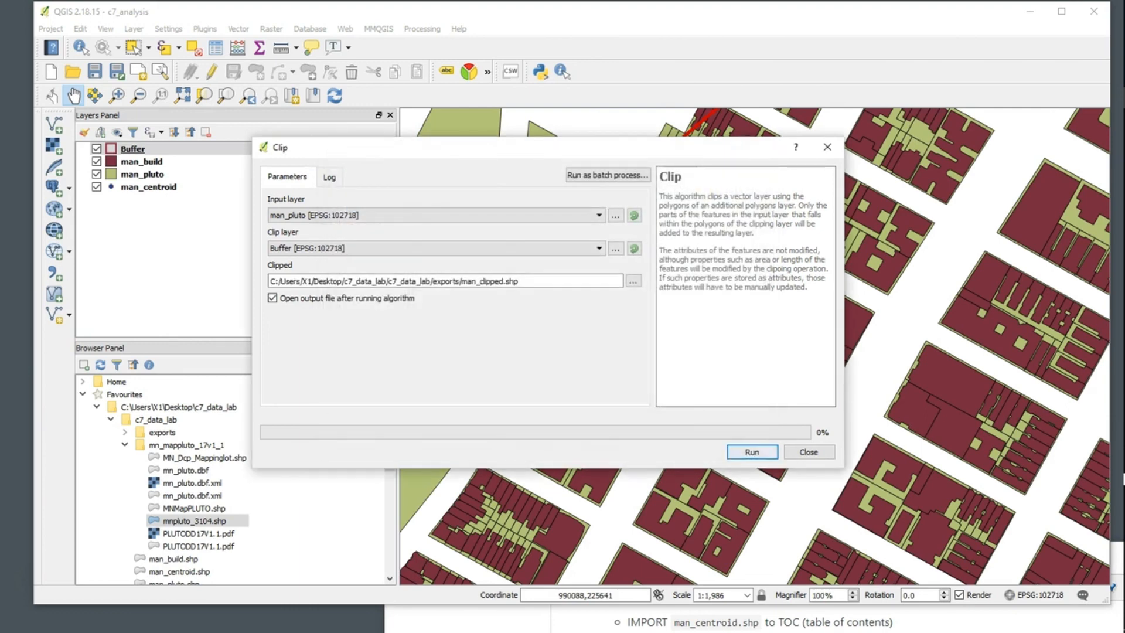
click(752, 452)
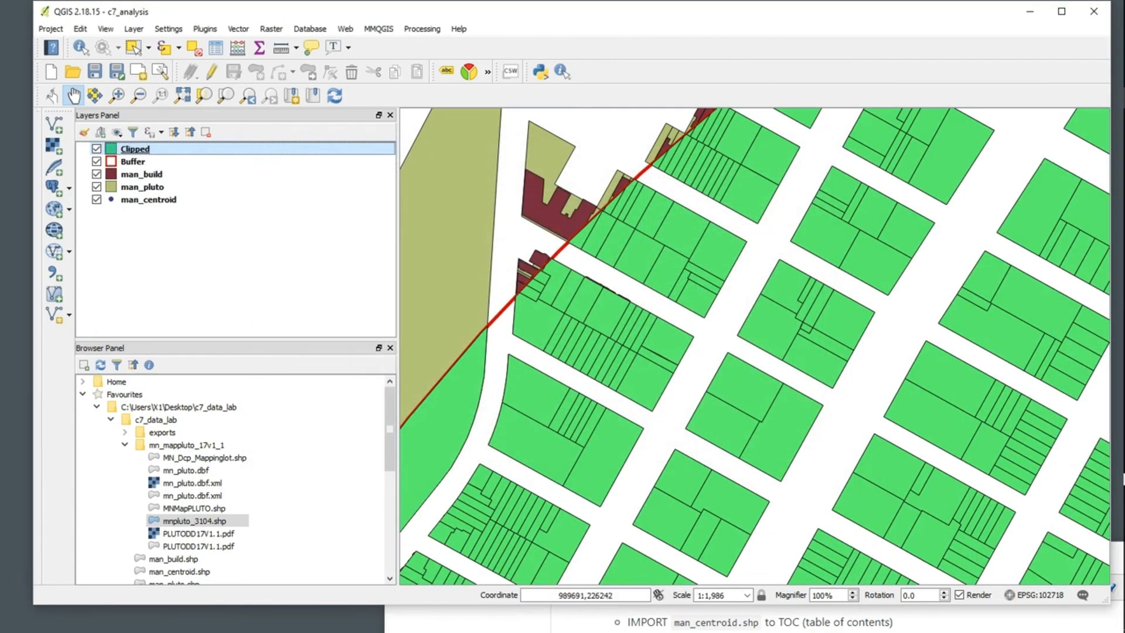
Inspect the clipped parcels along the buffer edge and move the man_build layer above the Clipped layer.
scroll(592, 227, down, 1)
scroll(592, 228, up, 3)
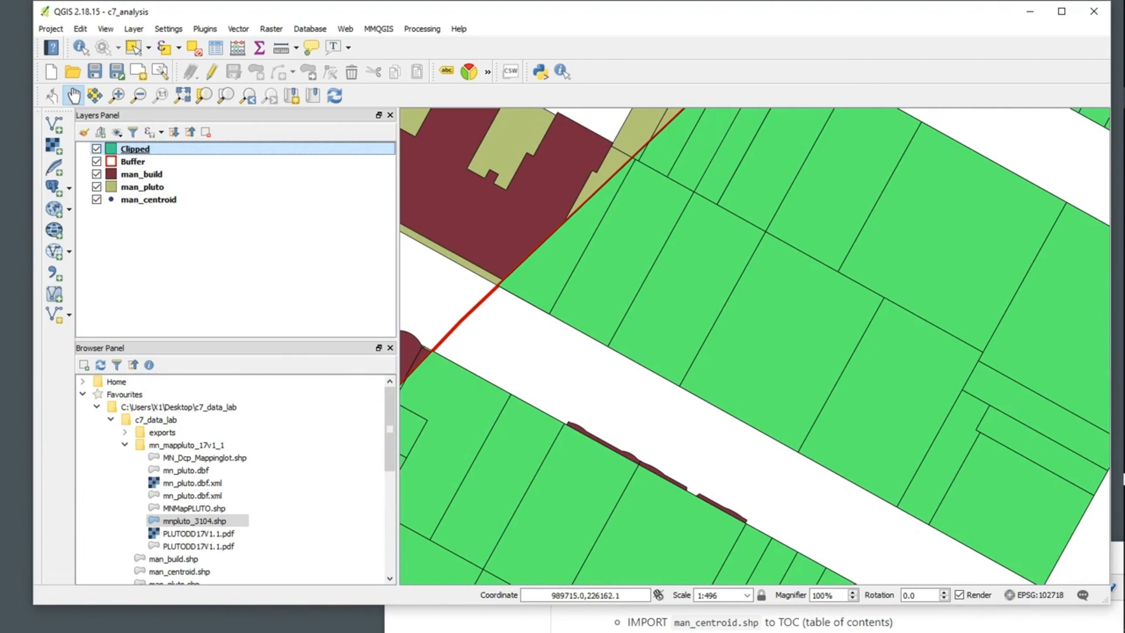
scroll(592, 227, up, 1)
scroll(592, 228, down, 3)
scroll(640, 359, down, 1)
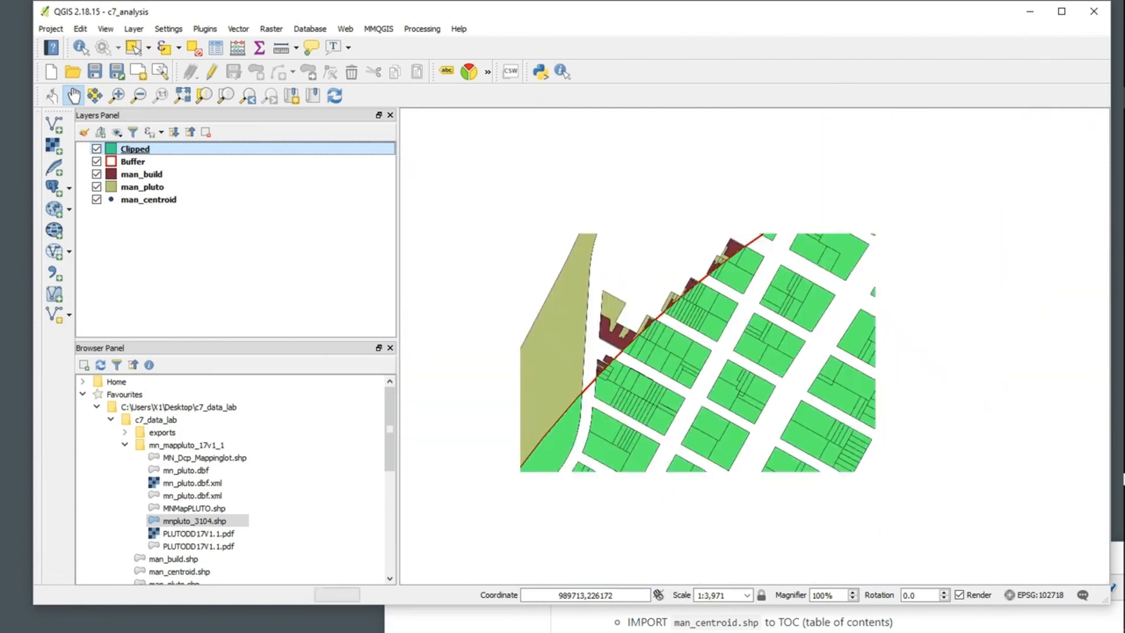
drag(678, 364, 629, 308)
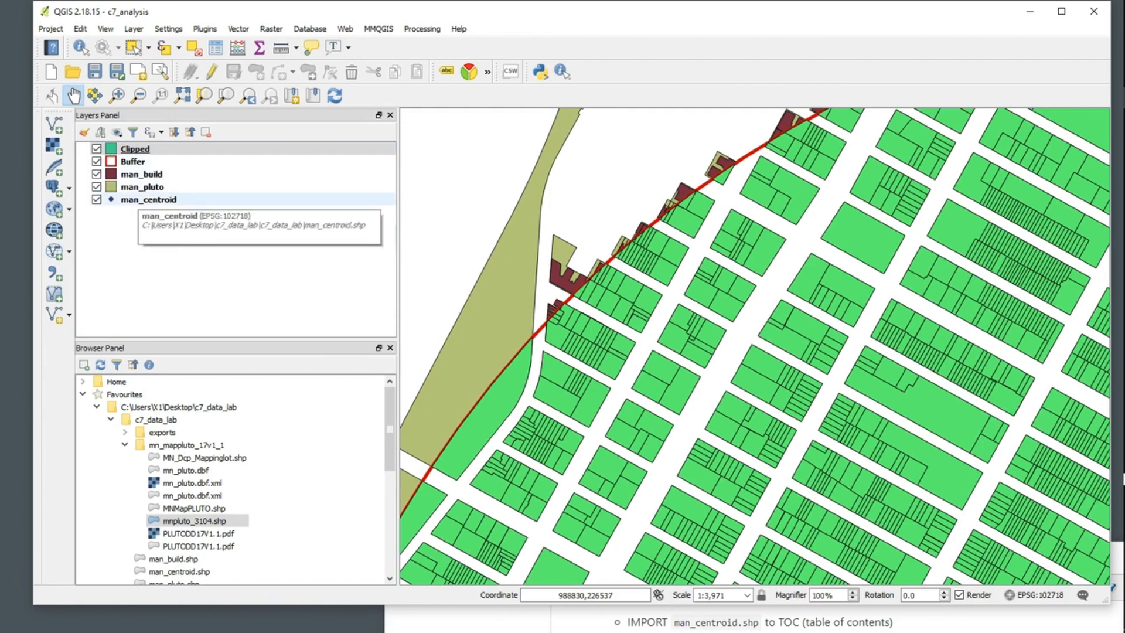
click(143, 174)
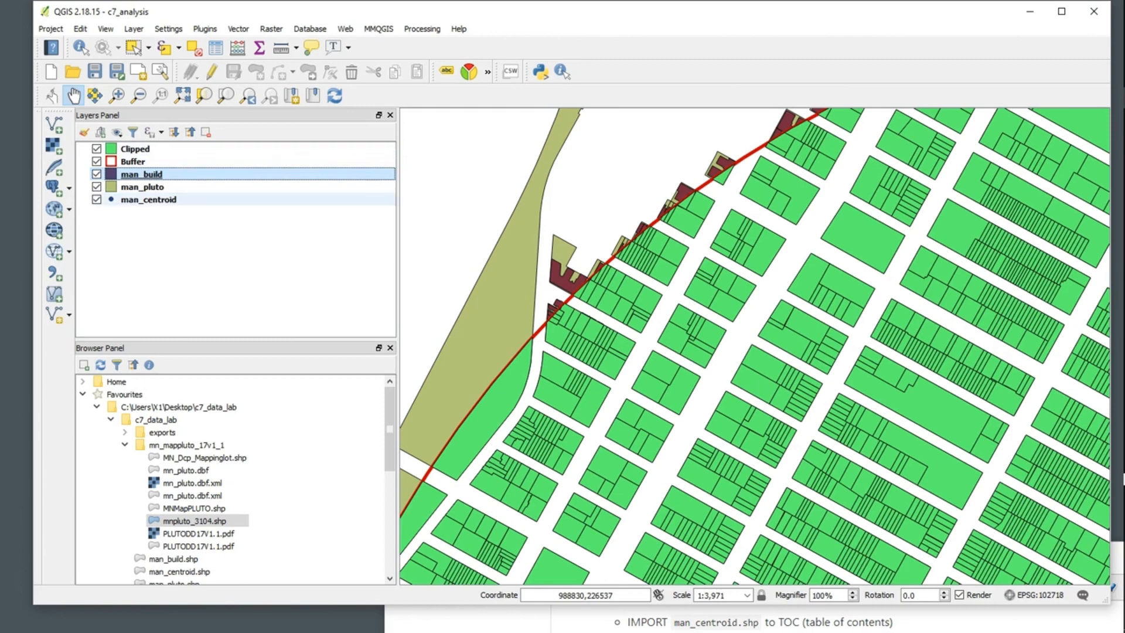
drag(143, 175, 135, 148)
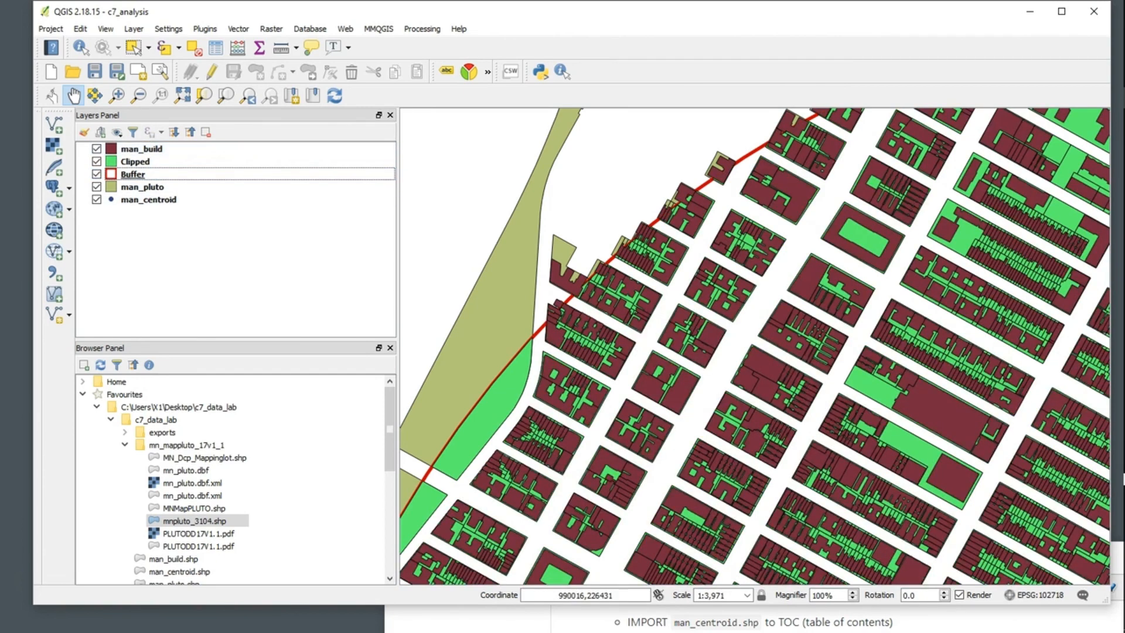
Start another Clip geoprocessing operation with man_build as the input layer and Buffer as the clip layer.
click(239, 29)
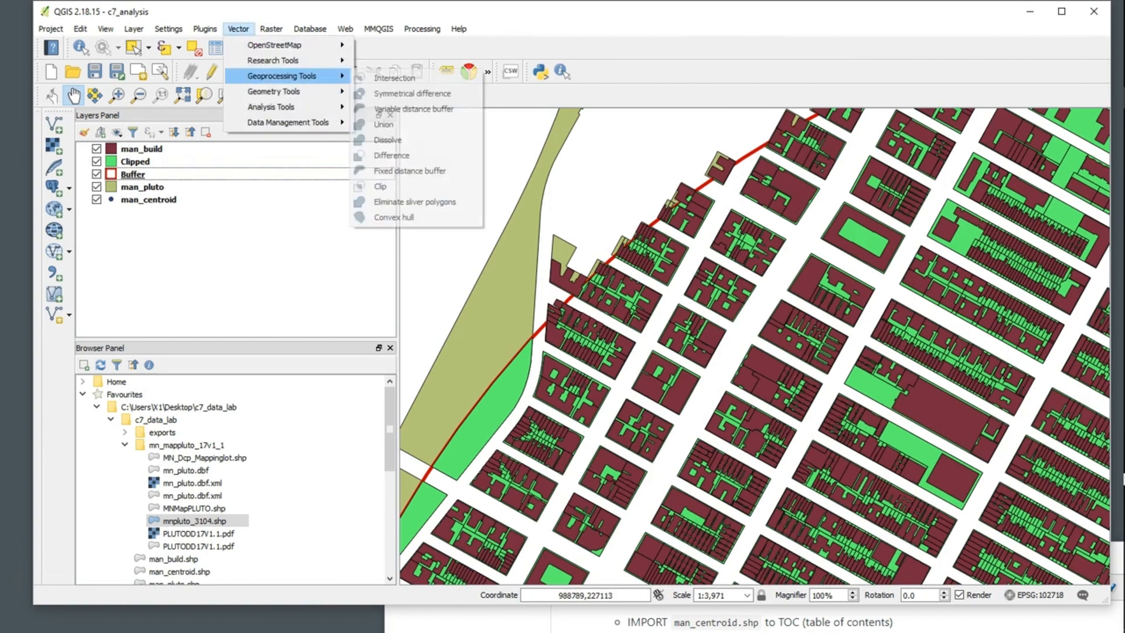
mouse_move(273, 91)
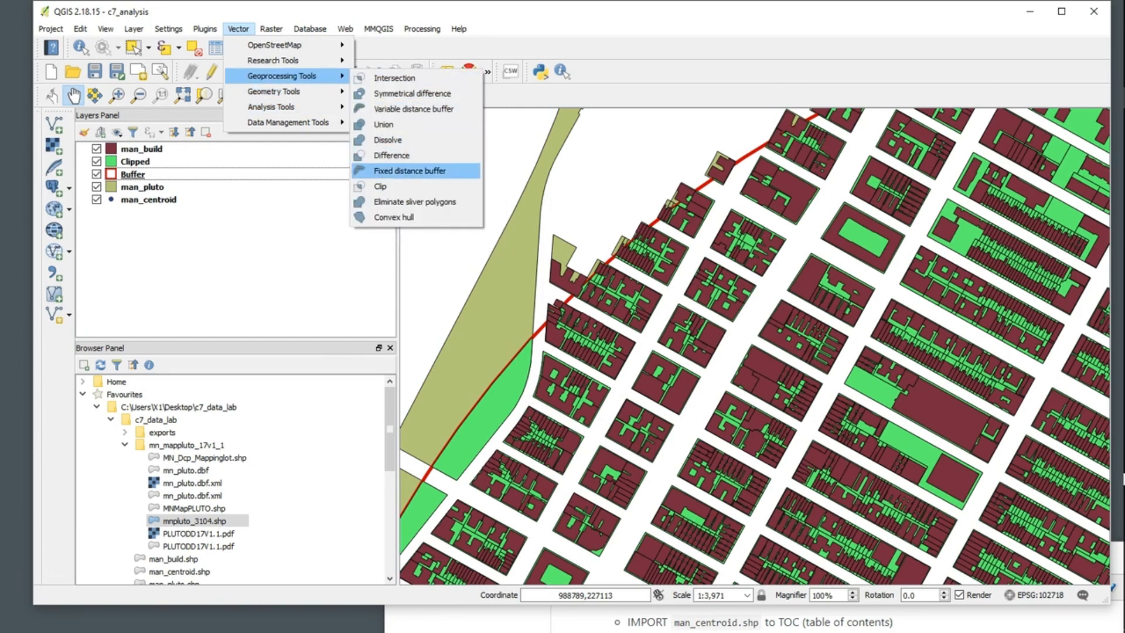
click(380, 186)
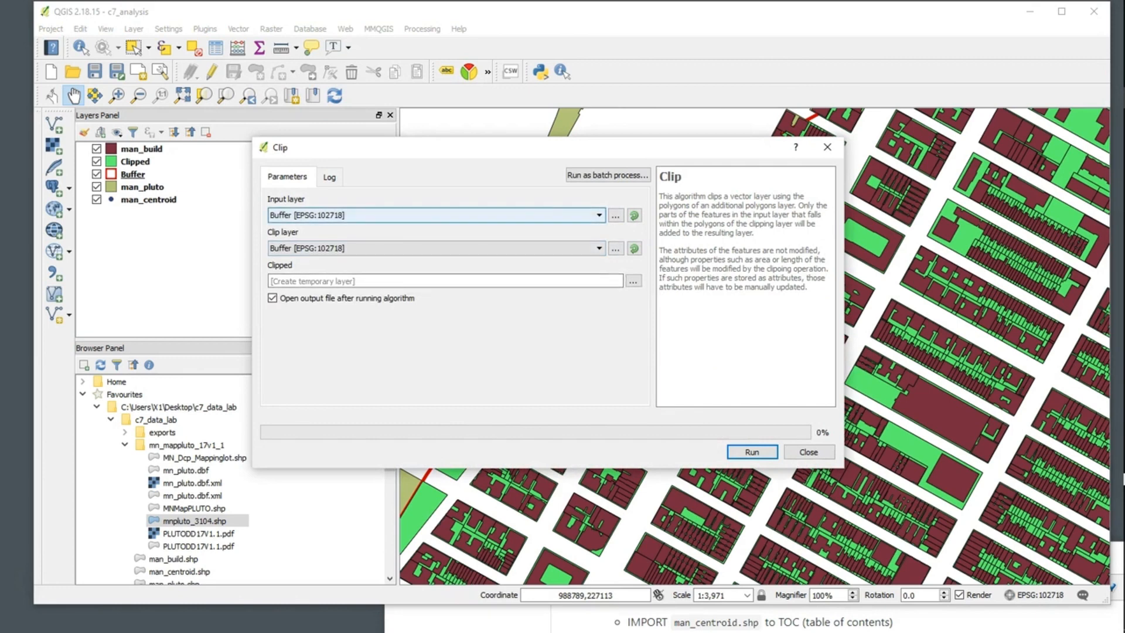
click(598, 215)
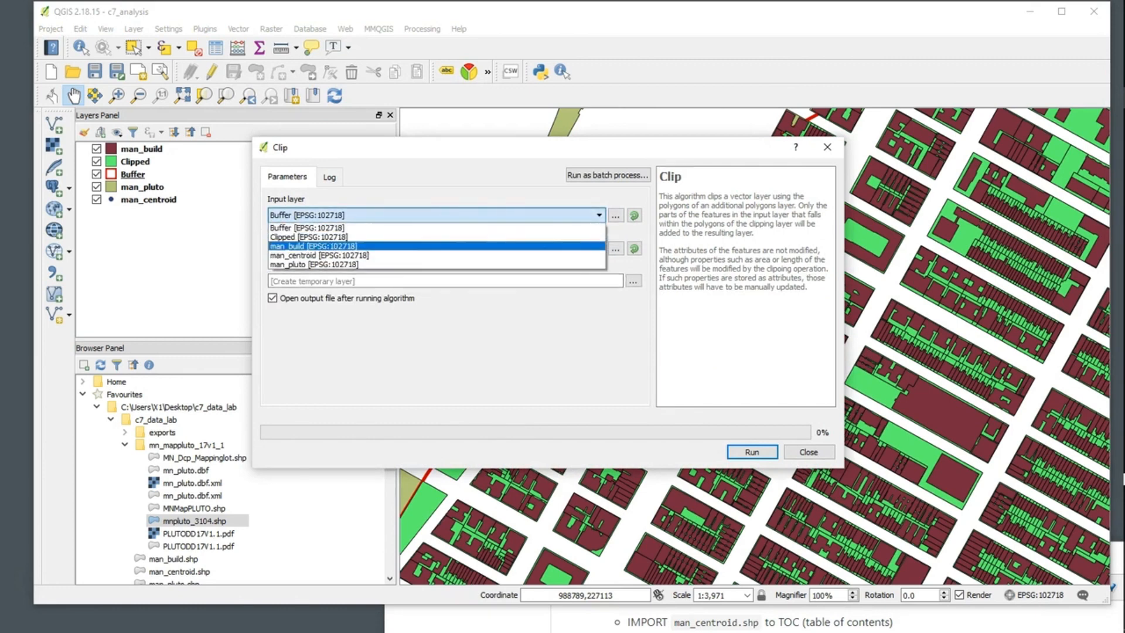
click(320, 247)
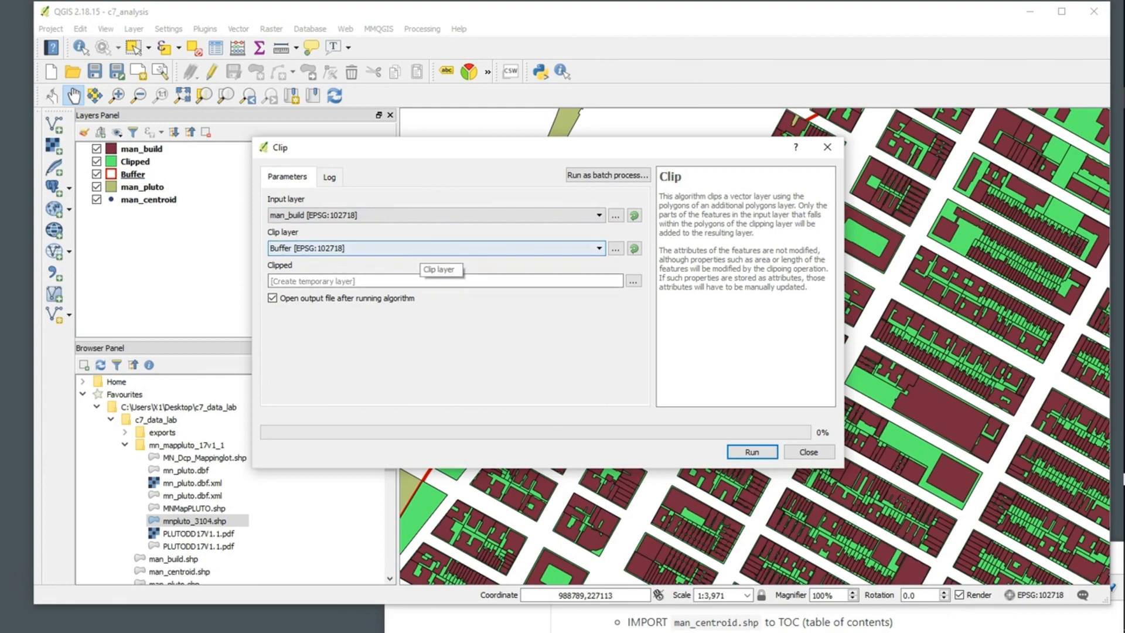
Set the clip output to man_build_clip.shp in the exports folder and run the building clip.
click(633, 281)
click(683, 304)
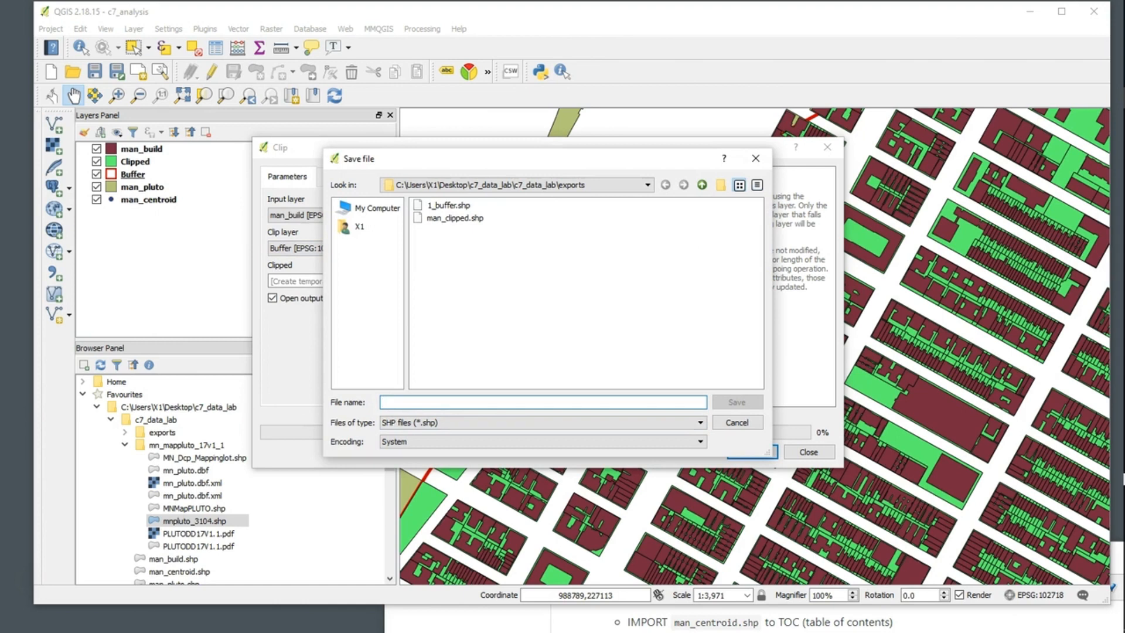
text(man)
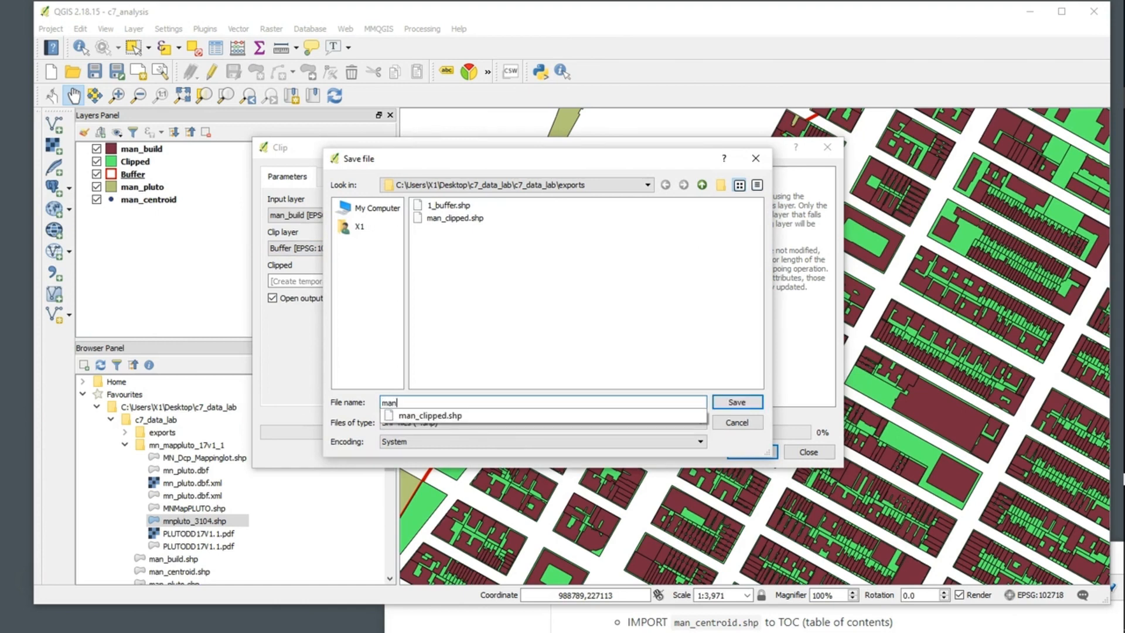
text(_build)
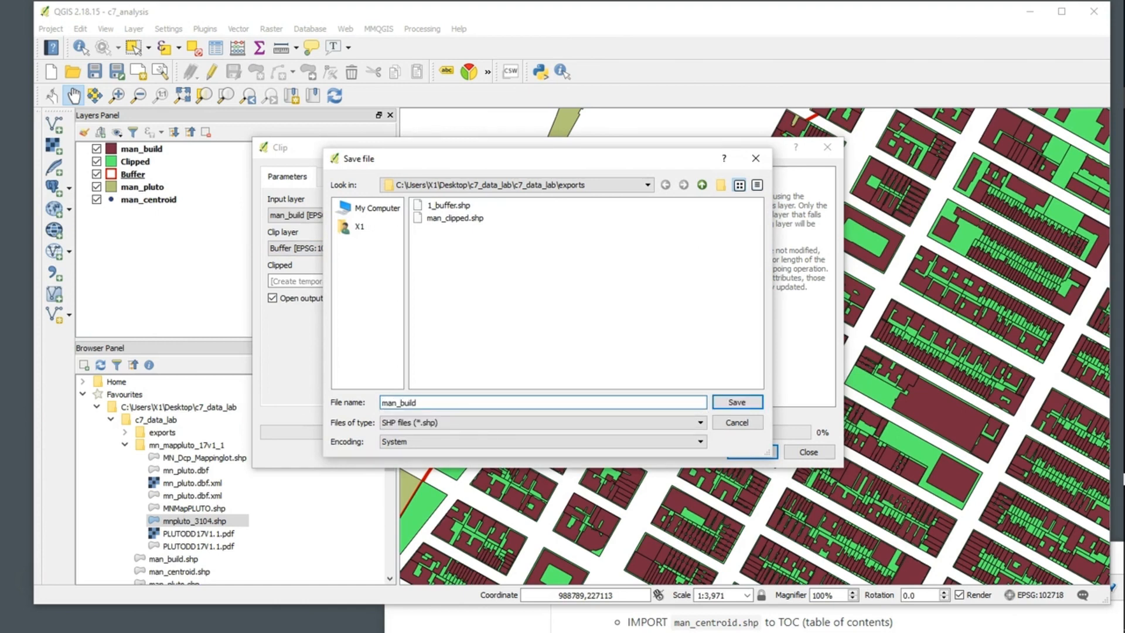
text(_clip)
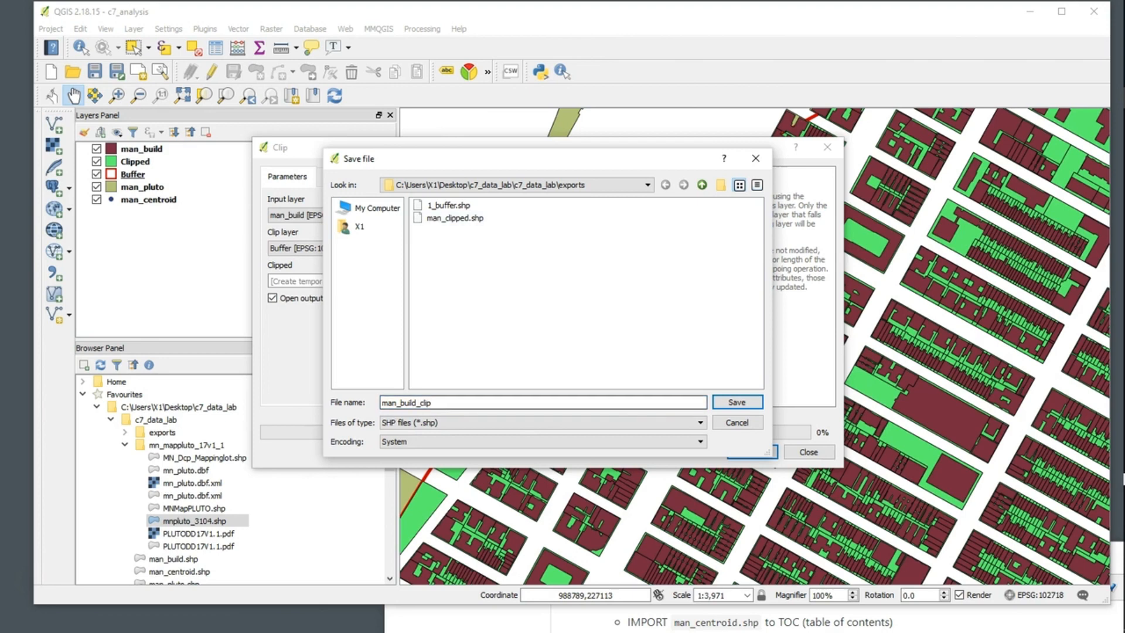
key(Return)
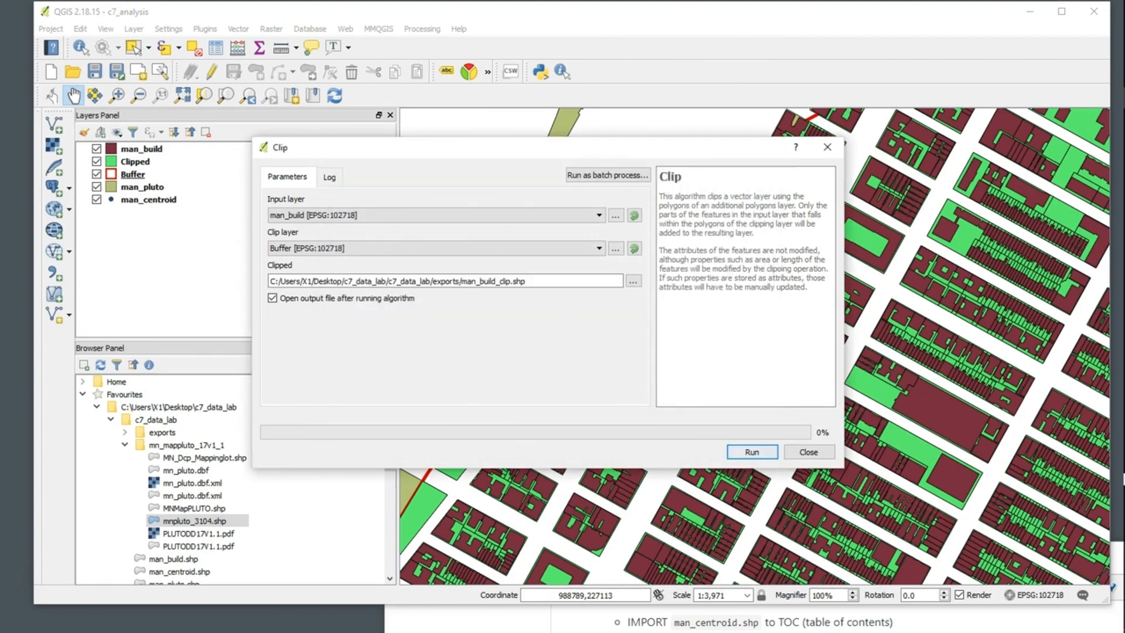
click(752, 452)
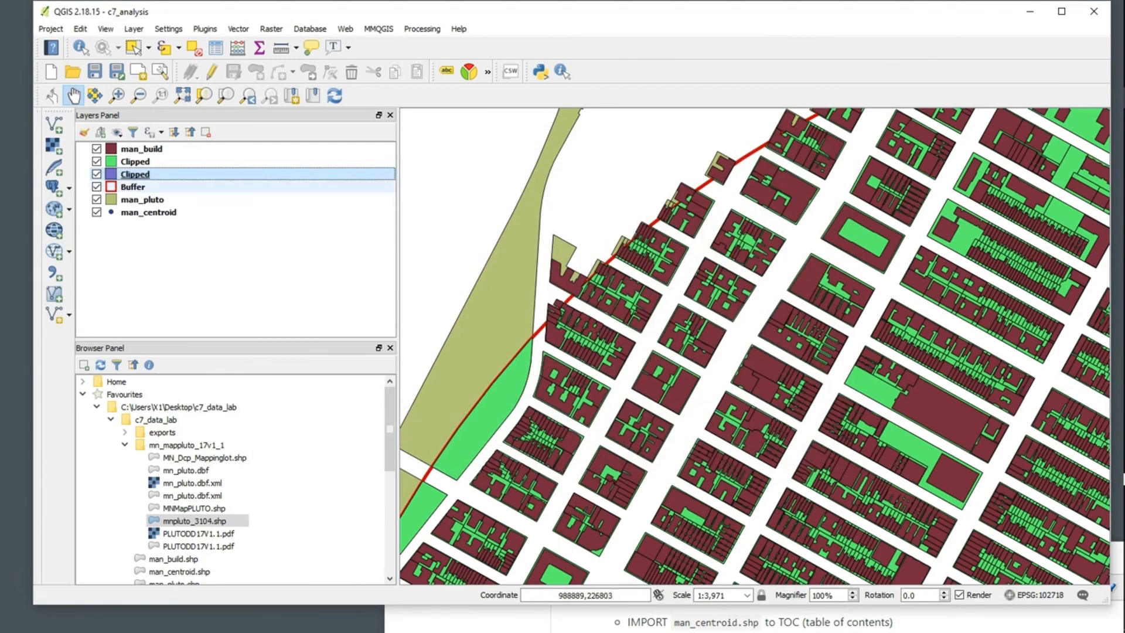
Move the clipped buildings layer above the clipped parcels layer and hide the man_build layer.
mouse_move(135, 174)
mouse_down()
mouse_move(139, 144)
mouse_move(139, 156)
mouse_up()
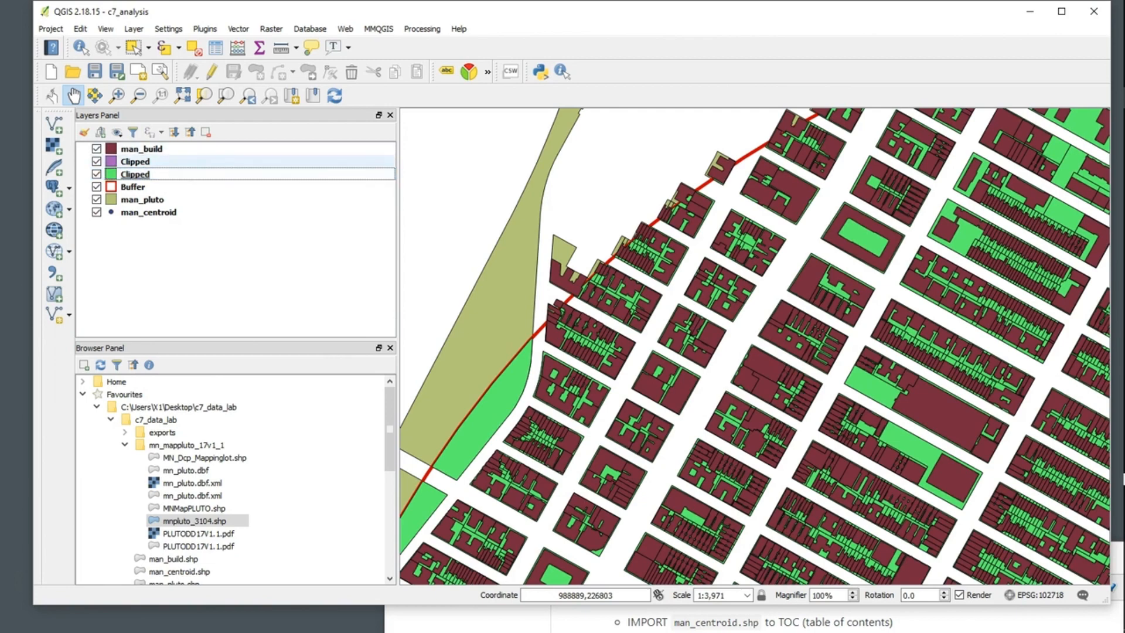
click(141, 149)
click(97, 149)
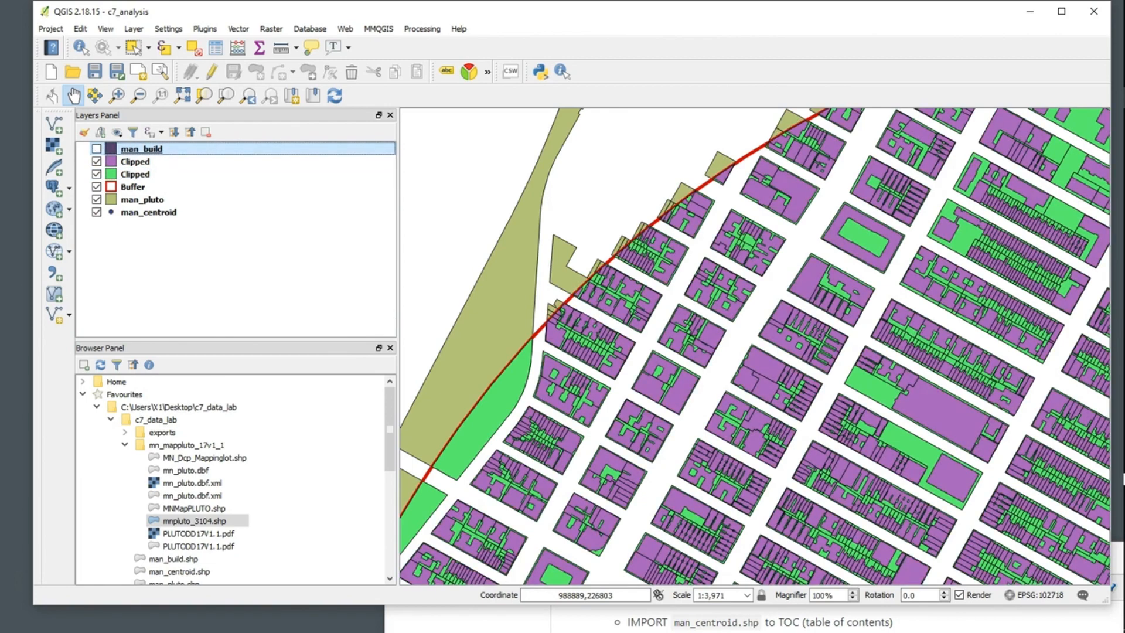
Check the clipped buildings along the buffer edge and hide the man_pluto layer.
scroll(650, 232, down, 2)
scroll(647, 235, up, 5)
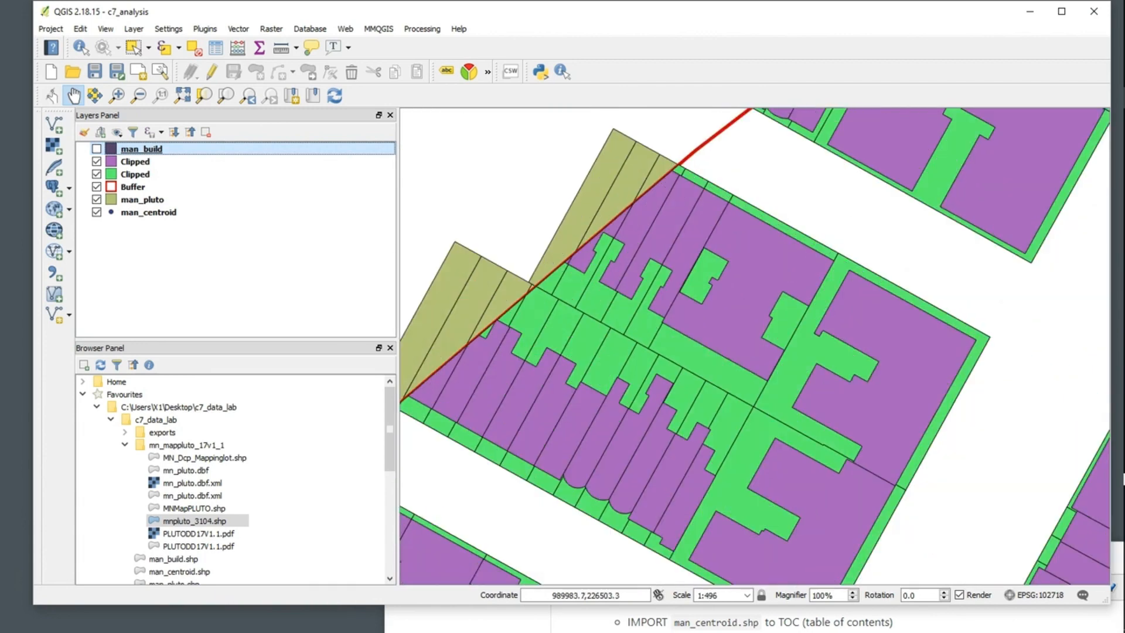
click(97, 199)
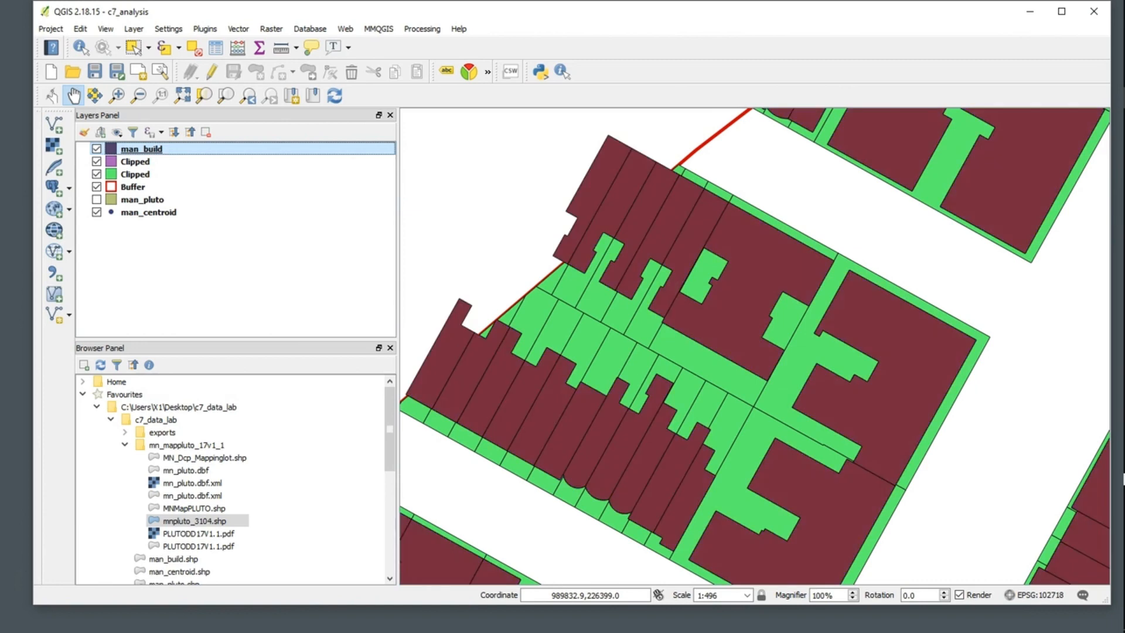
Remove the original man_build layer from the project.
right_click(134, 149)
click(175, 188)
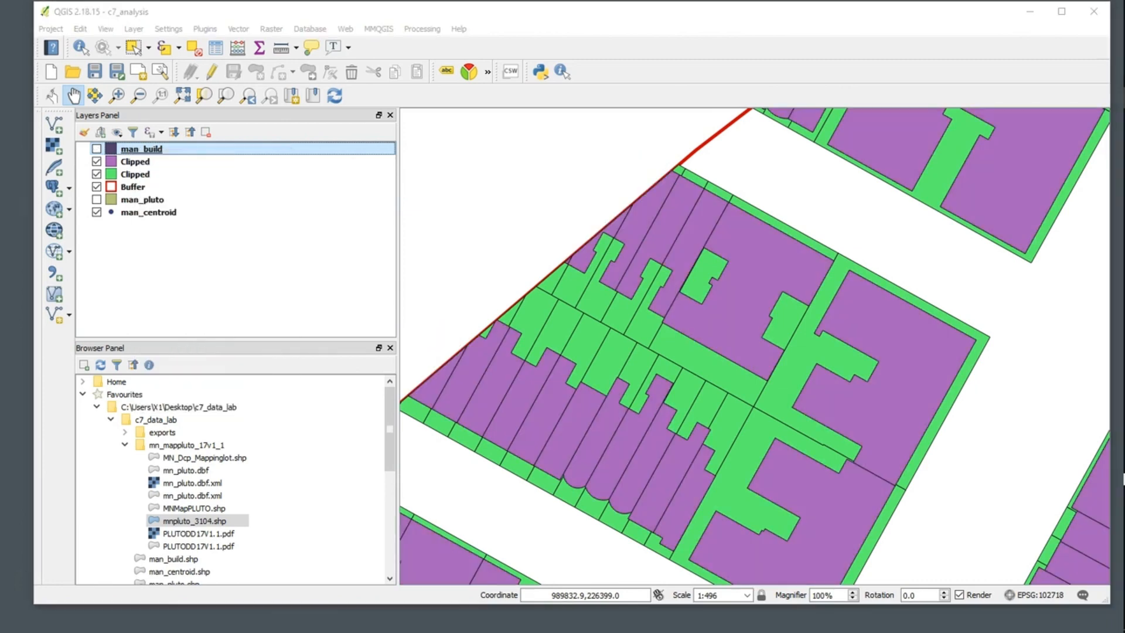
key(Return)
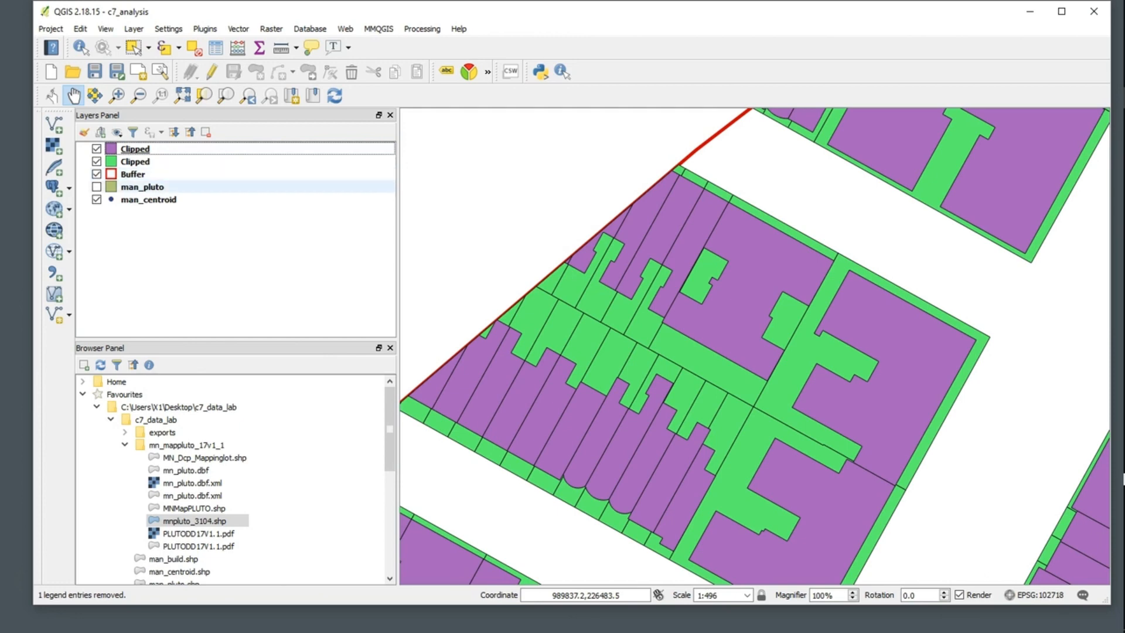
Remove the original man_pluto layer from the project.
click(143, 187)
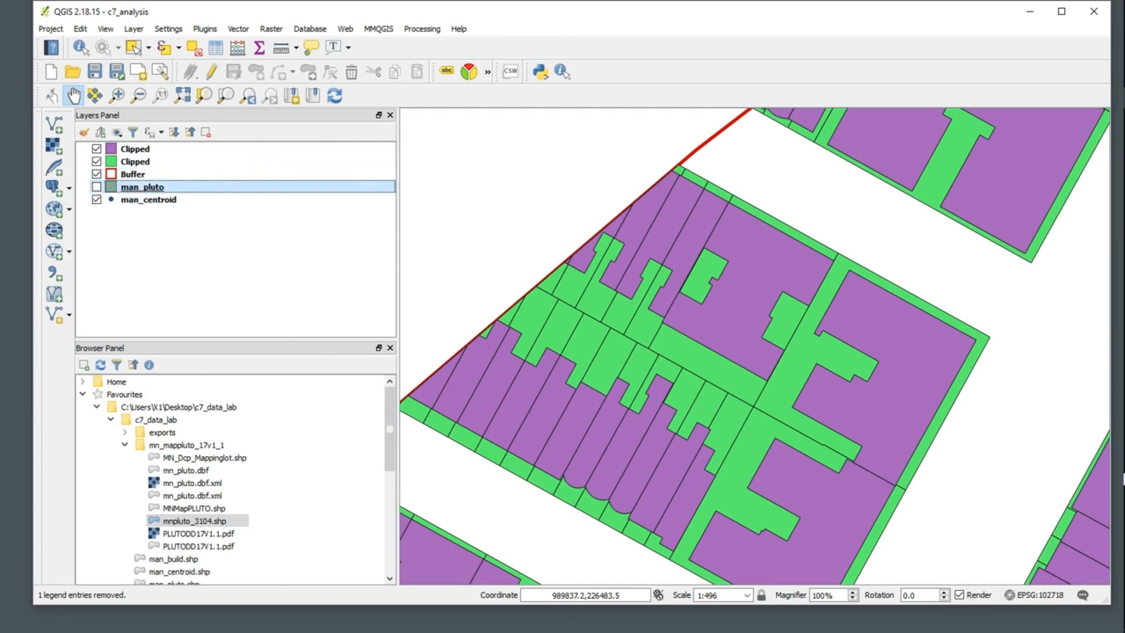
click(97, 187)
click(96, 187)
right_click(134, 187)
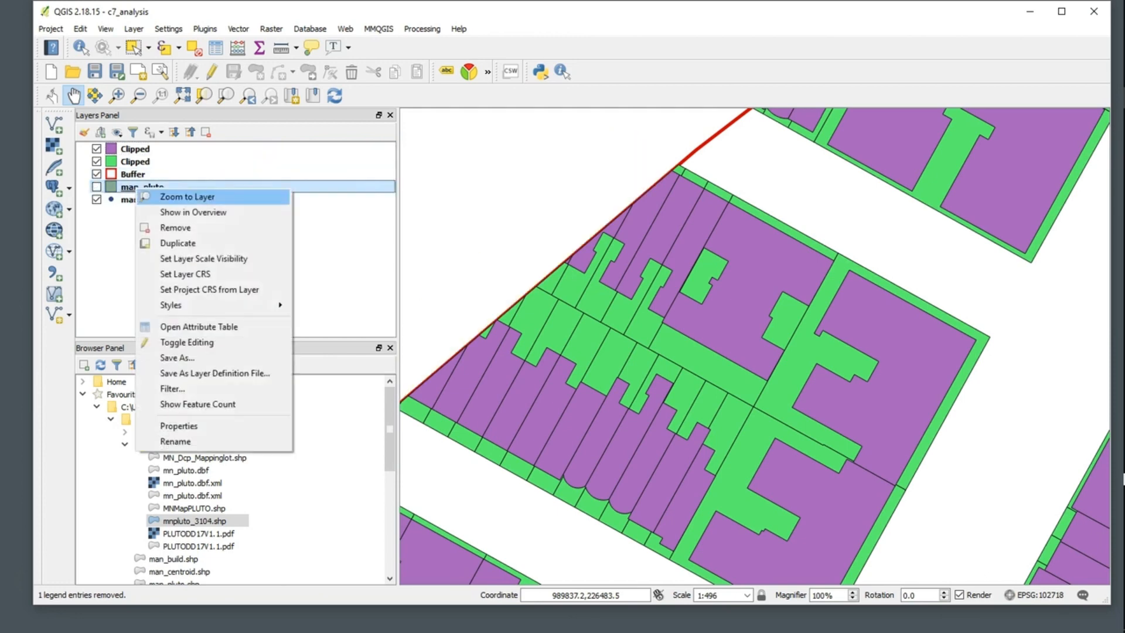
click(164, 226)
key(Return)
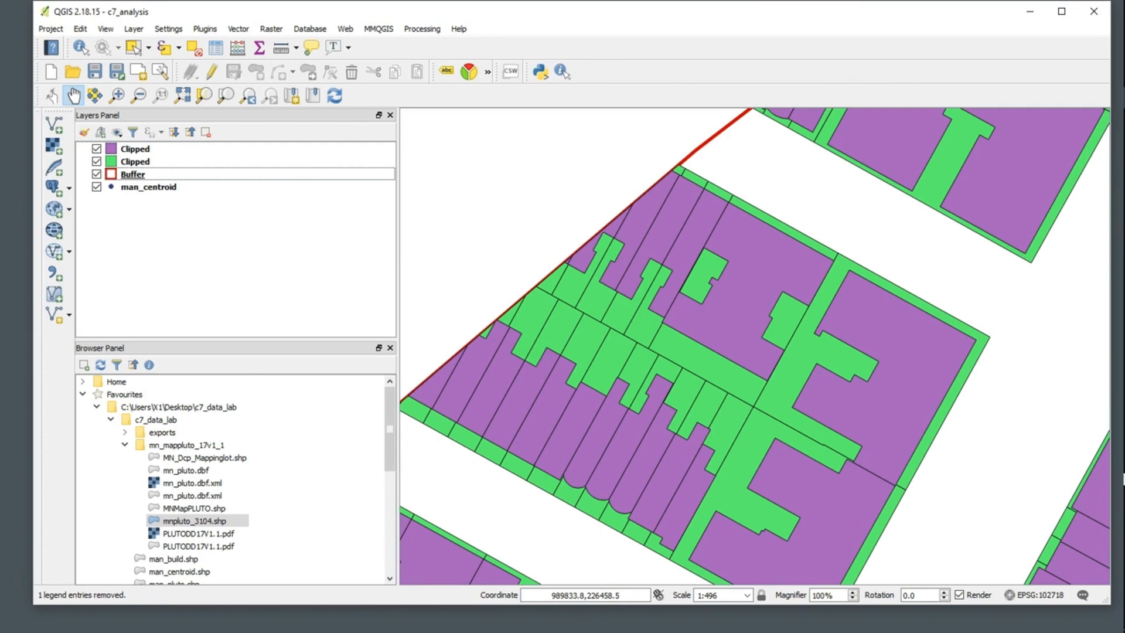
Rename the uppermost Clipped layer, sourced from man_build_clip.shp, as buildings-clipped.
click(136, 149)
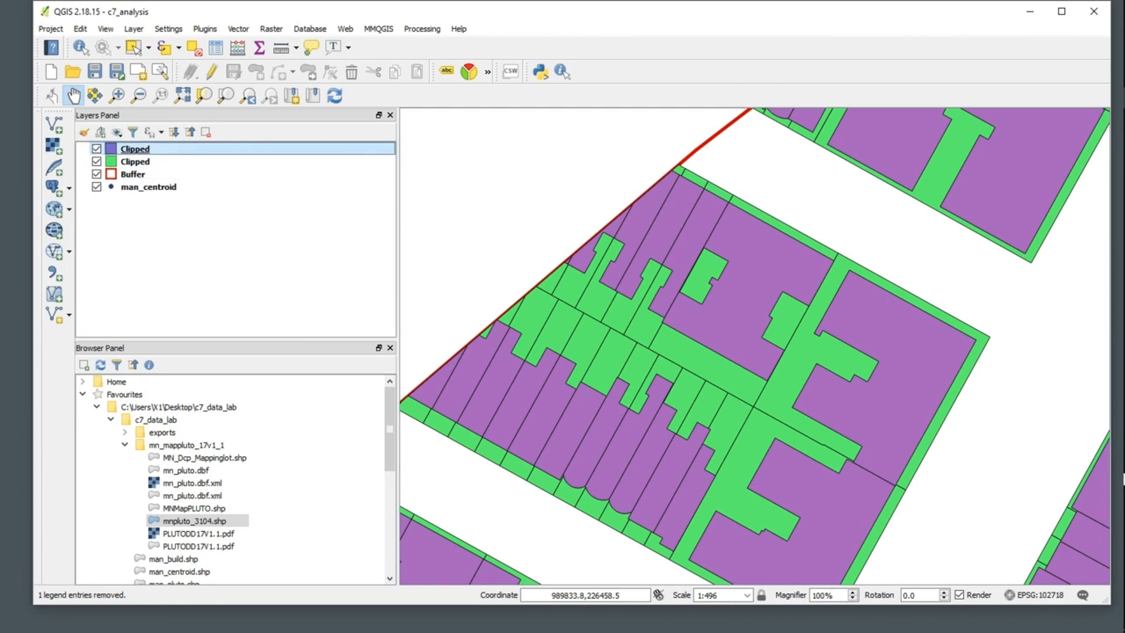
right_click(129, 150)
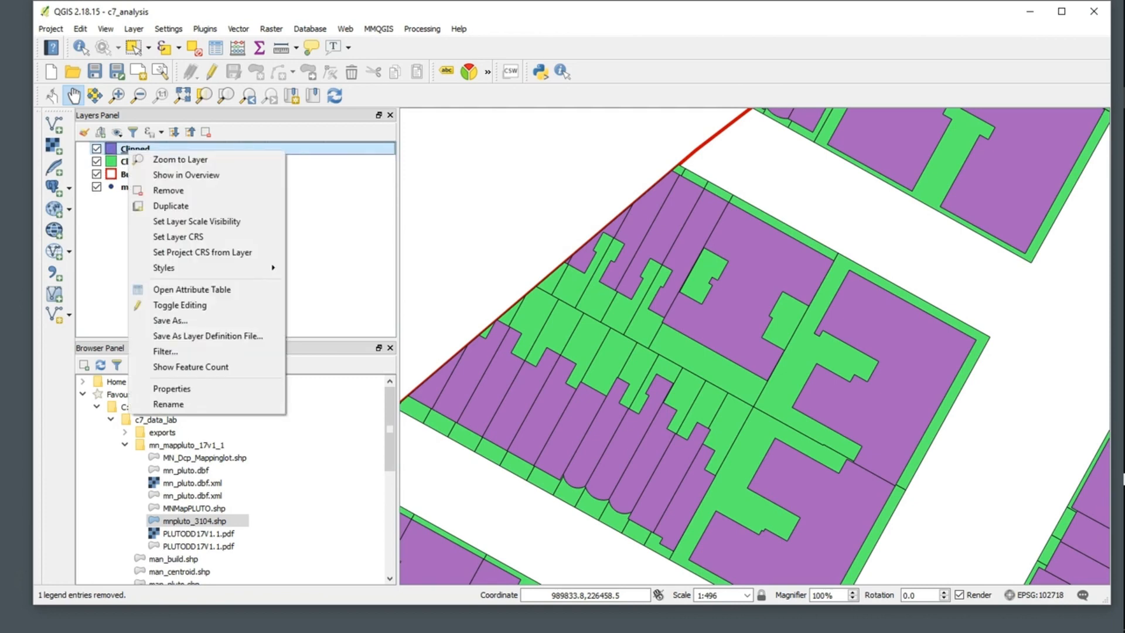
click(172, 388)
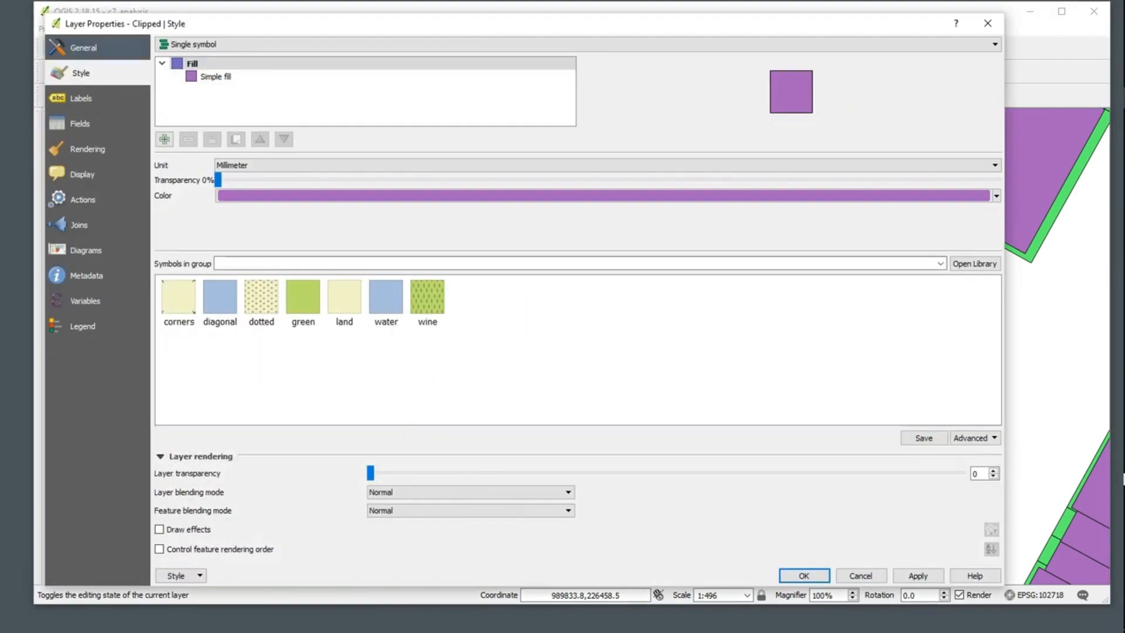
click(86, 48)
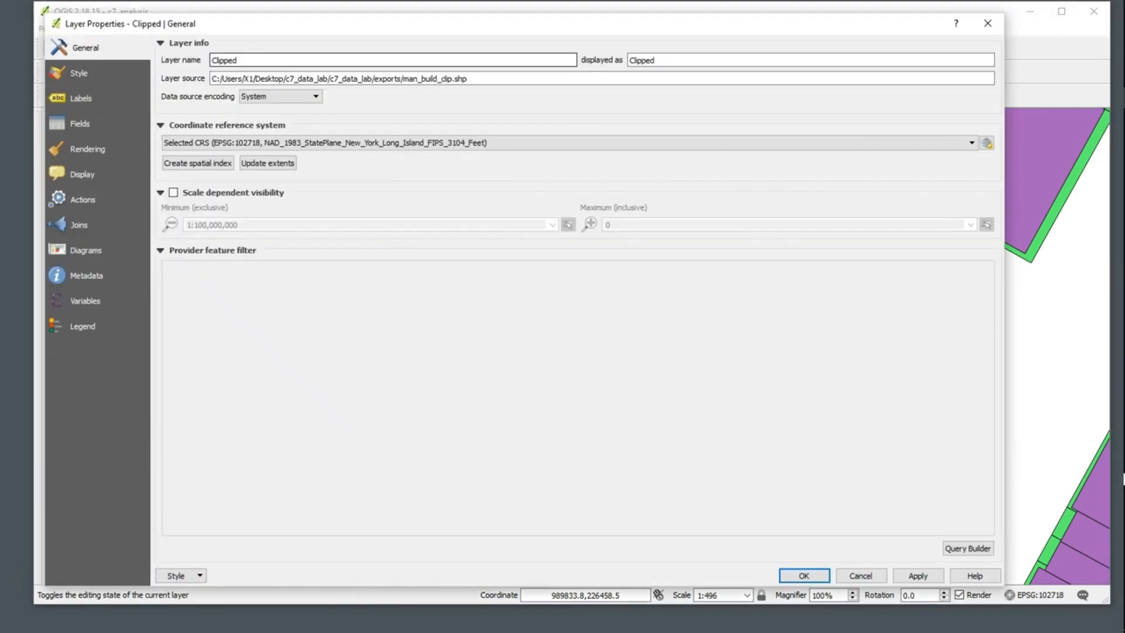
drag(238, 60, 211, 60)
drag(656, 60, 629, 61)
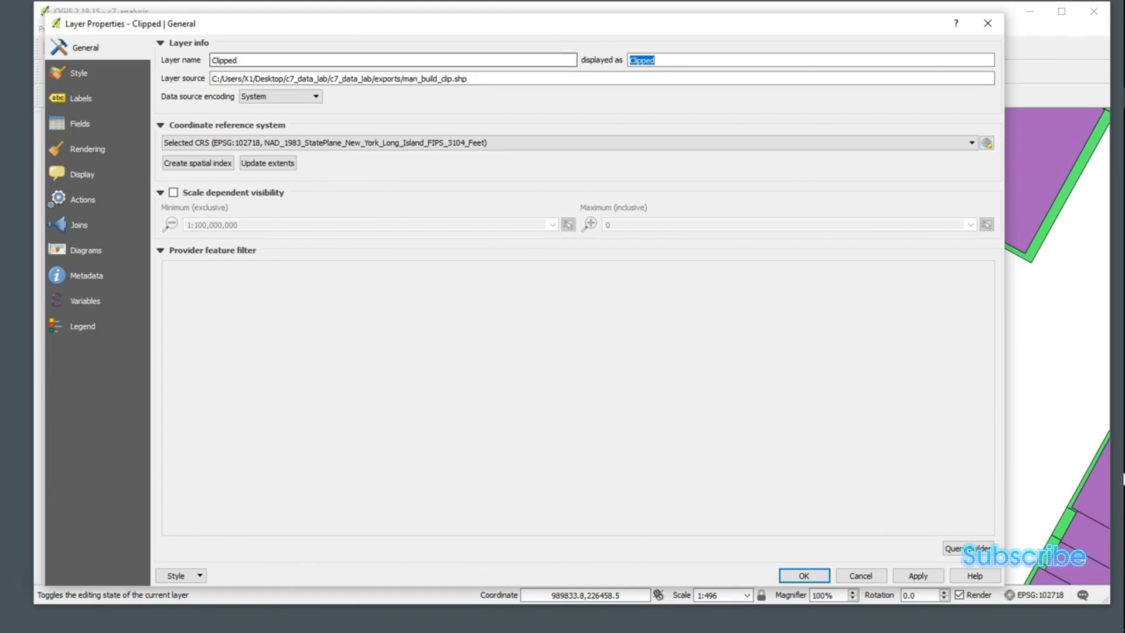
drag(238, 60, 210, 60)
text(buil)
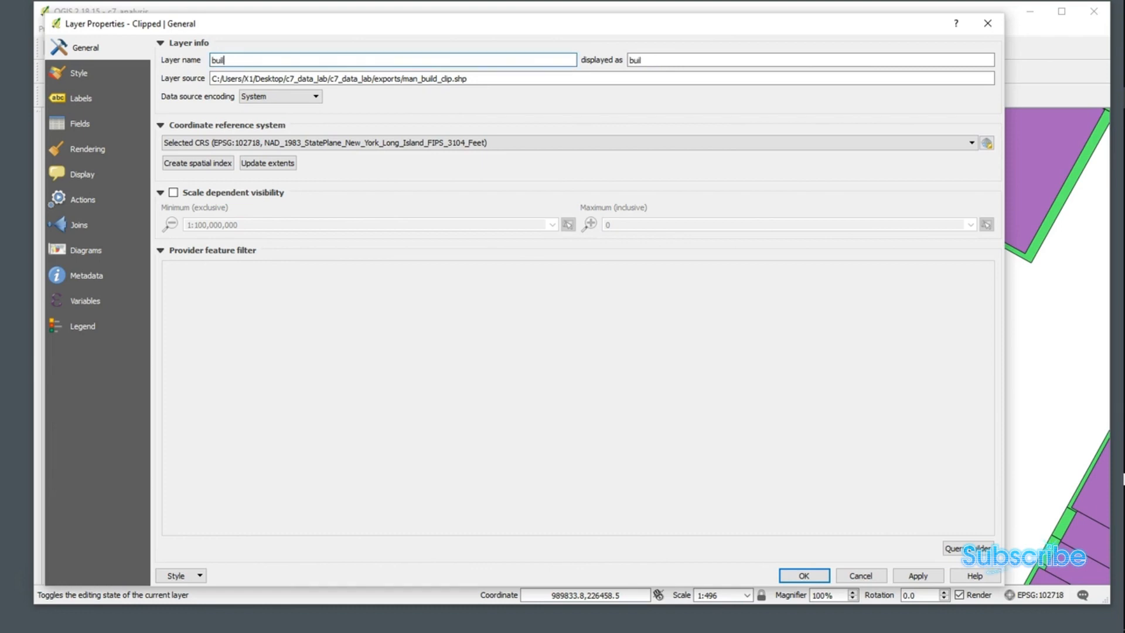
text(dings-clipped)
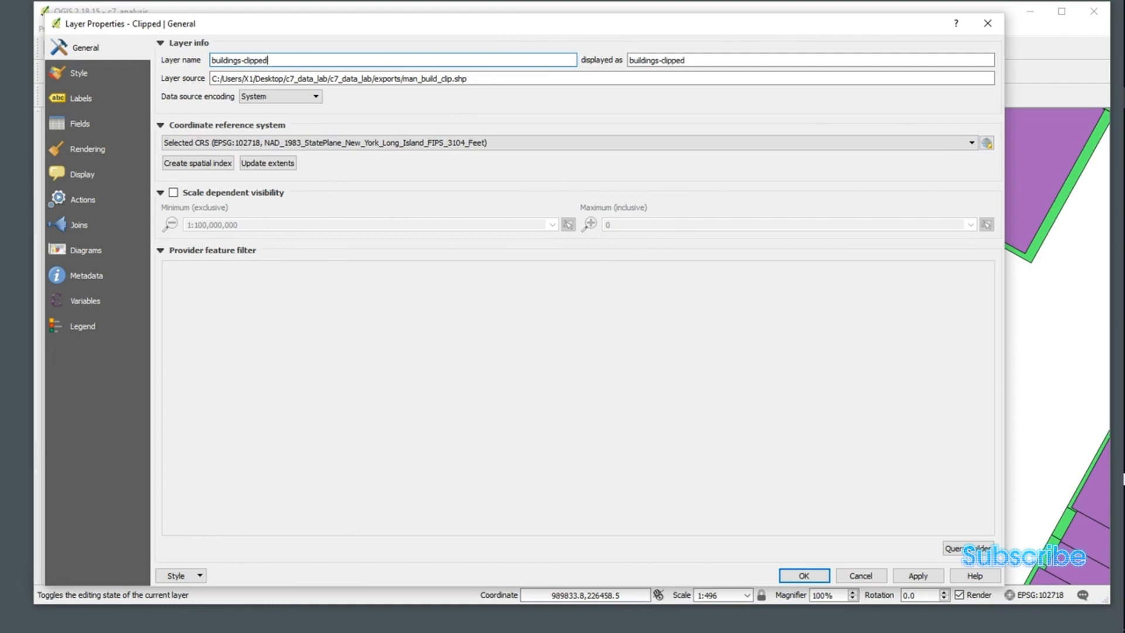
click(804, 576)
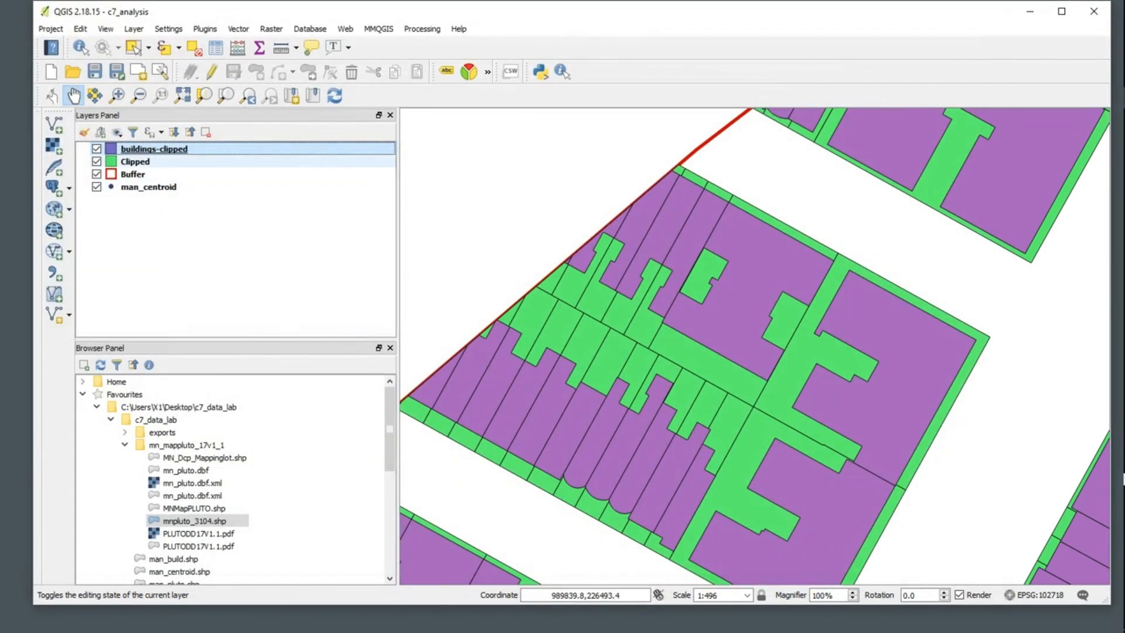
Rename the remaining Clipped layer, sourced from man_clipped.shp, as parcel-clipped.
click(134, 162)
right_click(147, 162)
click(190, 397)
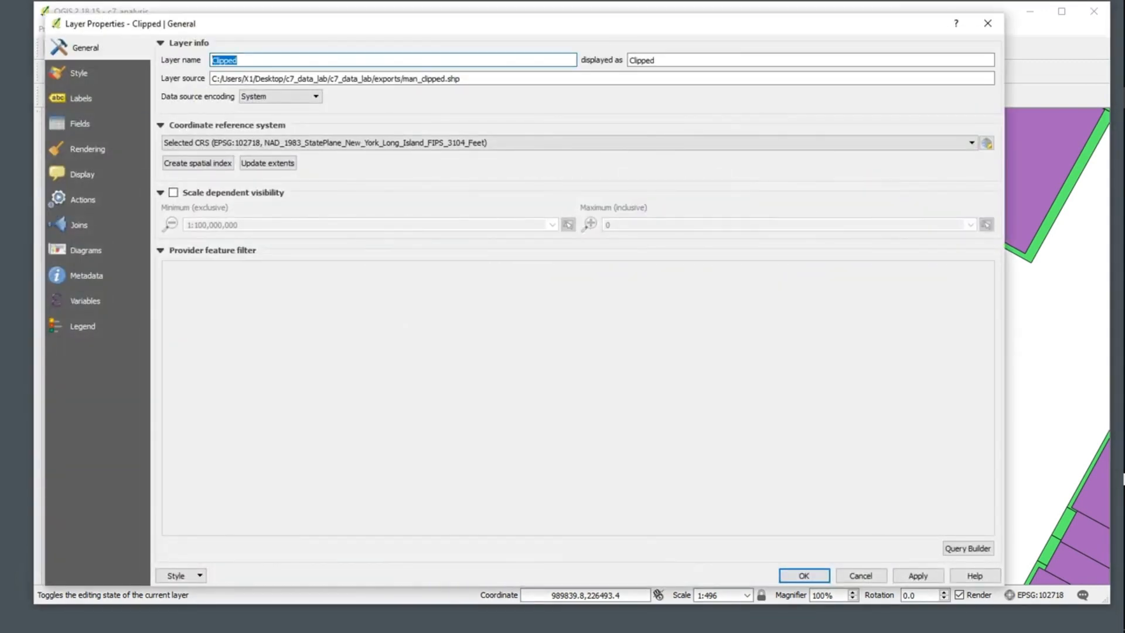
text(parcel-clipped)
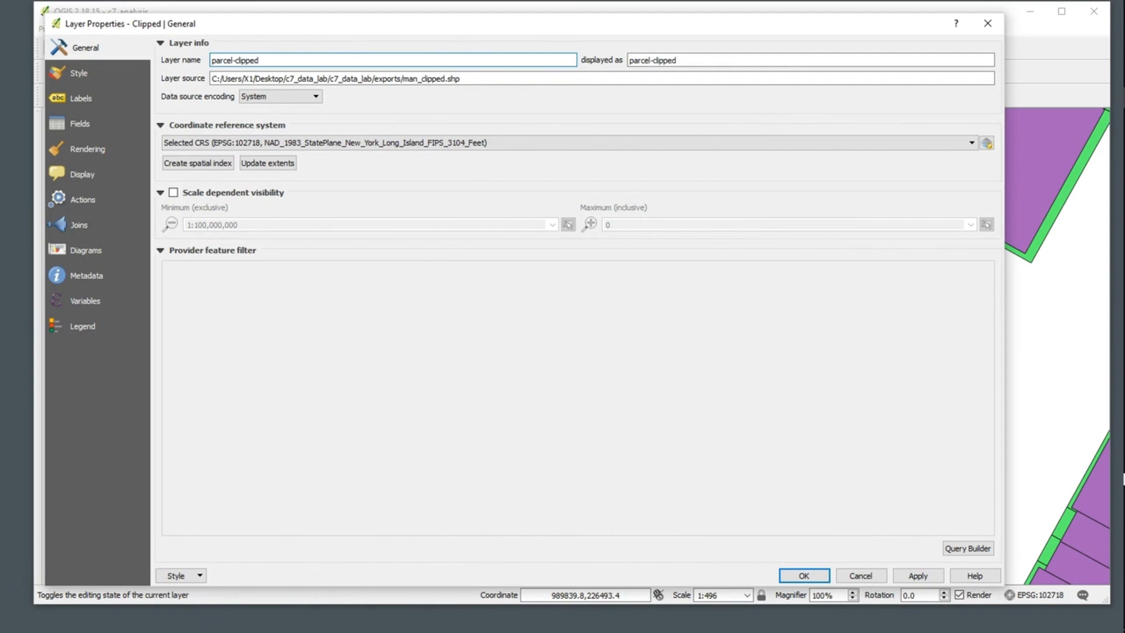
click(918, 576)
click(804, 576)
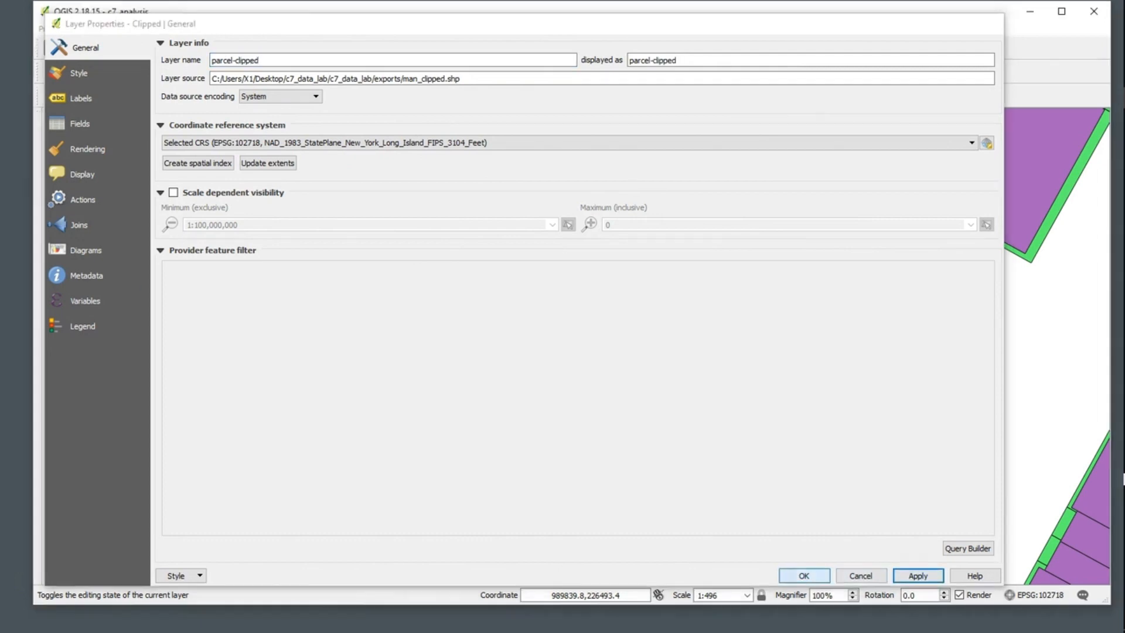
click(236, 258)
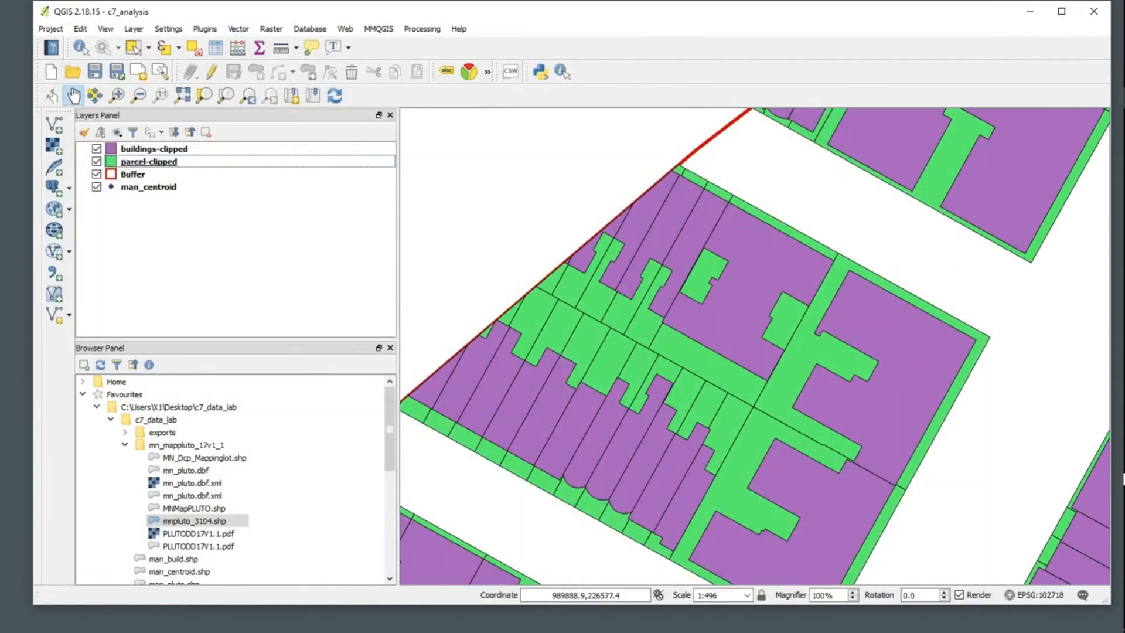
Set up a Union with buildings-clipped as the first input layer and parcel-clipped as the second.
click(237, 29)
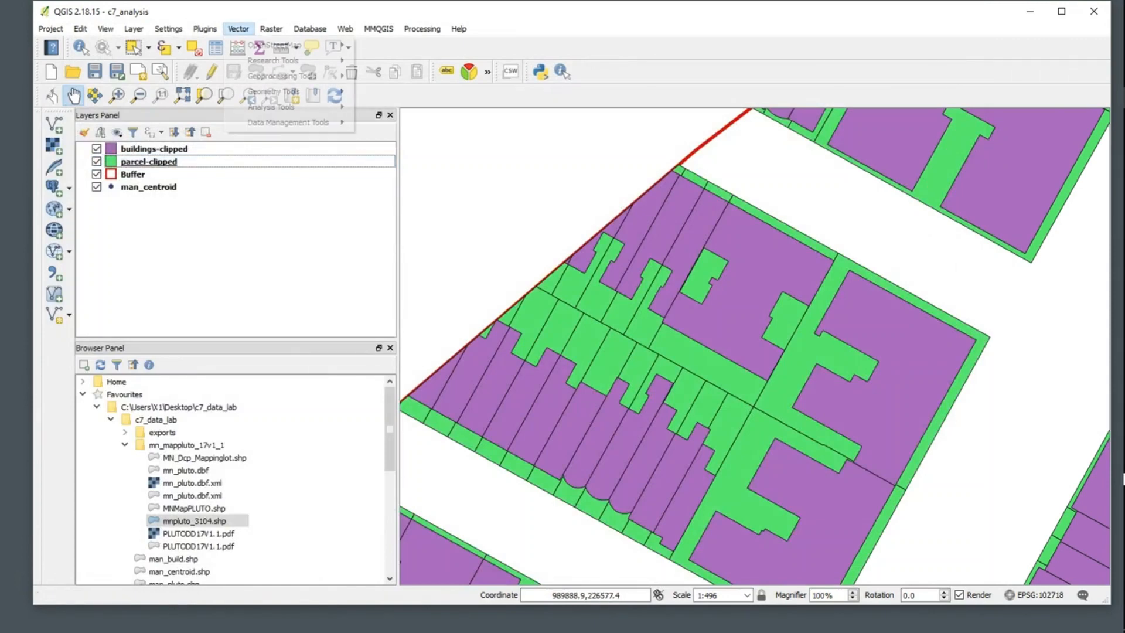
mouse_move(281, 76)
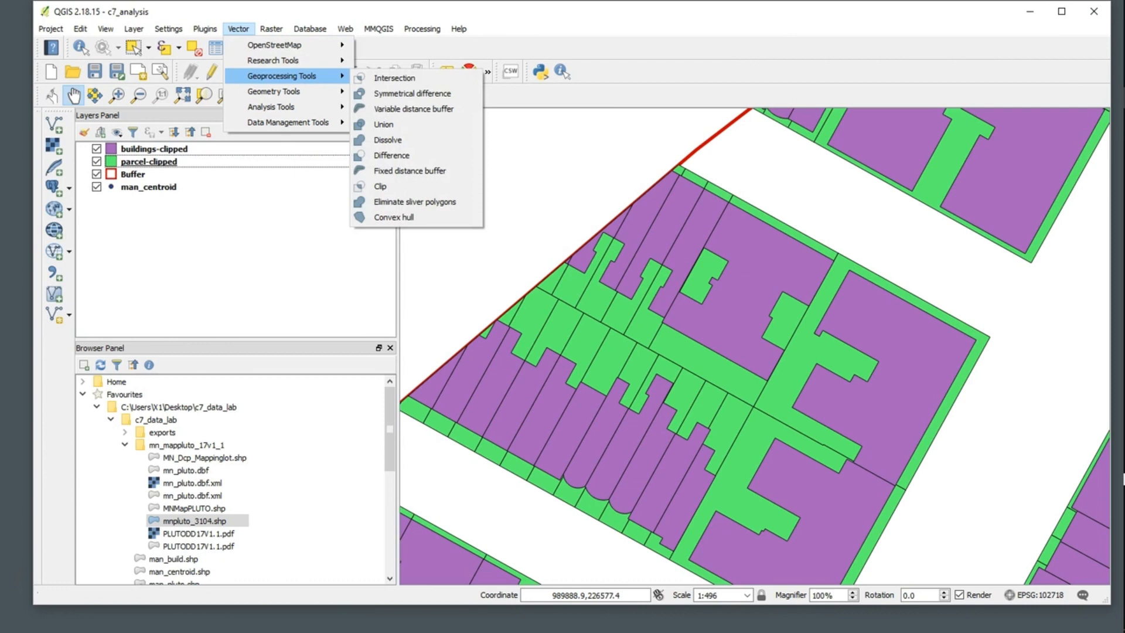
click(383, 124)
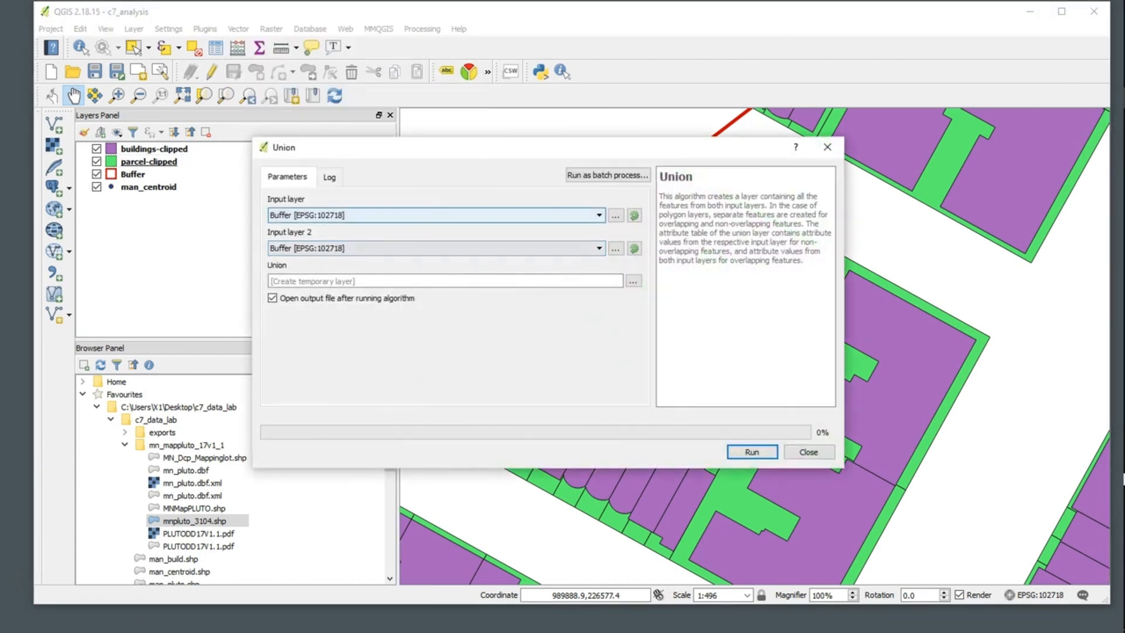
click(410, 215)
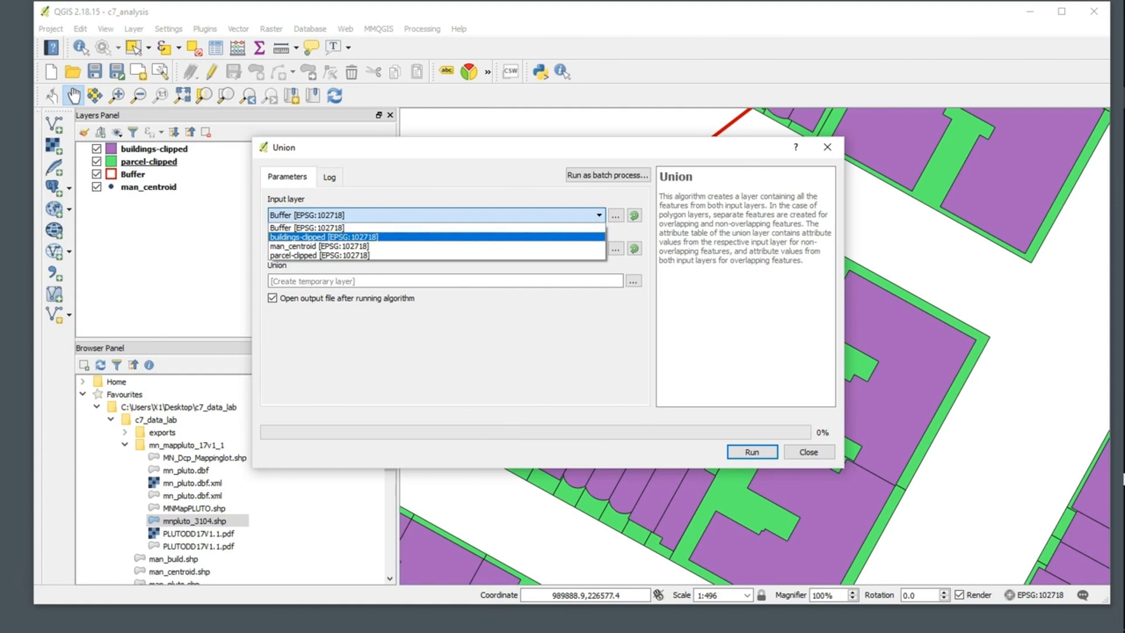
click(410, 236)
click(410, 248)
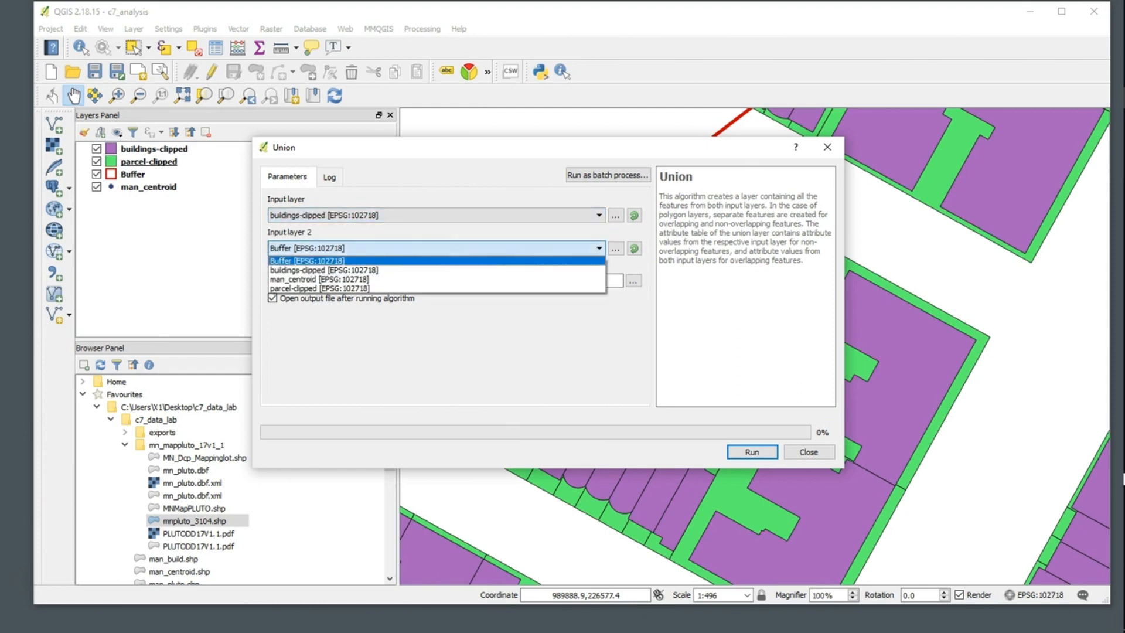
click(351, 288)
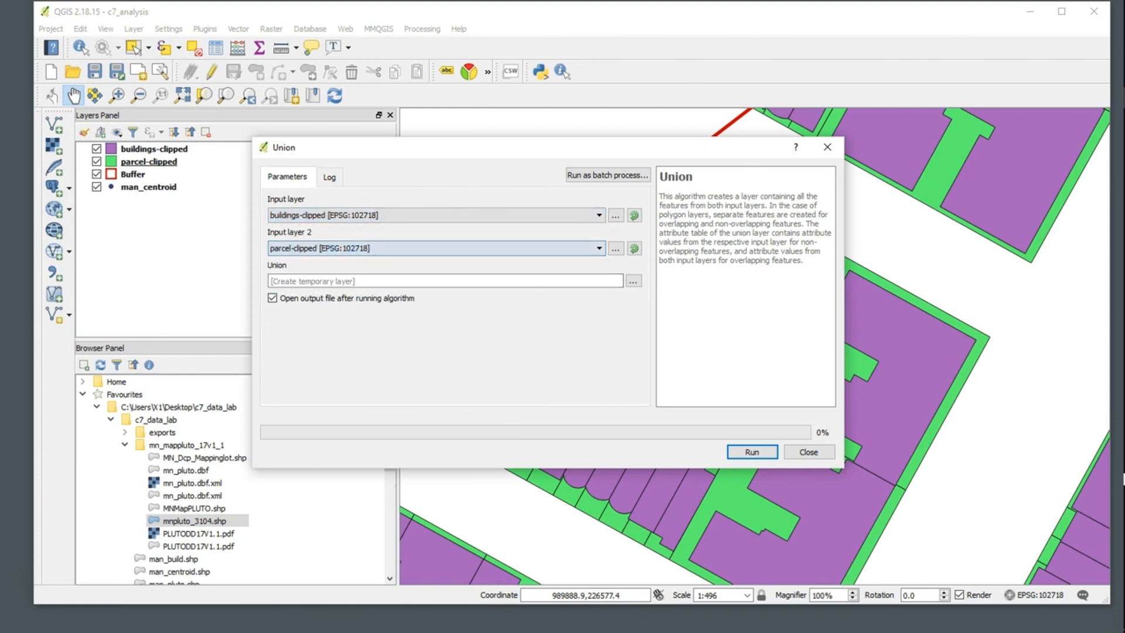
Set the Union output to a shapefile named union in the exports folder and run the tool.
click(634, 281)
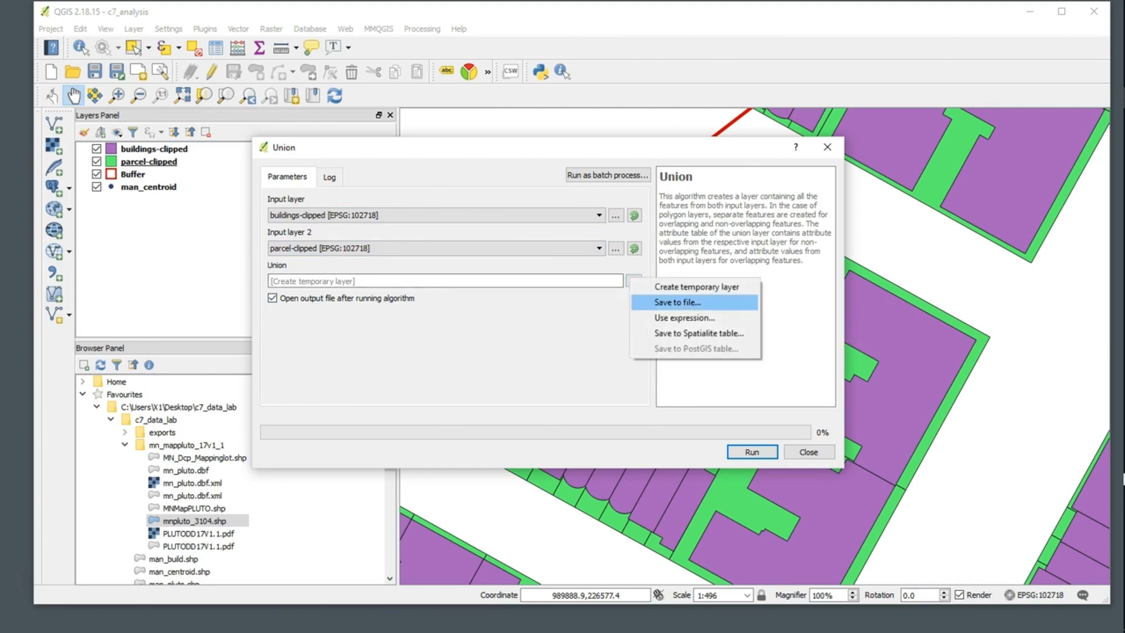
click(677, 302)
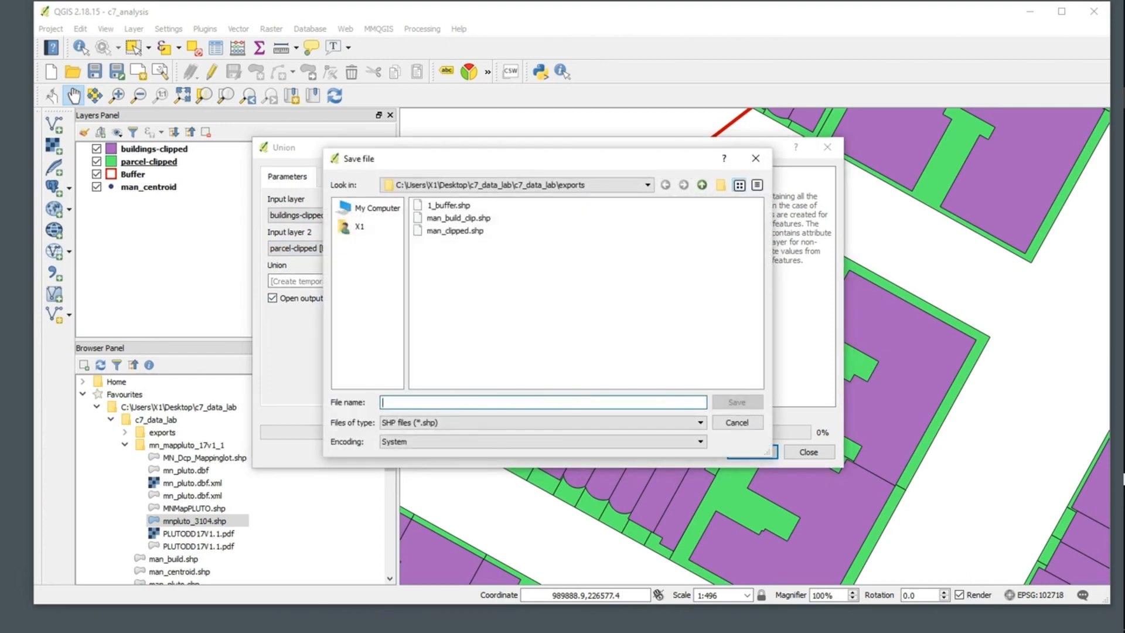
text(union)
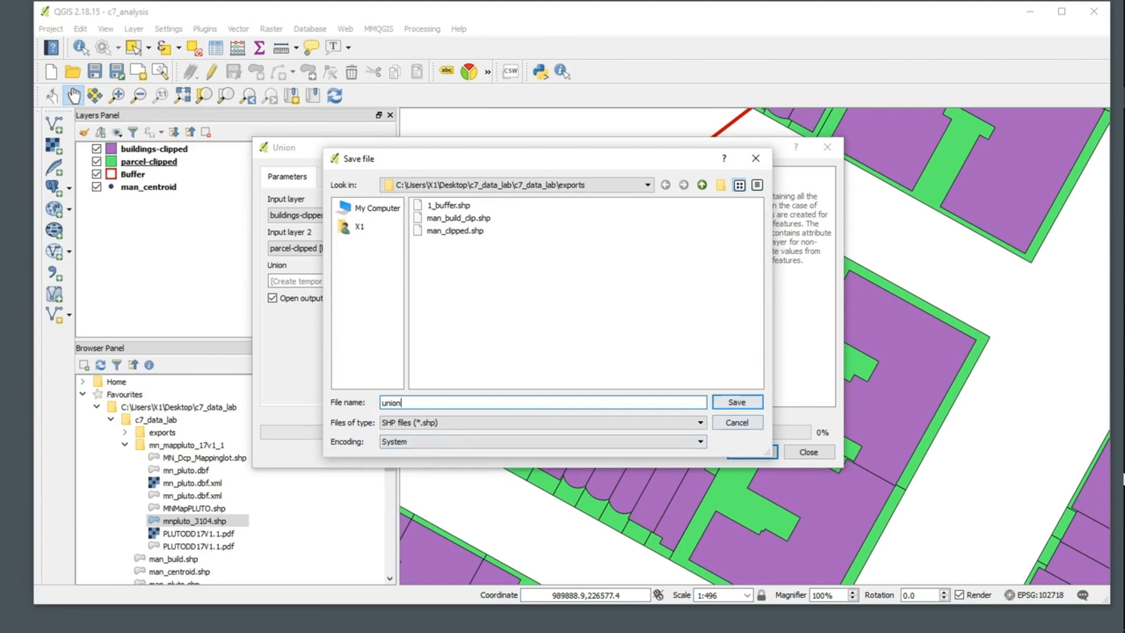
key(Return)
key(Return)
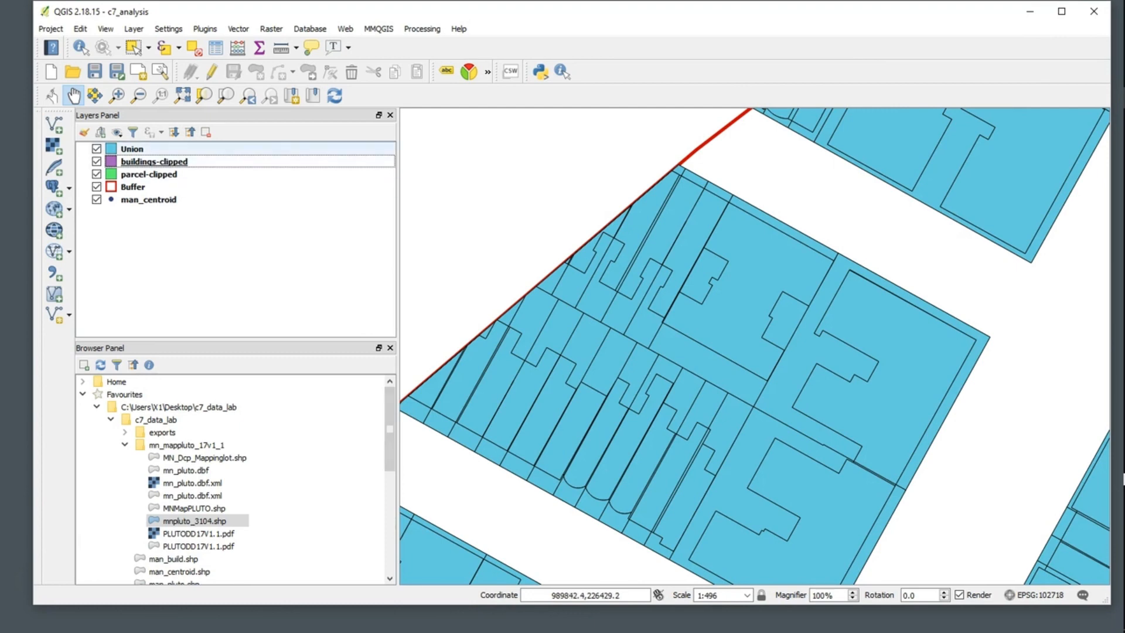
Compare the Union layer with the clipped buildings and parcels beneath by toggling its visibility.
click(96, 149)
click(96, 149)
click(97, 149)
click(96, 149)
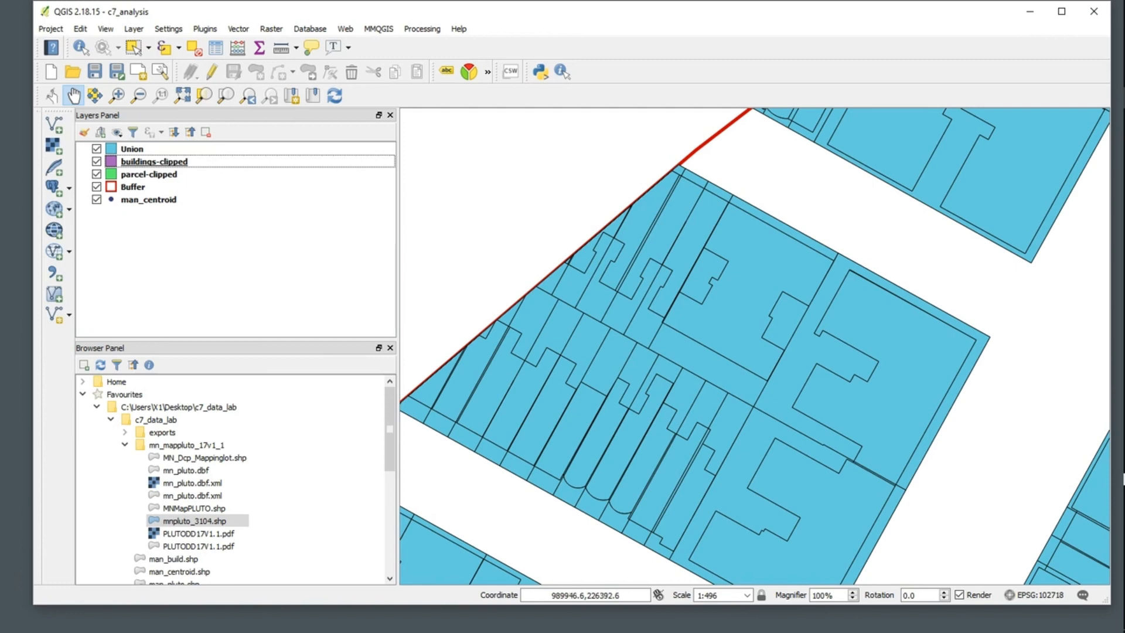
drag(755, 346, 715, 289)
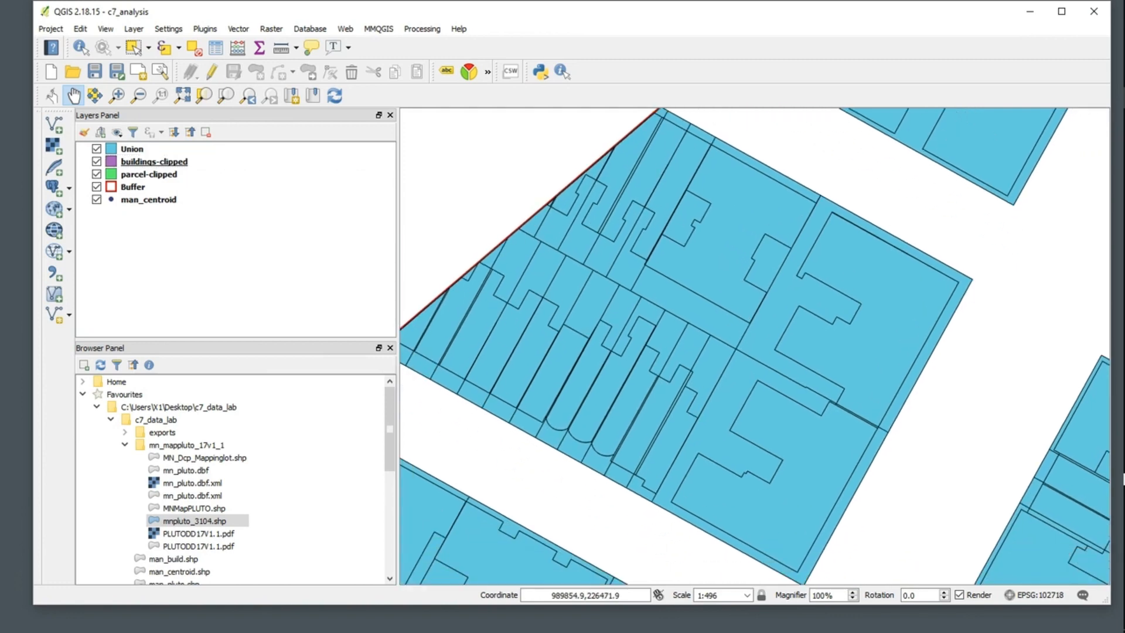
Examine the Union layer's attribute table, comparing the building fields with the parcel fields in the last records.
right_click(133, 150)
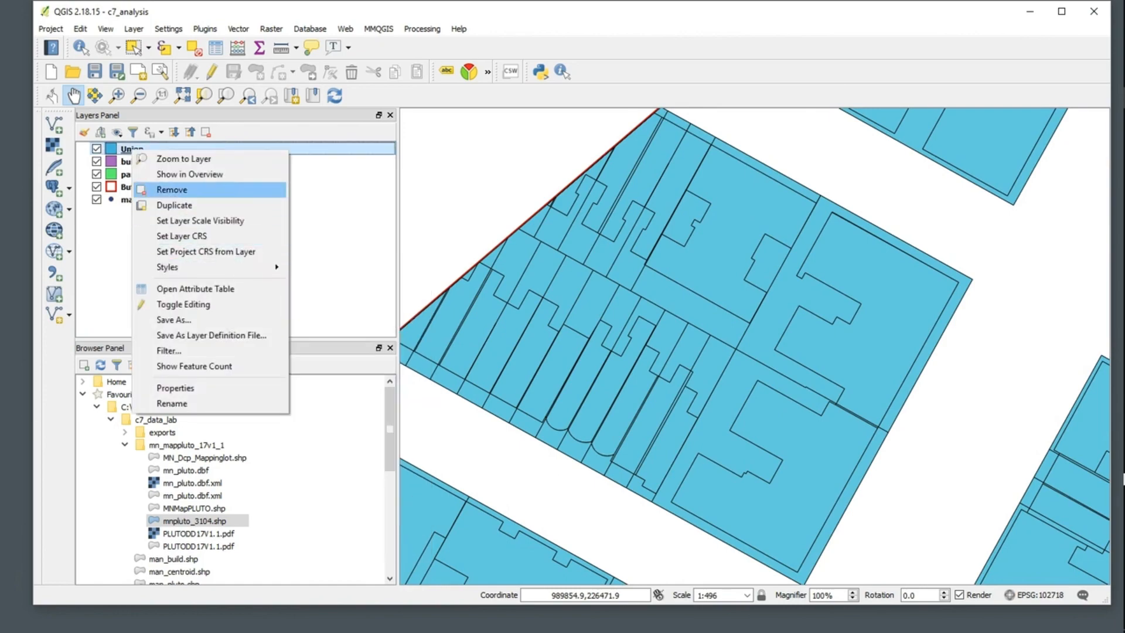
click(195, 289)
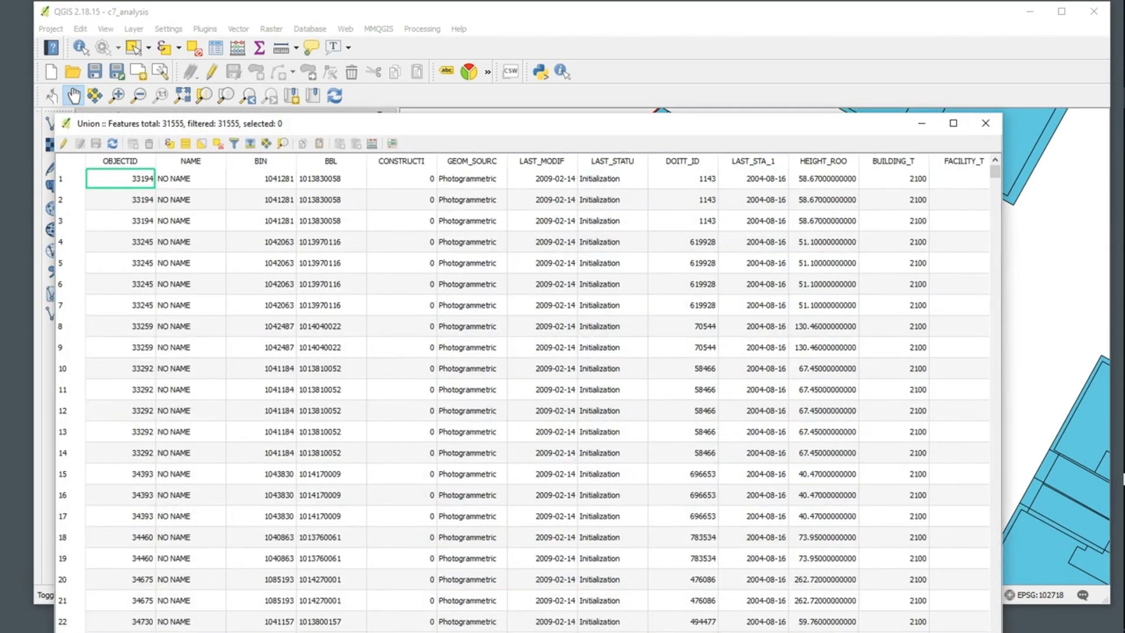
drag(411, 123, 397, 12)
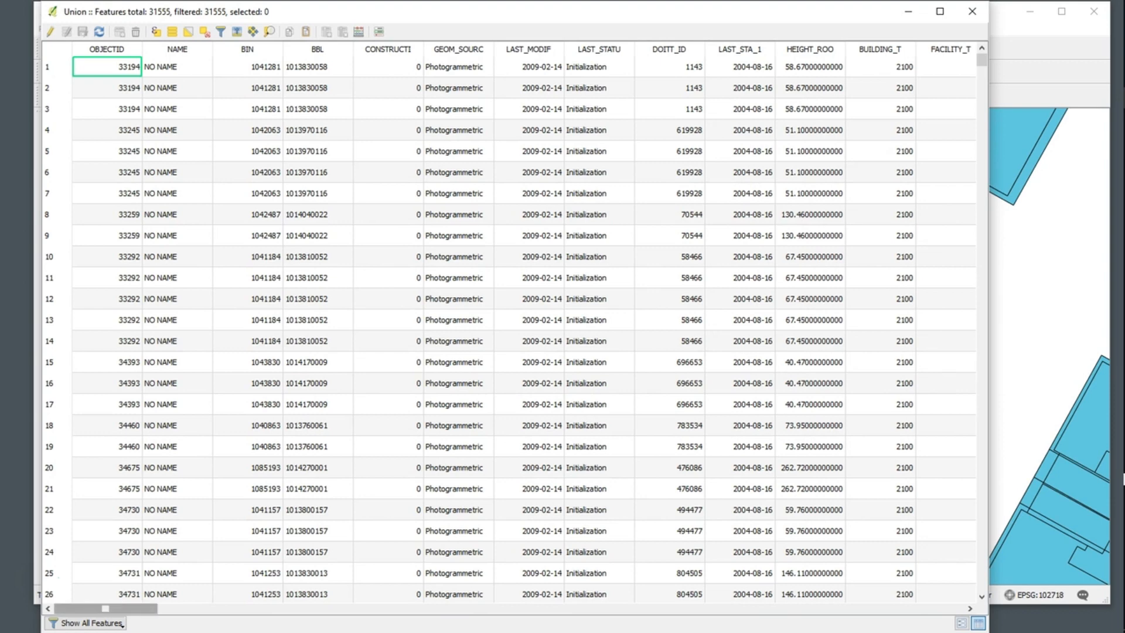
mouse_move(105, 608)
mouse_down()
mouse_move(912, 608)
mouse_move(106, 608)
mouse_up()
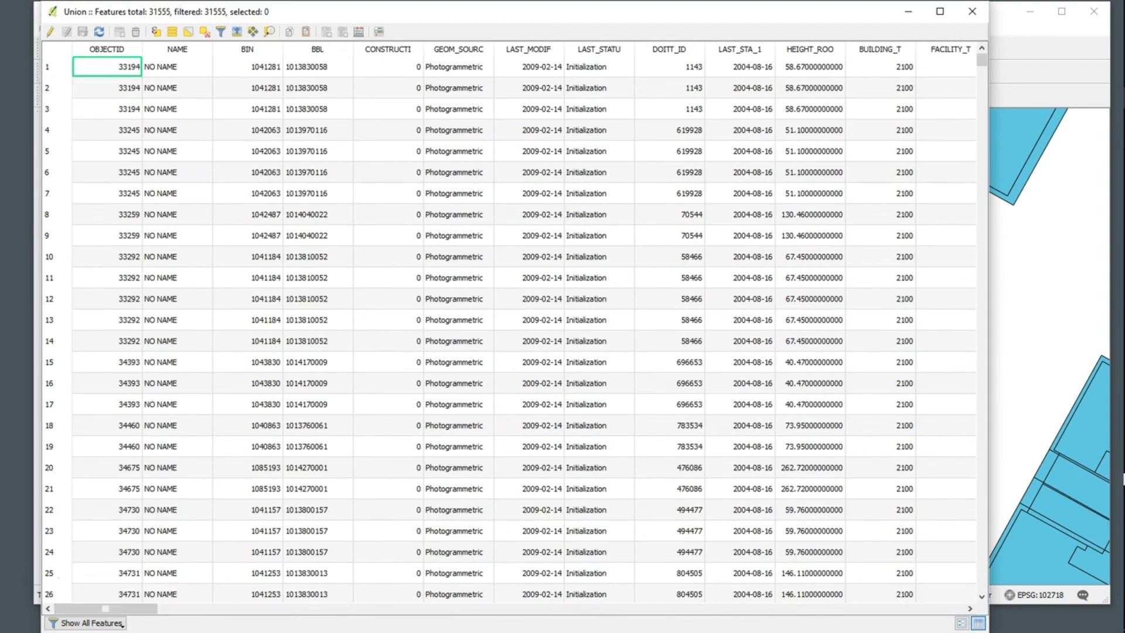
drag(982, 60, 981, 561)
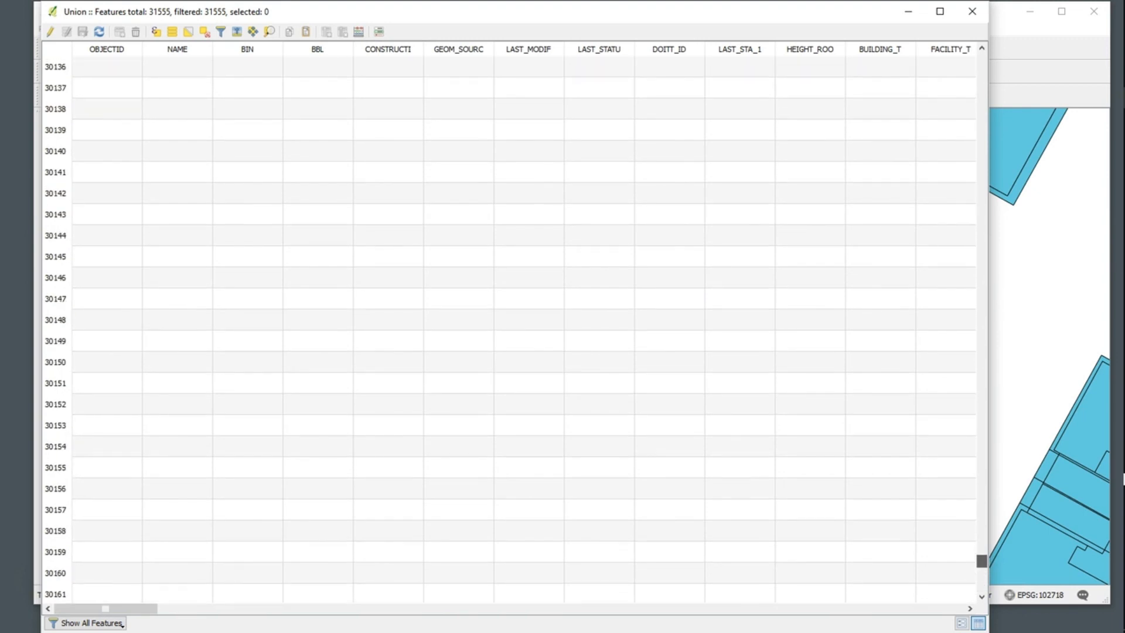
drag(105, 608, 235, 608)
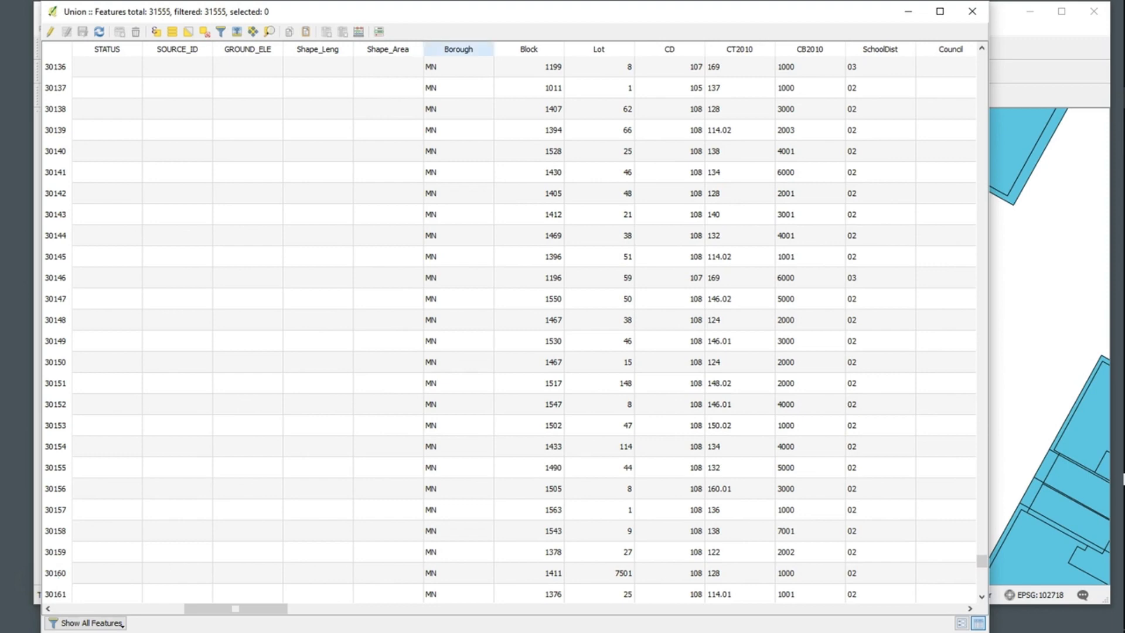
drag(459, 11, 86, 272)
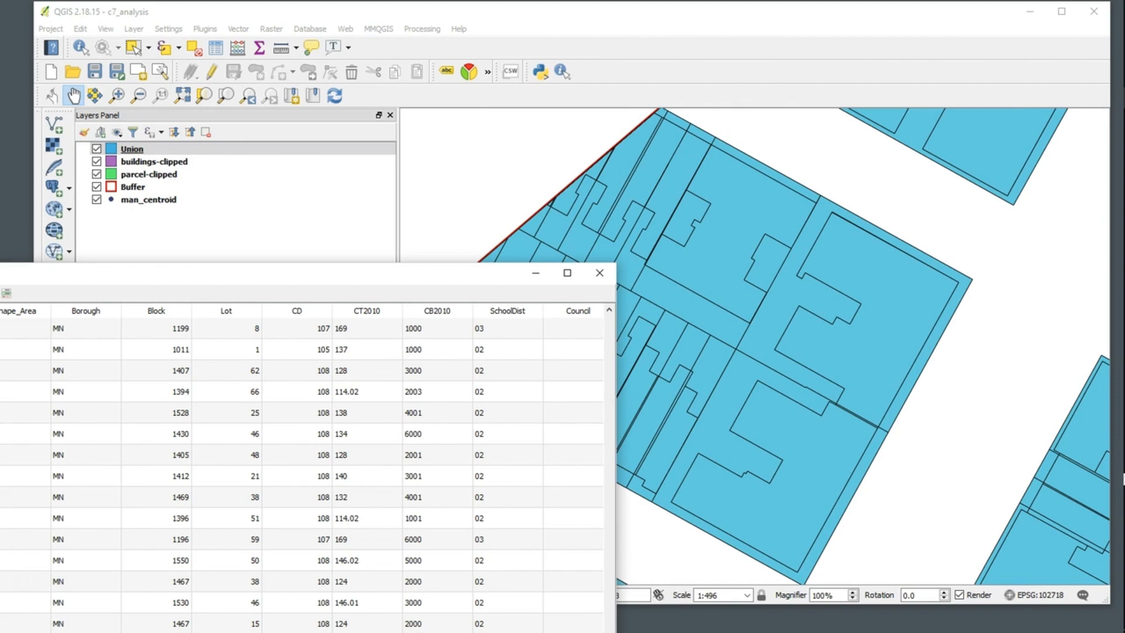
Check the Union layer against the clipped layers once more and leave it hidden.
click(97, 148)
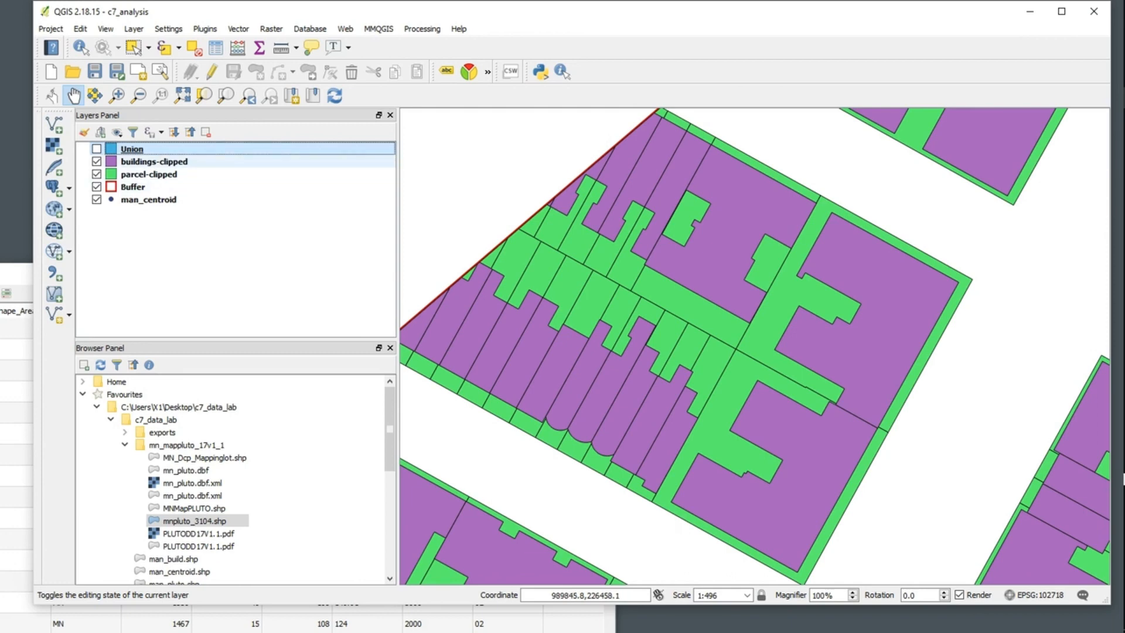
click(96, 148)
click(96, 148)
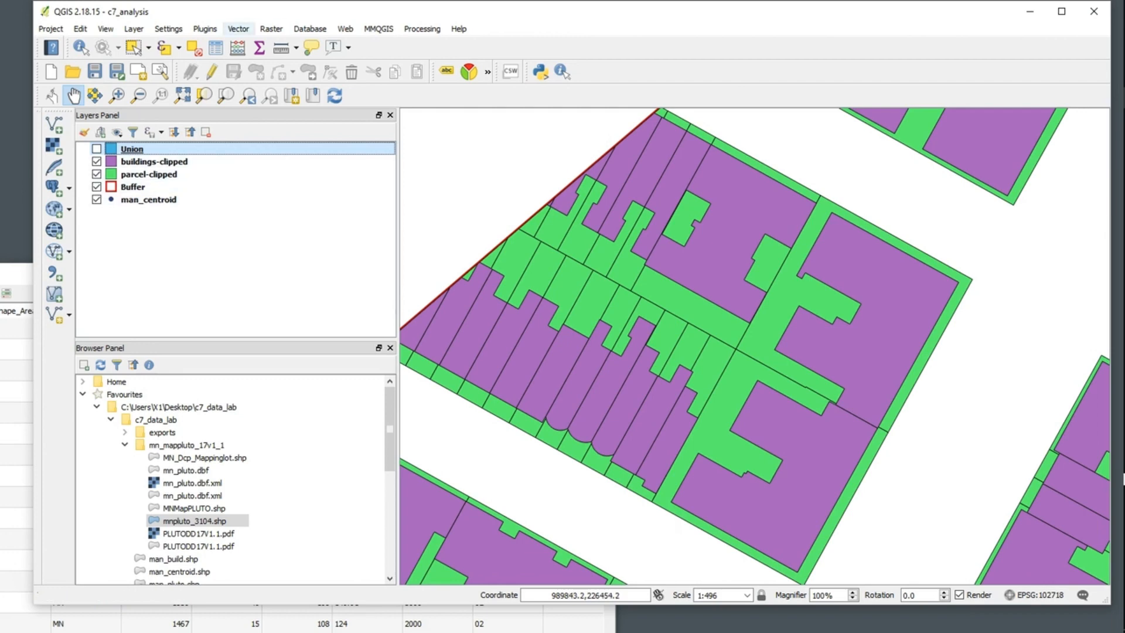
Set up the Intersection tool with buildings-clipped as the input layer and parcel-clipped as the intersect layer.
click(238, 29)
mouse_move(270, 107)
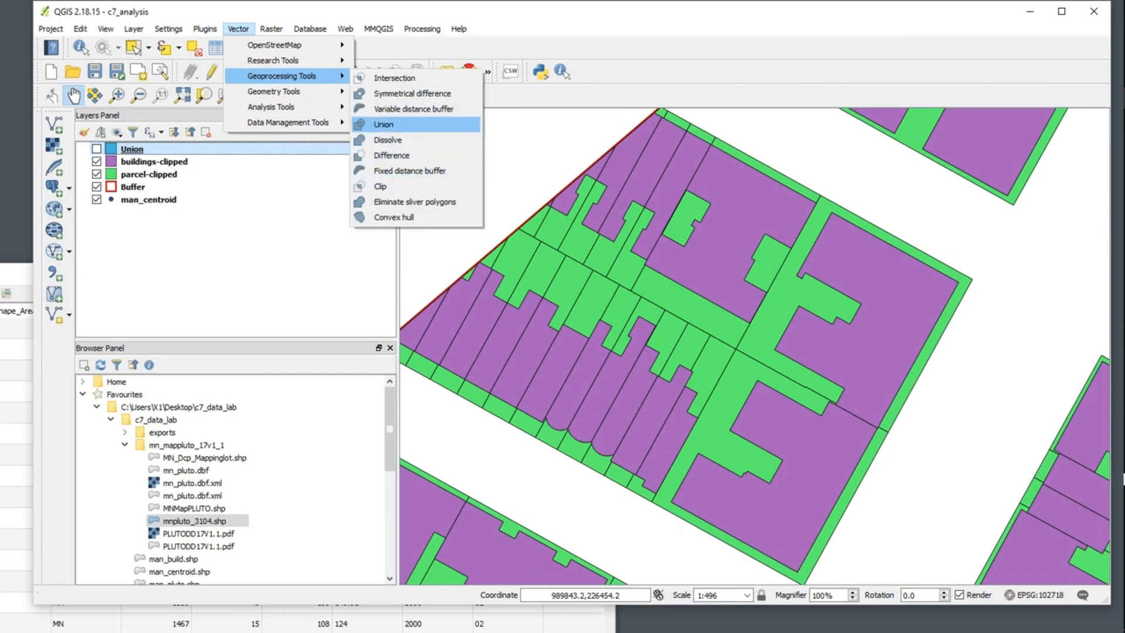
click(395, 78)
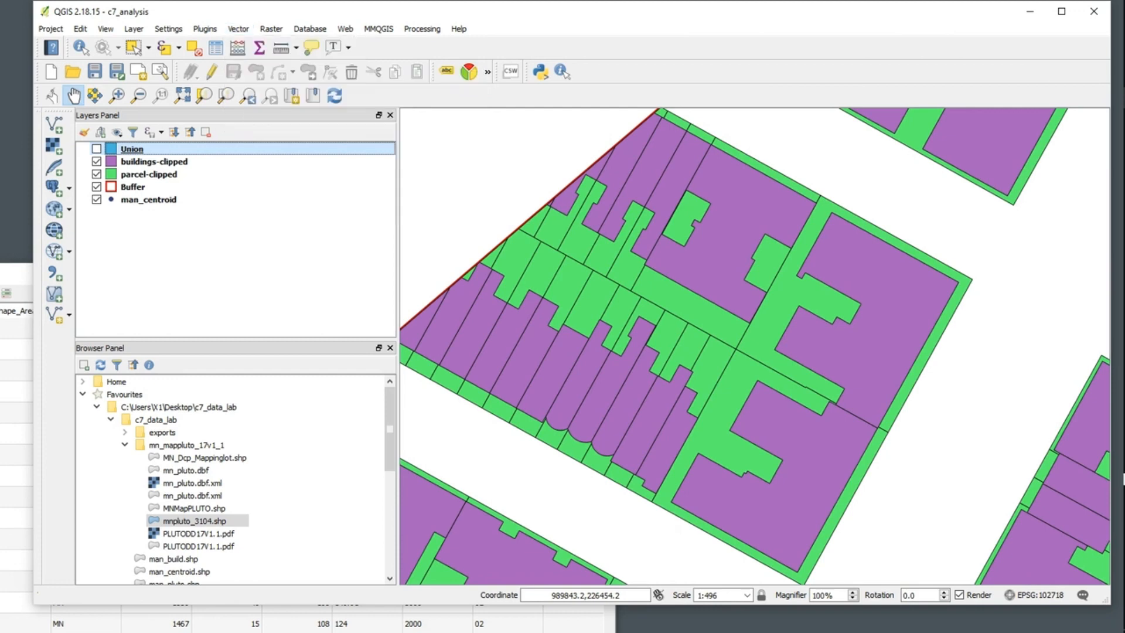
click(437, 215)
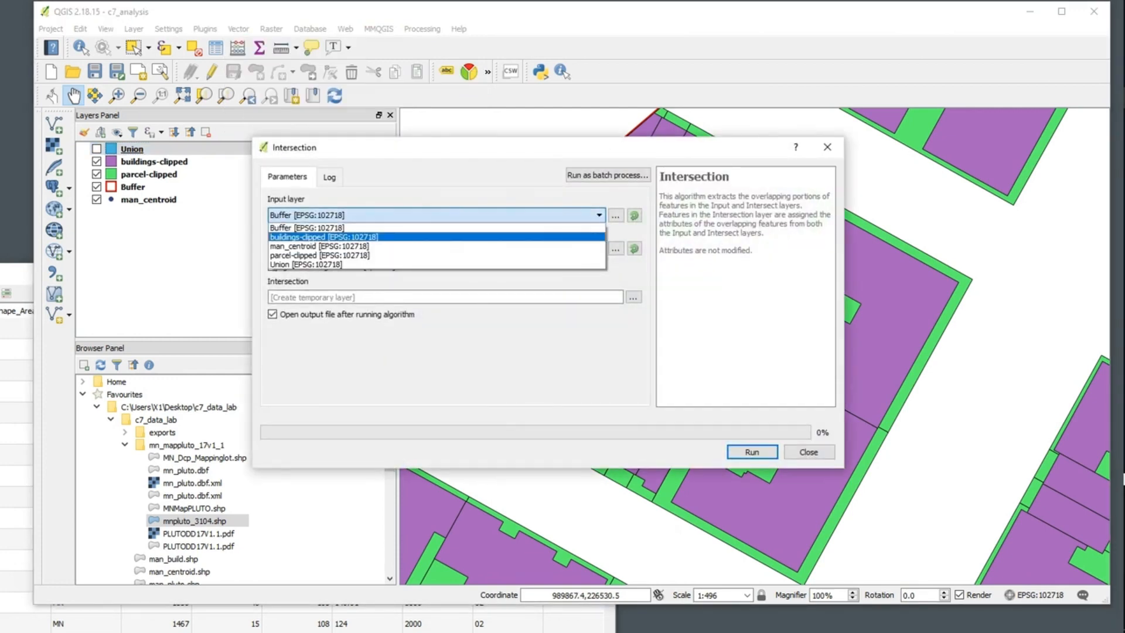
click(324, 236)
click(437, 248)
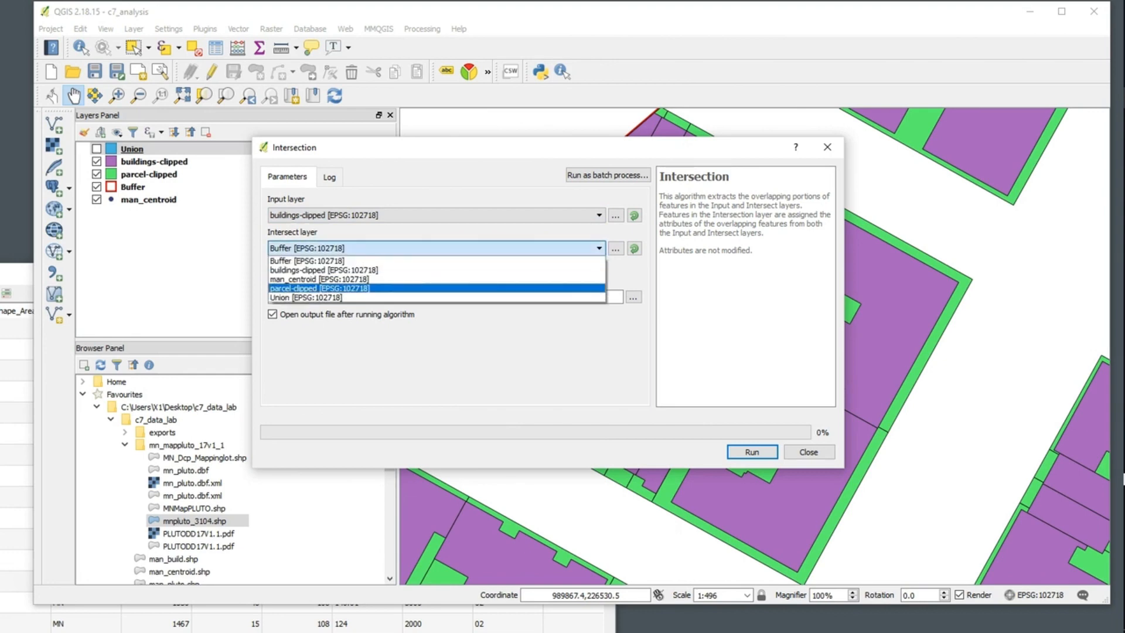
click(320, 288)
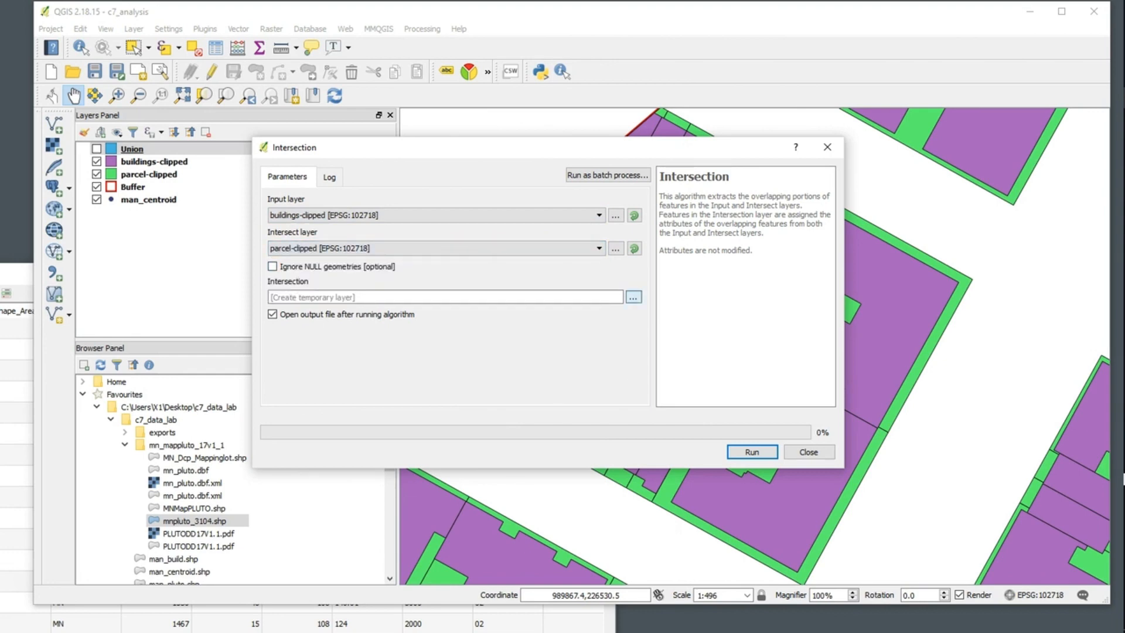
Set the Intersection output to a shapefile named intersect in the exports folder and run the tool.
click(633, 297)
click(662, 320)
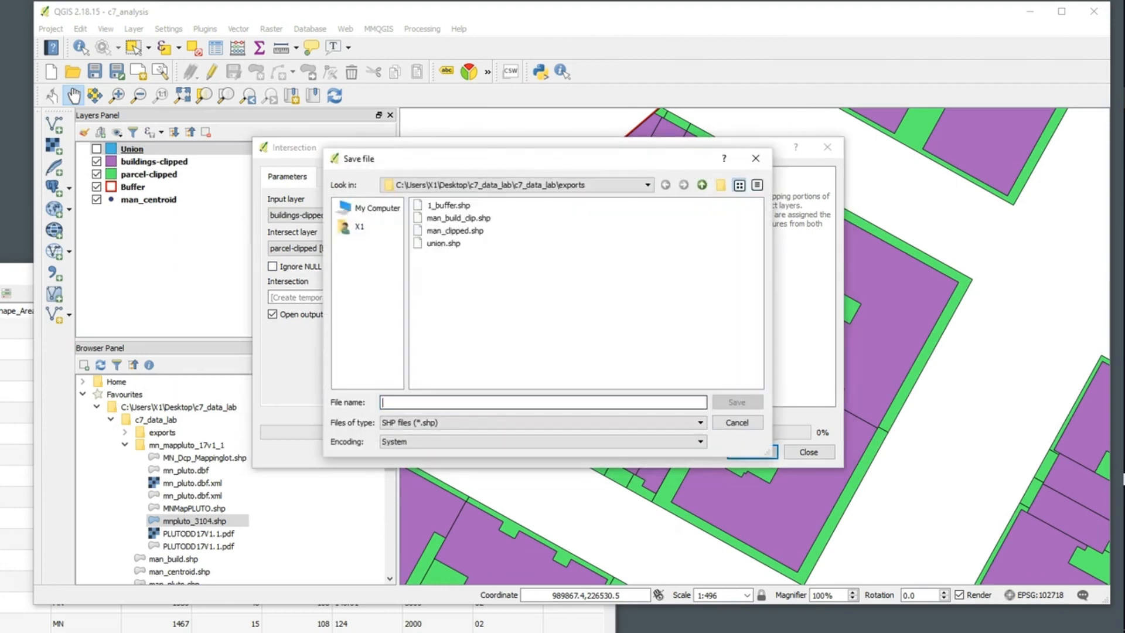
text(intersect)
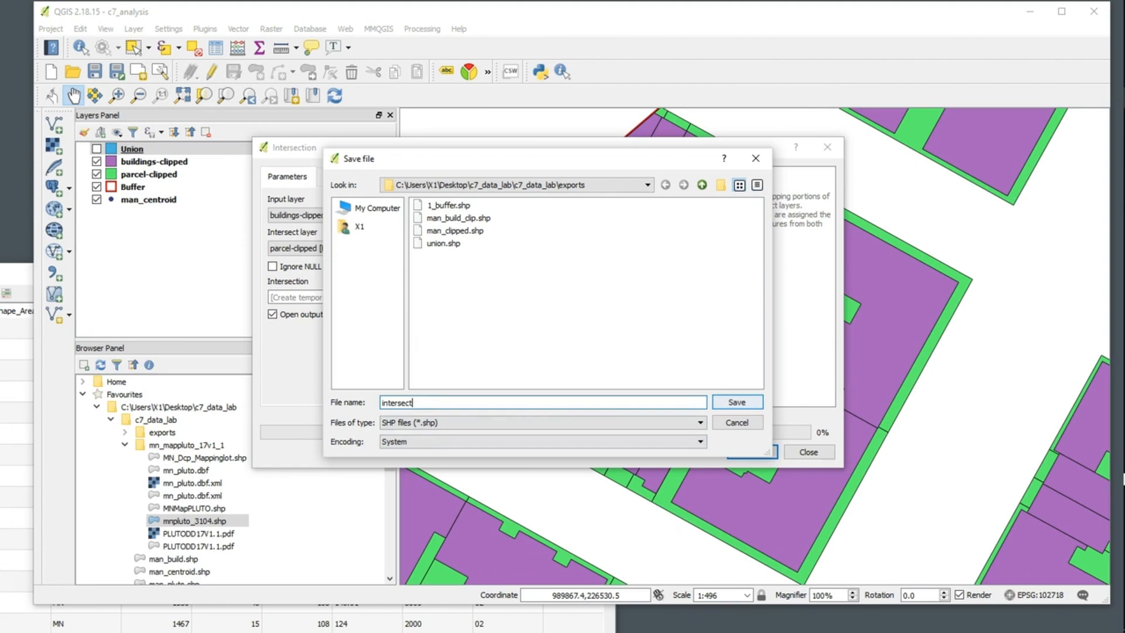
key(Return)
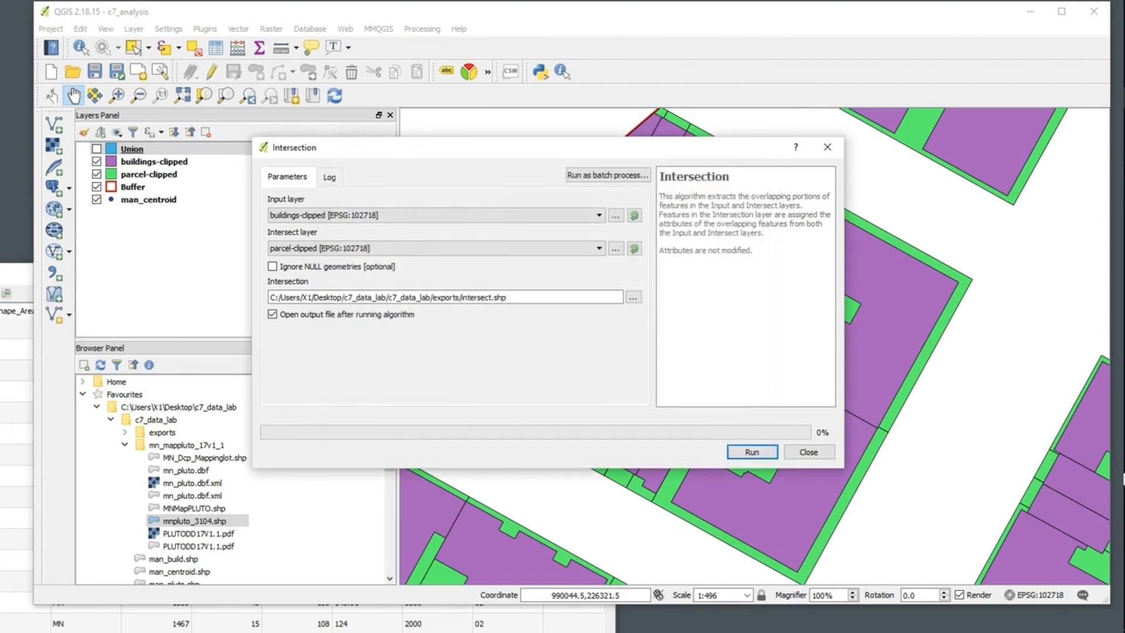
click(752, 452)
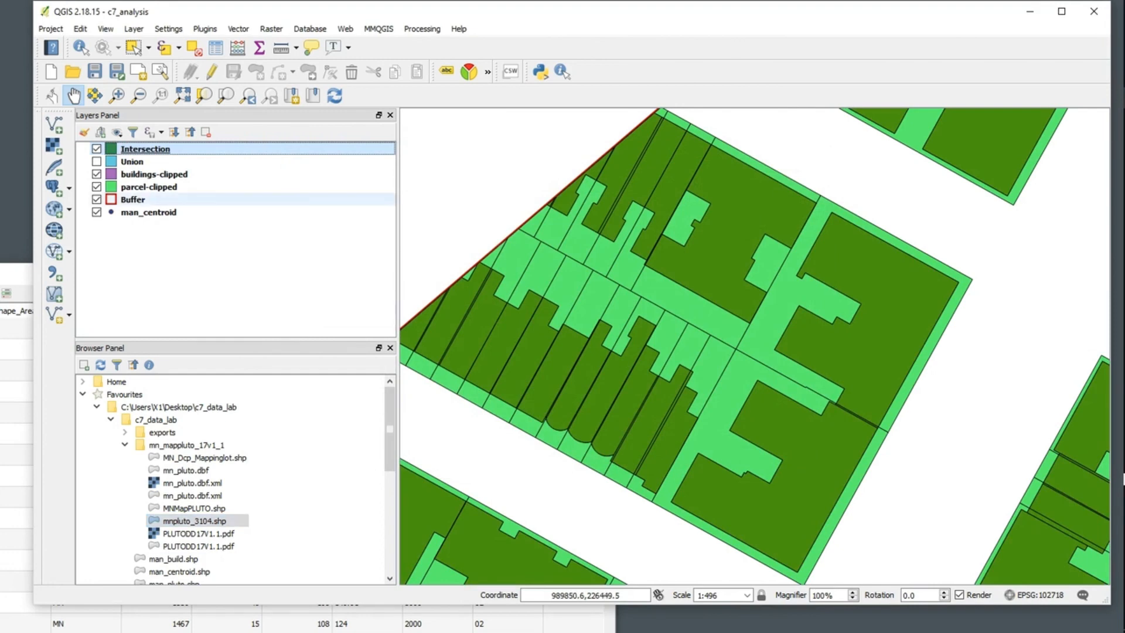
Hide the buildings-clipped, parcel-clipped, Buffer and man_centroid layers, leaving only the Intersection layer shown.
click(97, 174)
click(97, 187)
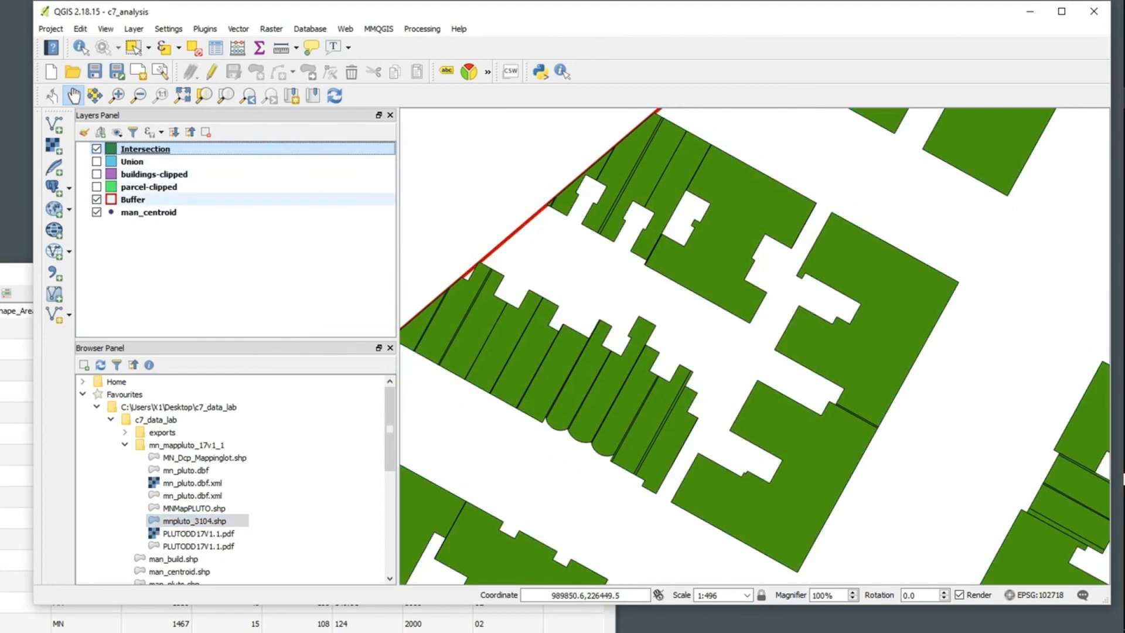
click(96, 199)
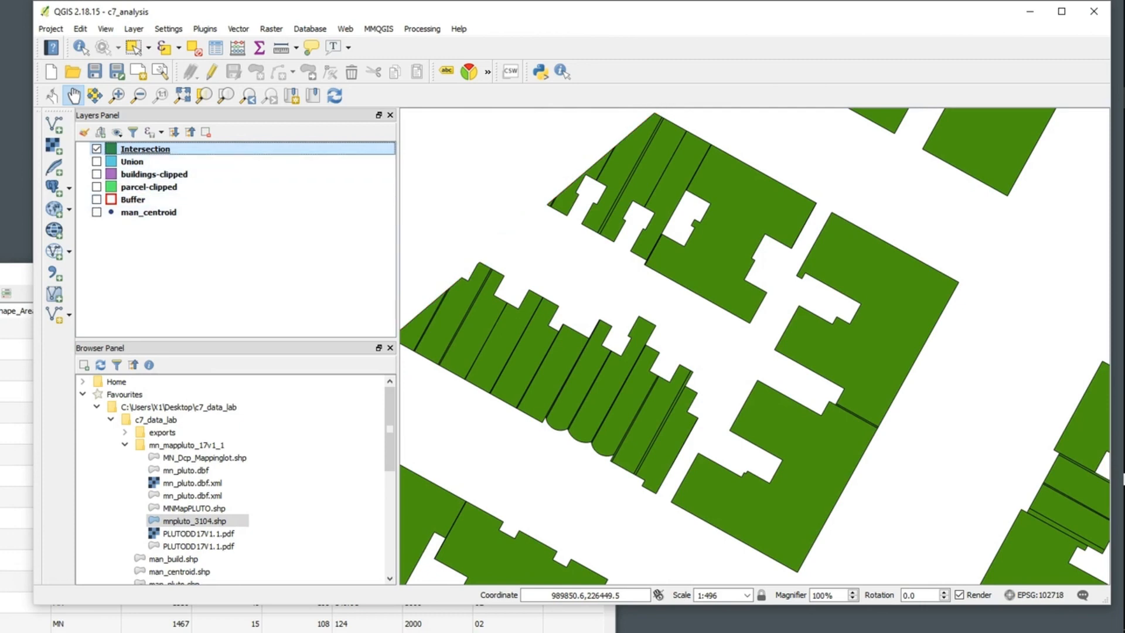
click(97, 149)
double_click(146, 149)
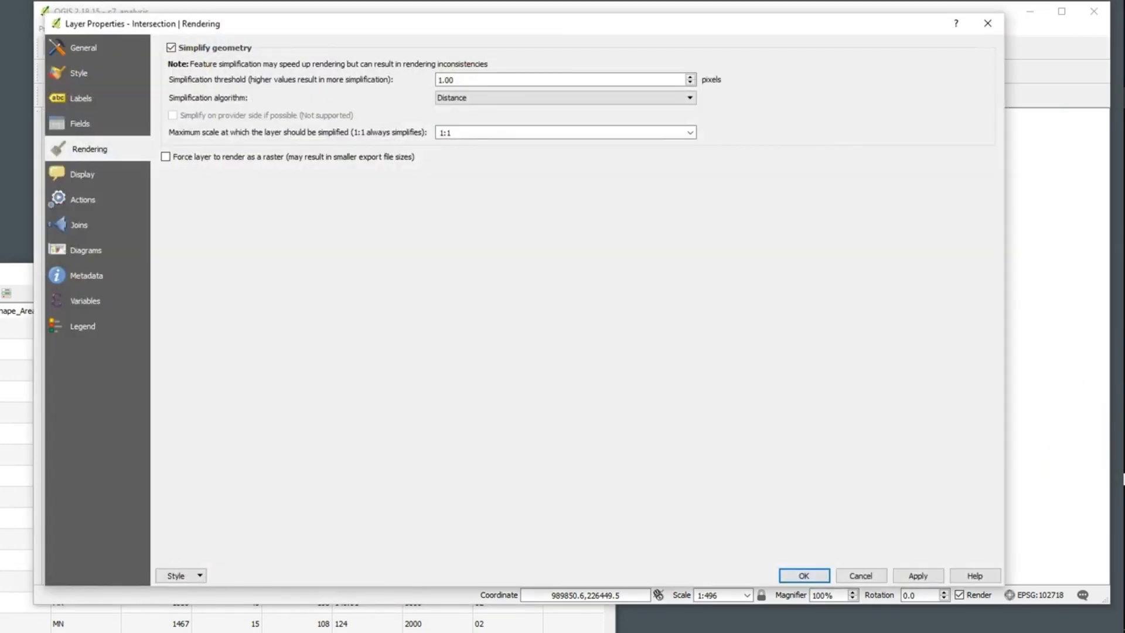
click(861, 575)
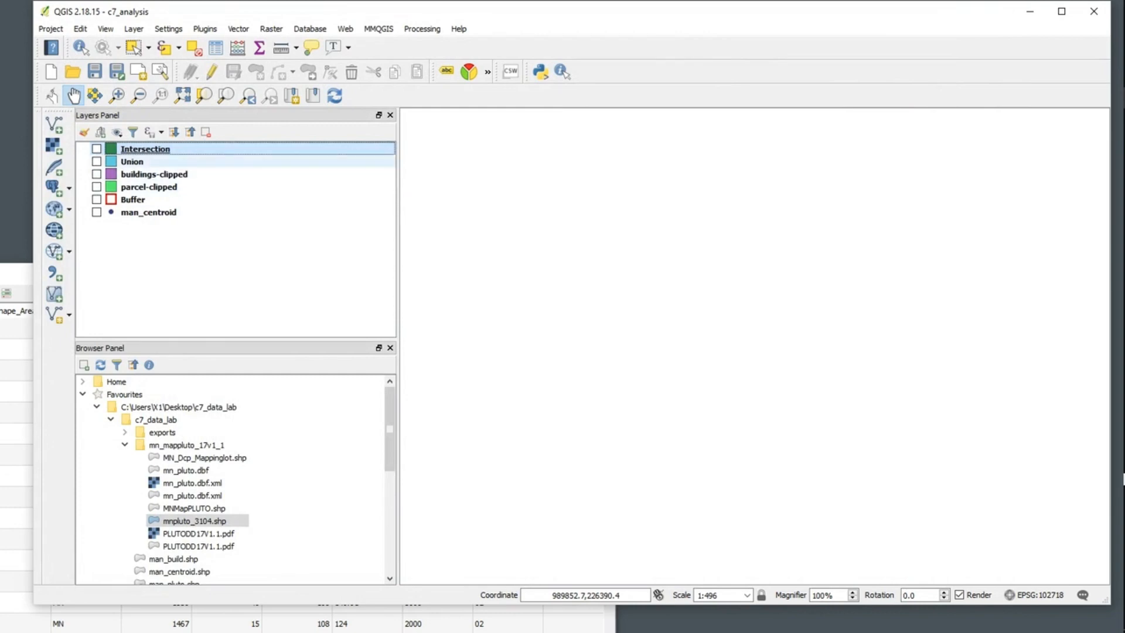
click(97, 149)
Examine the Intersection layer's attribute table, checking the building fields and the parcel fields further along each record.
right_click(153, 151)
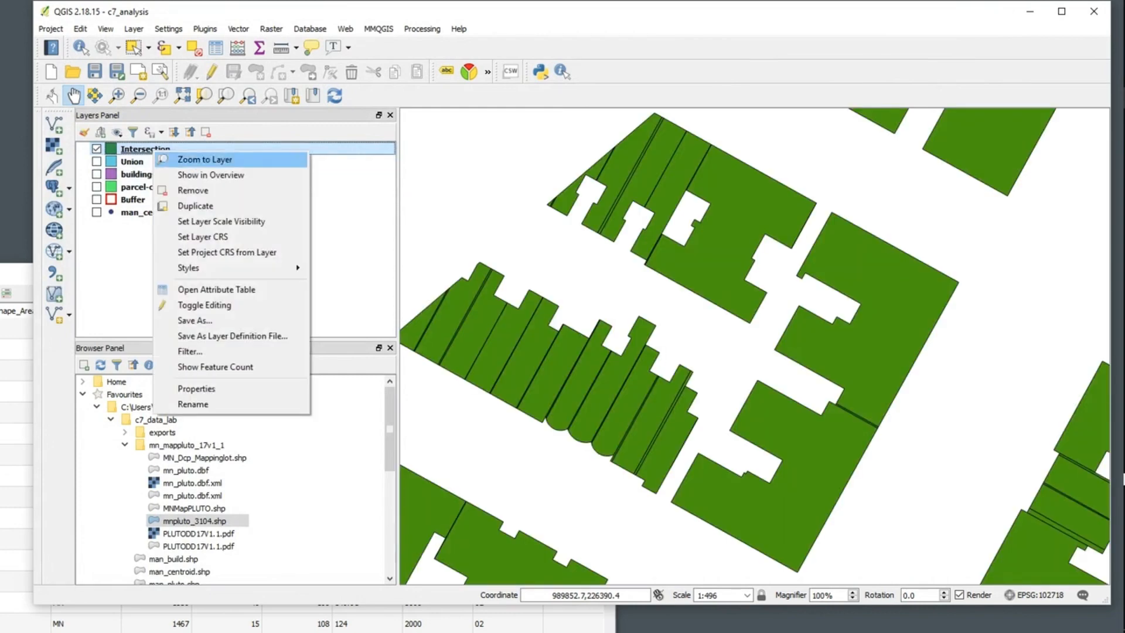
click(216, 290)
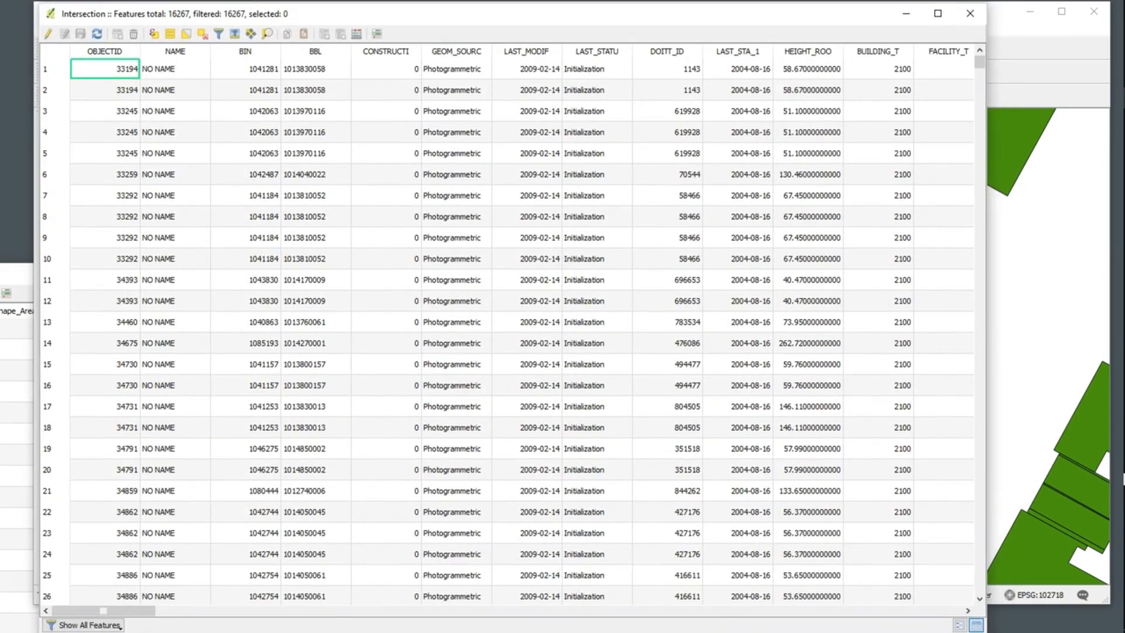
drag(103, 610, 797, 611)
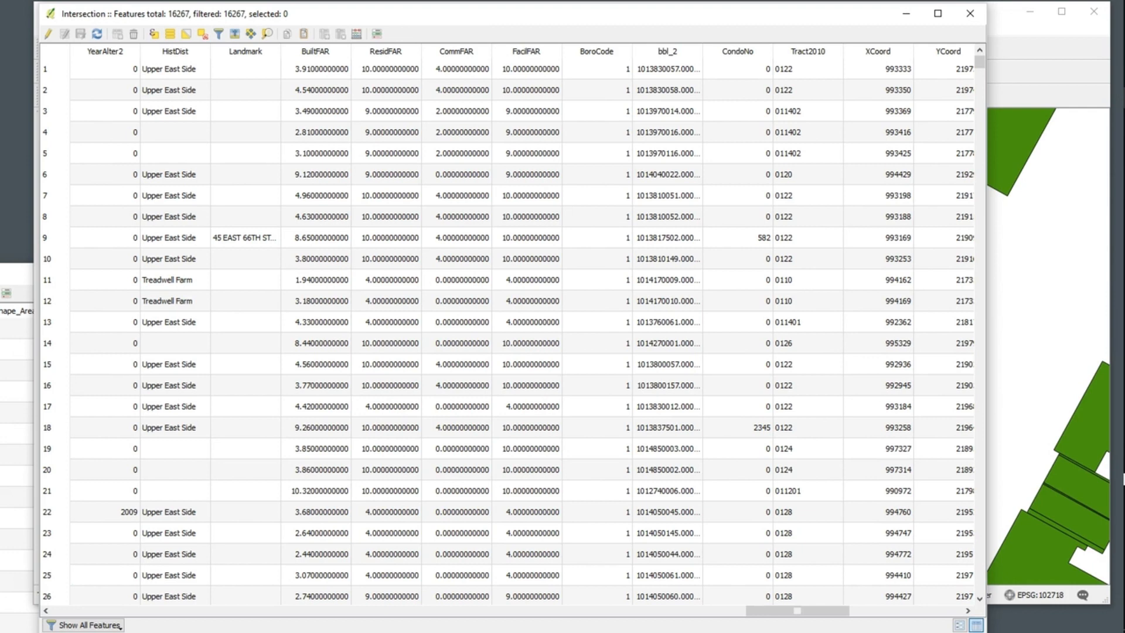
click(971, 13)
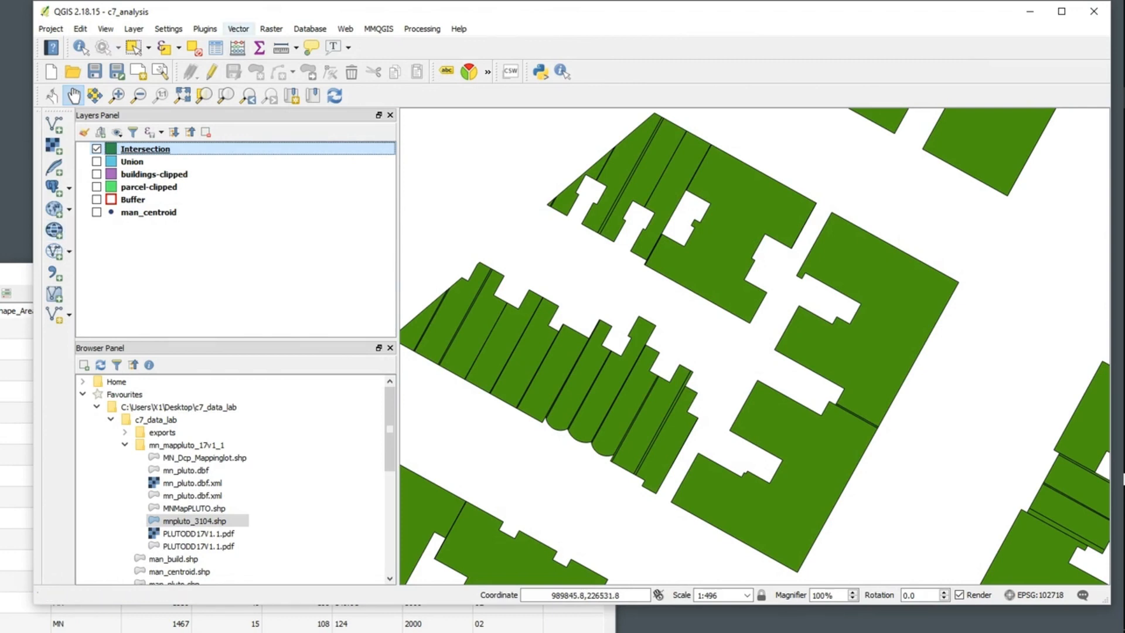
click(238, 29)
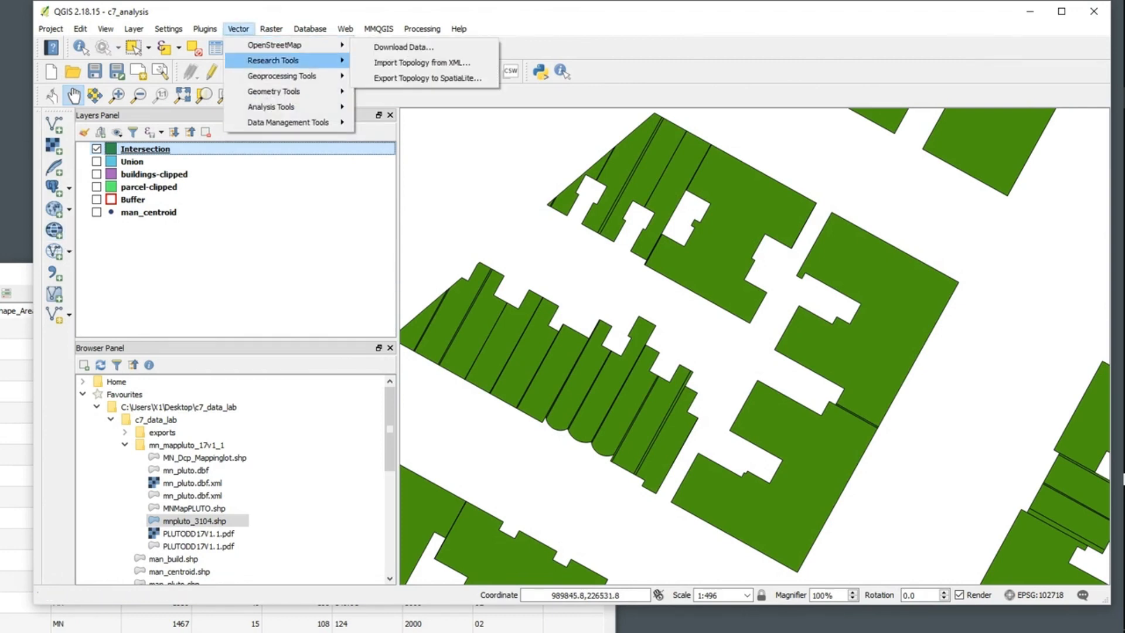
mouse_move(281, 76)
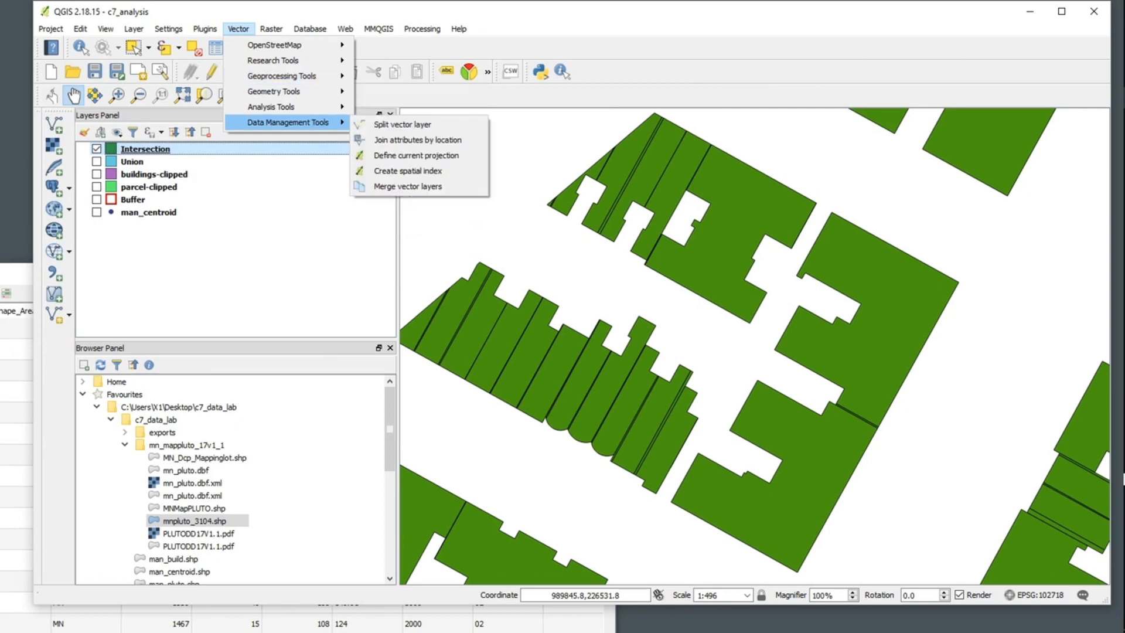
click(270, 270)
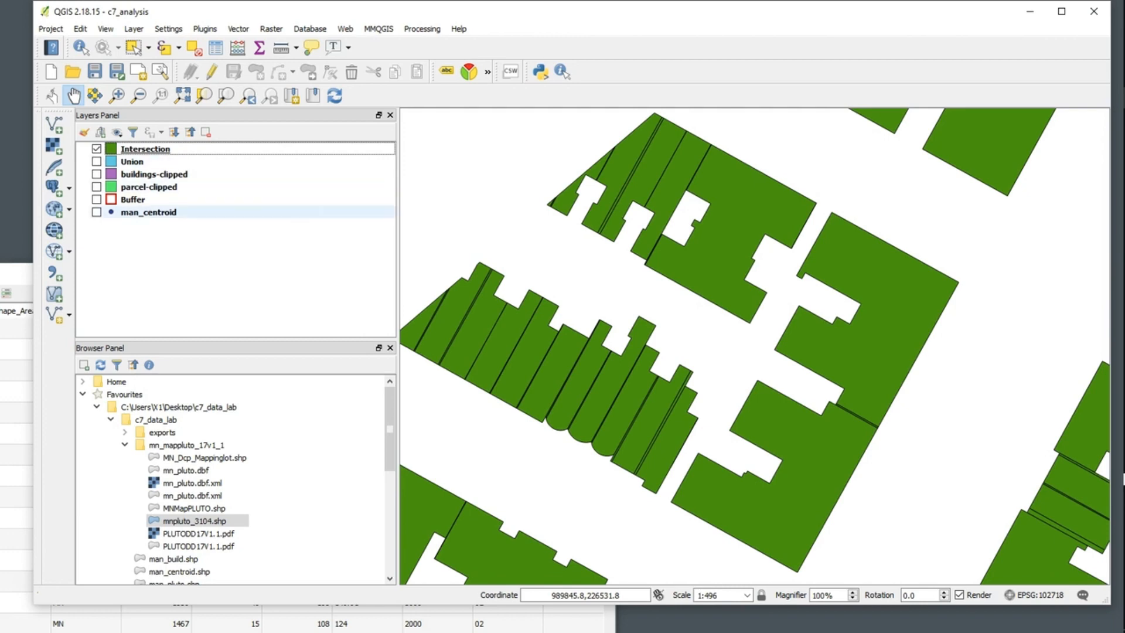
click(97, 199)
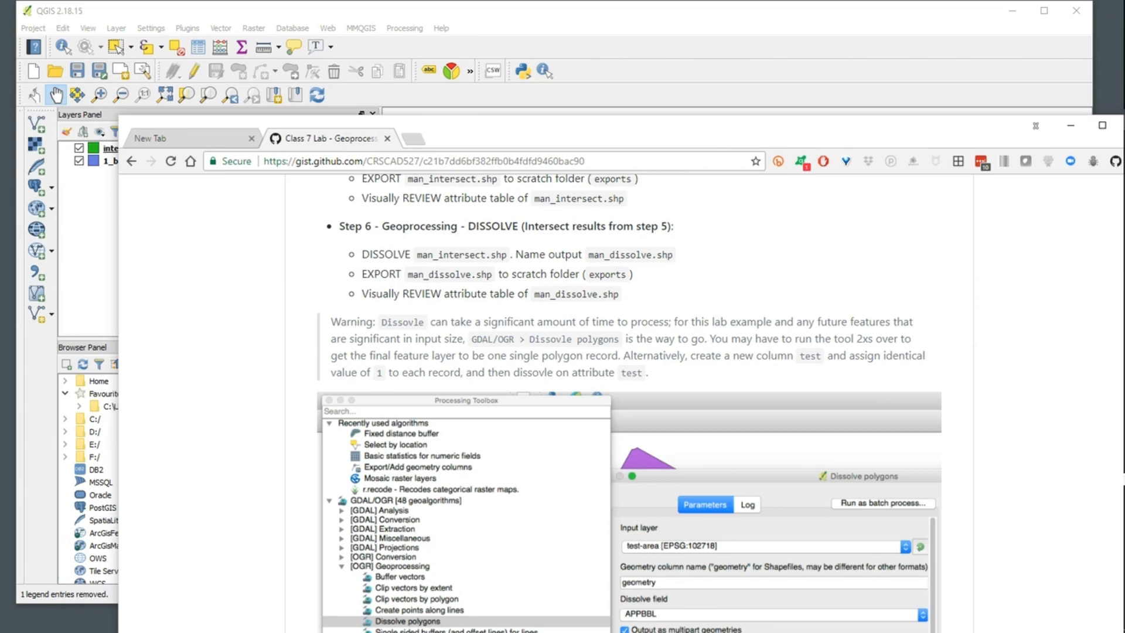
Switch from the lab instructions to QGIS and compare the intersect layer with the 1_buffer layer by toggling its visibility.
key(alt+Tab)
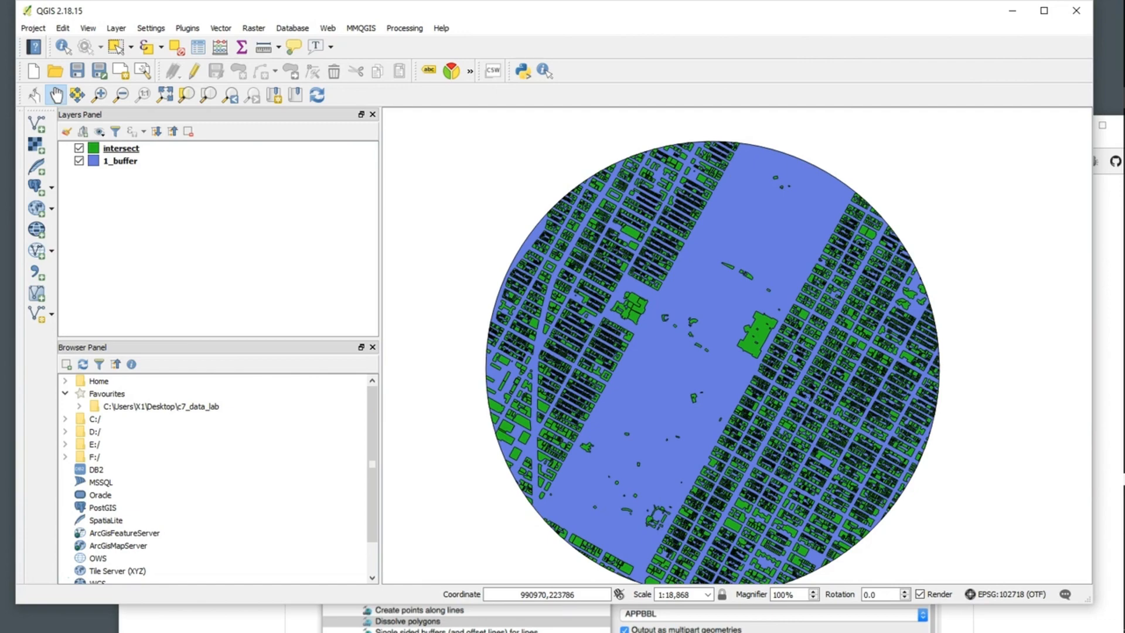
scroll(655, 278, down, 2)
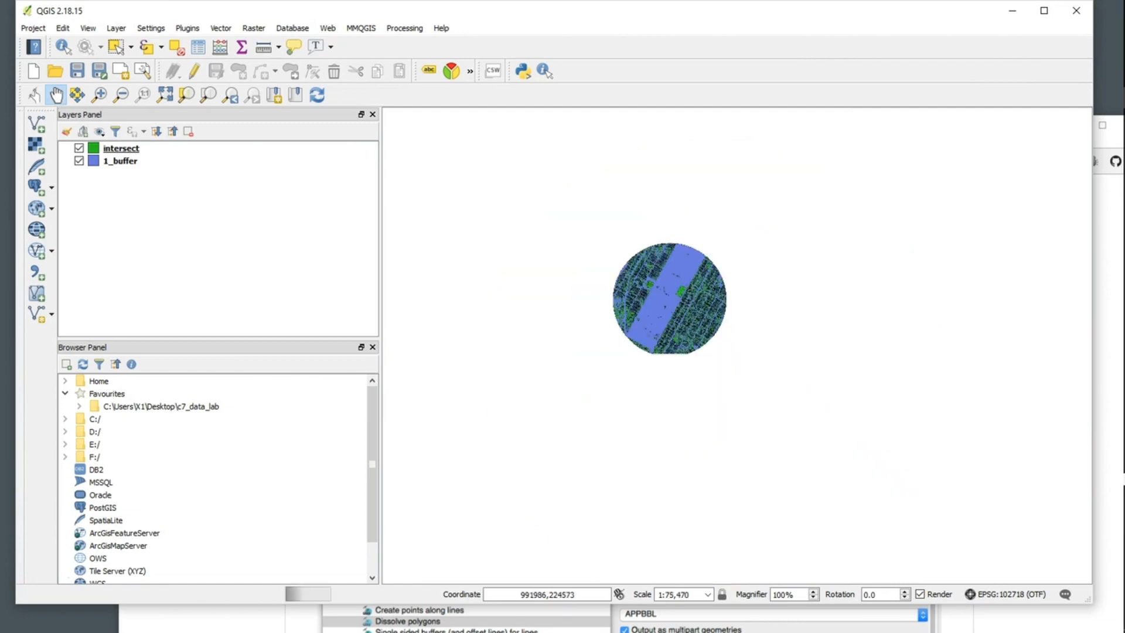
scroll(652, 278, up, 4)
scroll(636, 419, up, 1)
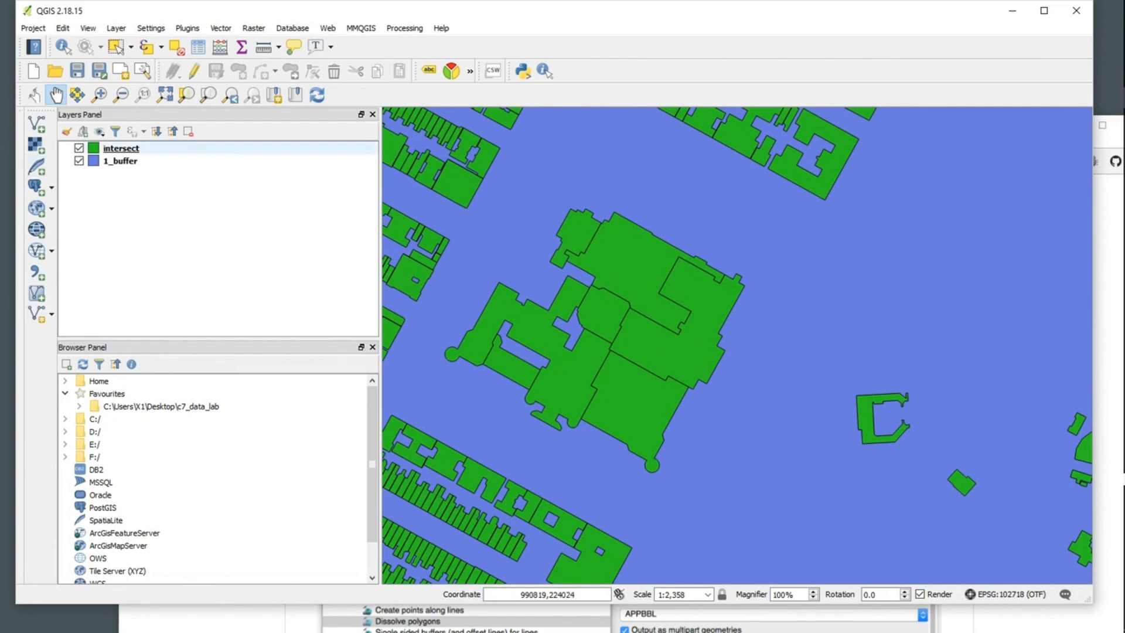
click(79, 148)
click(80, 148)
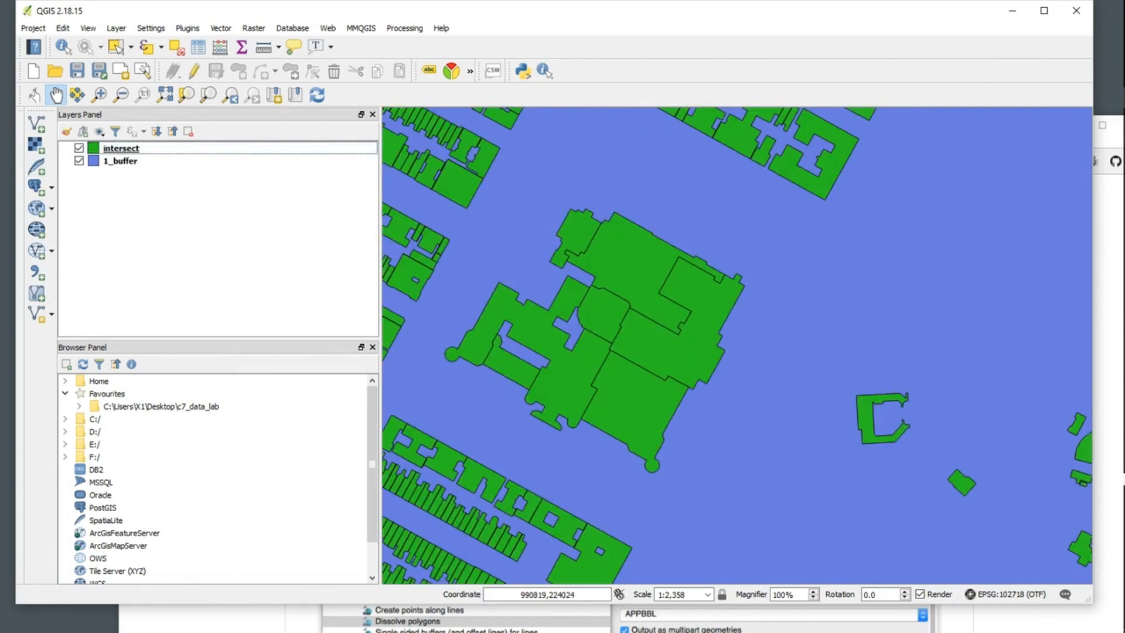
Review the intersect layer's attribute table and inspect its building polygons up close and across the whole buffer.
right_click(119, 148)
click(182, 286)
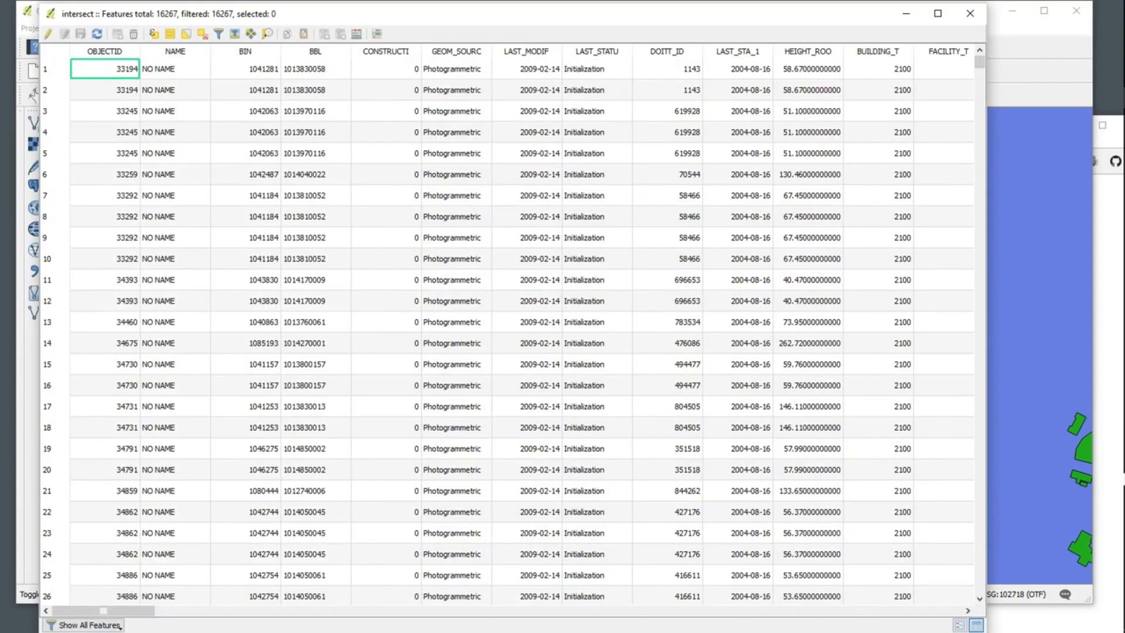
mouse_move(103, 611)
mouse_down()
mouse_move(893, 610)
mouse_move(103, 611)
mouse_up()
click(970, 13)
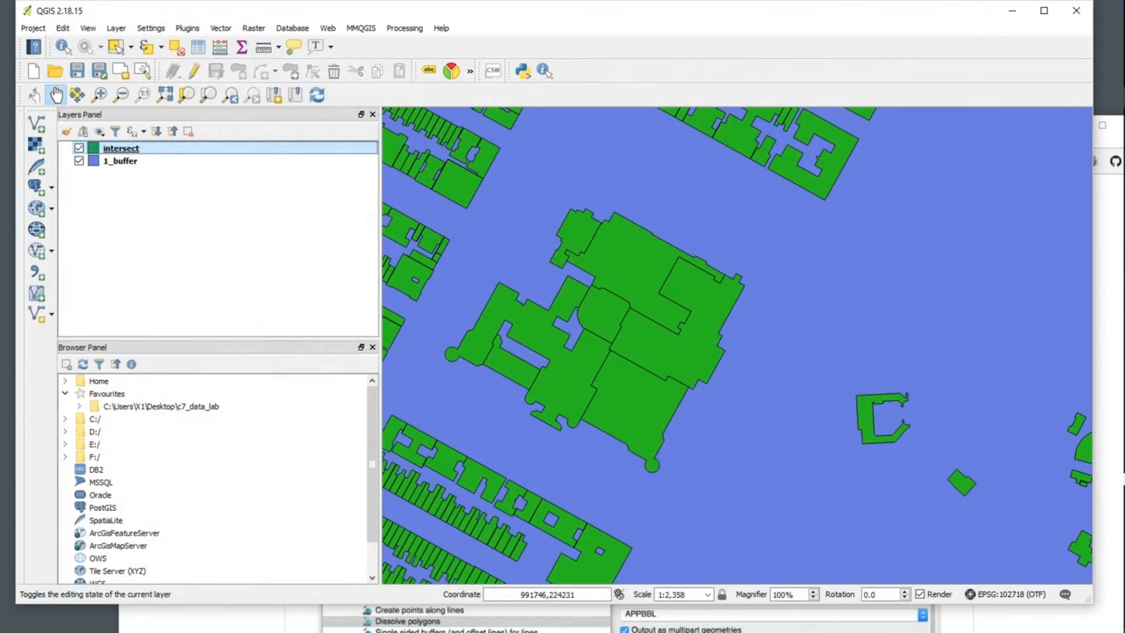
scroll(844, 414, up, 2)
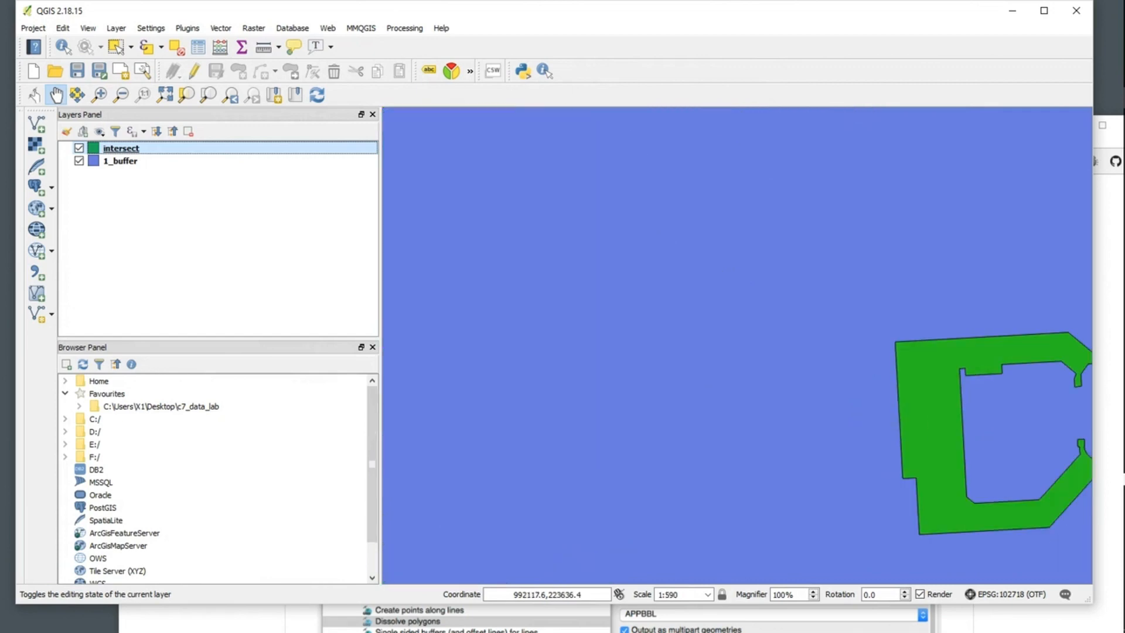
scroll(844, 414, down, 3)
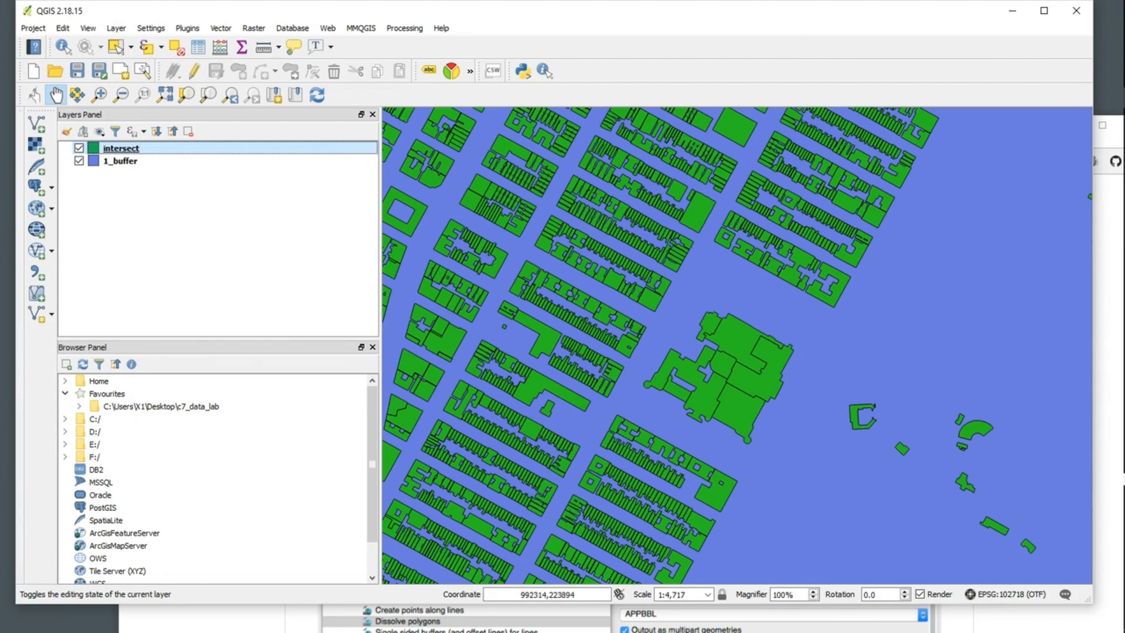
scroll(875, 368, up, 1)
scroll(875, 368, down, 3)
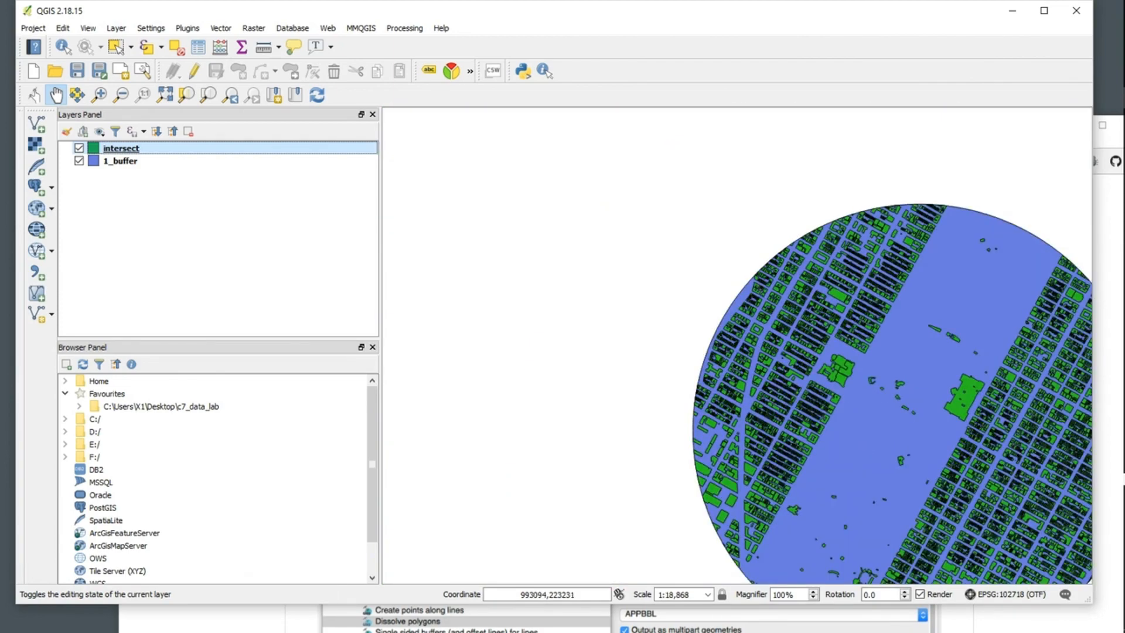
drag(874, 375, 693, 289)
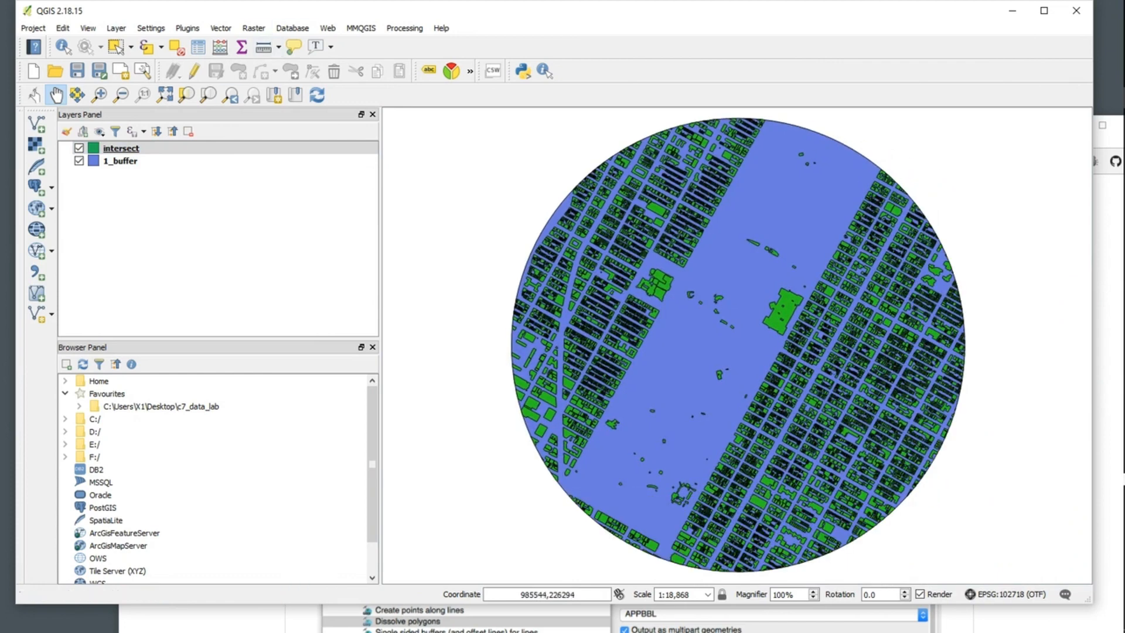
click(254, 28)
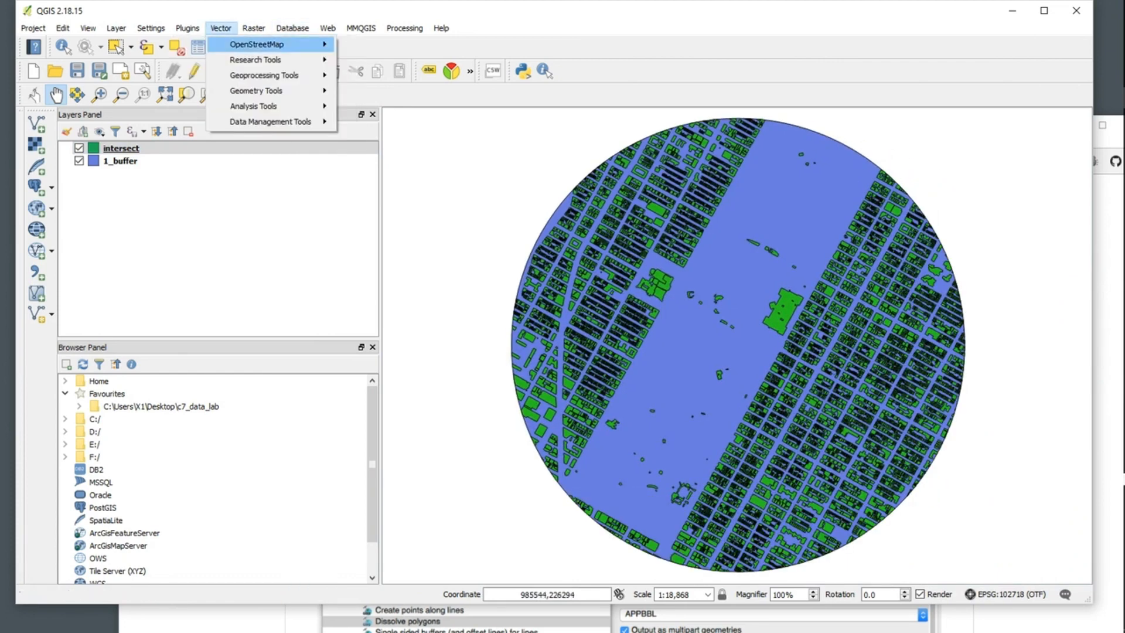
mouse_move(264, 75)
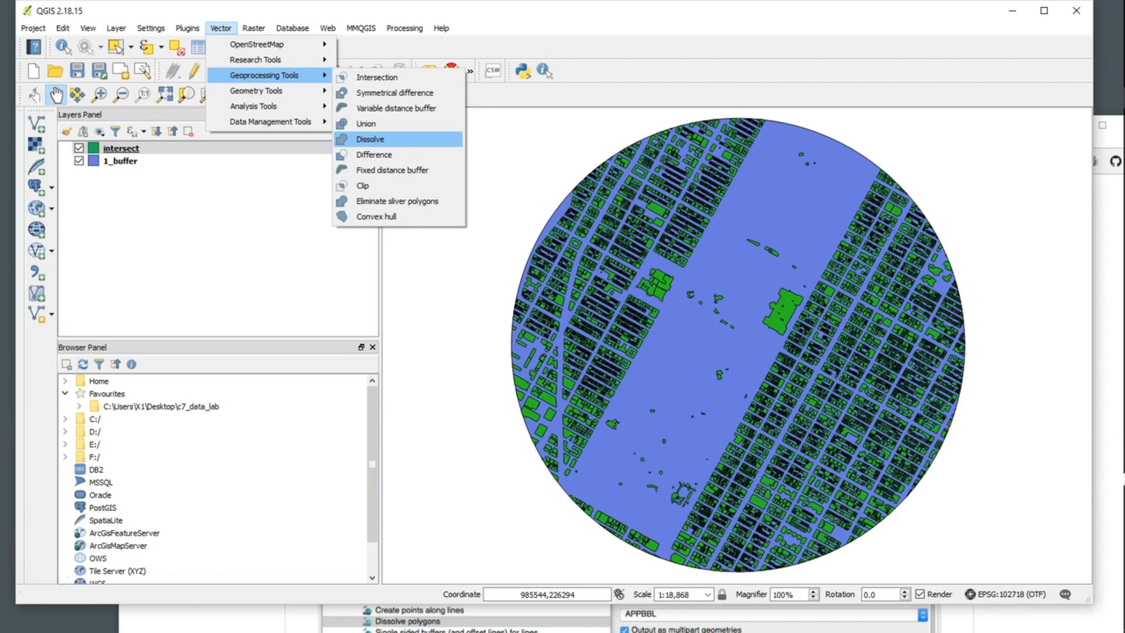
click(387, 137)
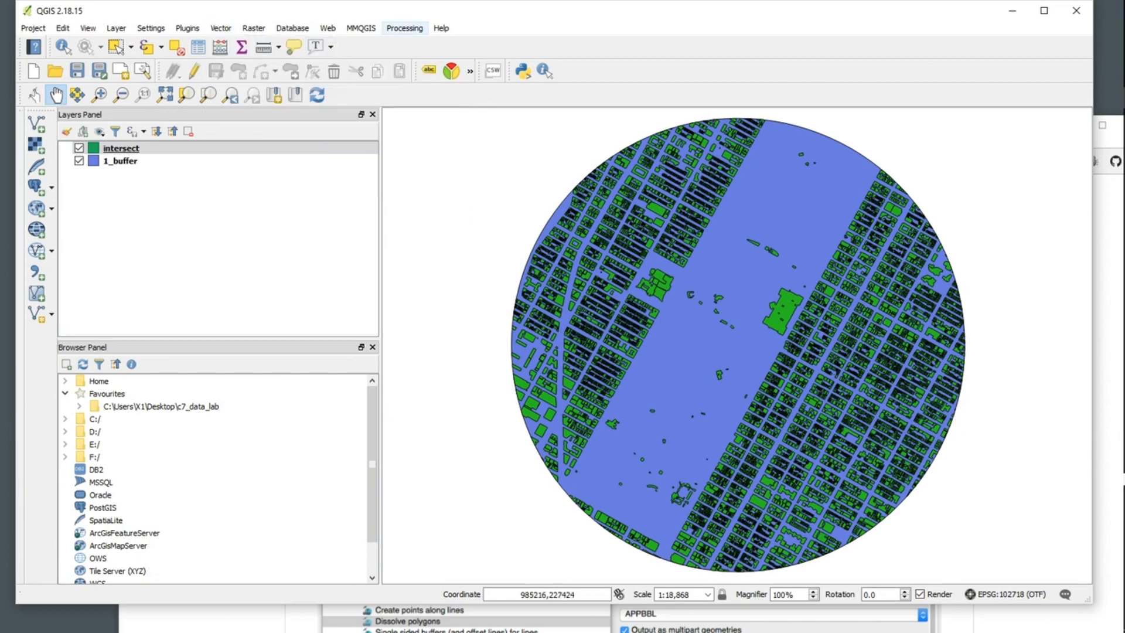
Open the Processing Toolbox and locate the v.dissolve tool among the GRASS GIS 7 vector commands.
click(404, 28)
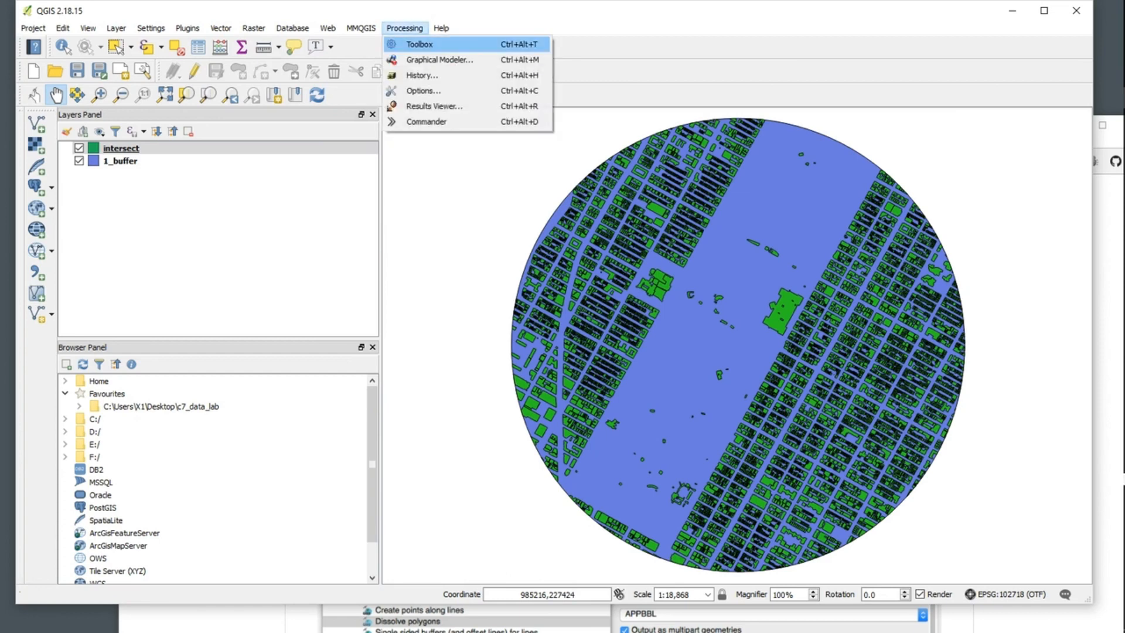
click(419, 44)
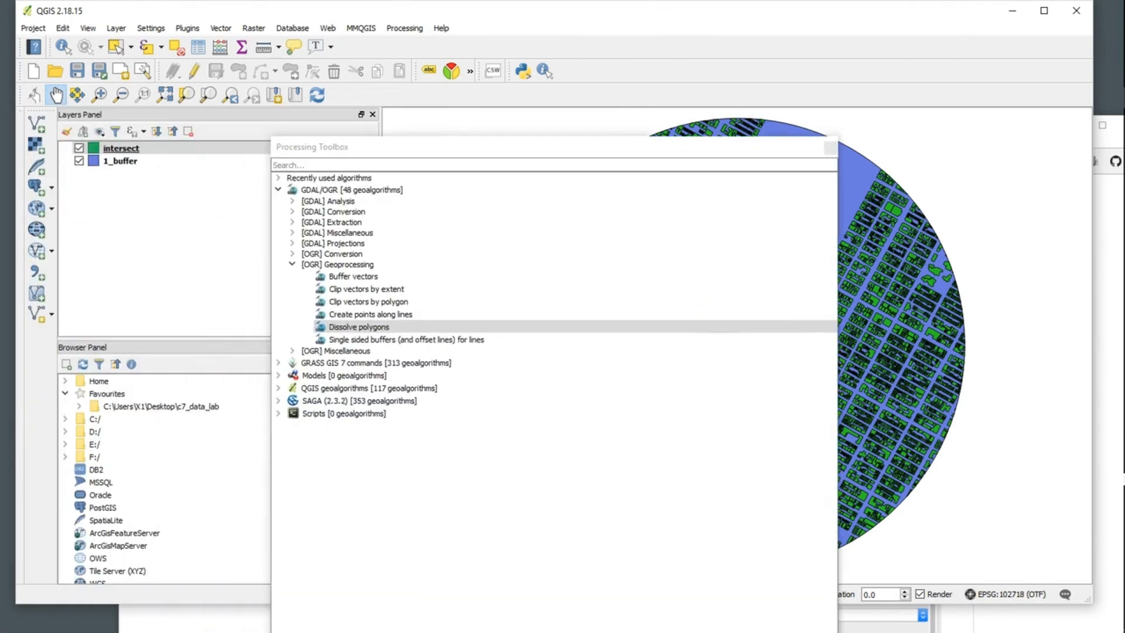
click(313, 179)
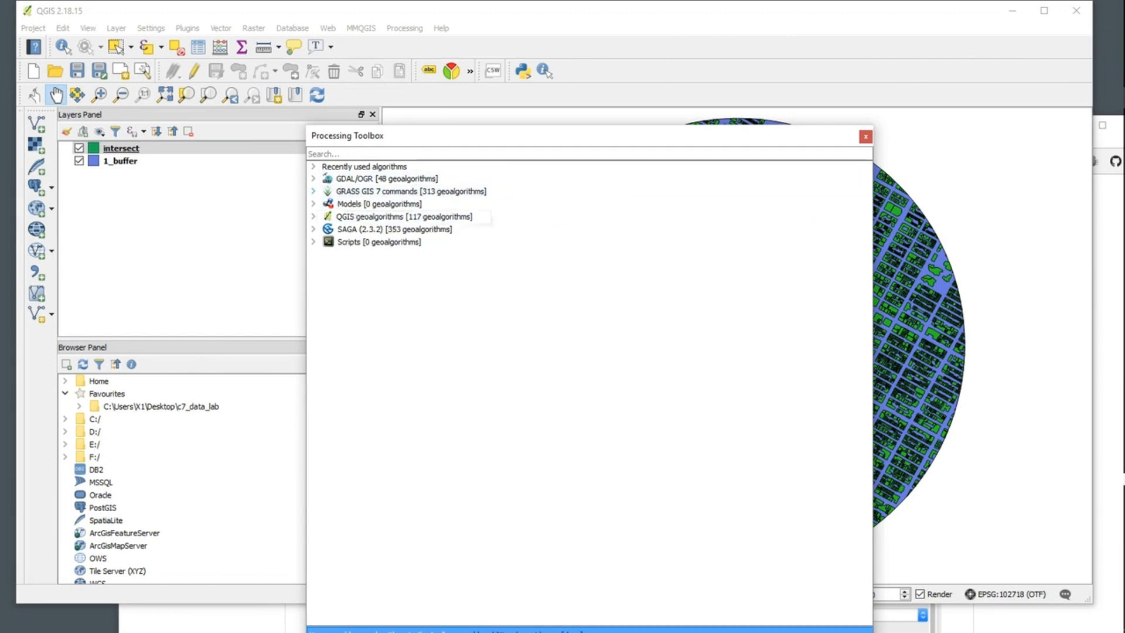
click(313, 191)
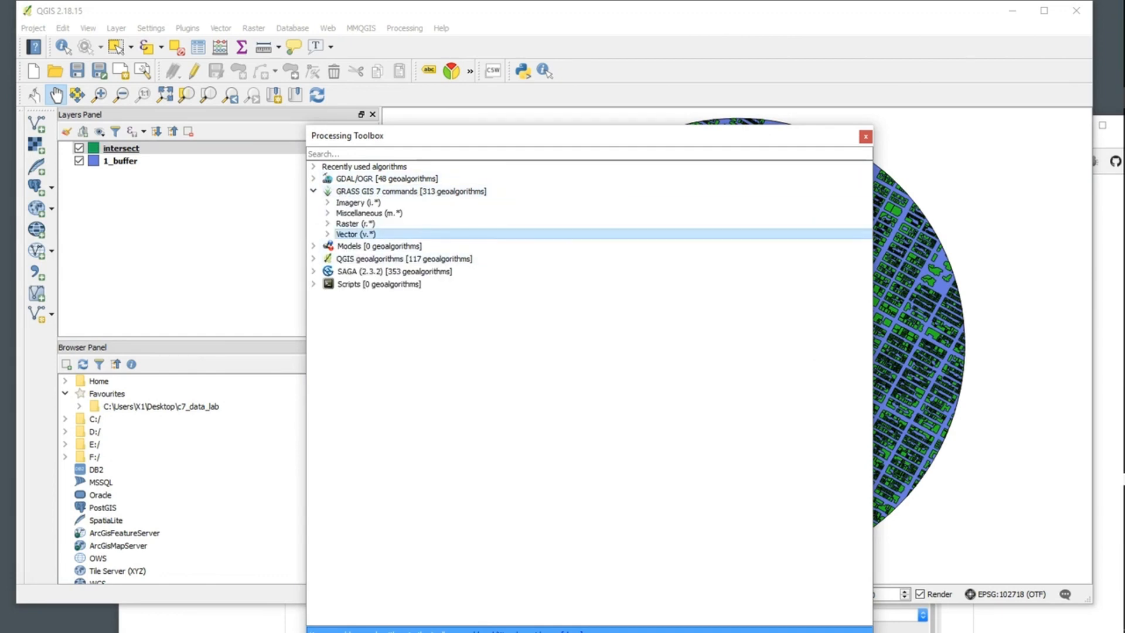
double_click(352, 234)
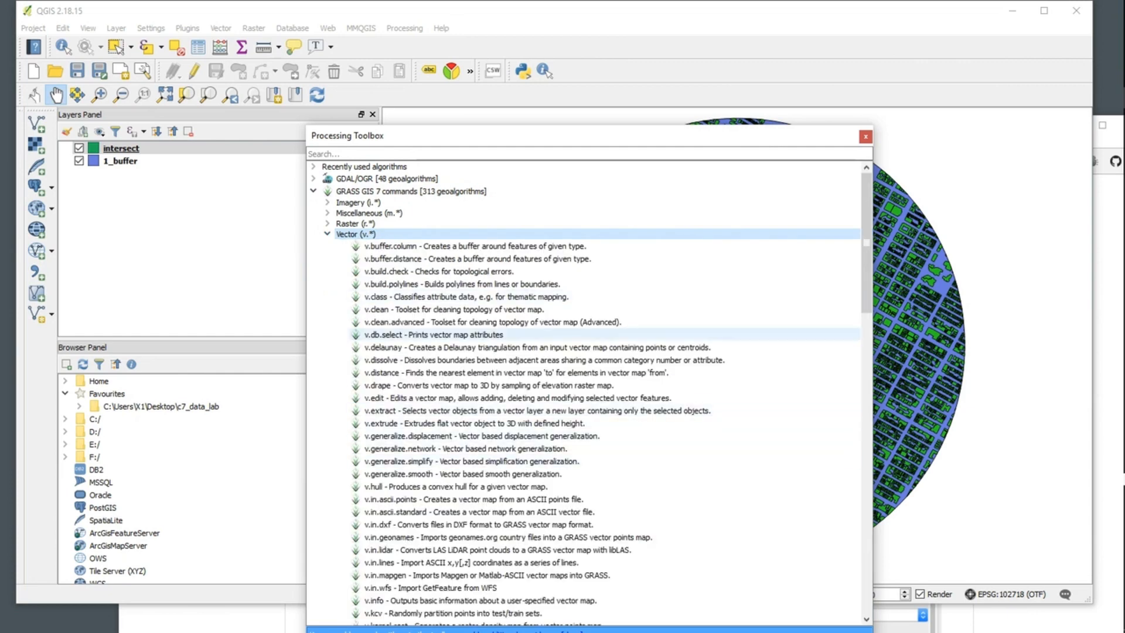
click(410, 360)
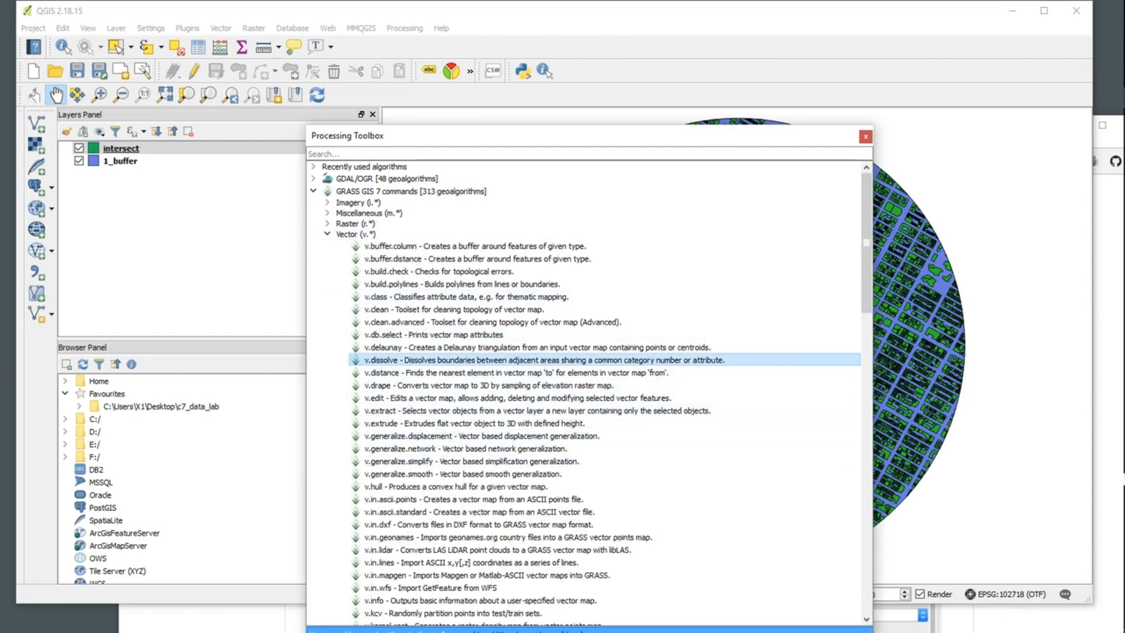
click(328, 233)
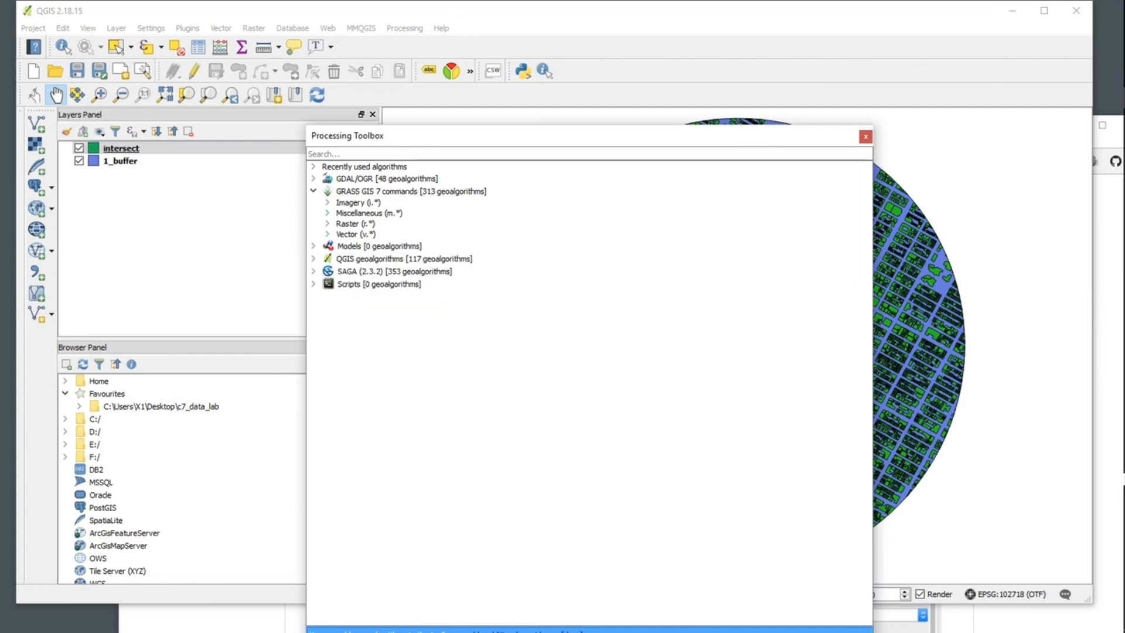
Open the OGR geoprocessing Dissolve polygons tool and set intersect as its input layer.
click(314, 179)
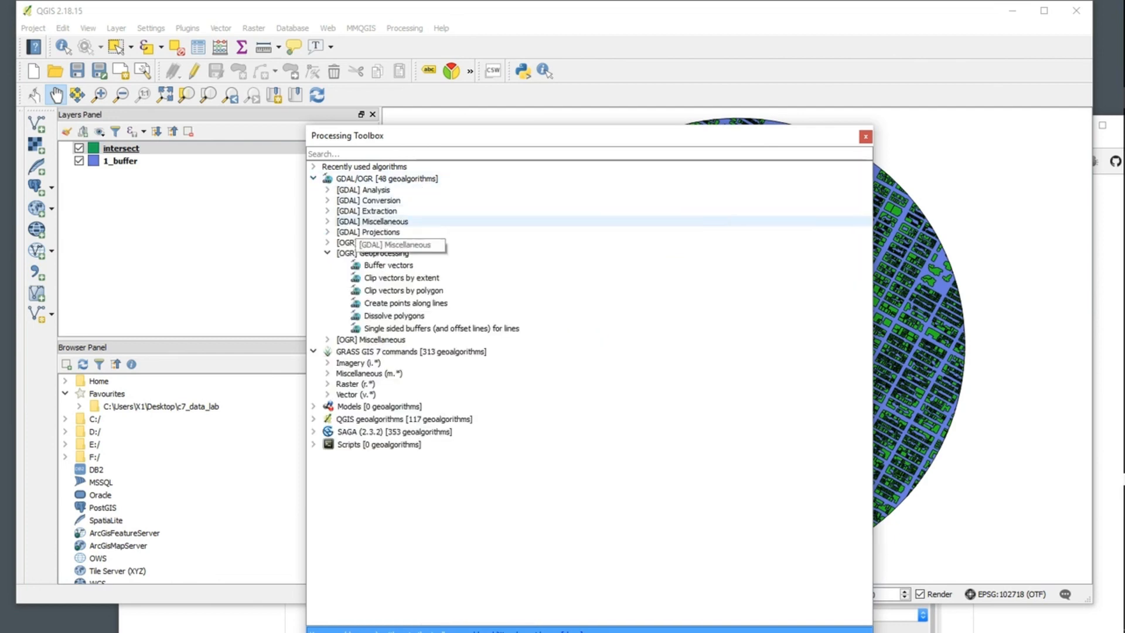
click(328, 253)
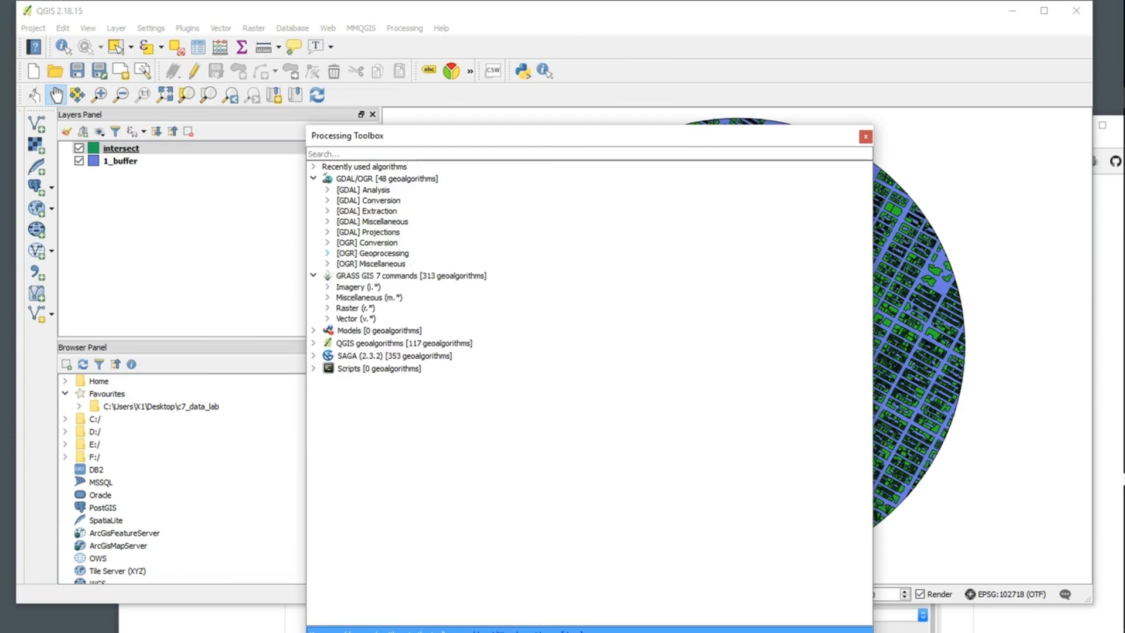
click(328, 253)
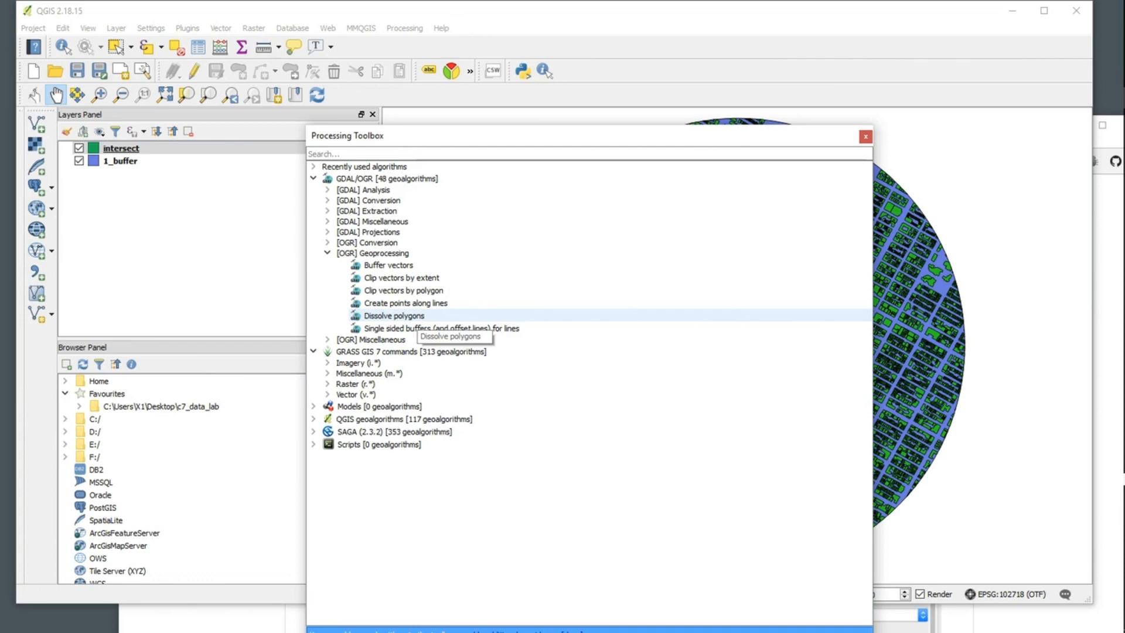
double_click(393, 316)
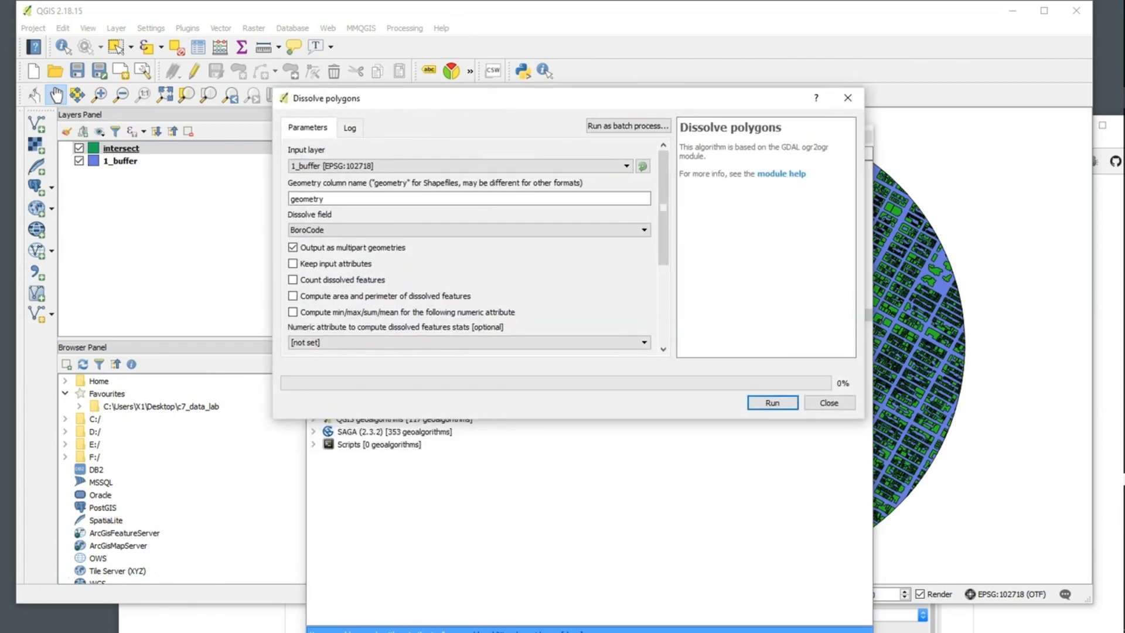
click(460, 166)
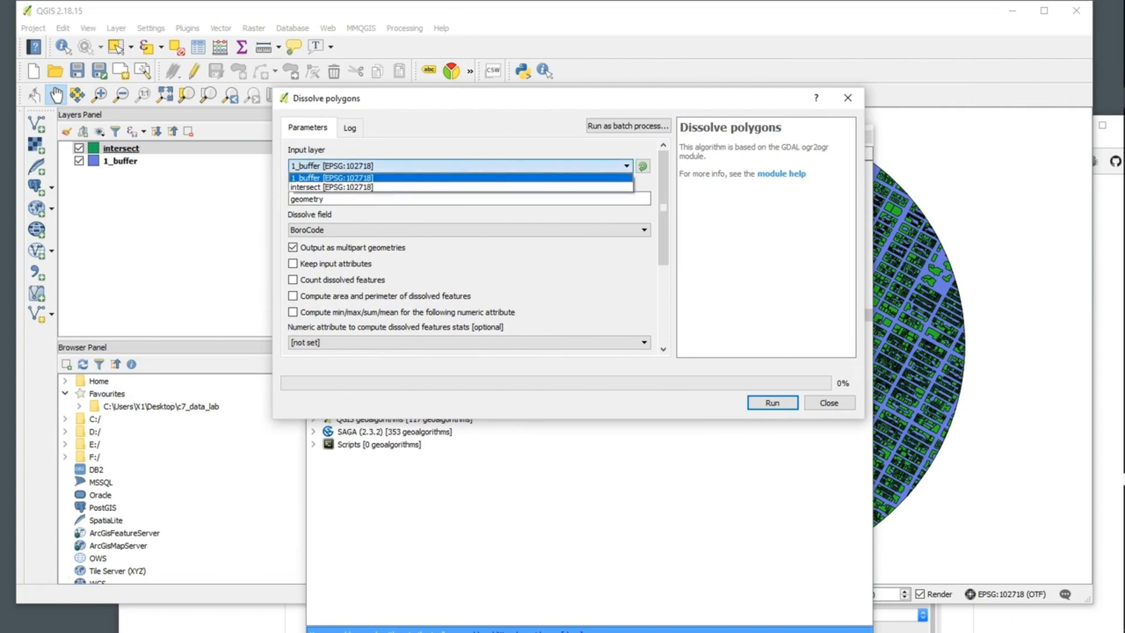
click(461, 187)
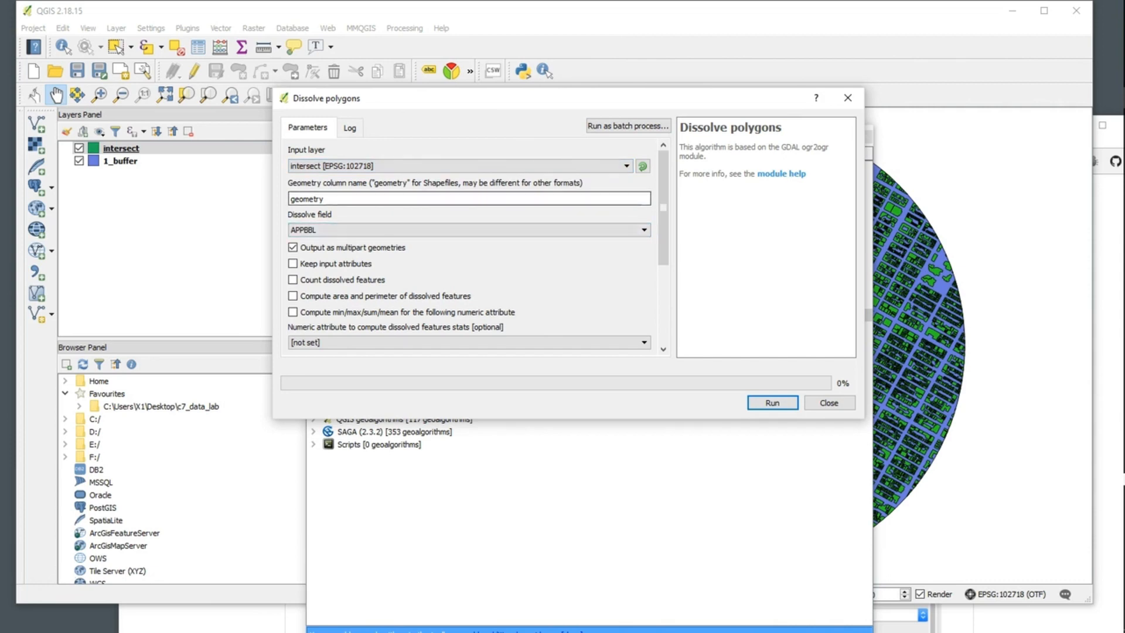
Set BIN as the dissolve field and run Dissolve polygons, saving the result to a temporary file.
click(469, 230)
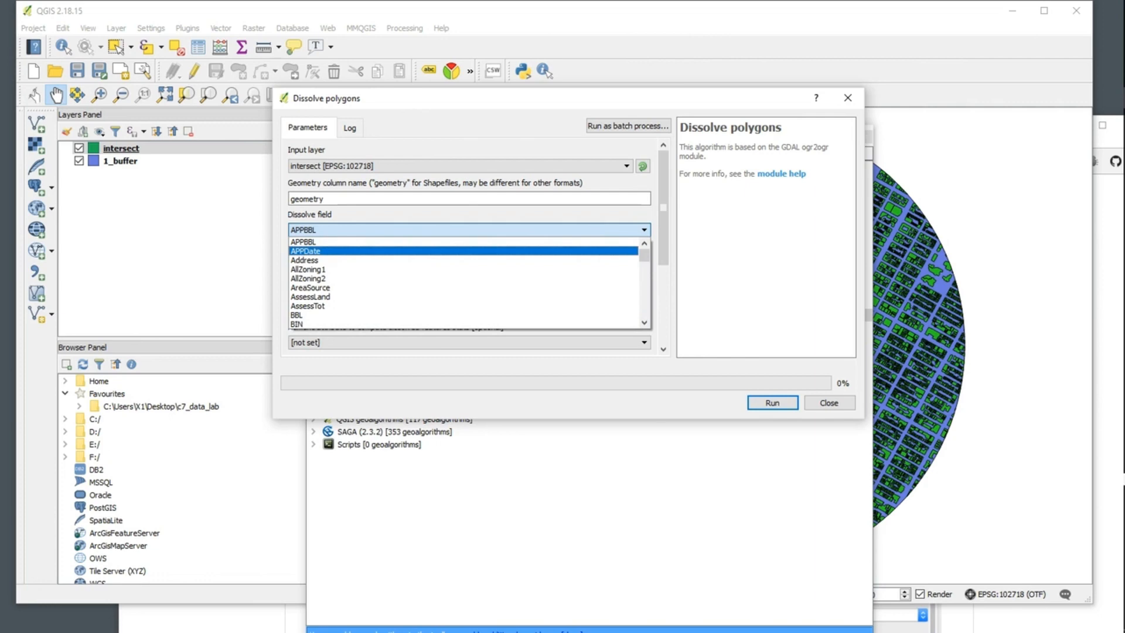
click(469, 242)
click(469, 230)
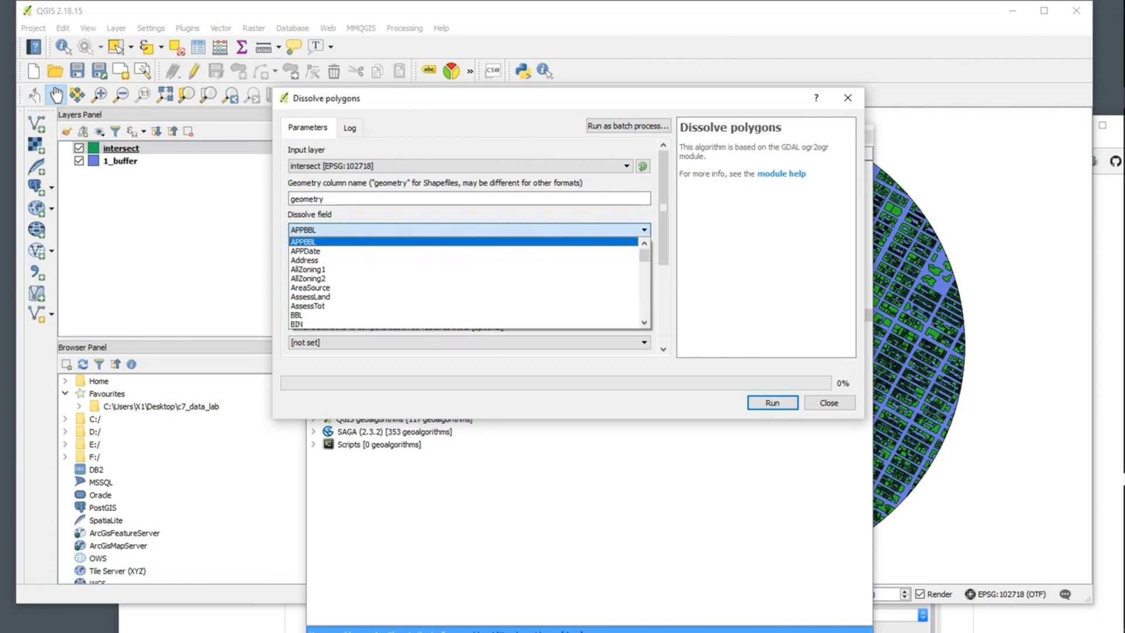
click(469, 242)
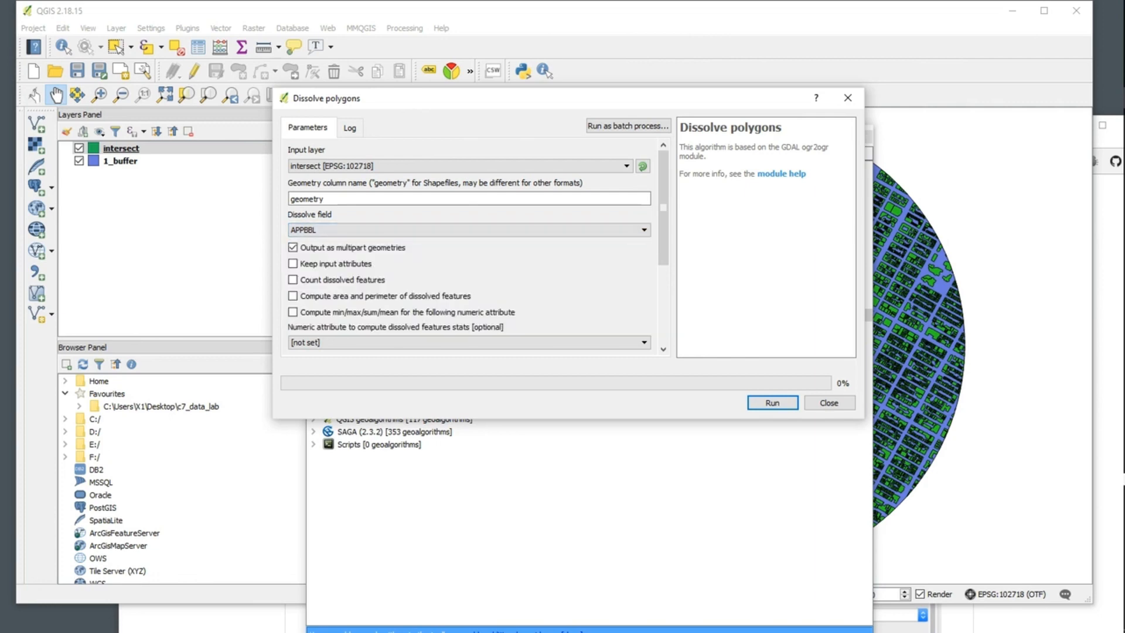
click(469, 230)
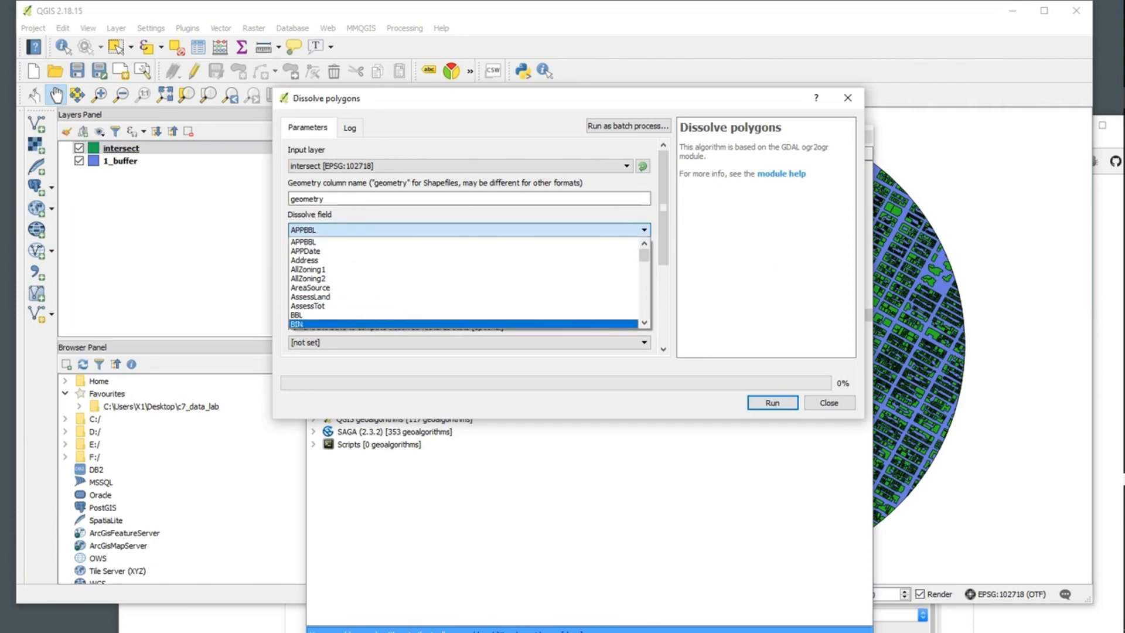
click(469, 324)
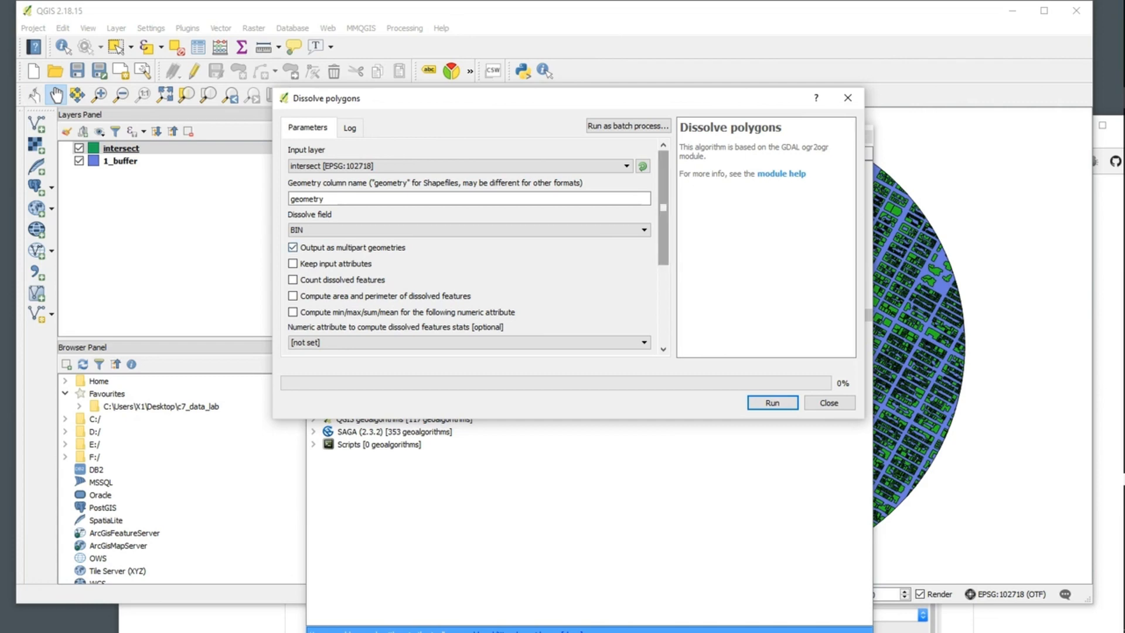
scroll(630, 264, down, 1)
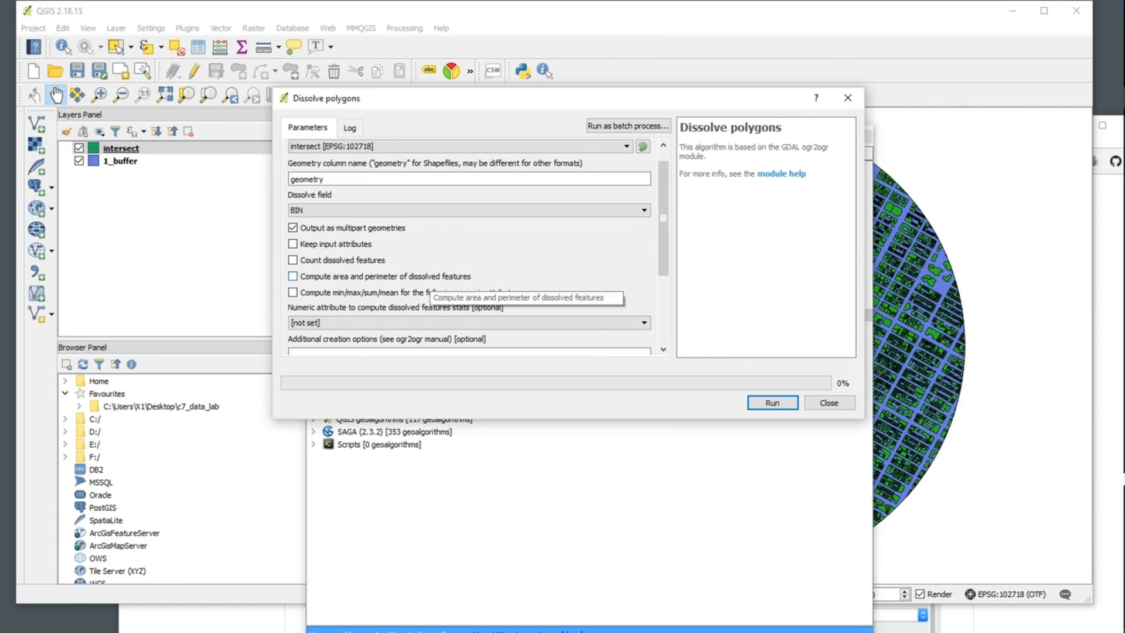
scroll(428, 281, down, 3)
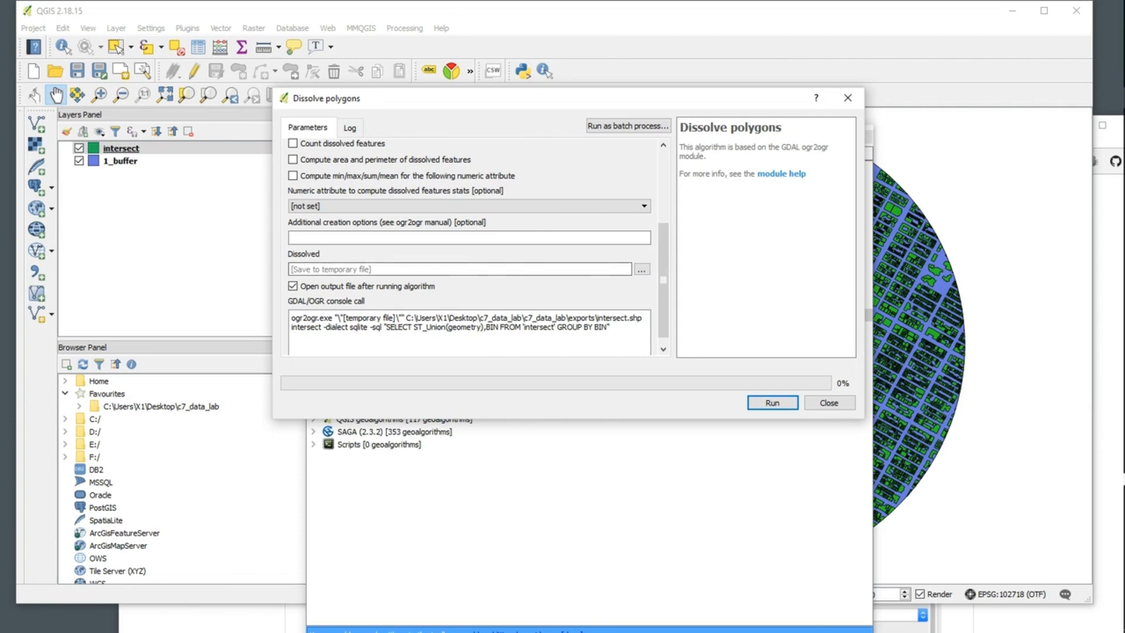
click(773, 403)
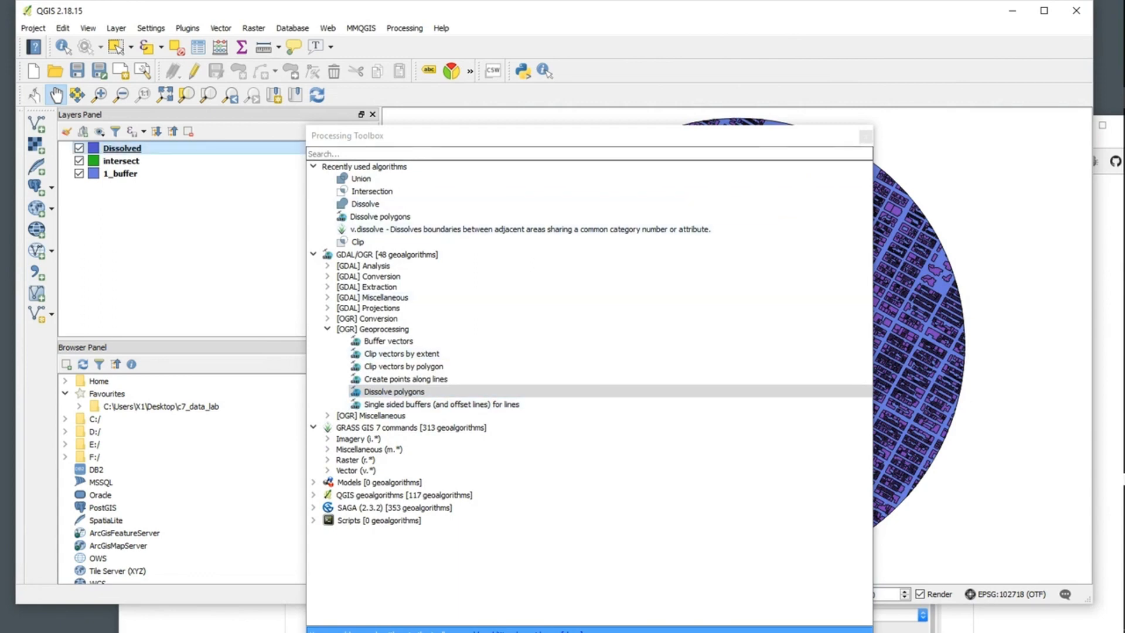
Examine the BIN records in the Dissolved layer's attribute table.
right_click(111, 148)
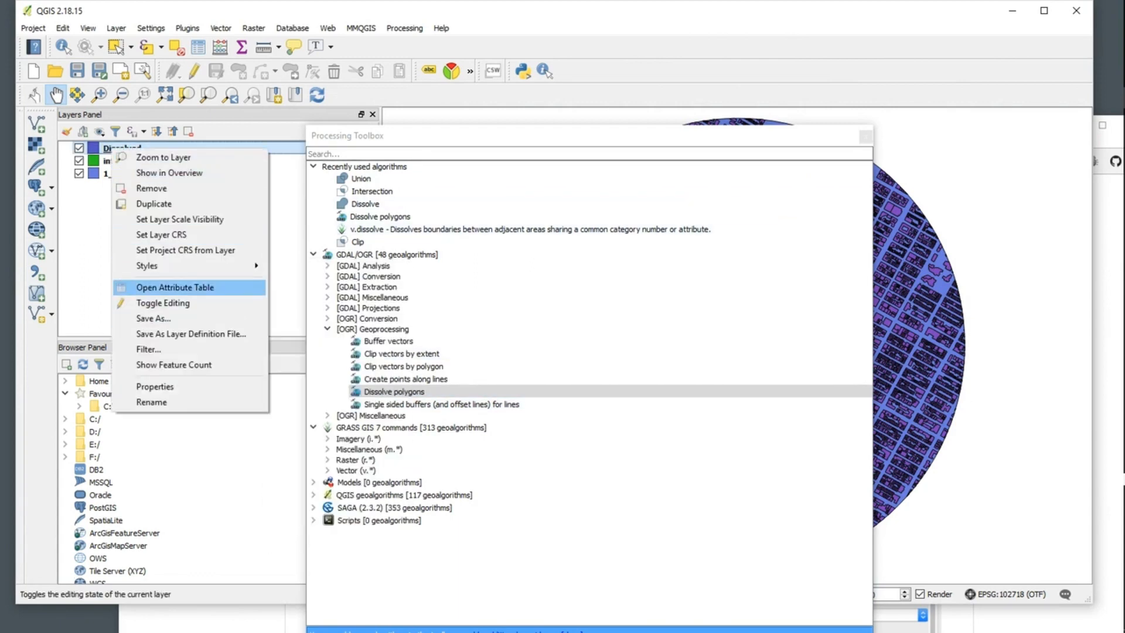
click(173, 287)
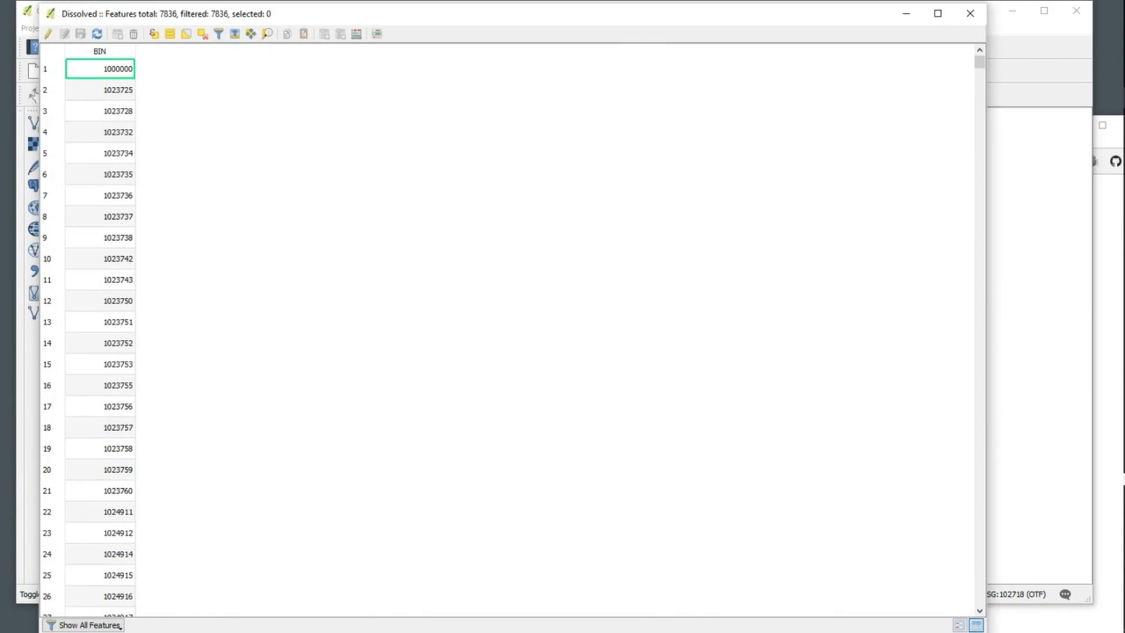
scroll(100, 328, down, 7)
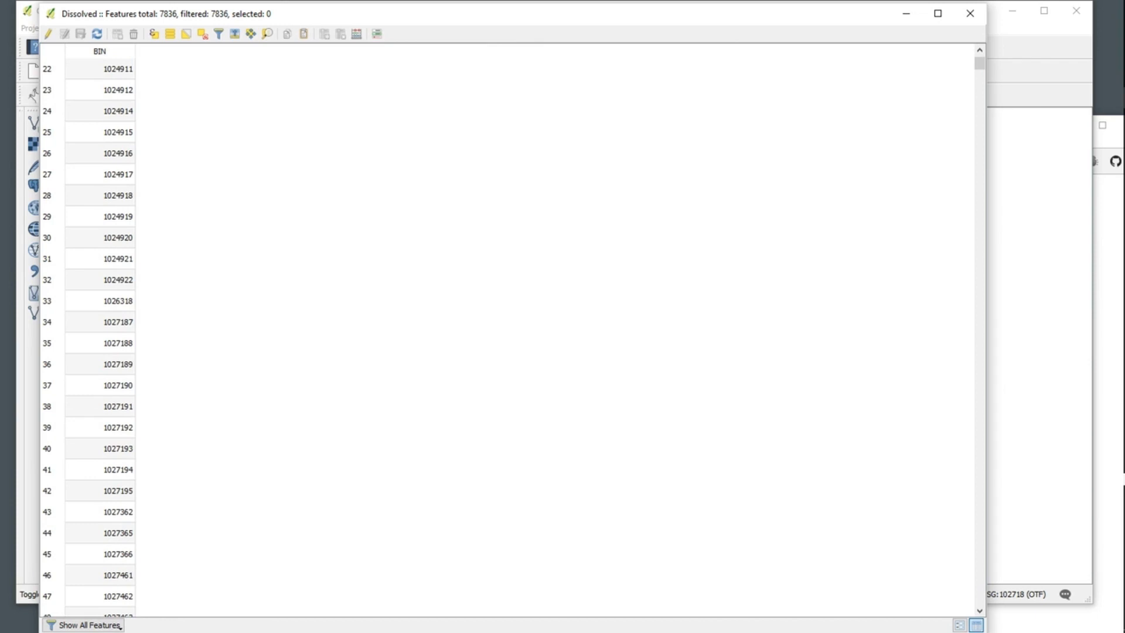
scroll(99, 328, down, 18)
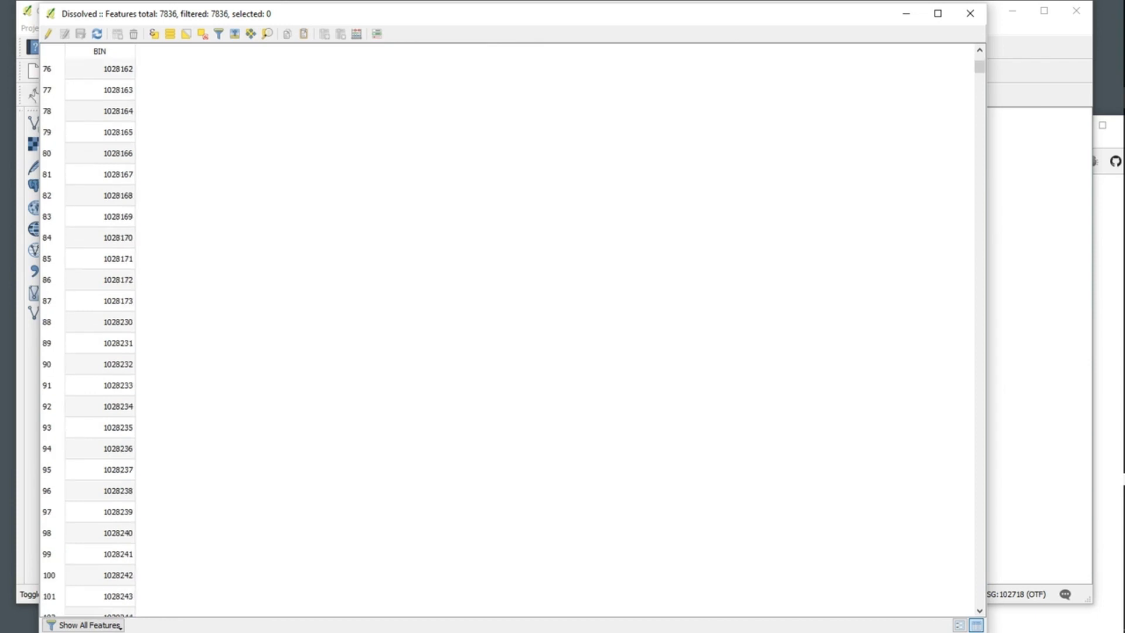
mouse_move(980, 67)
mouse_down()
mouse_move(980, 580)
mouse_move(980, 61)
mouse_up()
click(970, 12)
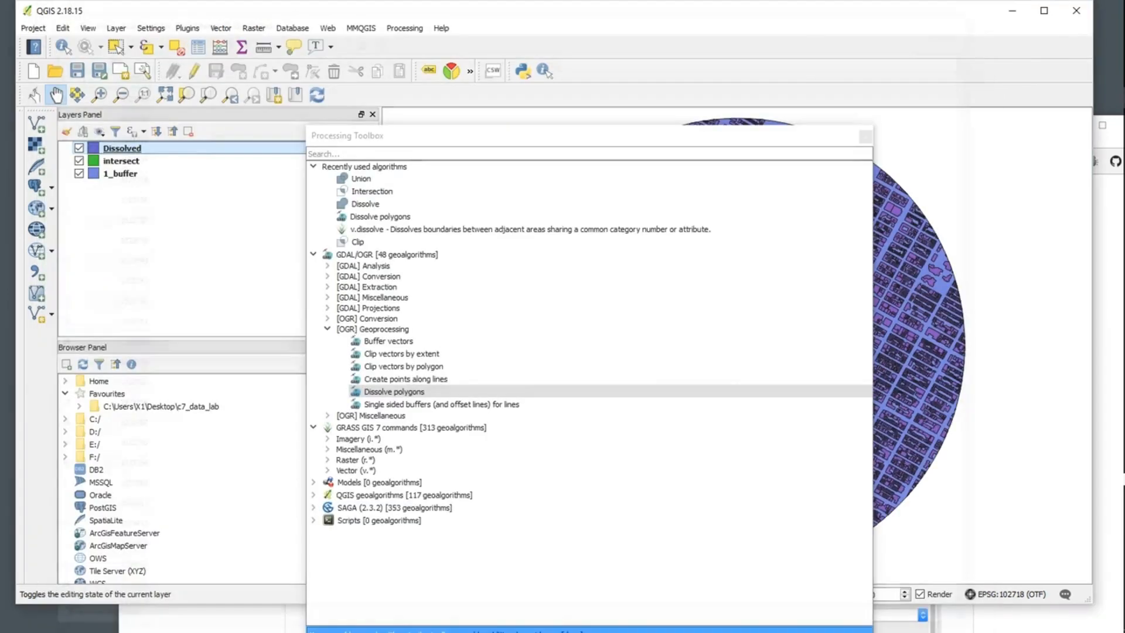
Remove the Dissolved layer from the project.
right_click(118, 149)
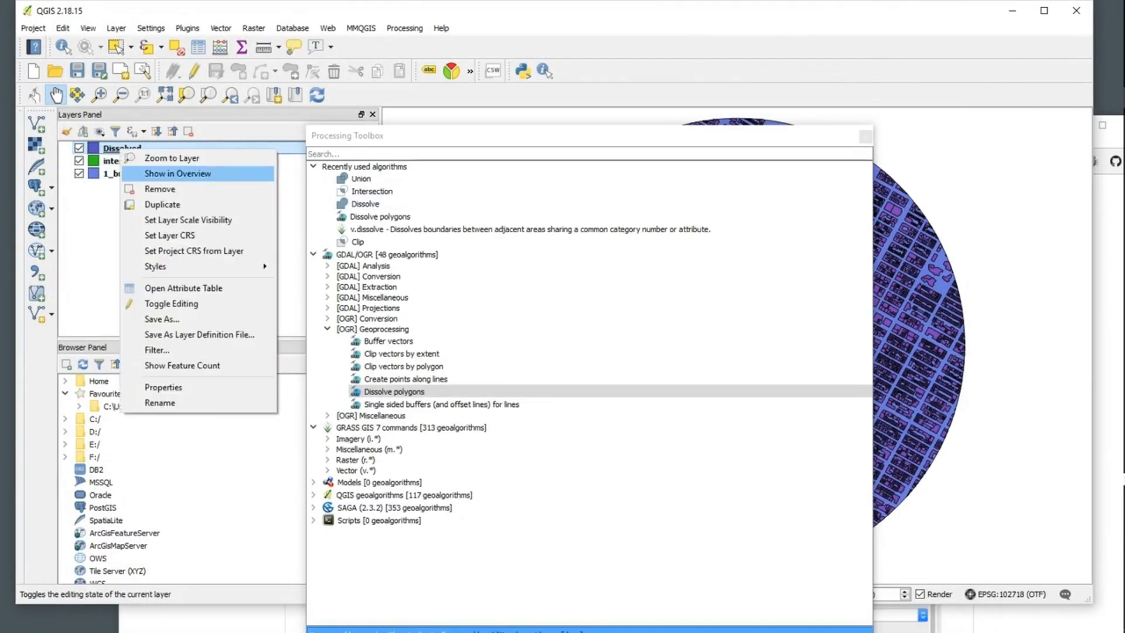
click(167, 189)
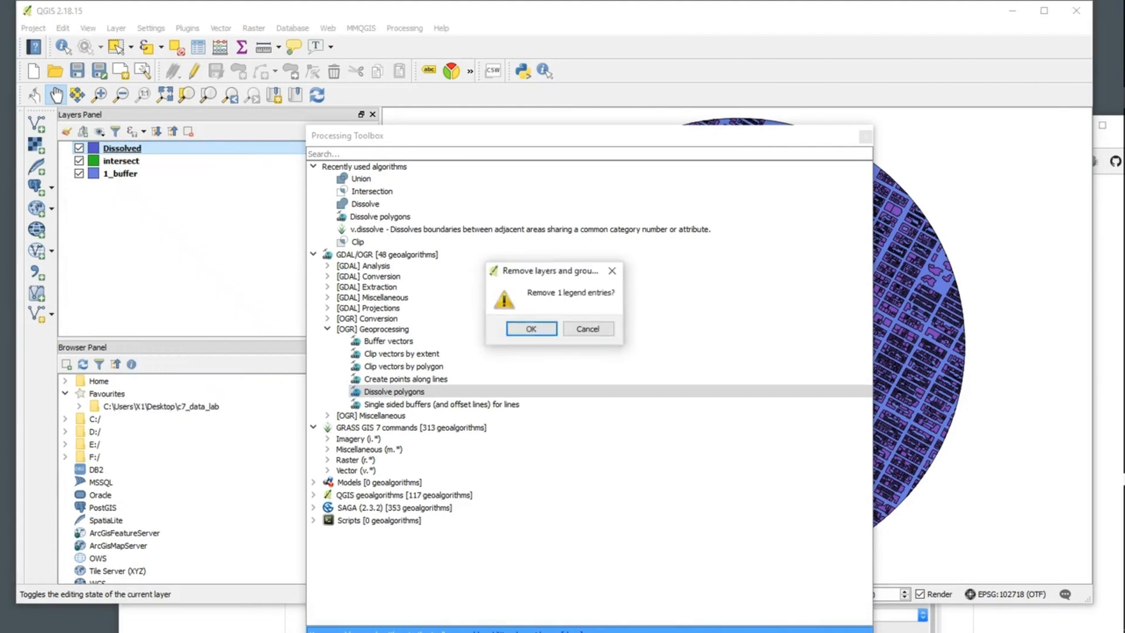
key(Return)
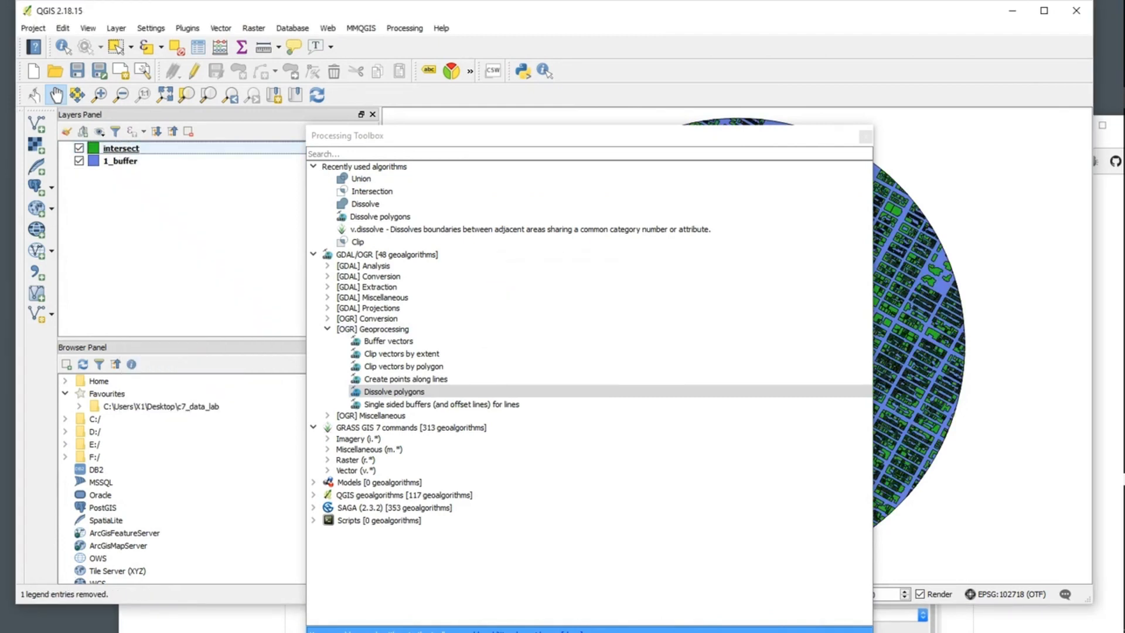
Review the intersect layer's field list in its properties and open the field calculator for that layer.
right_click(126, 150)
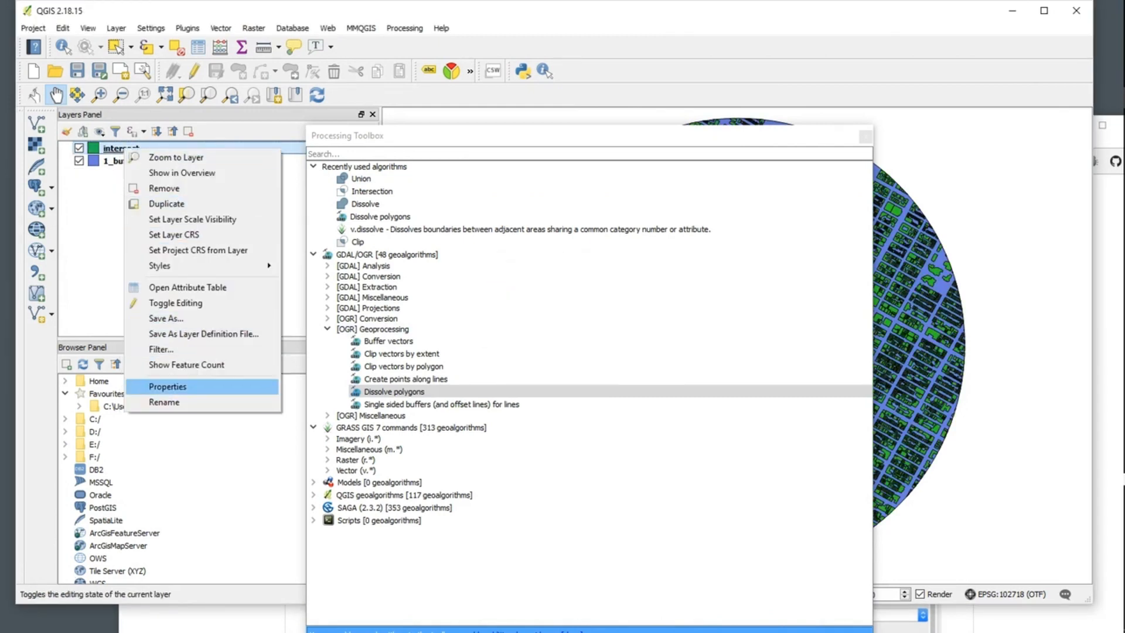
click(168, 387)
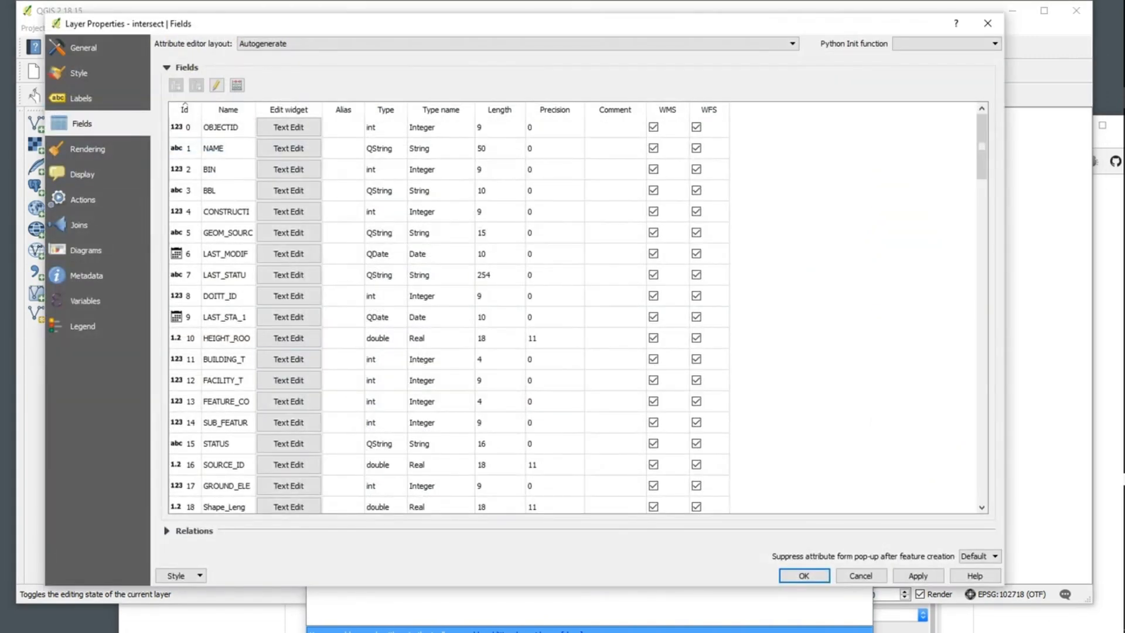
drag(982, 146, 983, 468)
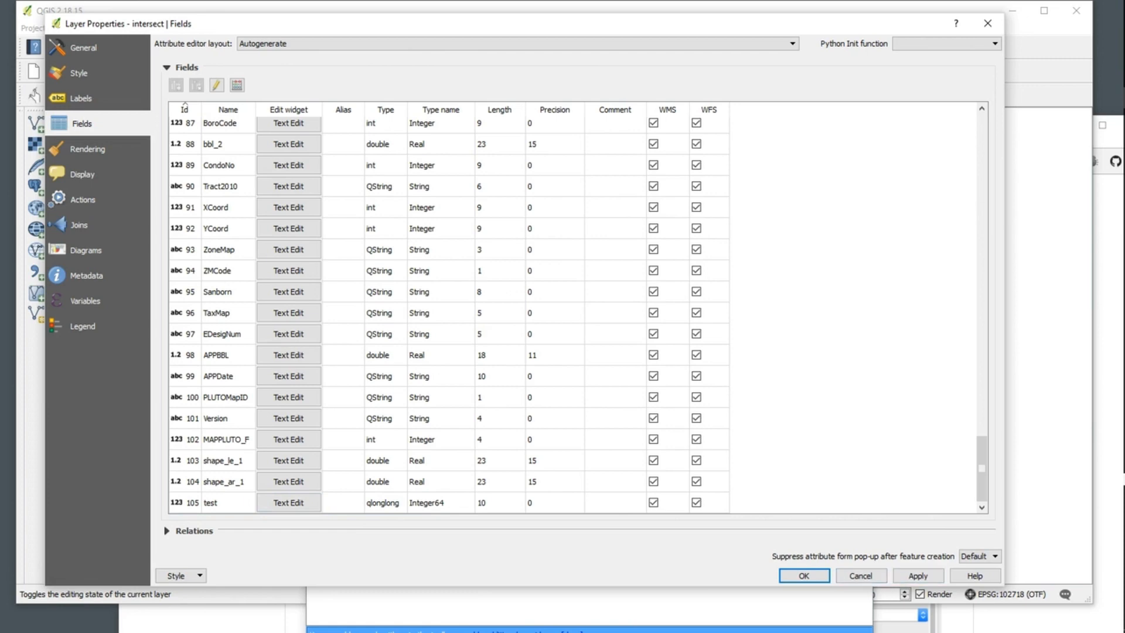
click(237, 85)
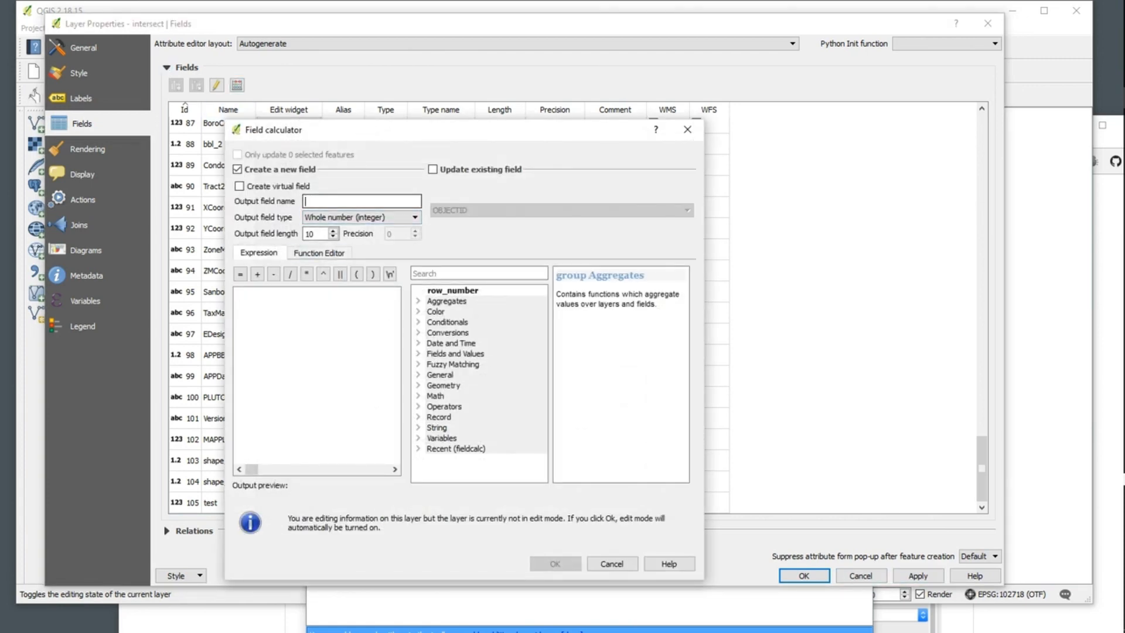
Create a whole number (integer) field named test2 in the intersect layer, filled with the expression 1.
text(test2)
click(373, 217)
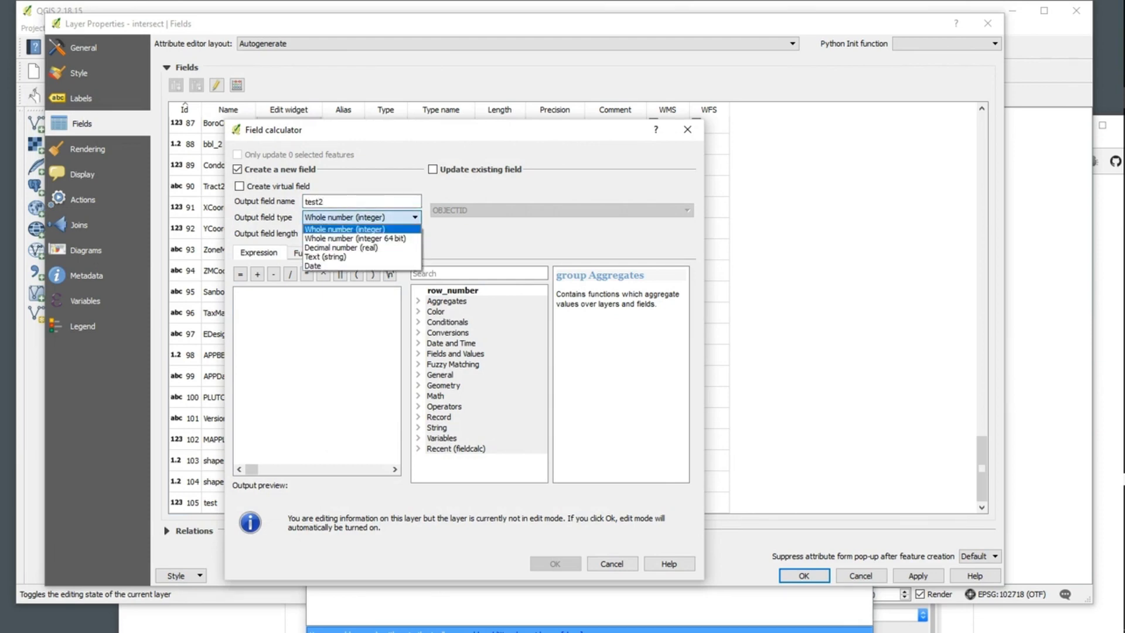
click(345, 229)
click(311, 329)
text(1)
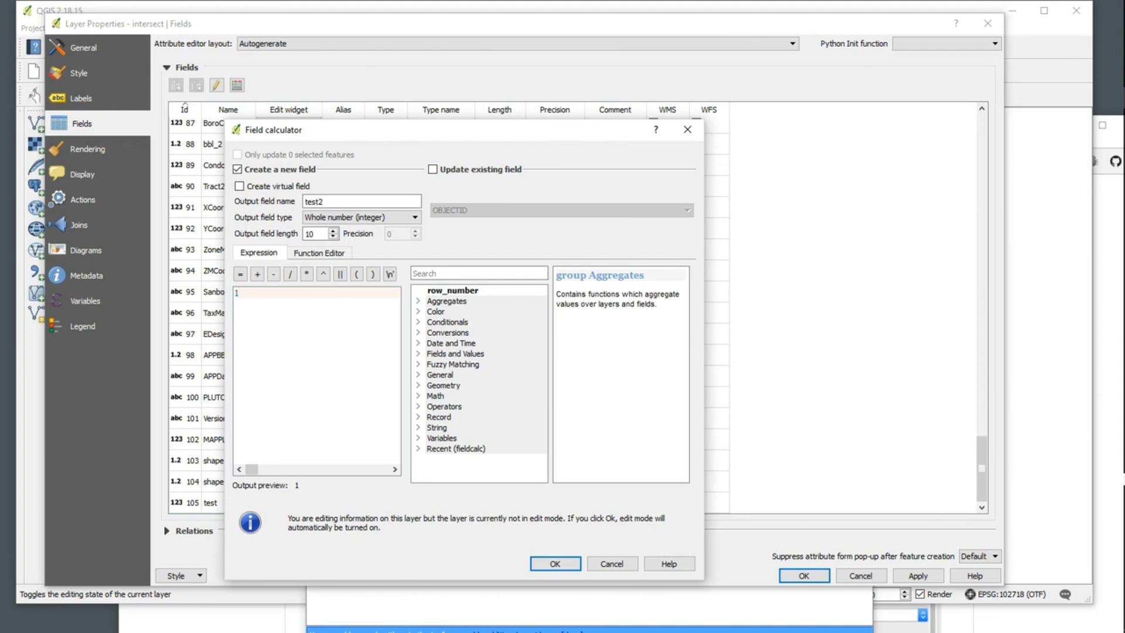
click(555, 563)
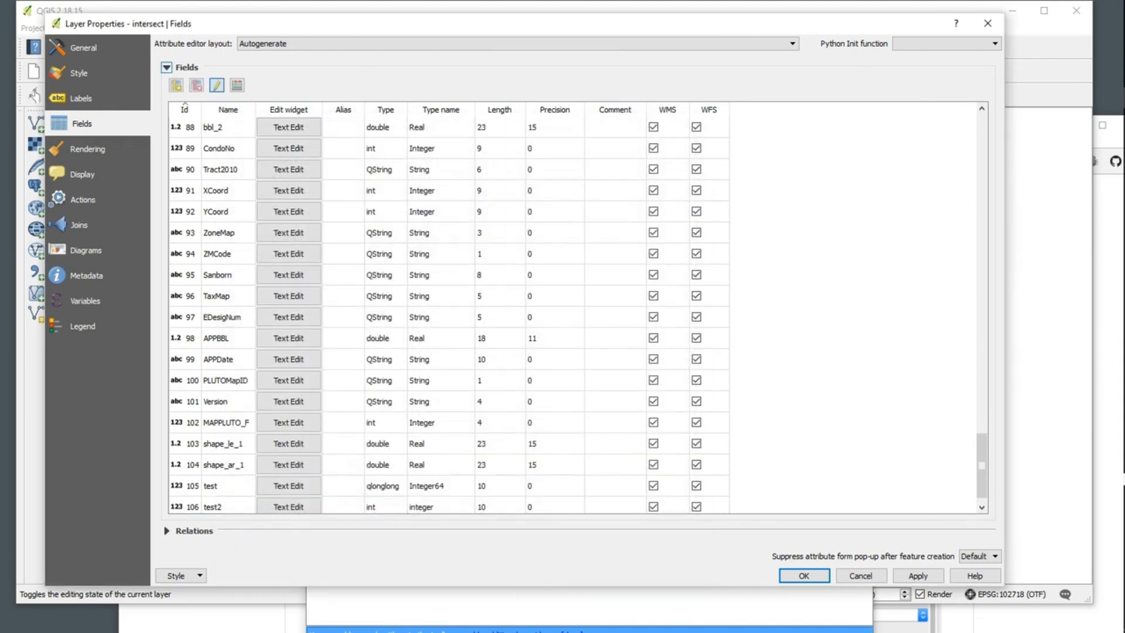
Apply and close the layer properties, and end editing on the intersect layer with its changes saved.
click(918, 576)
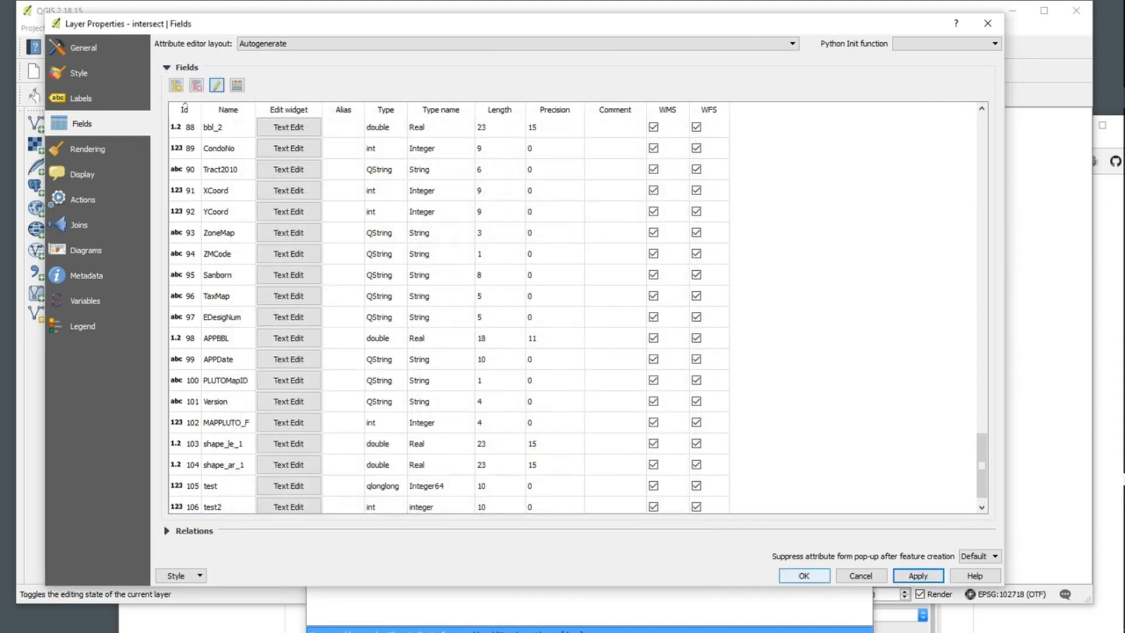
click(804, 576)
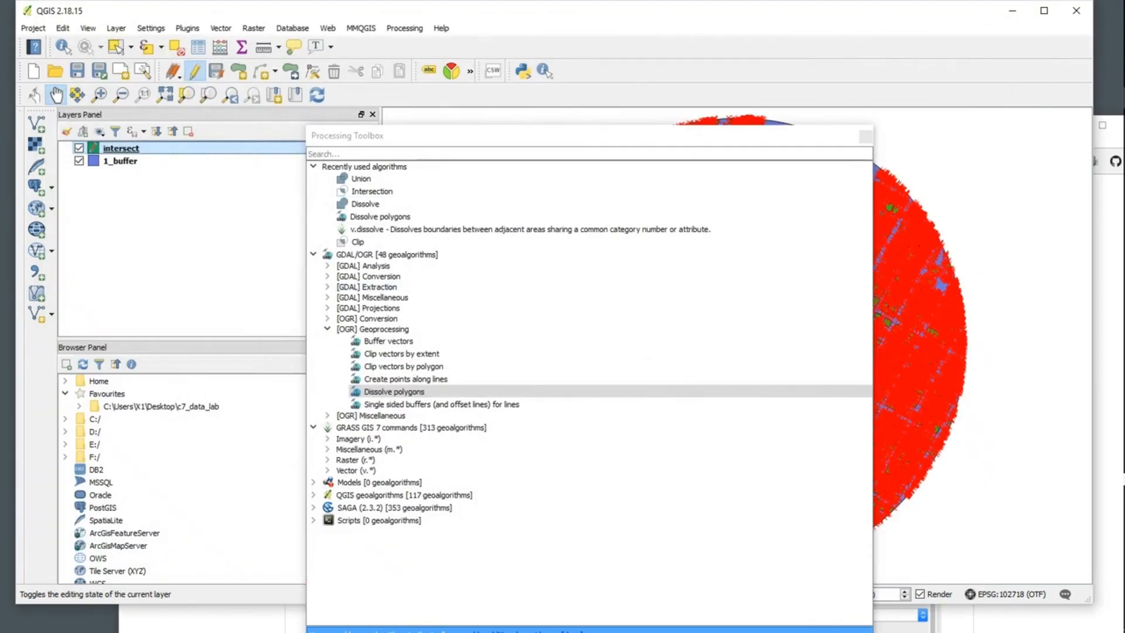
right_click(126, 148)
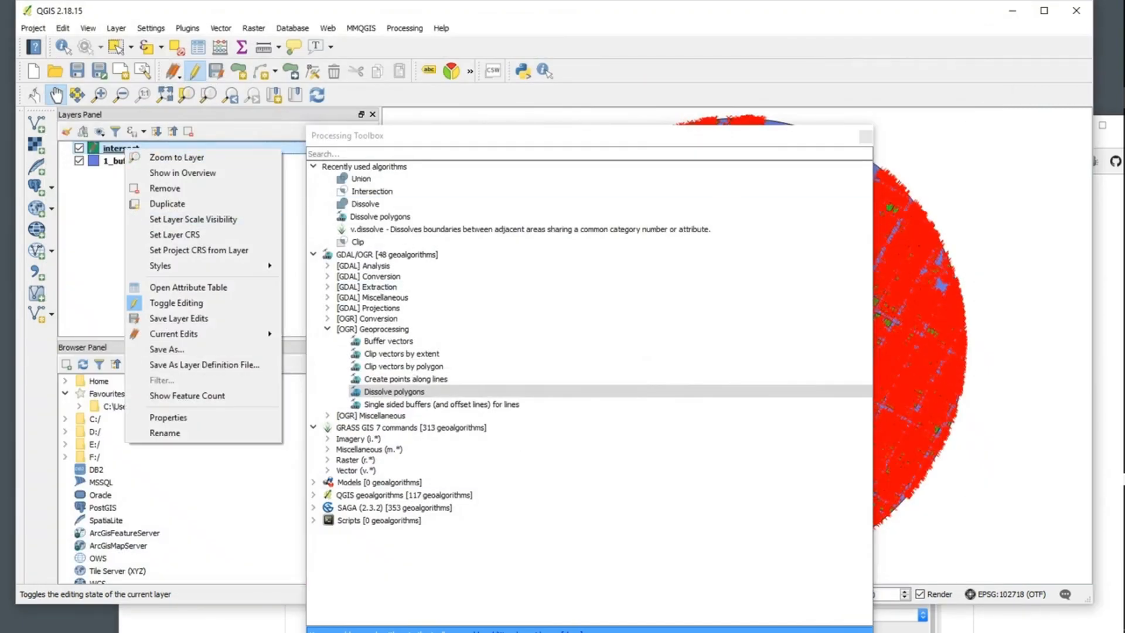
click(176, 303)
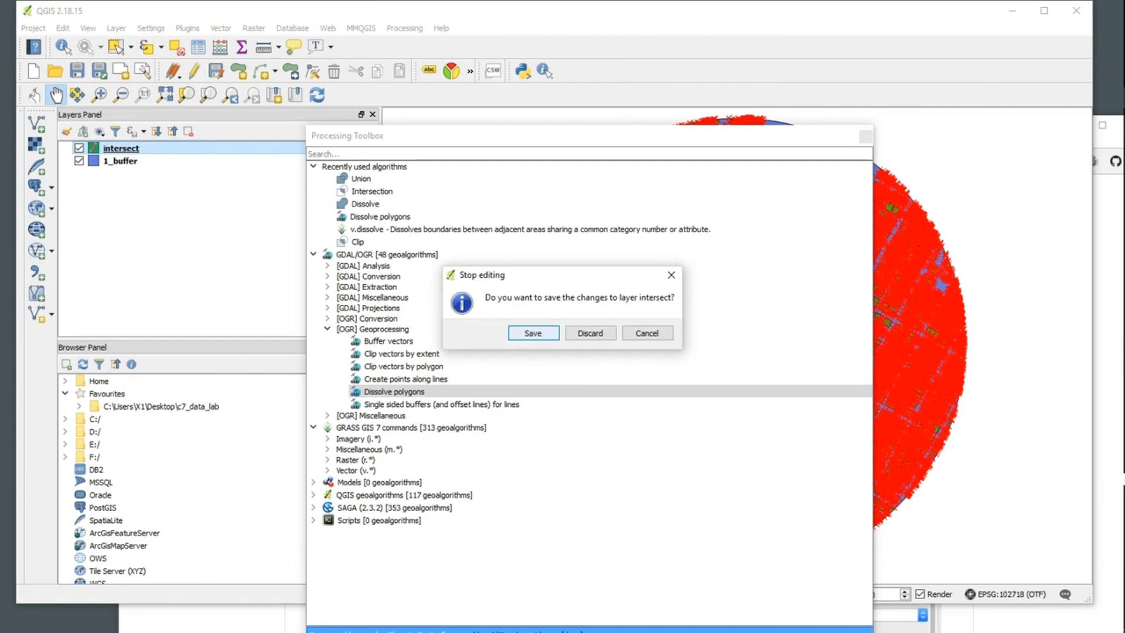
click(533, 332)
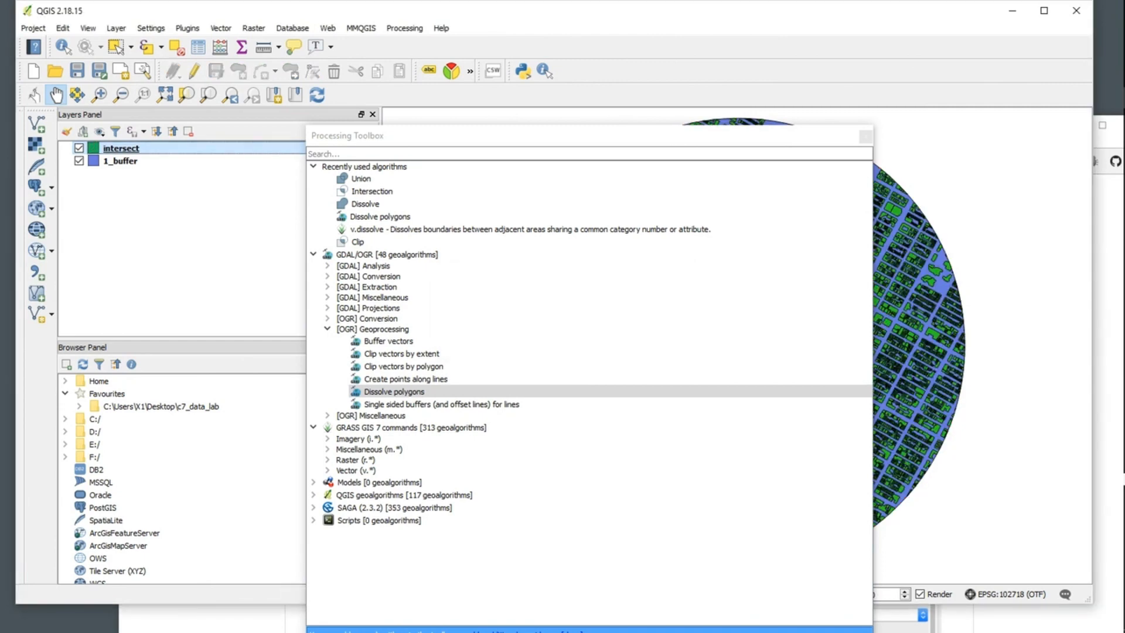
Check the test2 column from first to last record in the intersect attribute table, and close the table.
right_click(128, 149)
click(176, 287)
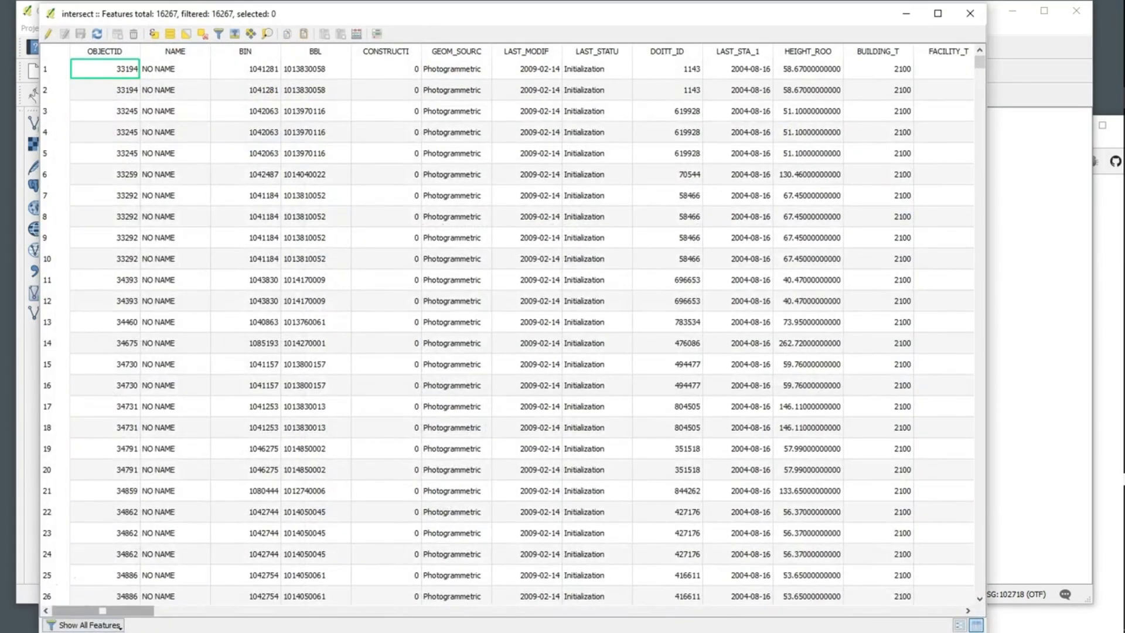
drag(103, 611, 910, 610)
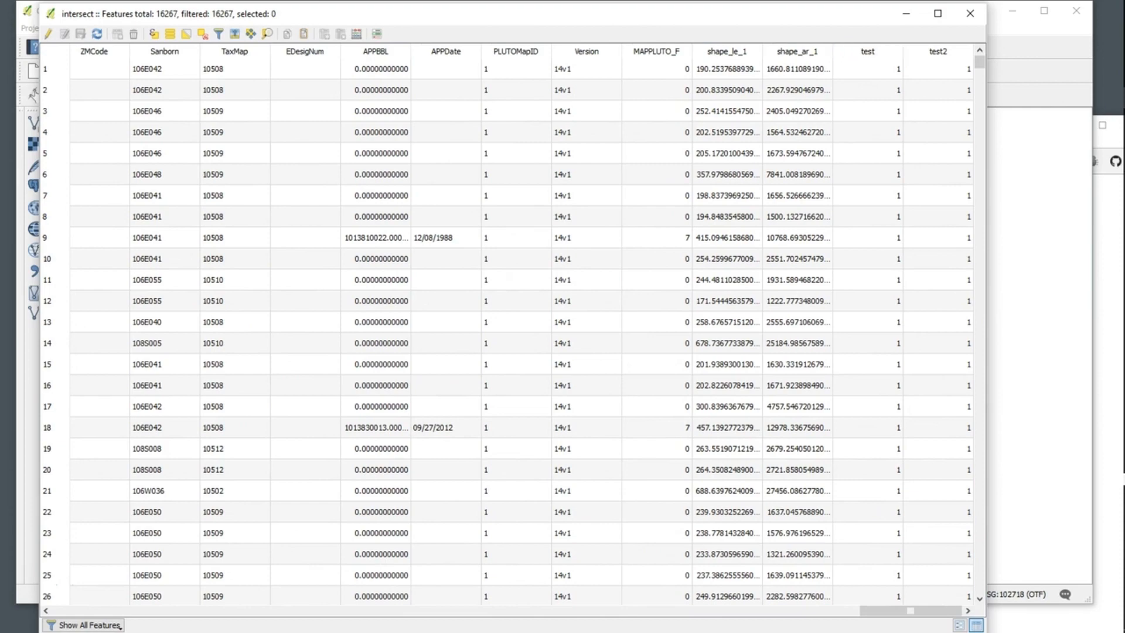
scroll(507, 333, down, 1)
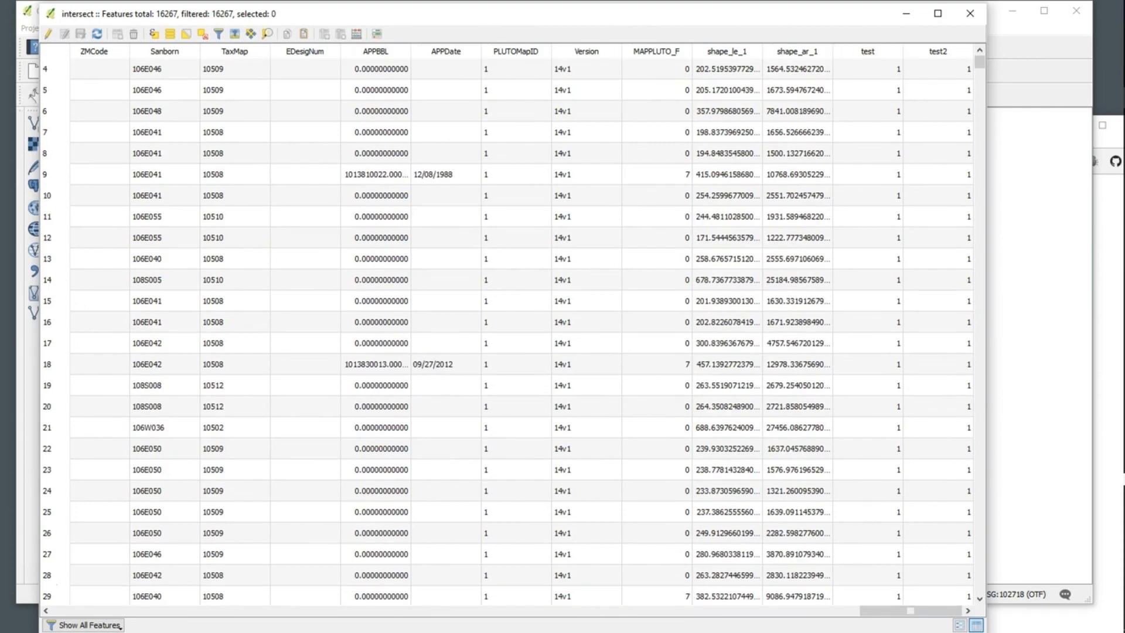
drag(980, 62, 980, 586)
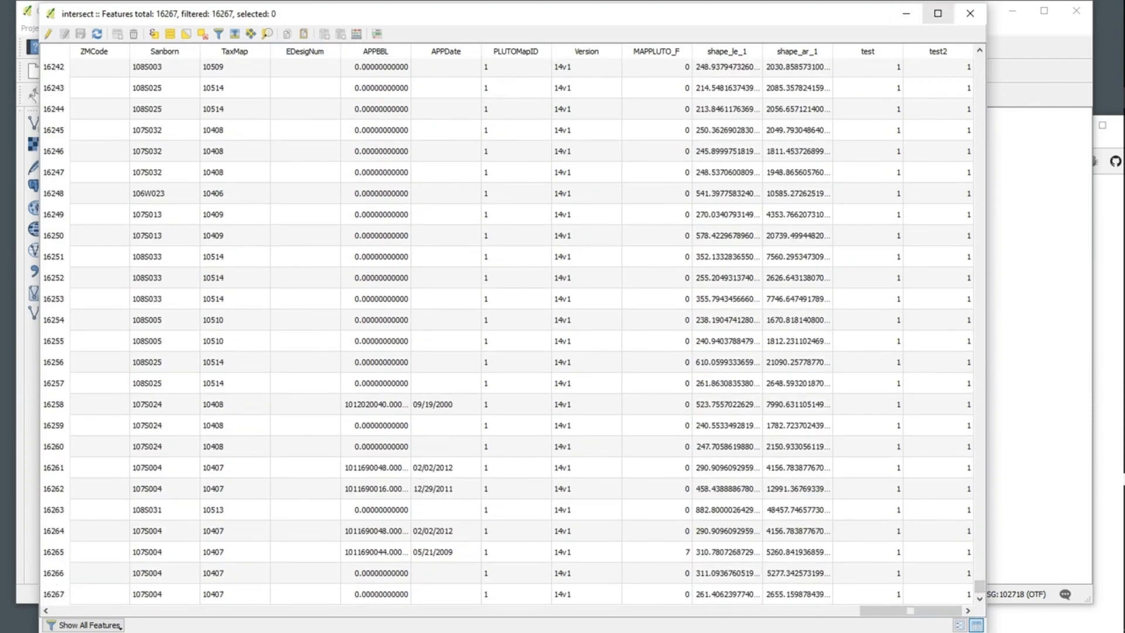
click(970, 13)
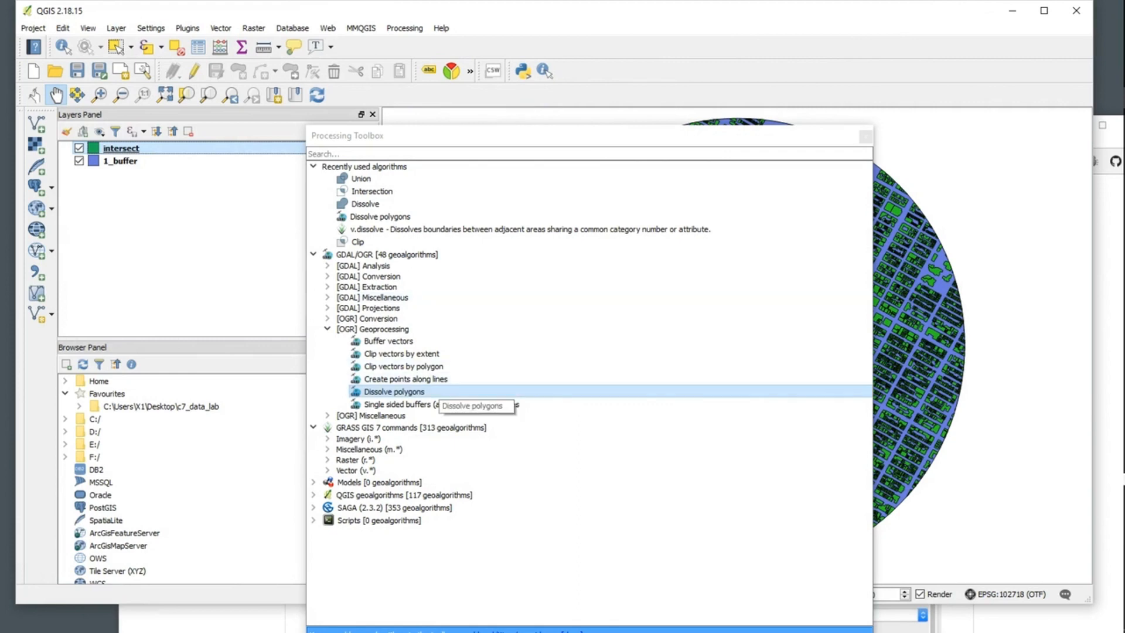
Run Dissolve polygons on the intersect layer with test2 as the dissolve field, output to a temporary file.
double_click(410, 392)
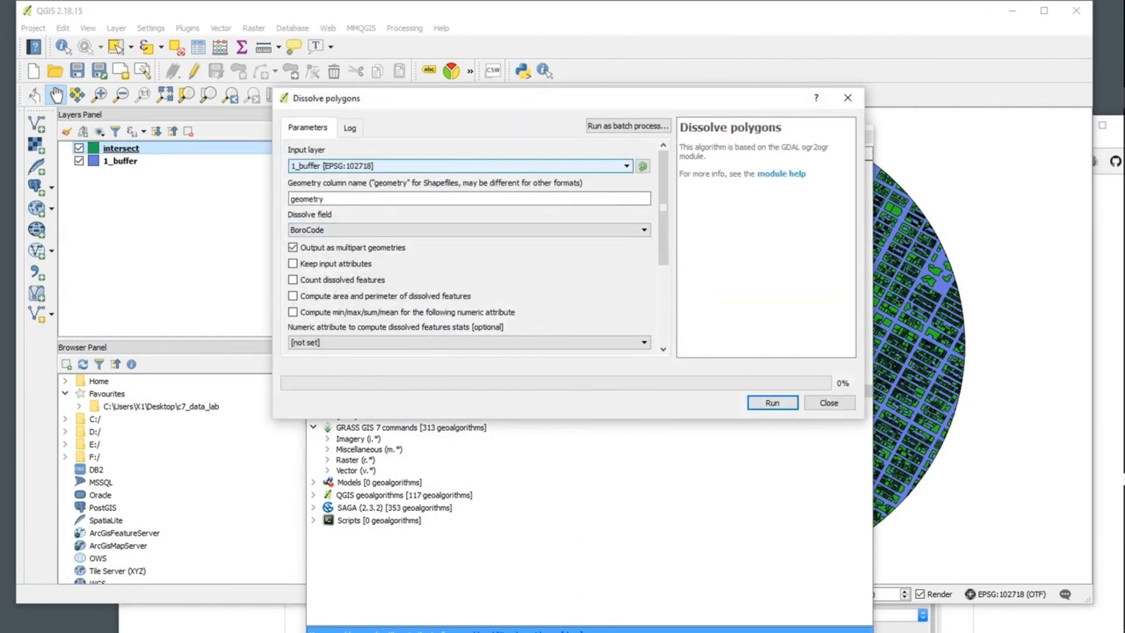
click(461, 166)
click(460, 187)
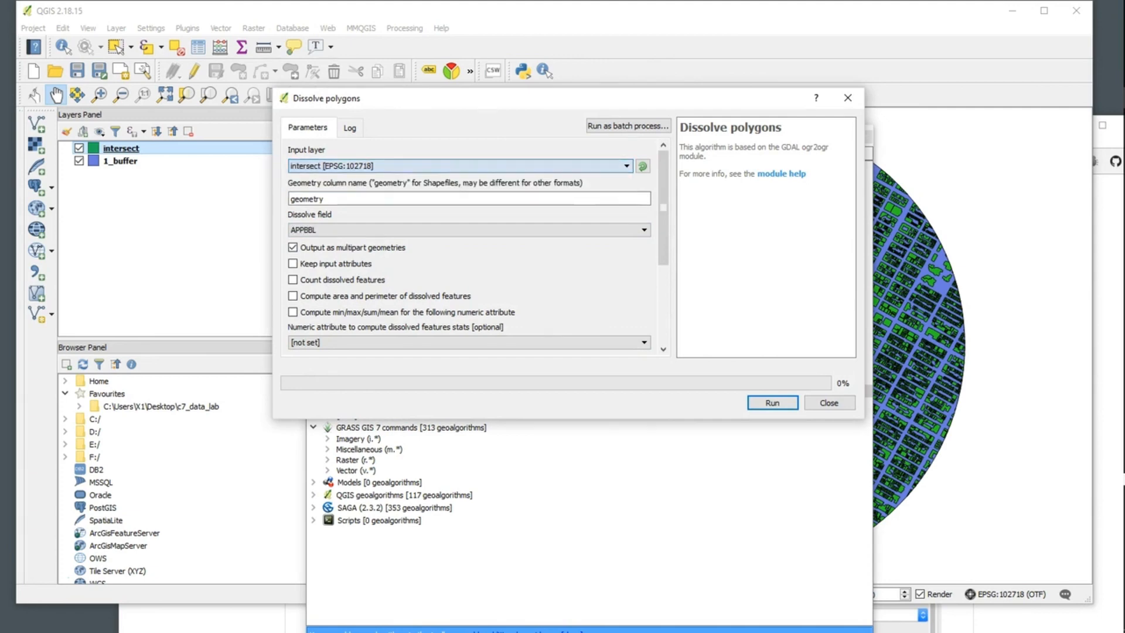
click(461, 230)
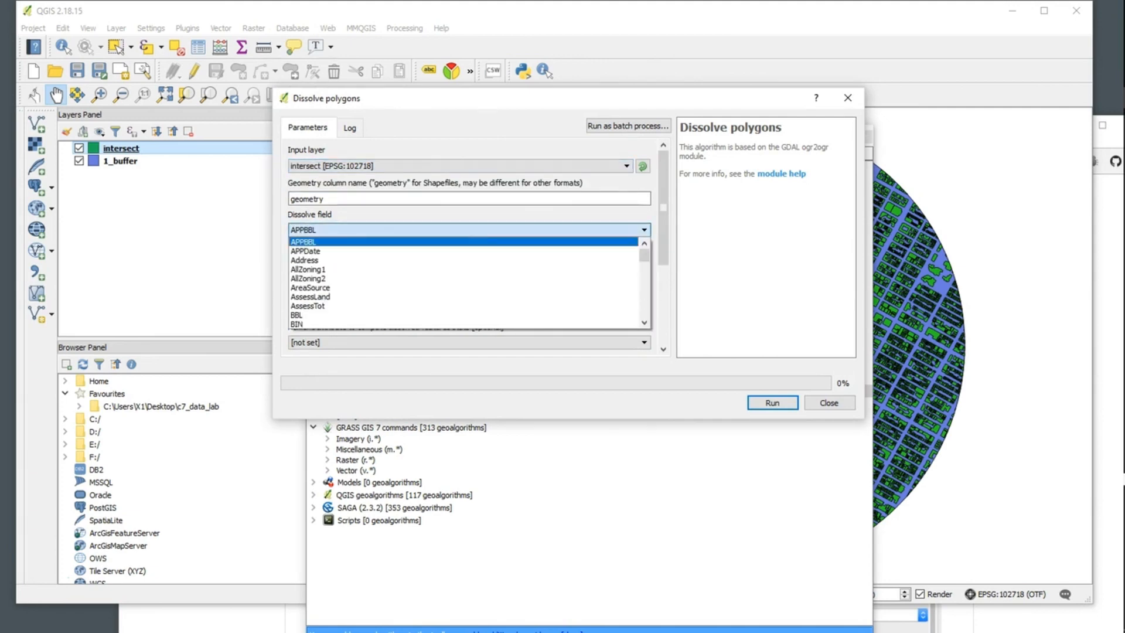
scroll(463, 281, down, 10)
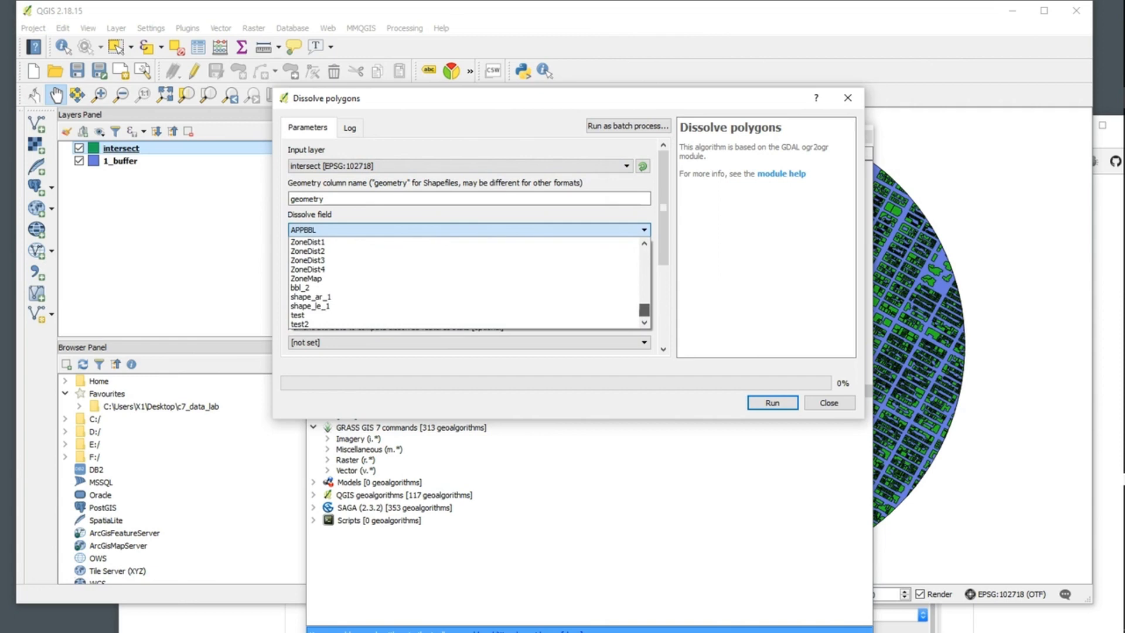
click(328, 324)
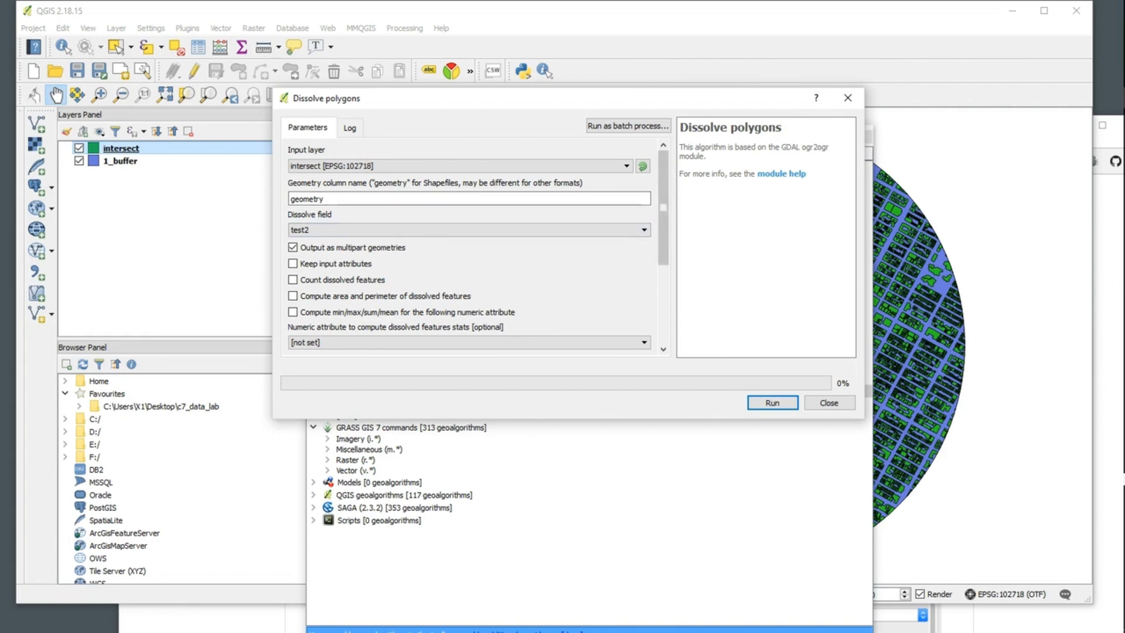
scroll(663, 246, down, 5)
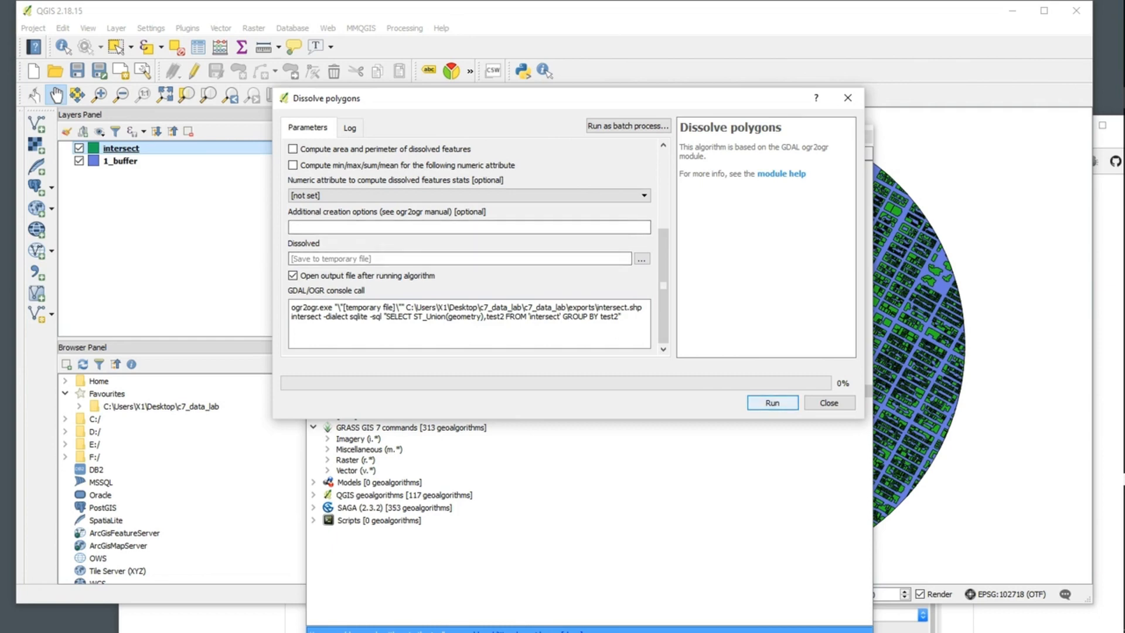
click(772, 403)
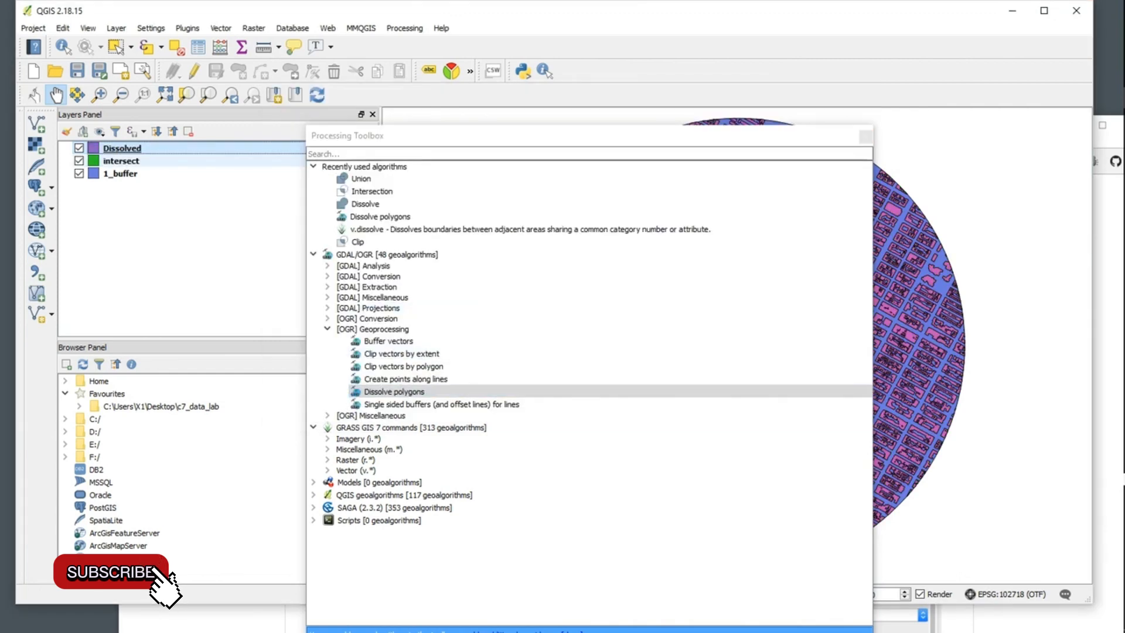
Open the Dissolved layer's attribute table beside the map and select record 1.
drag(457, 154, 442, 314)
click(127, 149)
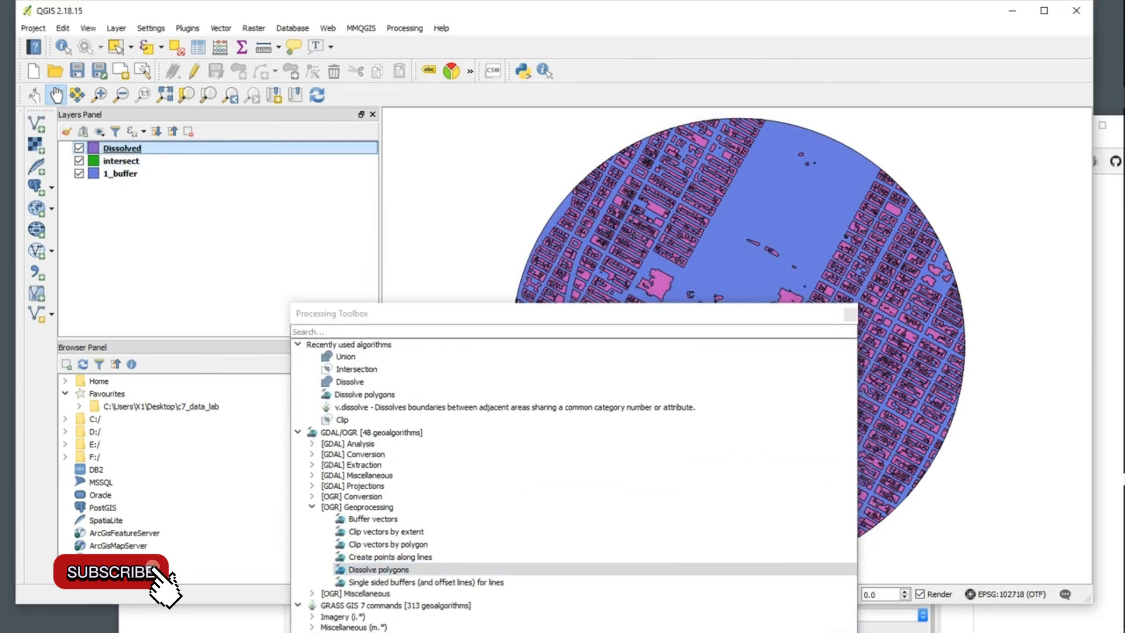
right_click(127, 150)
click(190, 288)
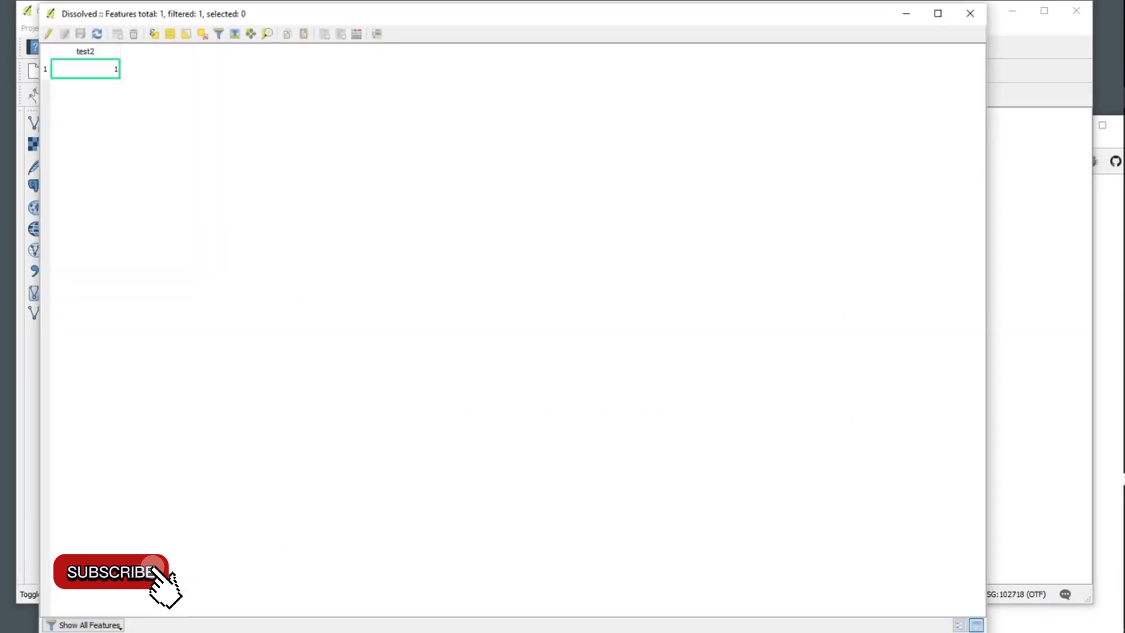
drag(188, 14, 295, 430)
click(159, 218)
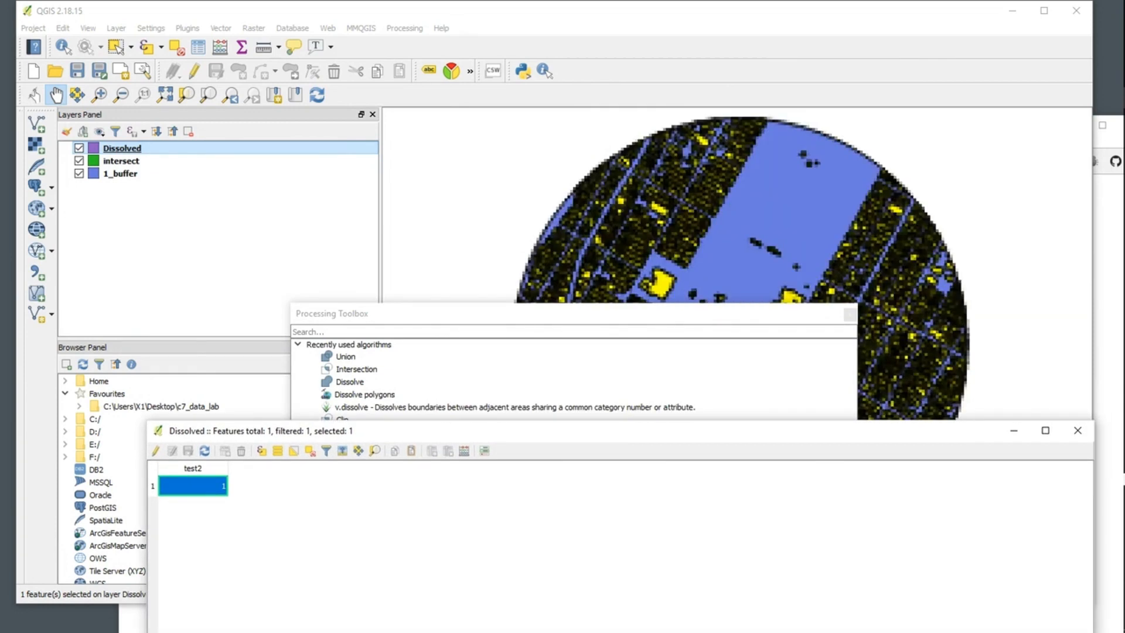
Inspect the selected dissolved building shapes up close on the map, and close the attribute table and Processing Toolbox.
scroll(703, 227, up, 2)
drag(295, 431, 273, 286)
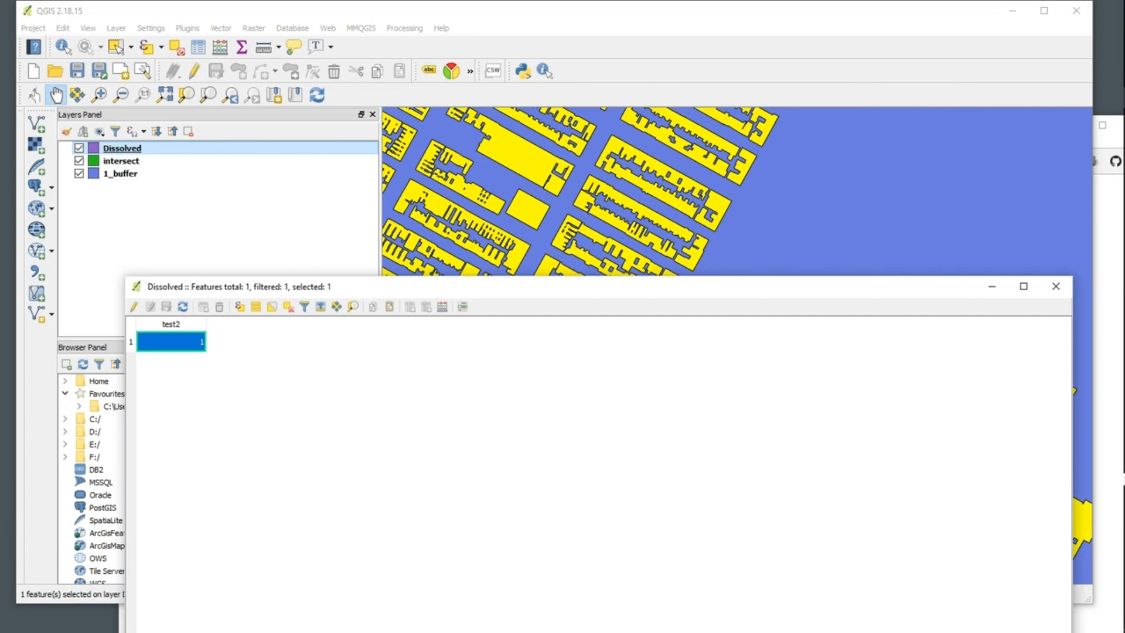
drag(410, 287, 361, 270)
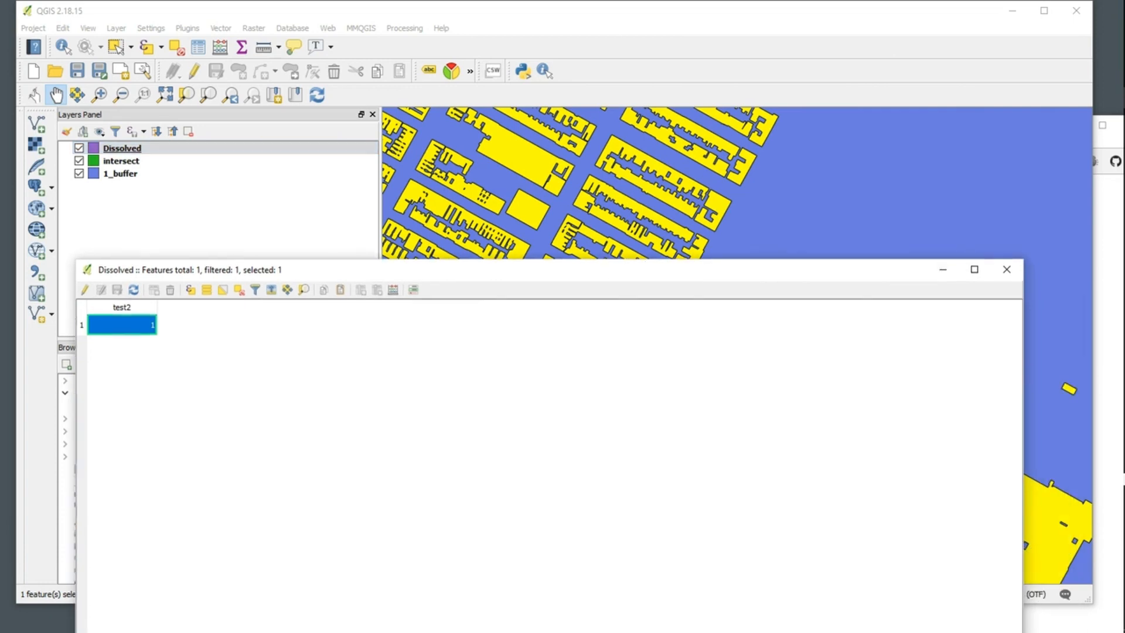
click(1007, 270)
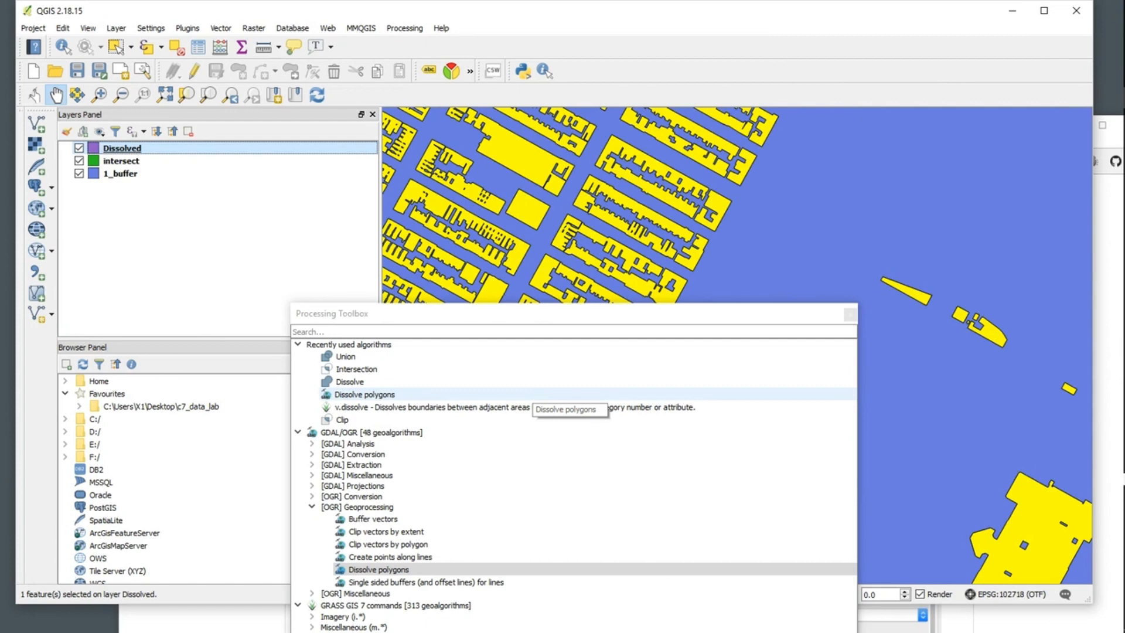
drag(532, 313, 501, 126)
click(819, 125)
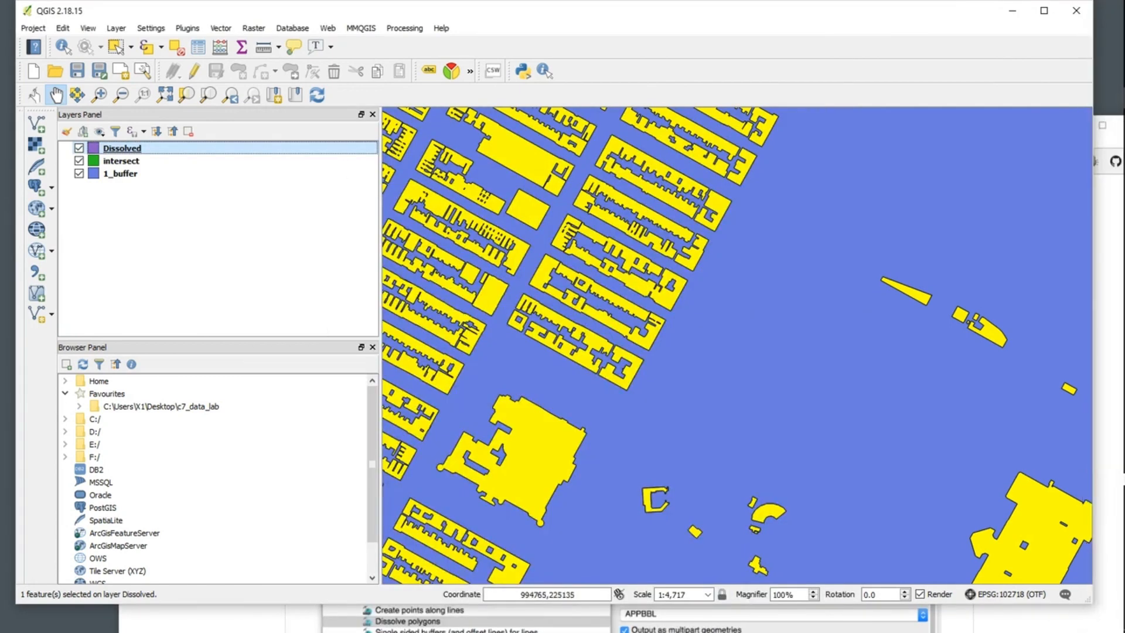
Switch to the Class 7 Lab page in the browser and read the instructions for steps 7 and 8 on feature geometry and assigning values.
click(1109, 234)
drag(762, 130, 711, 15)
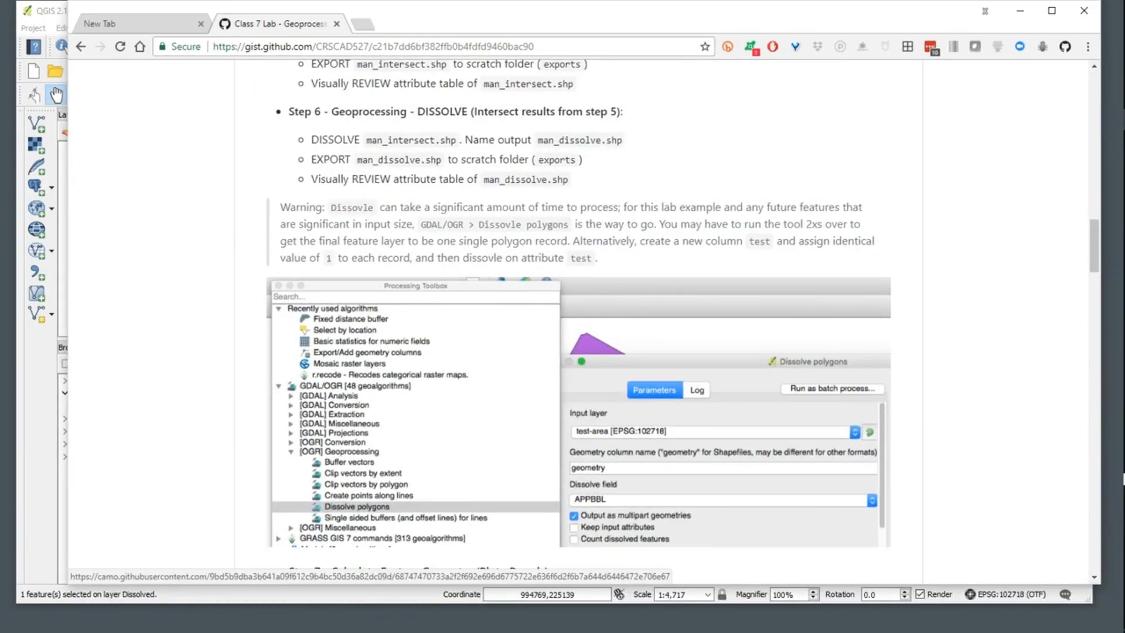
scroll(578, 316, down, 3)
scroll(579, 317, down, 6)
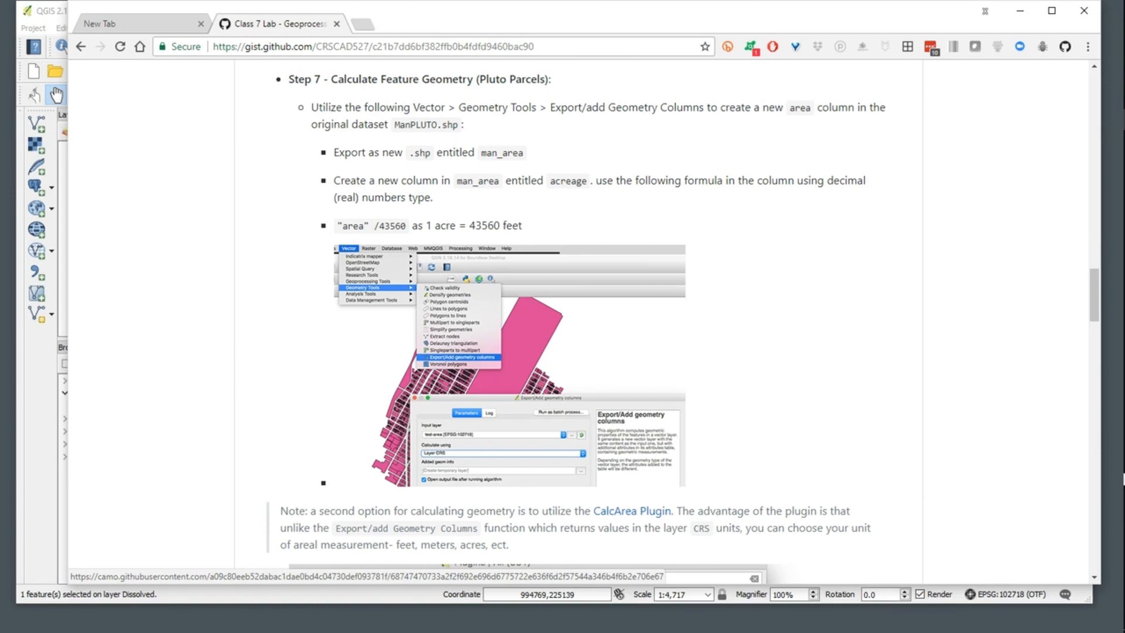
scroll(579, 317, down, 10)
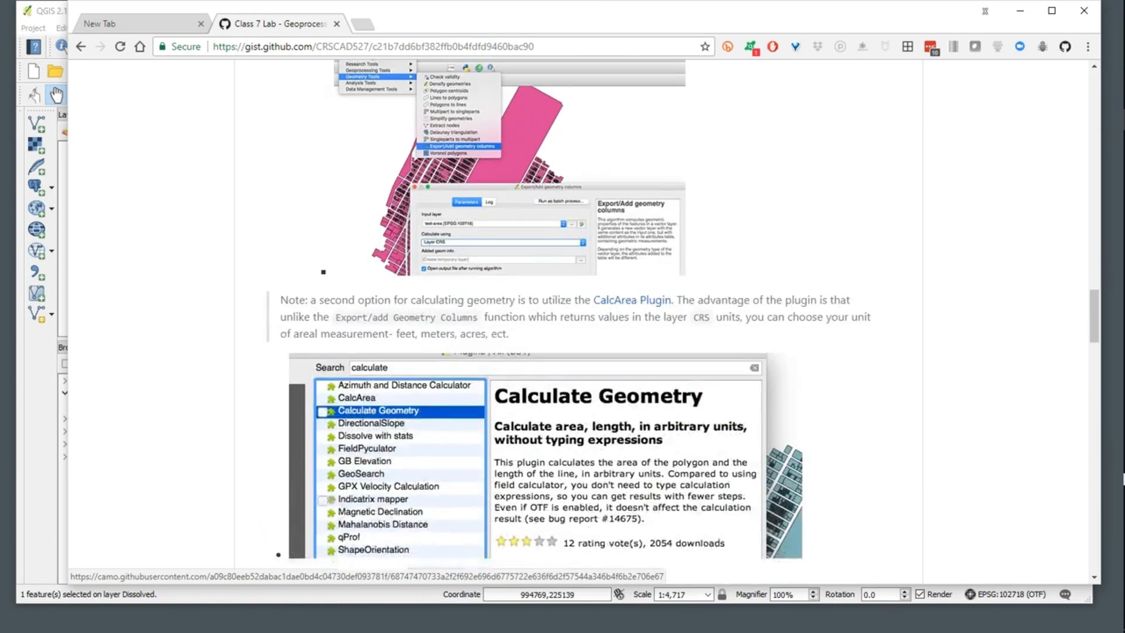
scroll(579, 317, down, 3)
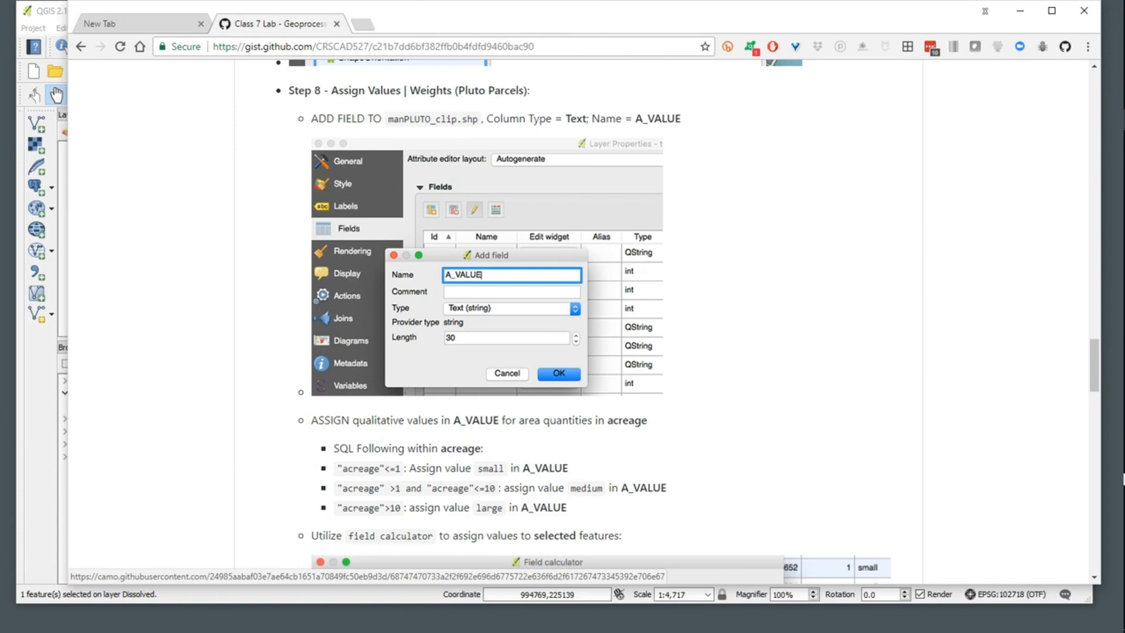
scroll(586, 321, down, 1)
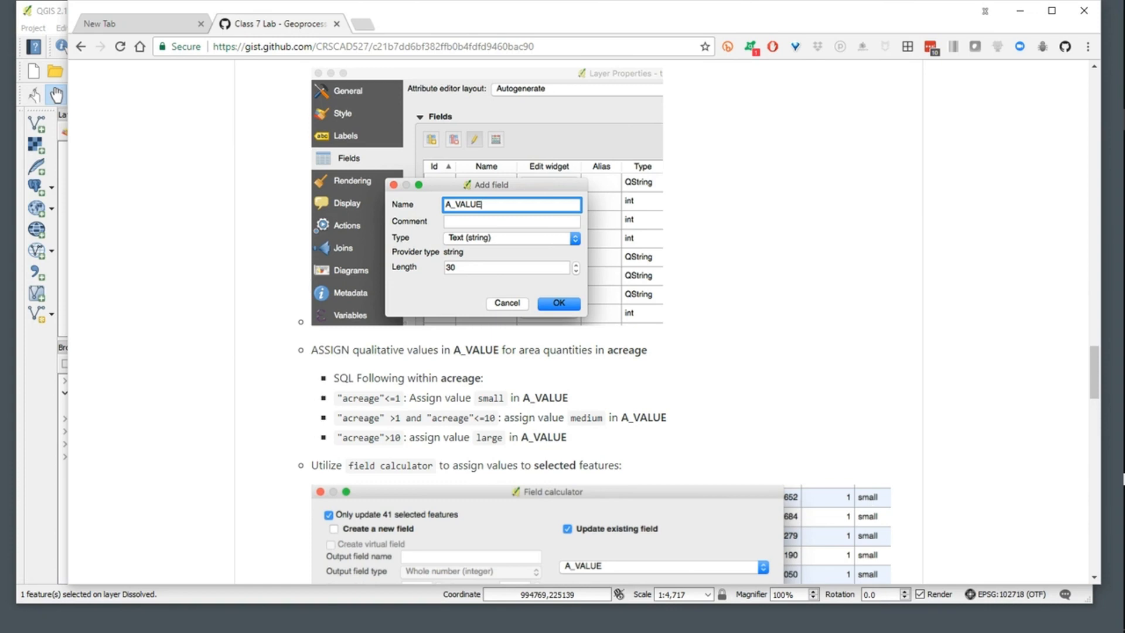
scroll(579, 322, down, 2)
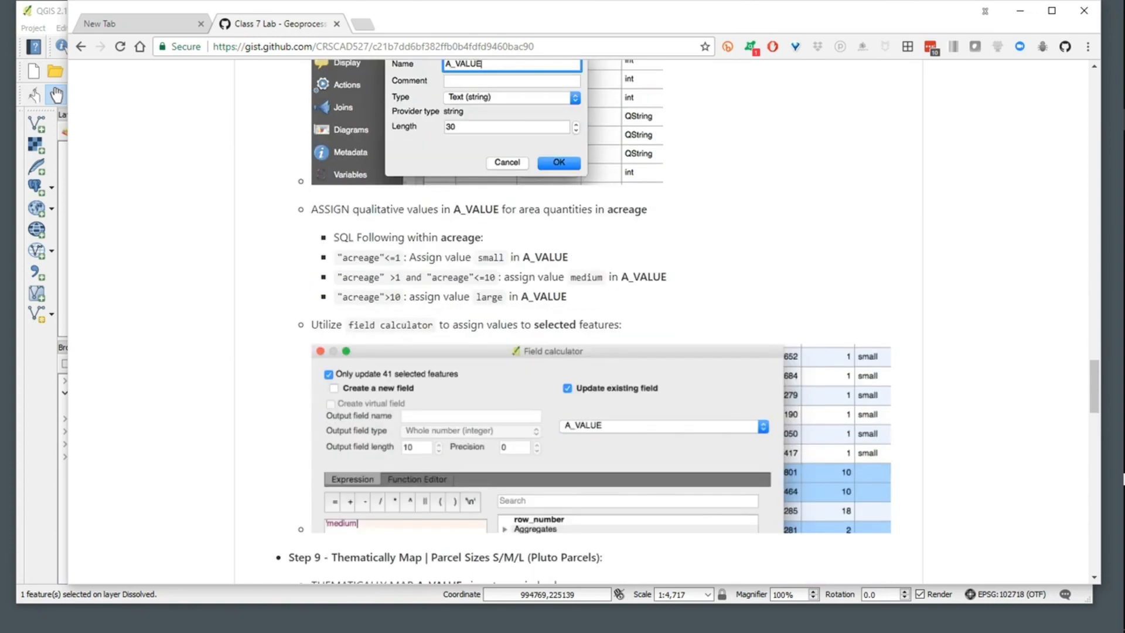
scroll(579, 322, down, 1)
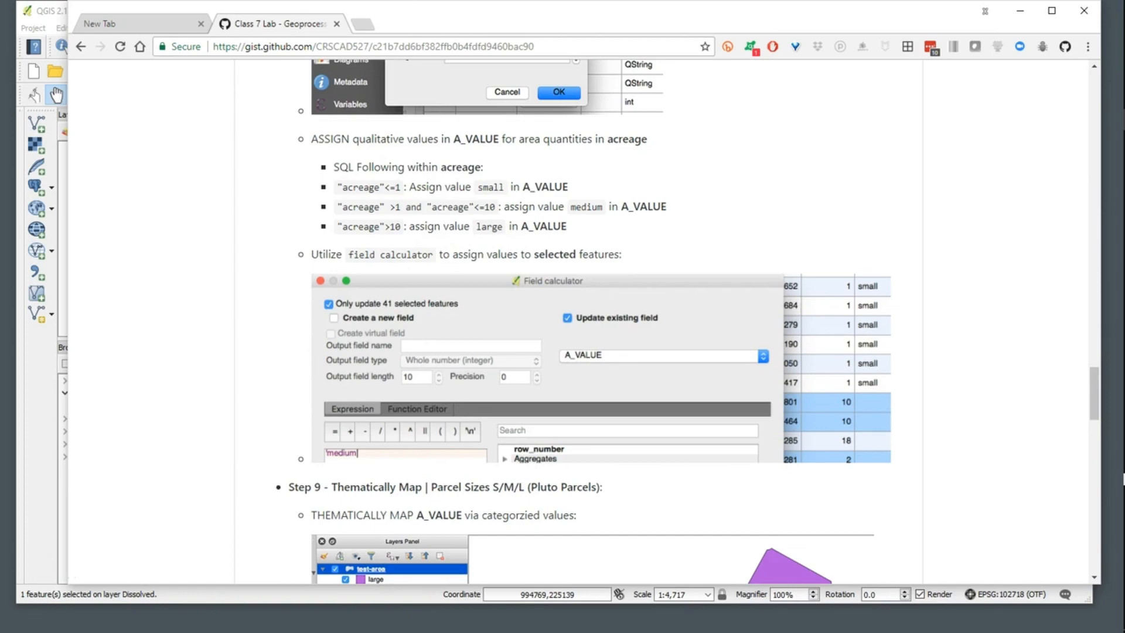
scroll(579, 322, up, 15)
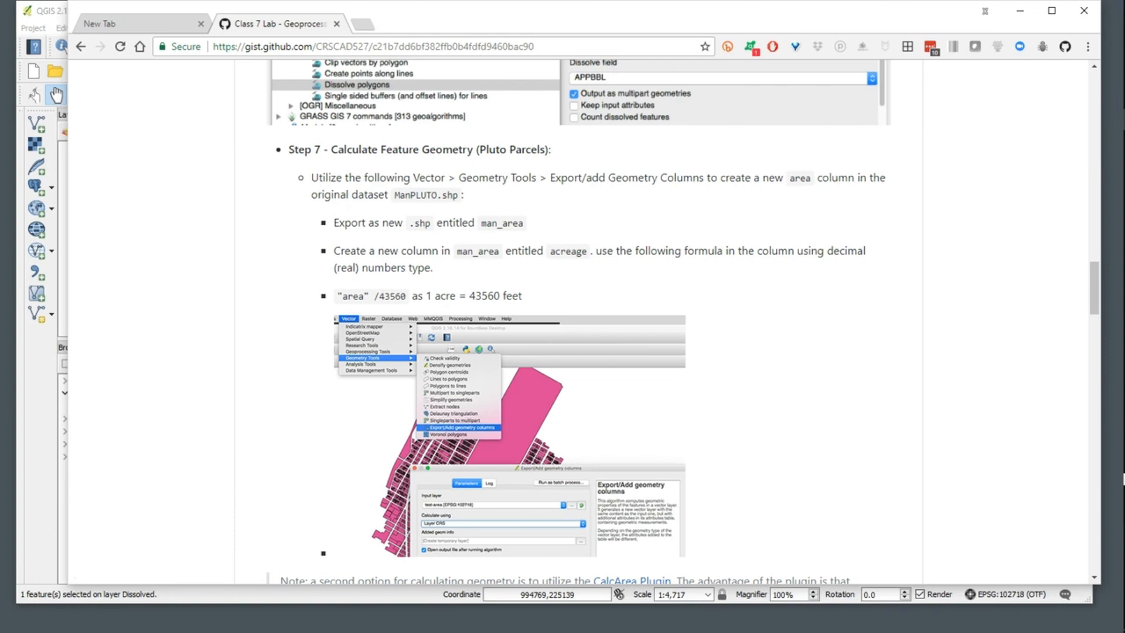
Return to QGIS and start a new empty project, discarding the changes to the current one.
drag(528, 16, 776, 271)
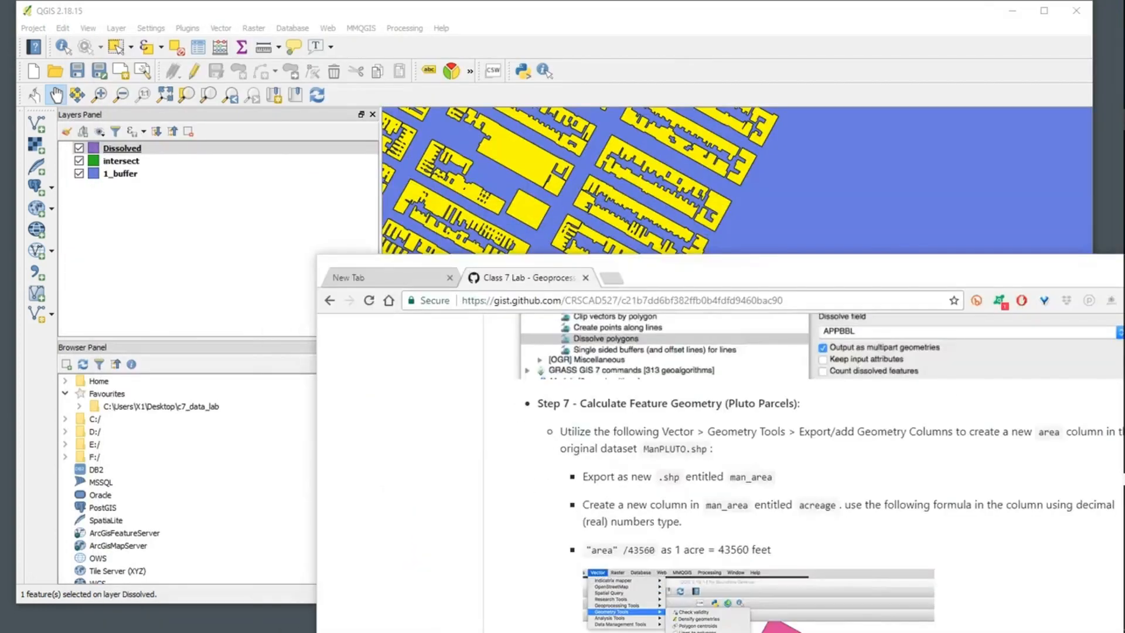
click(234, 246)
click(34, 71)
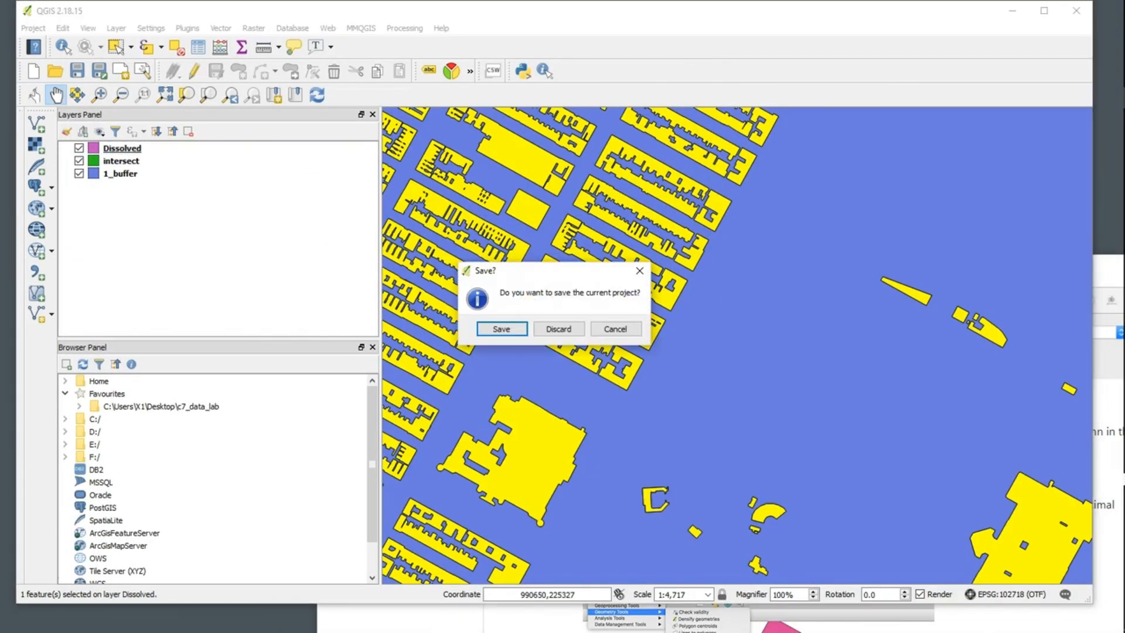
click(558, 328)
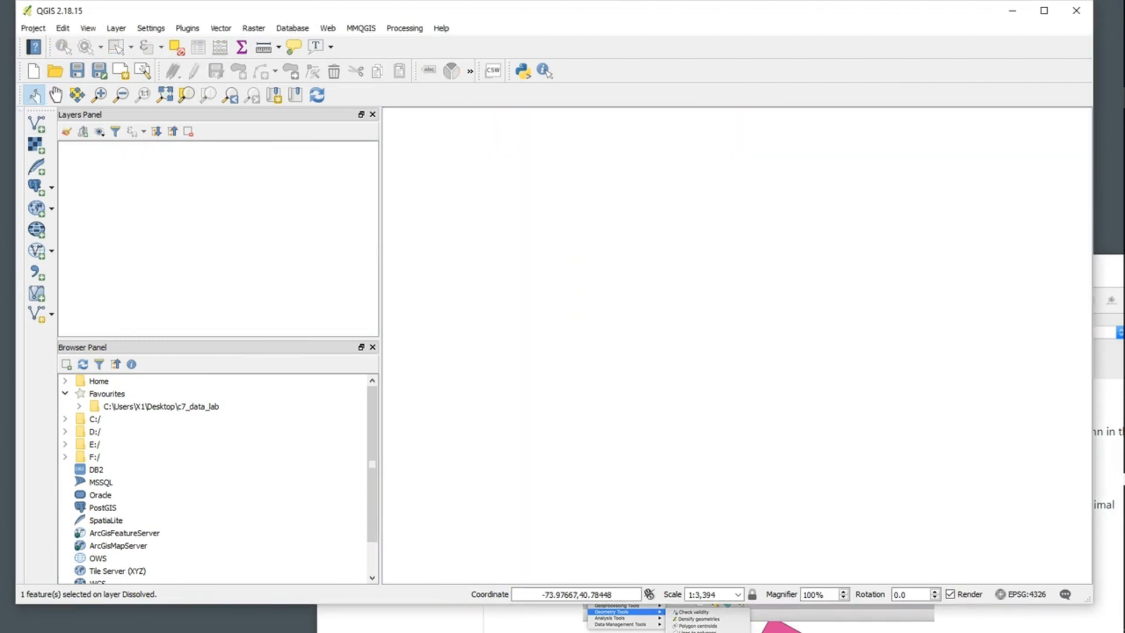
Add the man_pluto.shp parcel shapefile from the inner c7_data_lab folder as a vector layer.
click(36, 123)
click(635, 237)
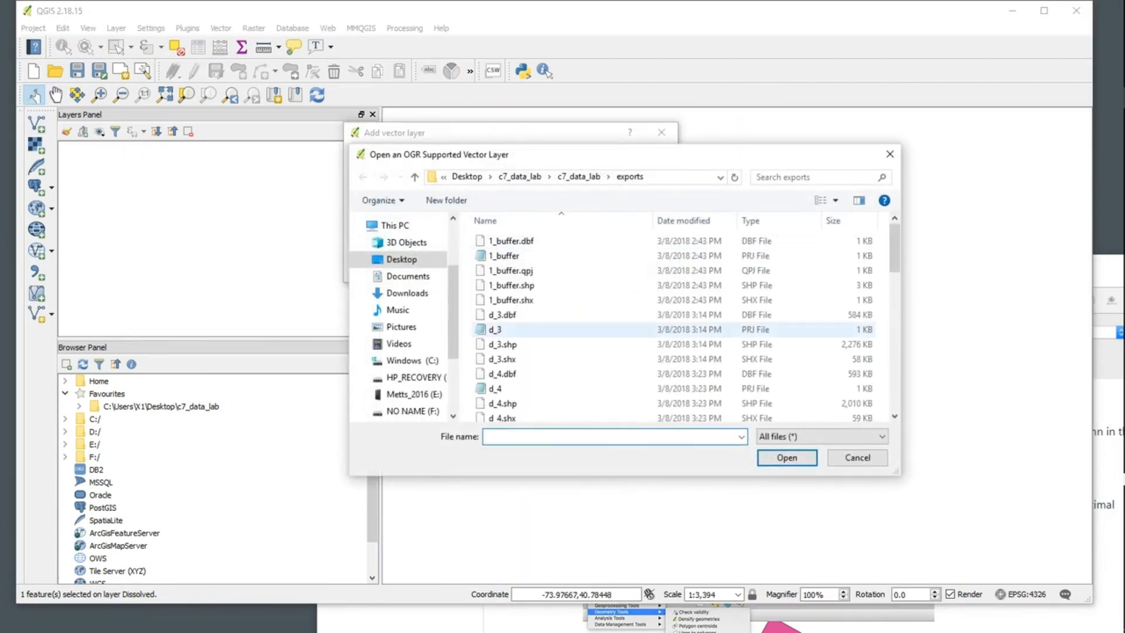
scroll(762, 258, down, 10)
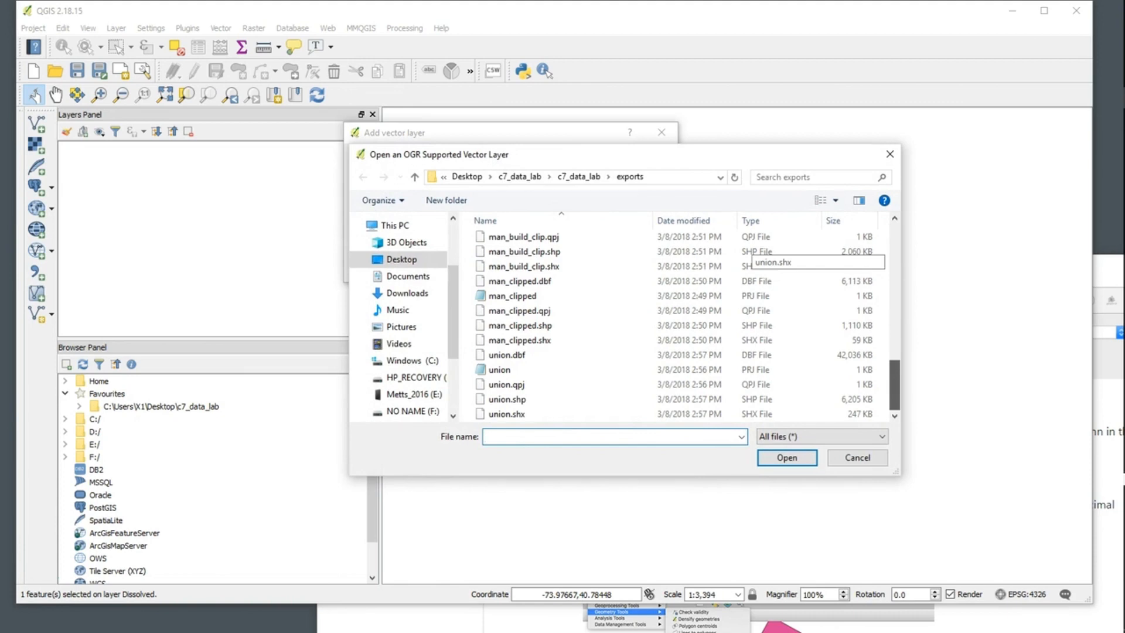
scroll(597, 331, up, 2)
scroll(597, 330, up, 2)
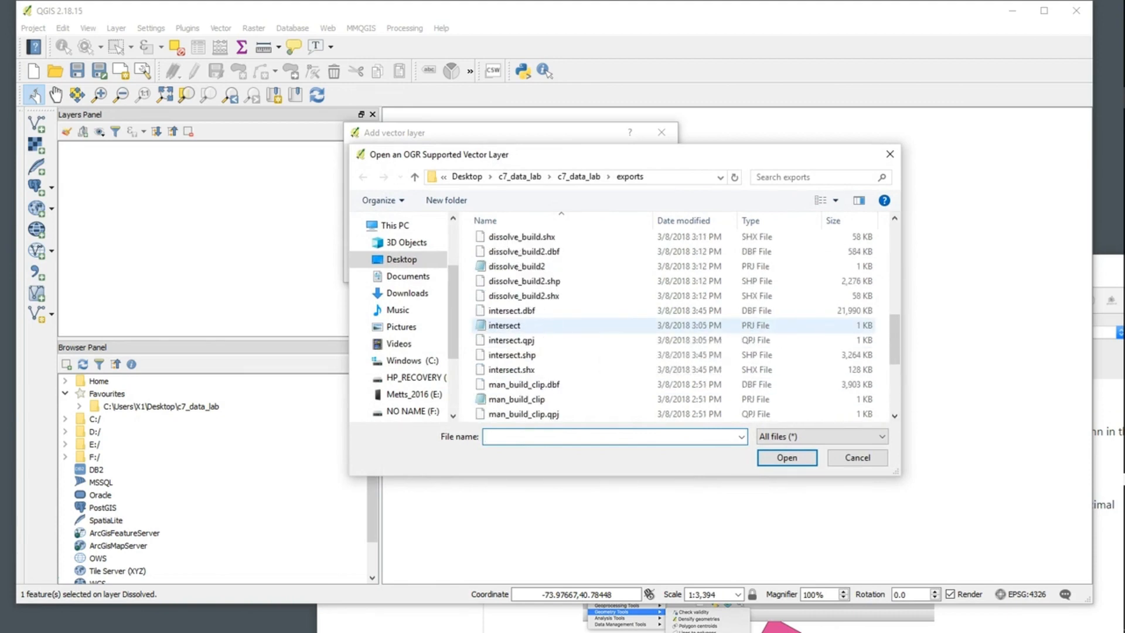
scroll(597, 329, down, 2)
click(596, 177)
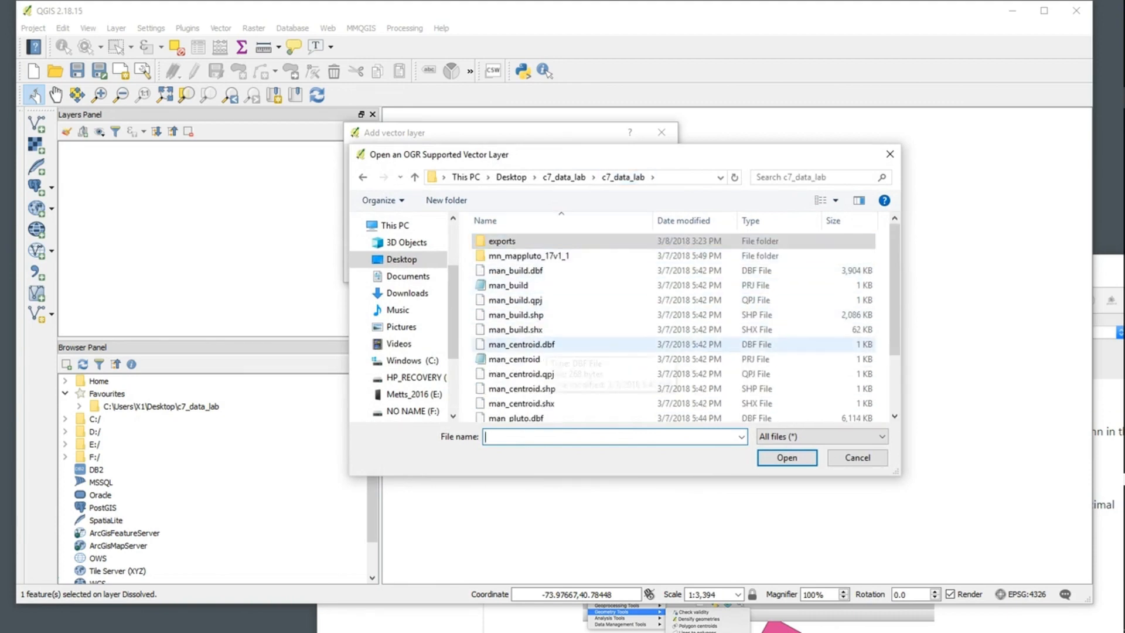
scroll(527, 352, down, 2)
click(516, 384)
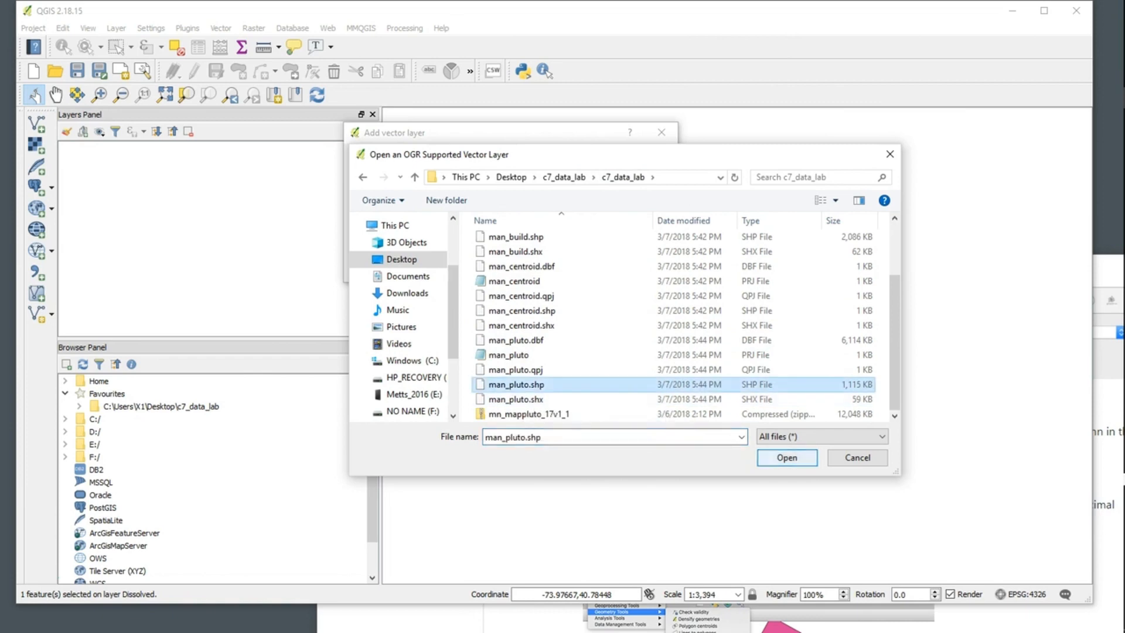
click(788, 458)
click(530, 265)
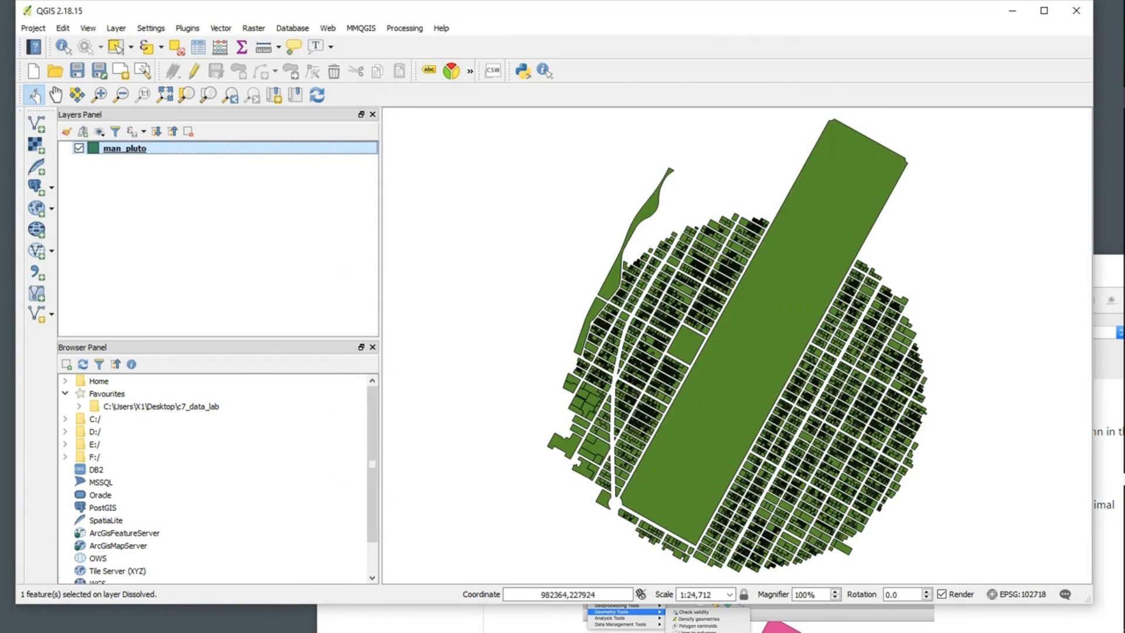
Open the man_pluto attribute table, review its last columns including SHAPE_Leng and SHAPE_Area, and close it.
right_click(127, 149)
click(153, 289)
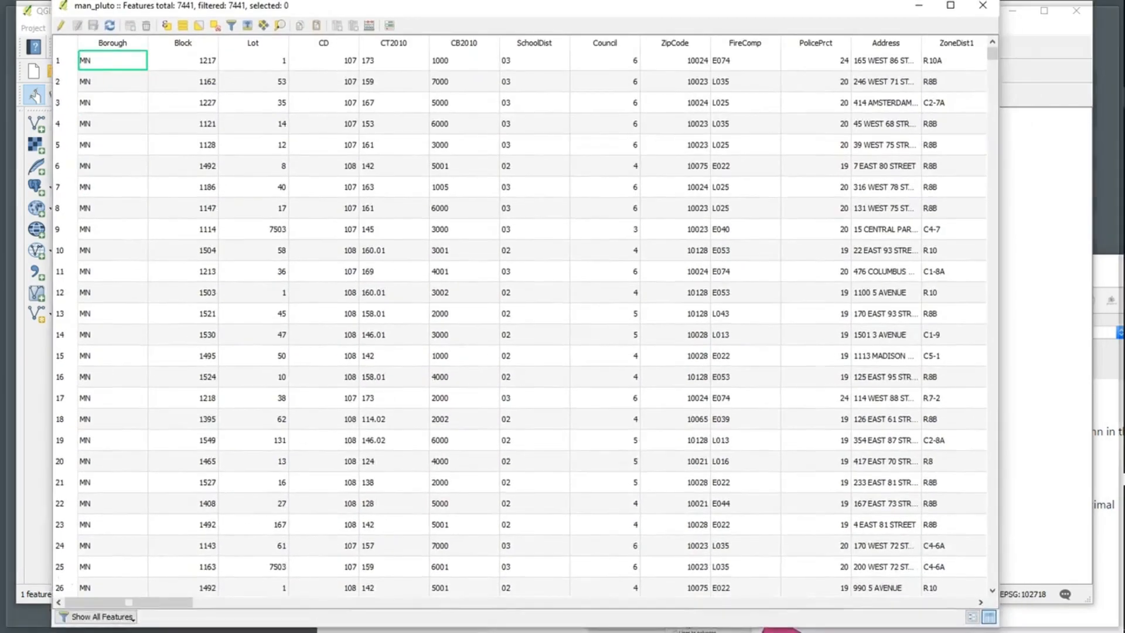
drag(526, 6, 525, 0)
drag(109, 608, 1004, 608)
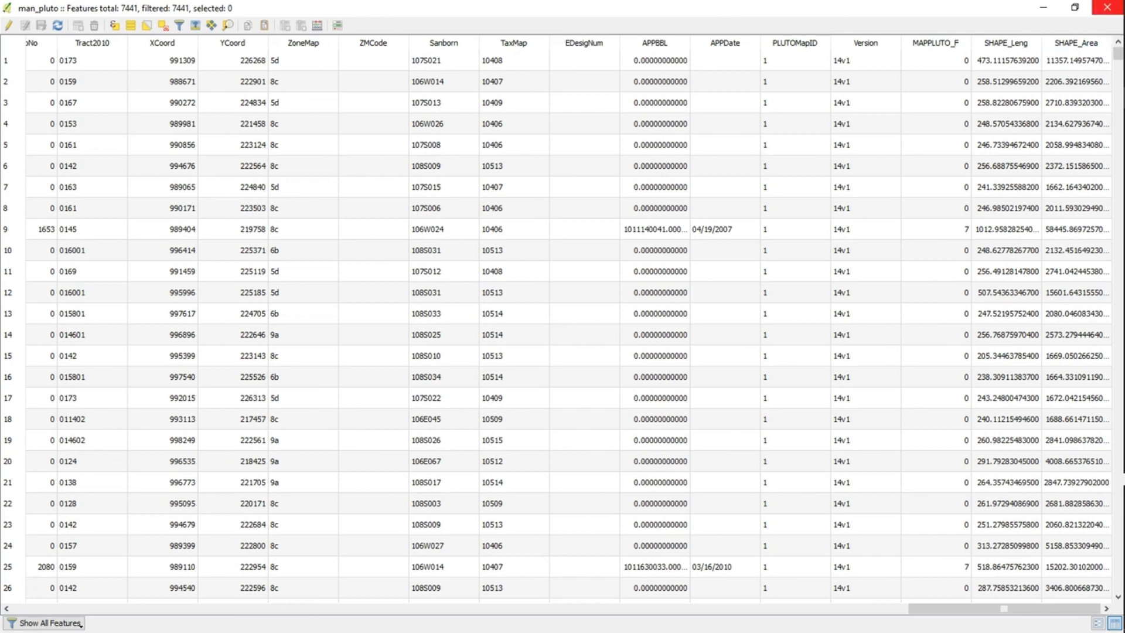
click(1107, 7)
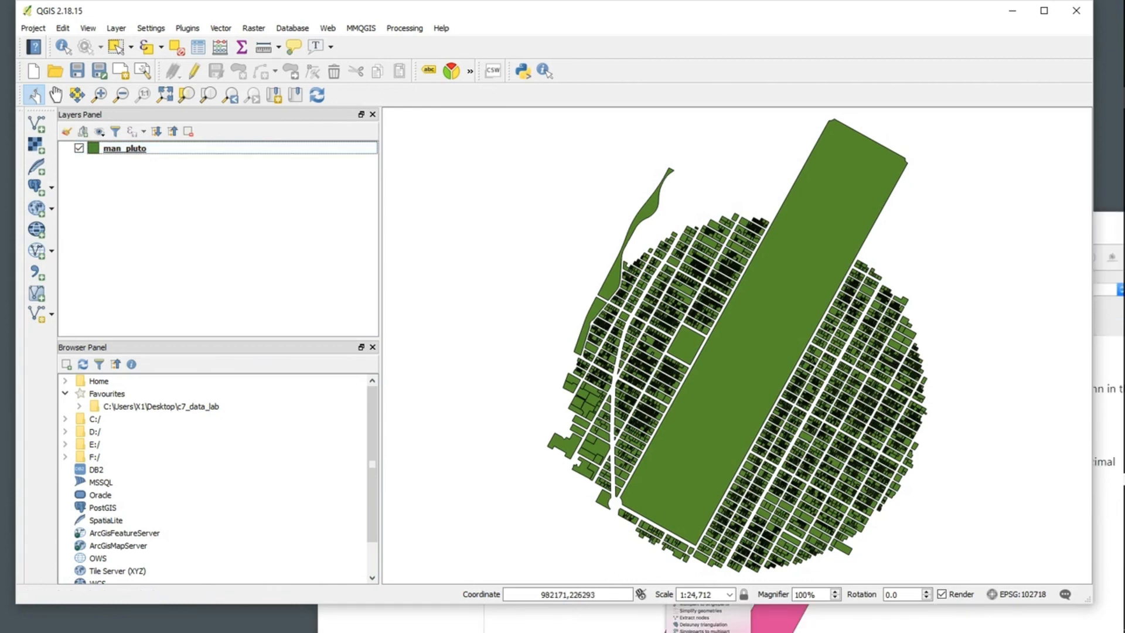
Run Export/Add geometry columns on man_pluto, calculating with the layer CRS and outputting to a temporary layer.
click(221, 28)
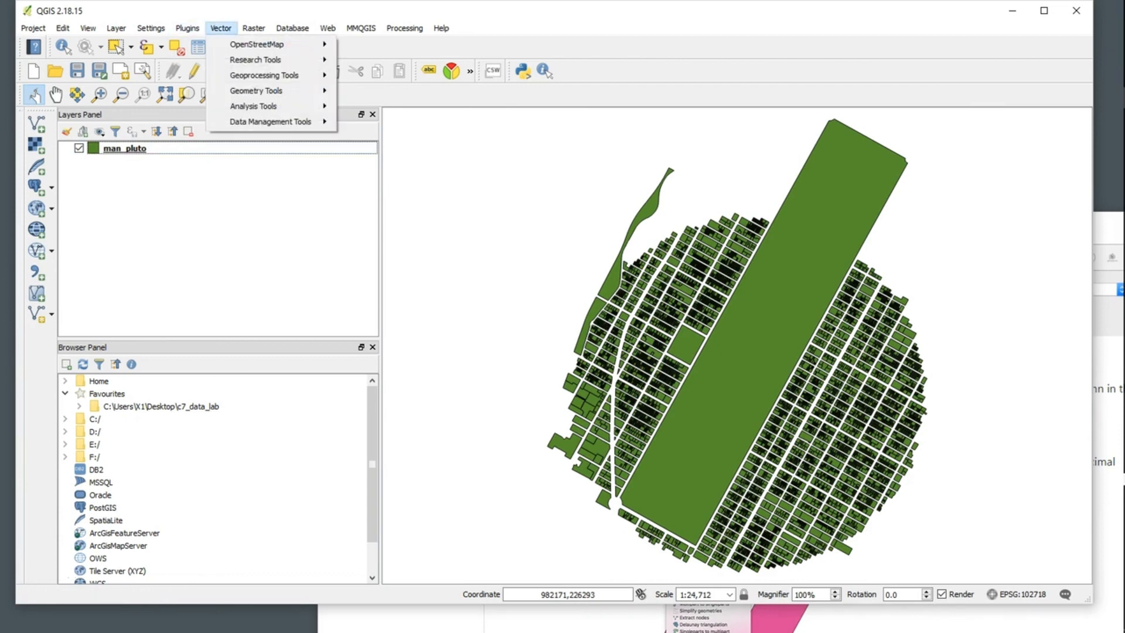
mouse_move(258, 60)
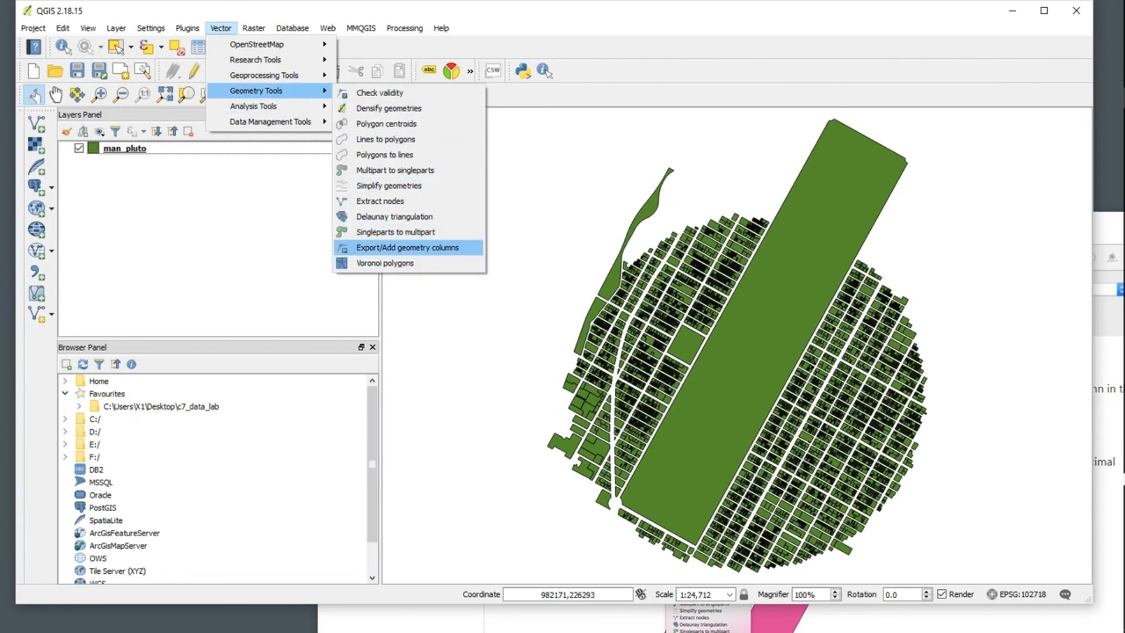
click(408, 247)
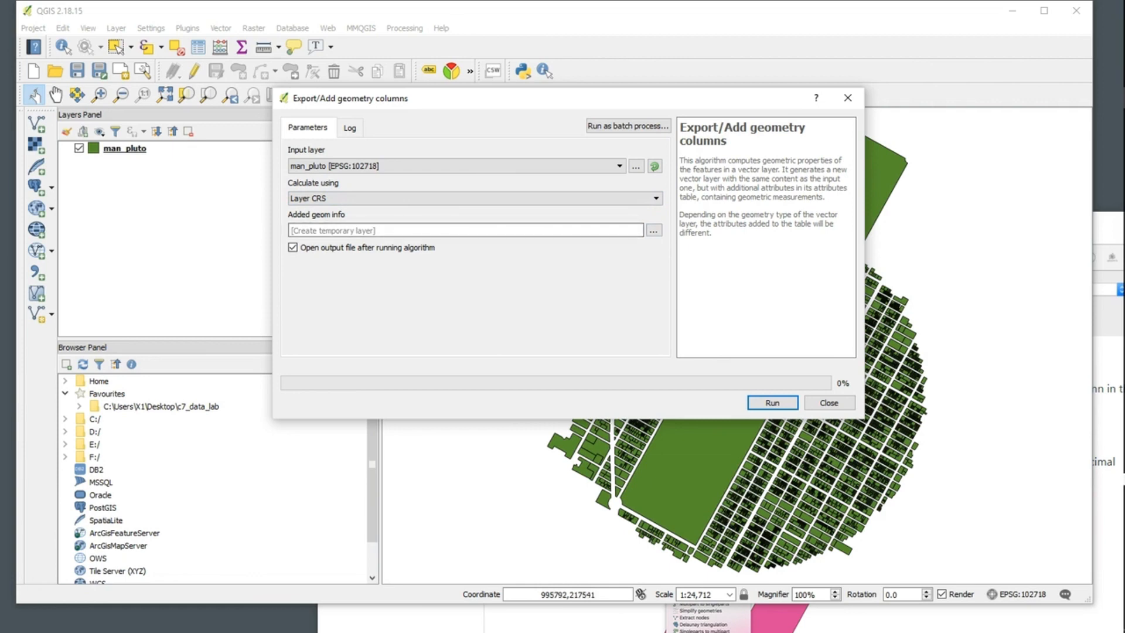
click(772, 403)
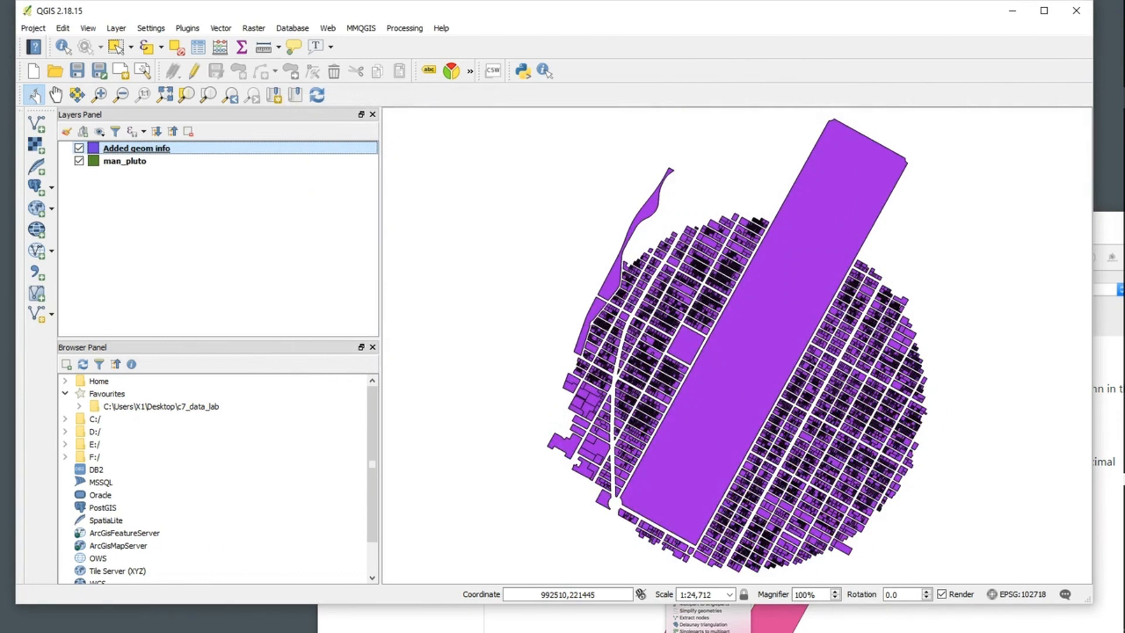
Open the Added geom info attribute table, review its last columns for the added geometry values, and close it.
right_click(124, 148)
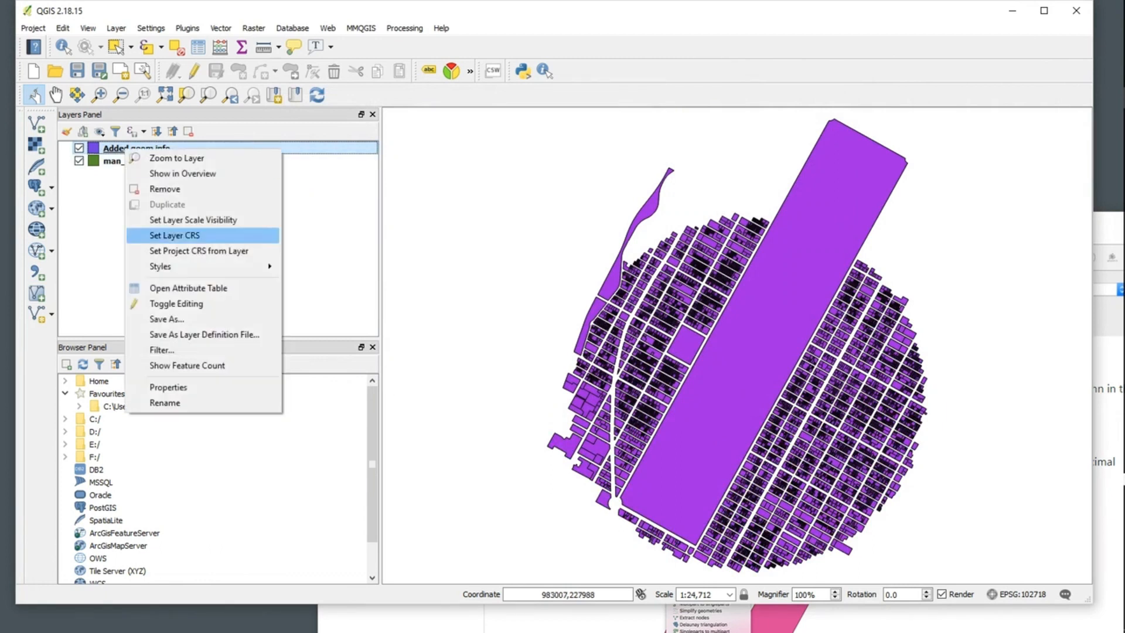
click(175, 289)
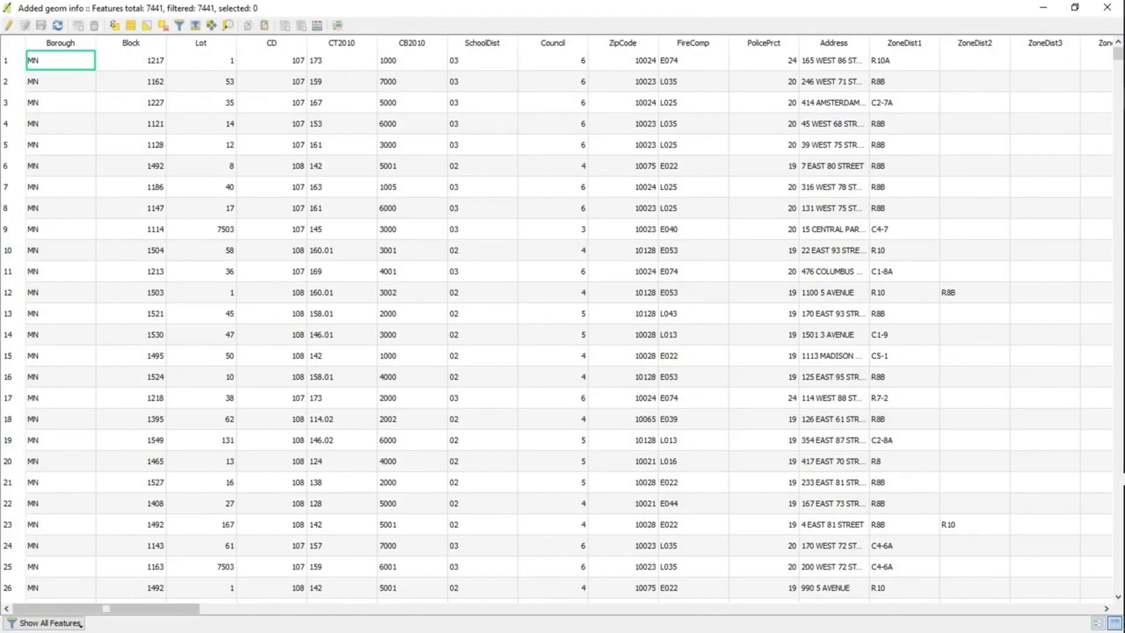
drag(106, 608, 1007, 609)
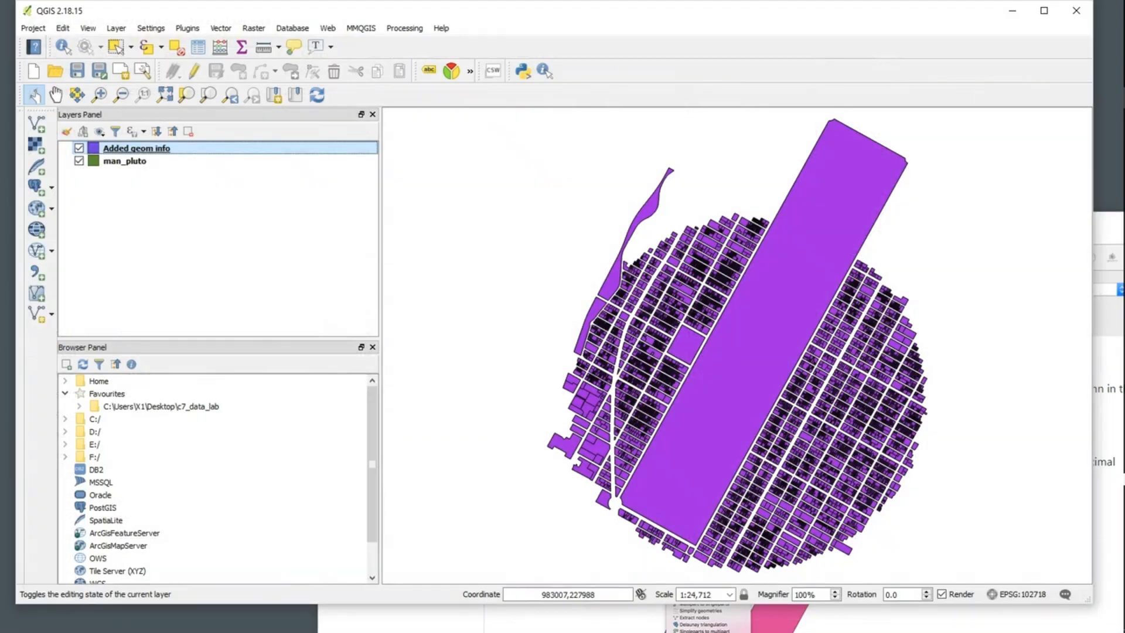
click(1107, 8)
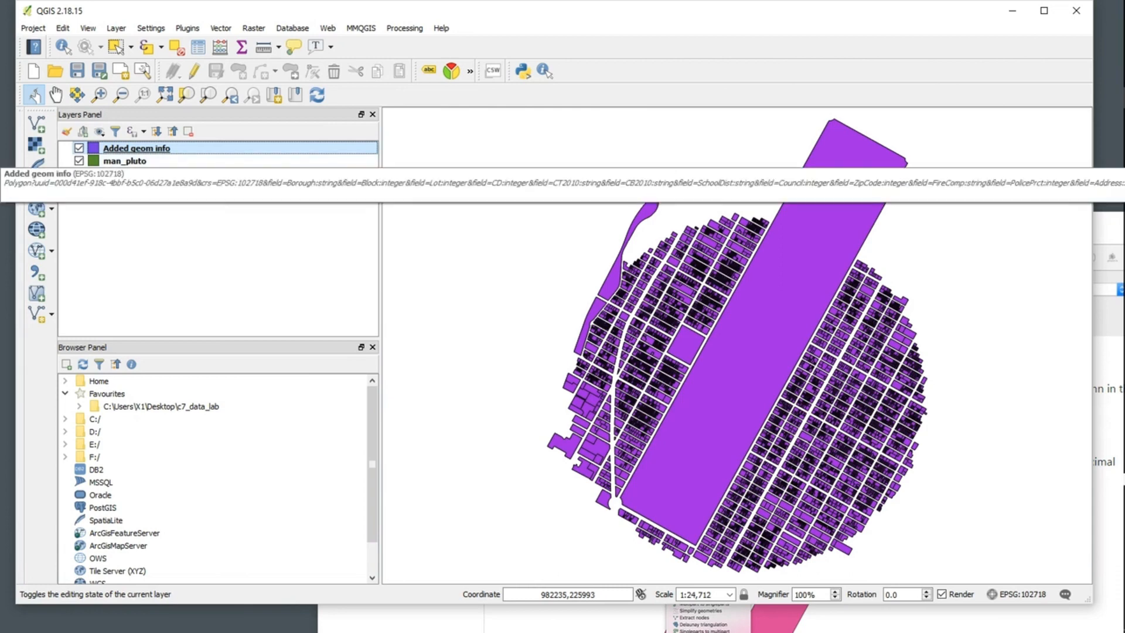
Open the field calculator from the Added geom info layer's field properties and check the lab page's acreage instructions.
right_click(160, 149)
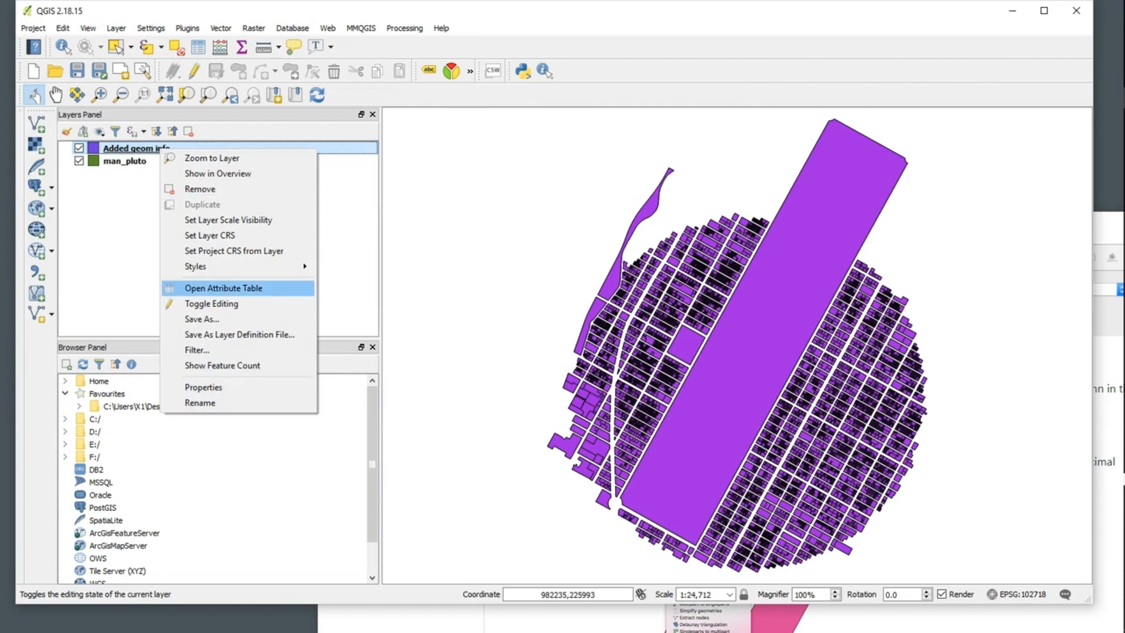
click(203, 388)
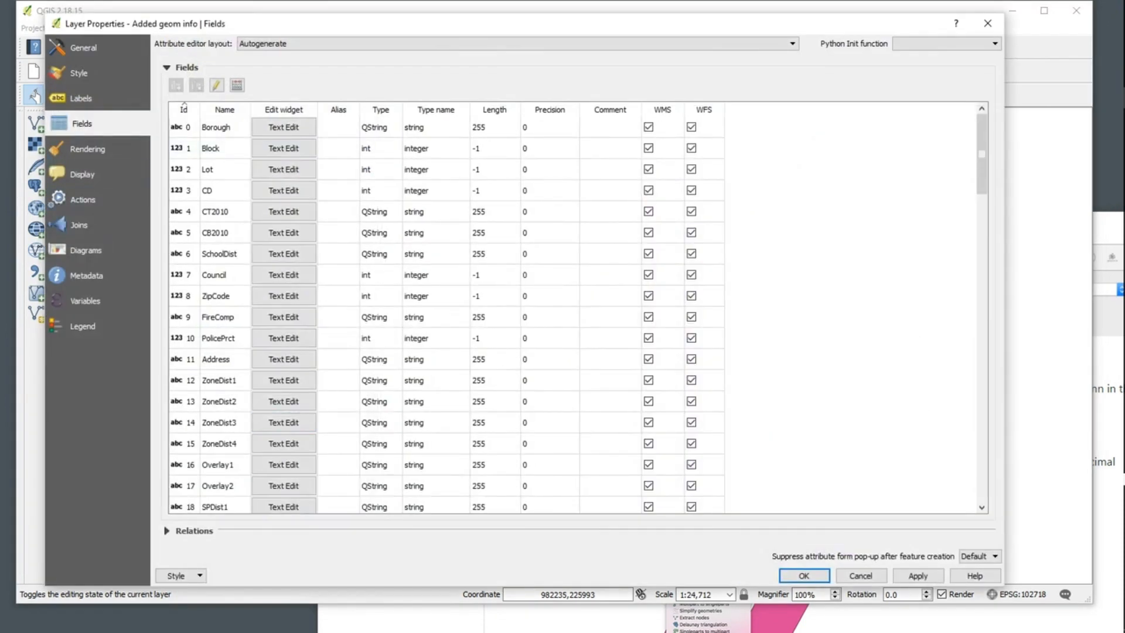
click(237, 85)
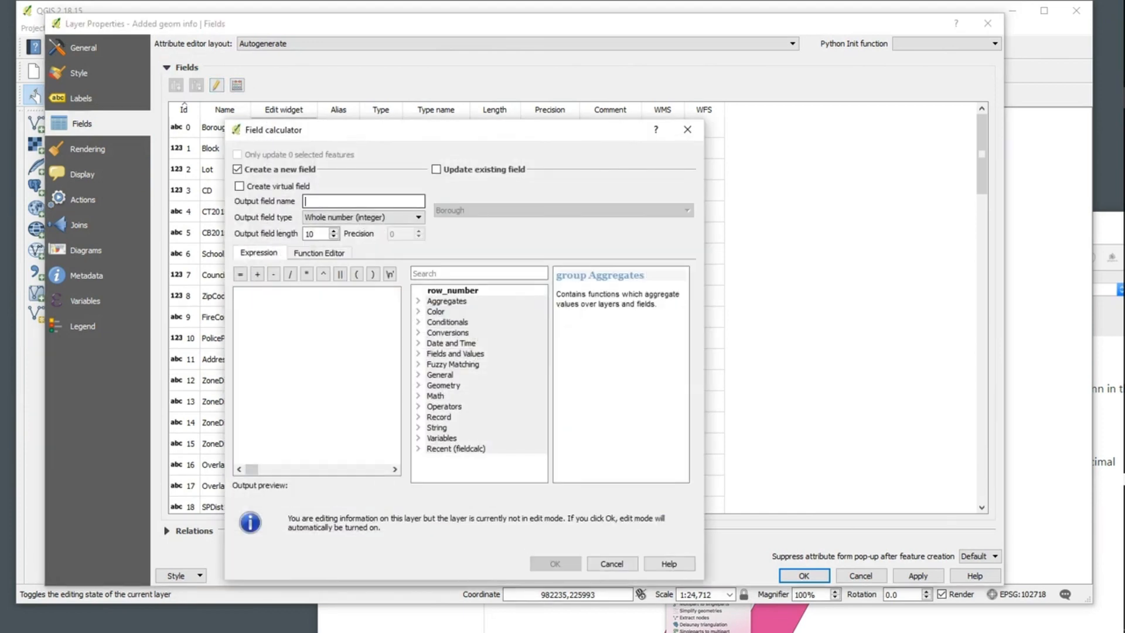
key(alt+Tab)
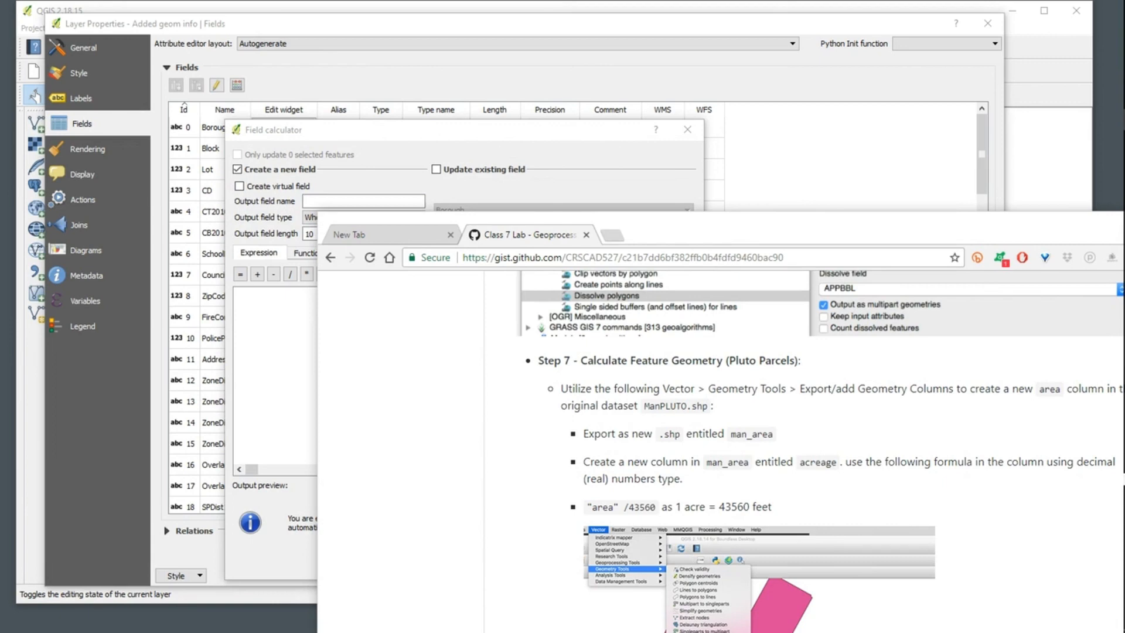
key(alt+Tab)
Create a decimal number (real) field named man_area with the expression "area" /43560, and accept the layer properties.
text(man)
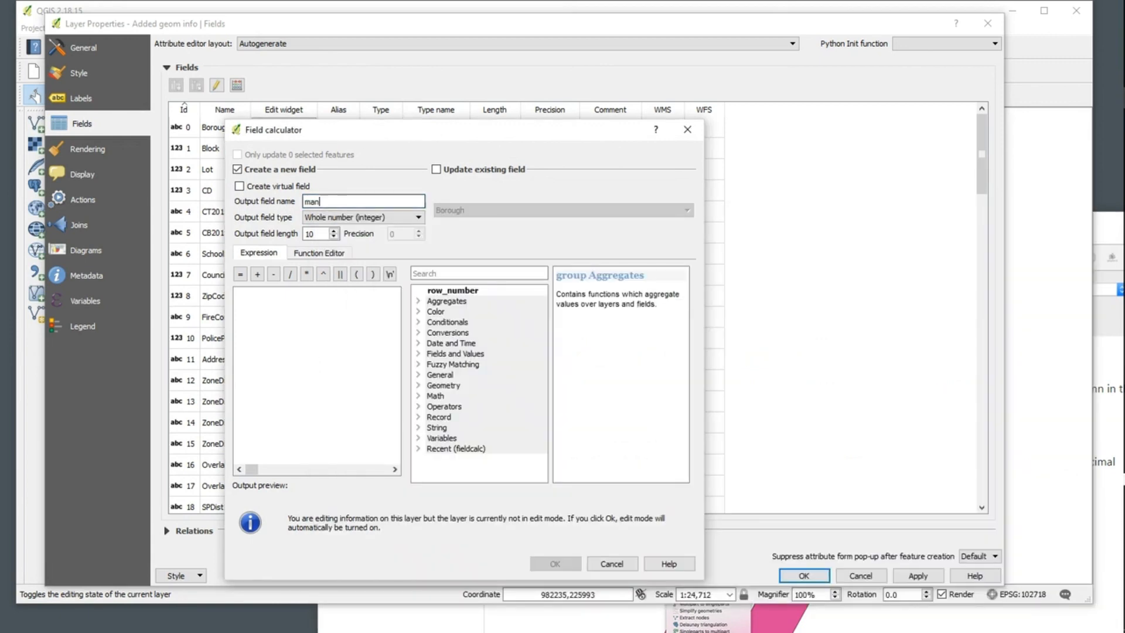
text(_area)
click(361, 216)
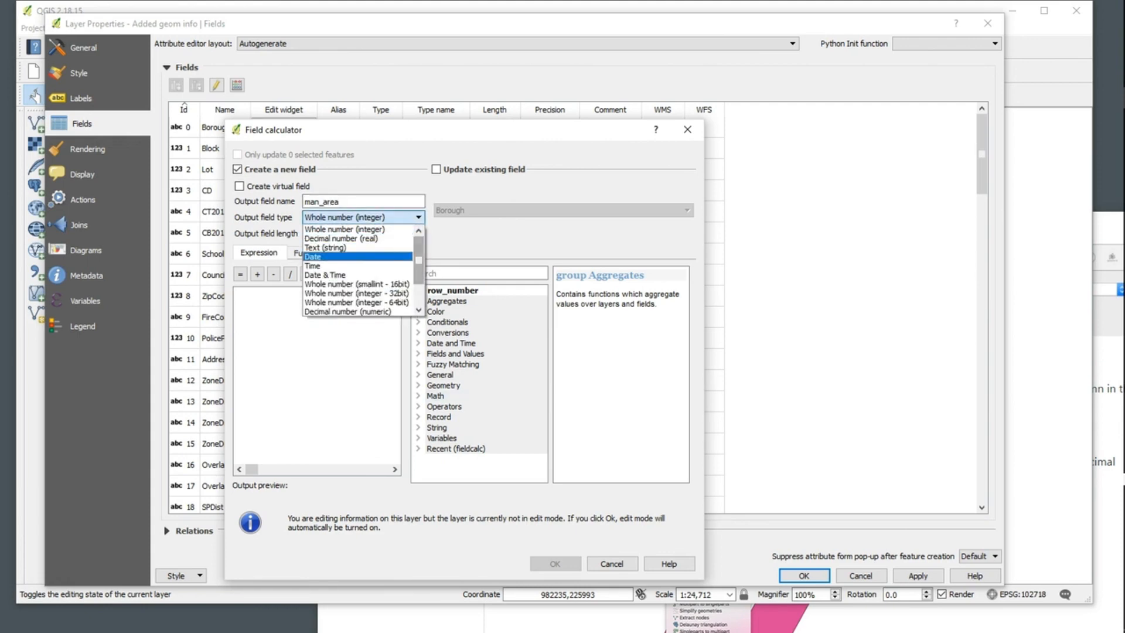
click(341, 239)
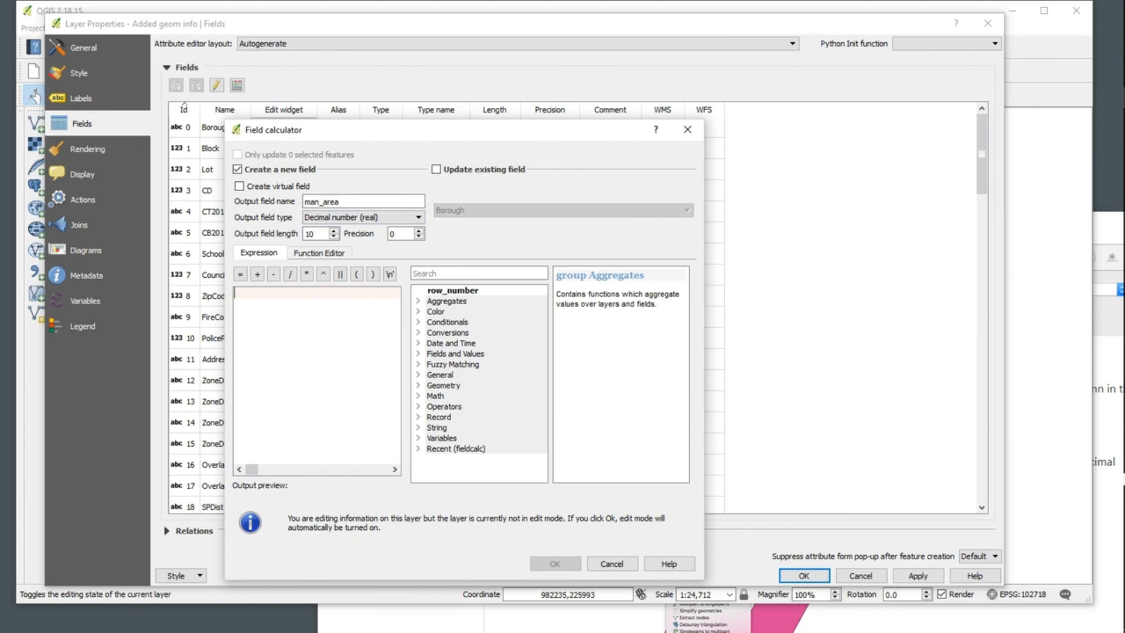
text("area" /43560)
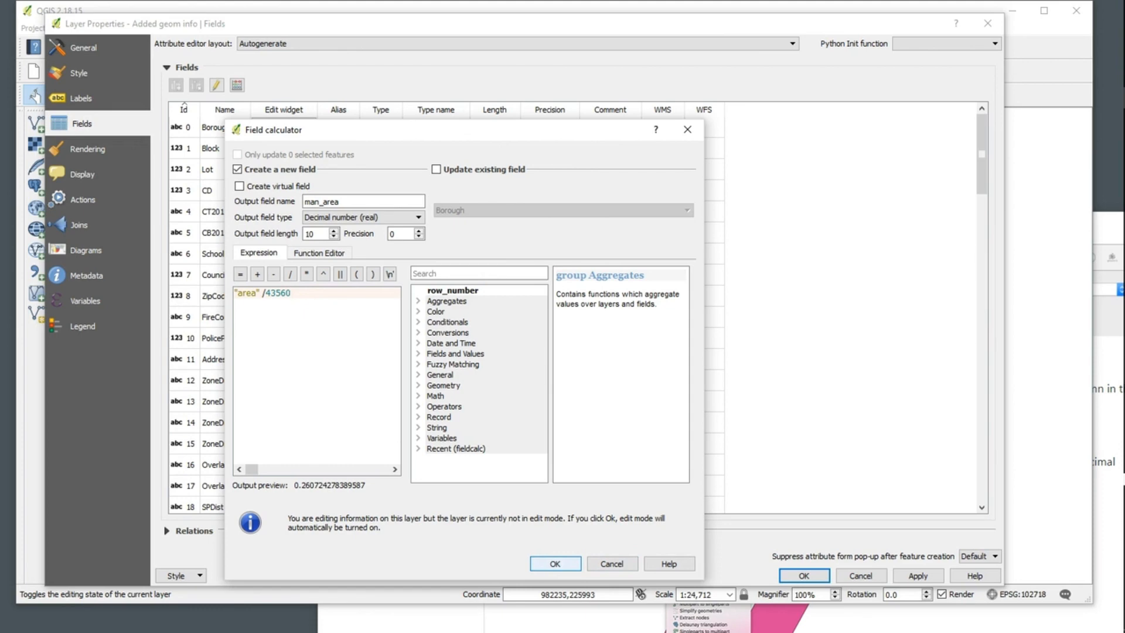
click(555, 564)
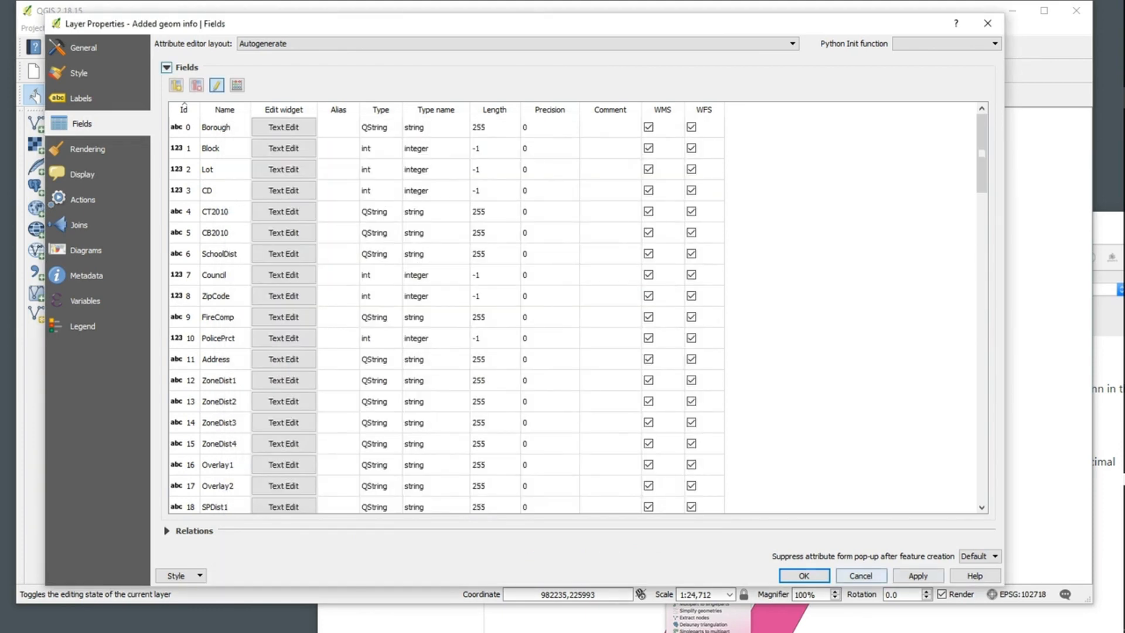
click(804, 575)
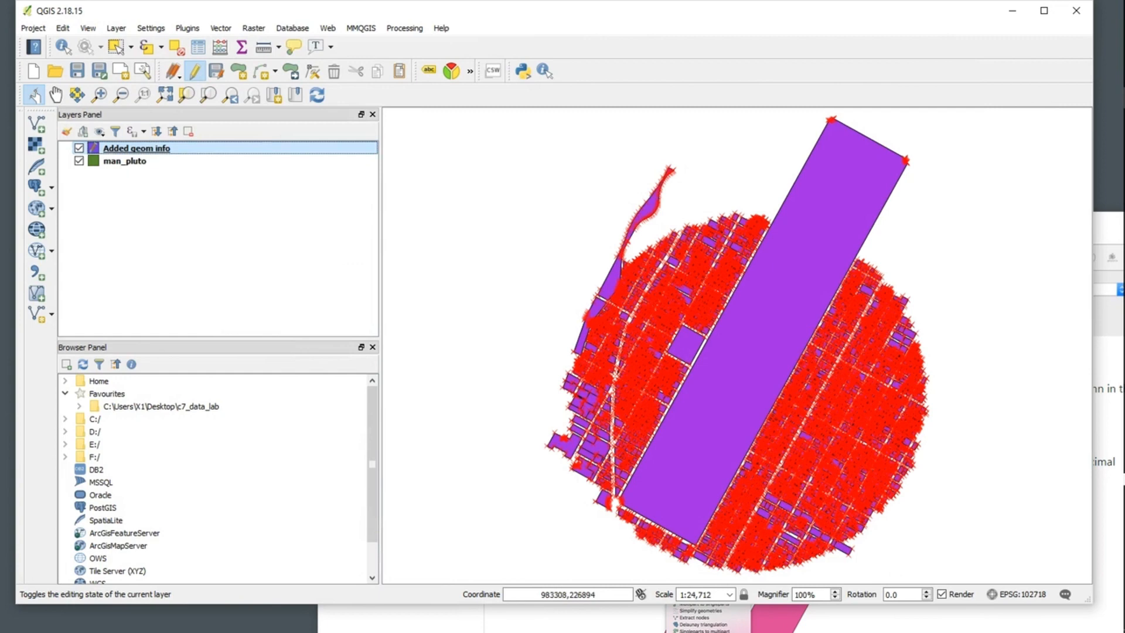
Save the current edits to the Added geom info layer and end its editing session.
right_click(146, 148)
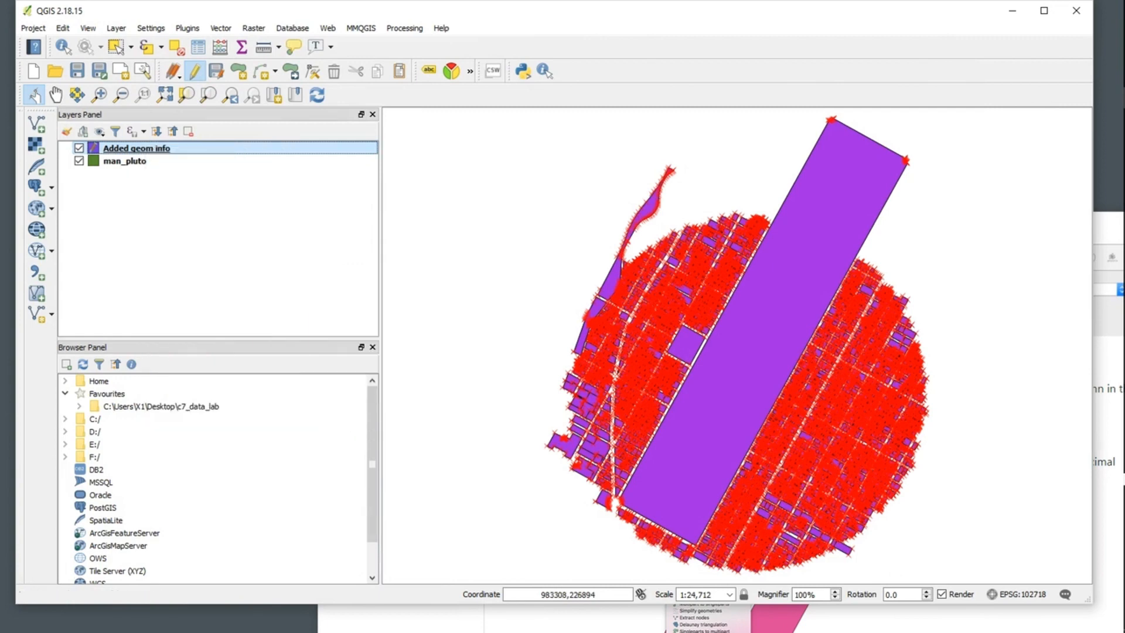
click(200, 317)
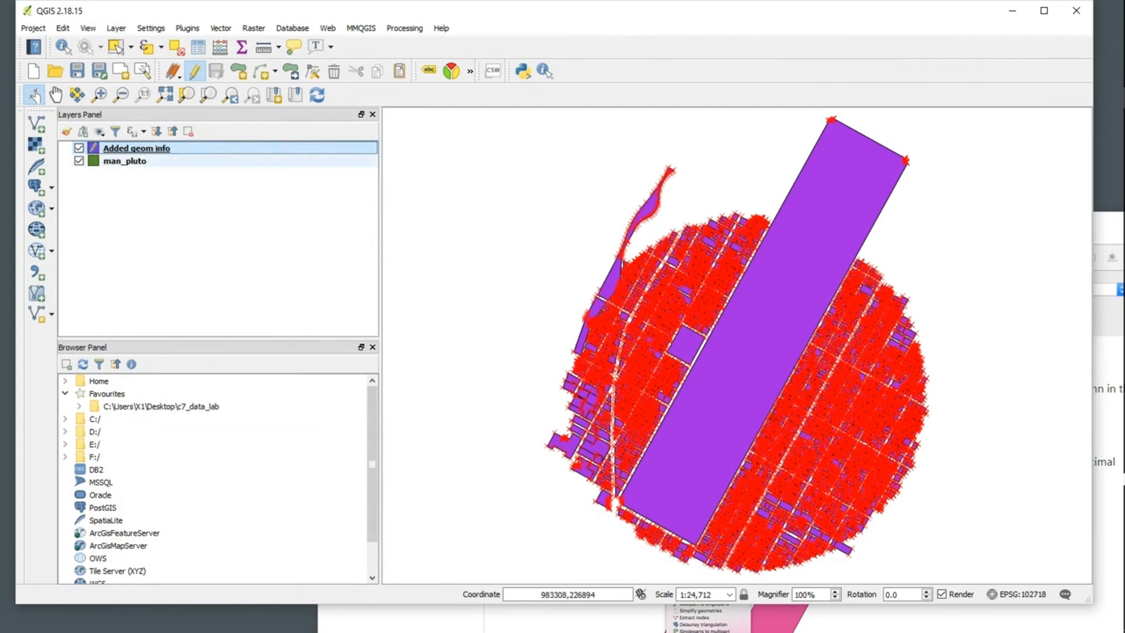
right_click(163, 148)
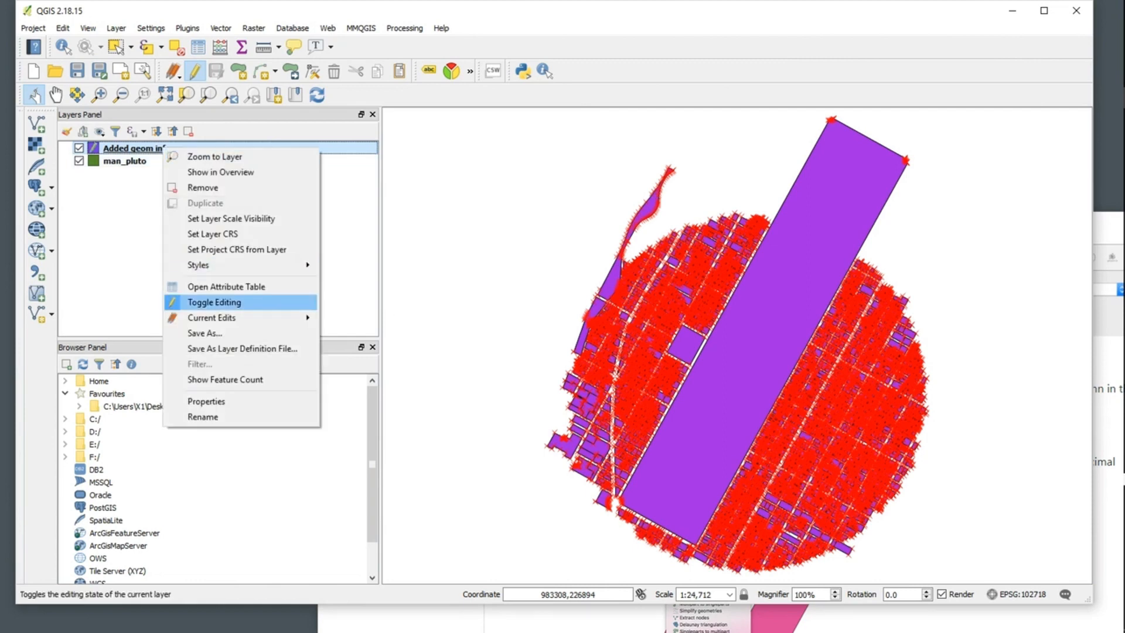
click(215, 302)
Open the Added geom info attribute table and resize its window so the last columns, including man_area, can be read.
right_click(145, 148)
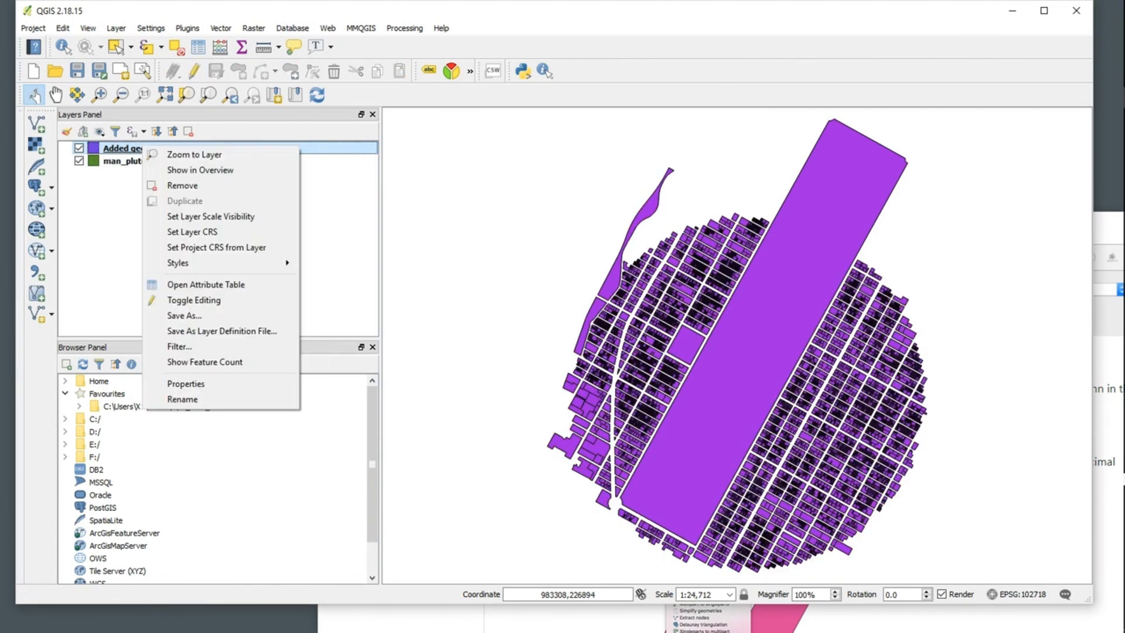
click(206, 285)
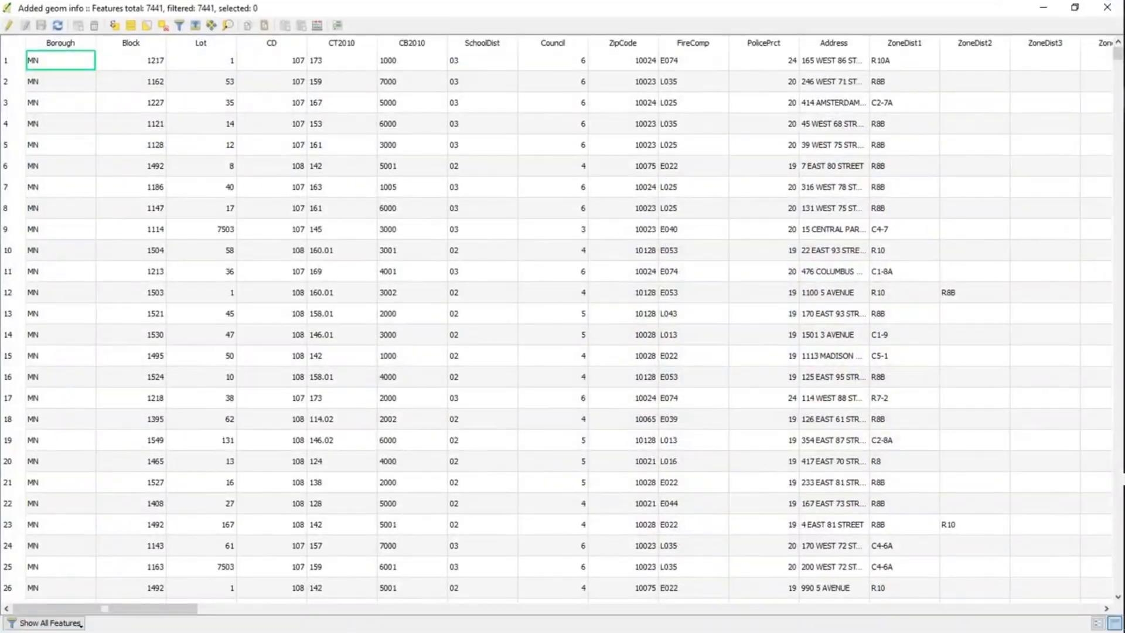
drag(106, 609, 1008, 609)
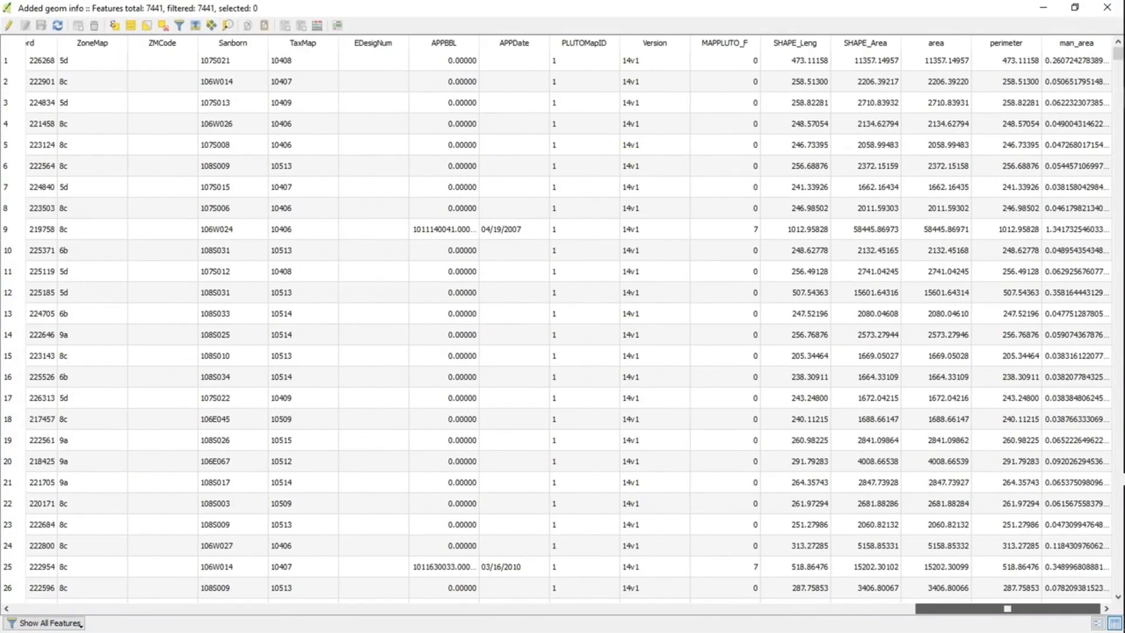
drag(961, 8, 478, 48)
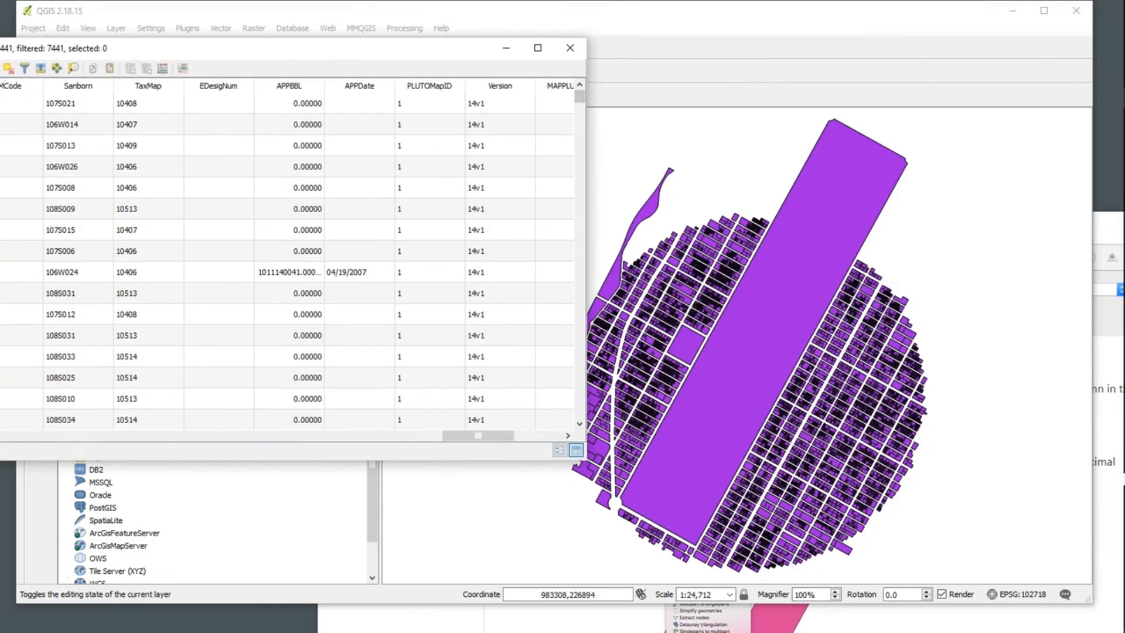
drag(587, 264, 972, 264)
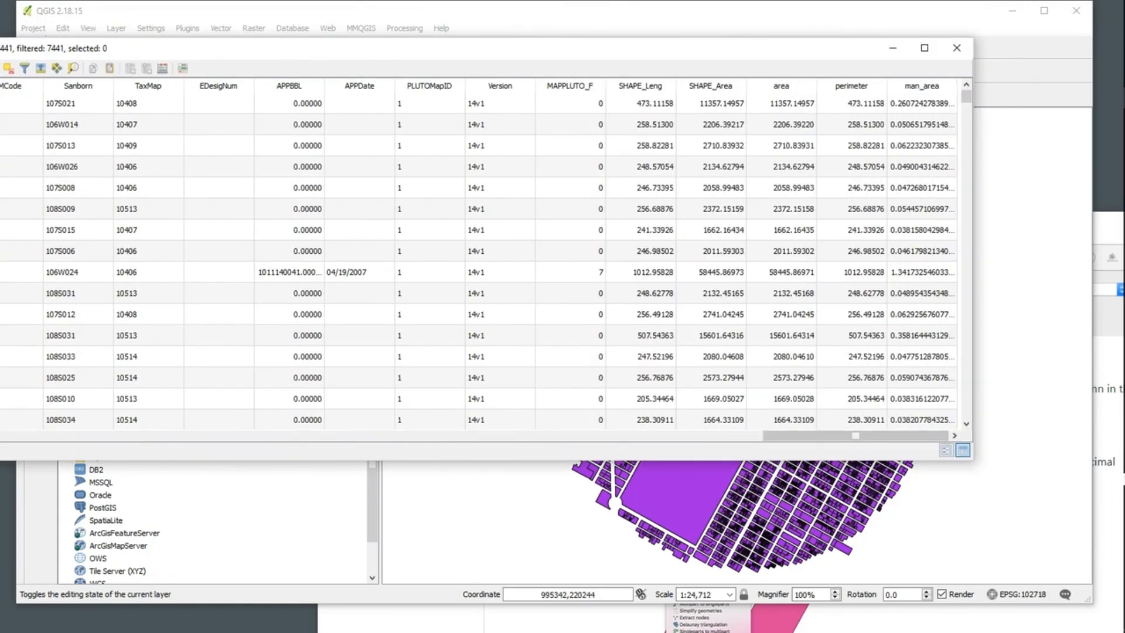
Sort the attribute table by man_area in ascending order, review the acreage values from the largest parcels upward, and close the table.
click(922, 86)
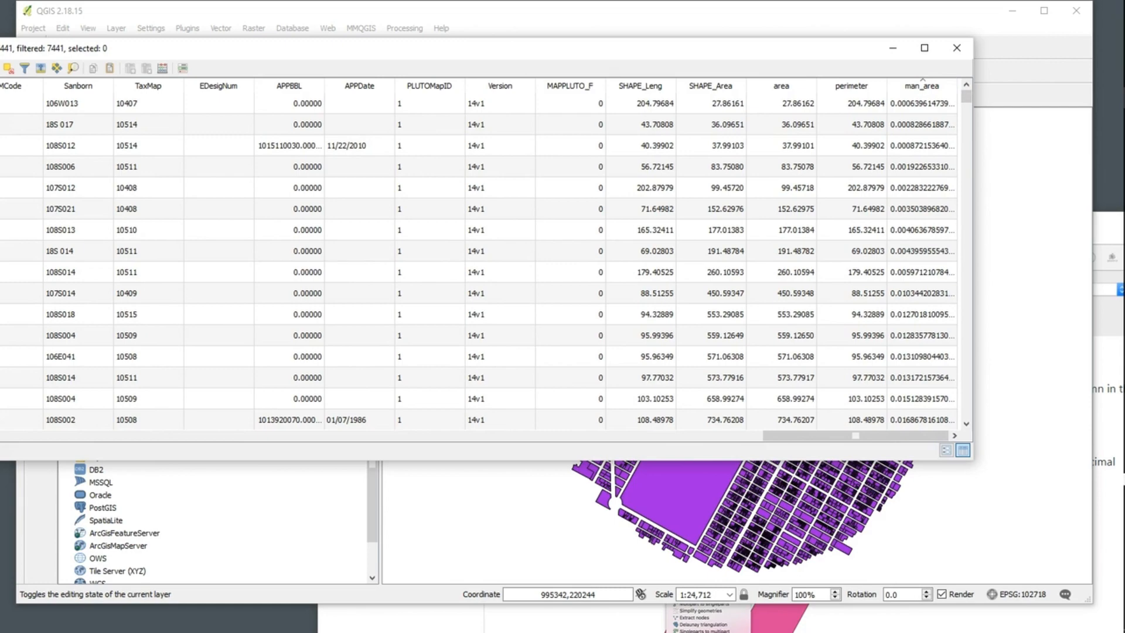
drag(967, 97, 966, 411)
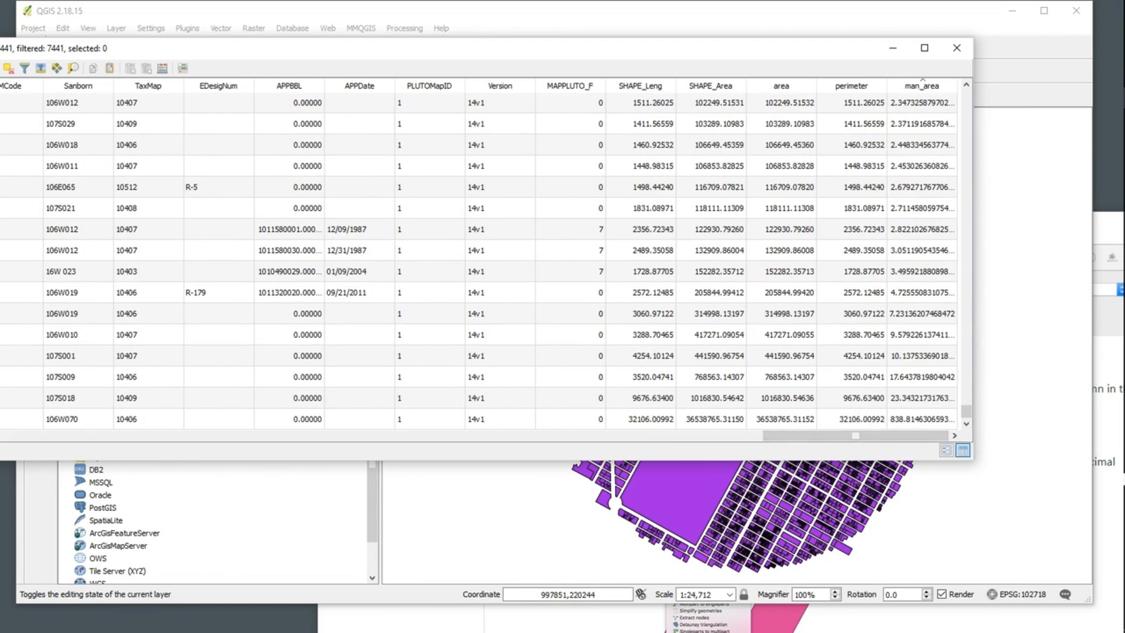
scroll(479, 263, up, 1)
scroll(478, 263, up, 15)
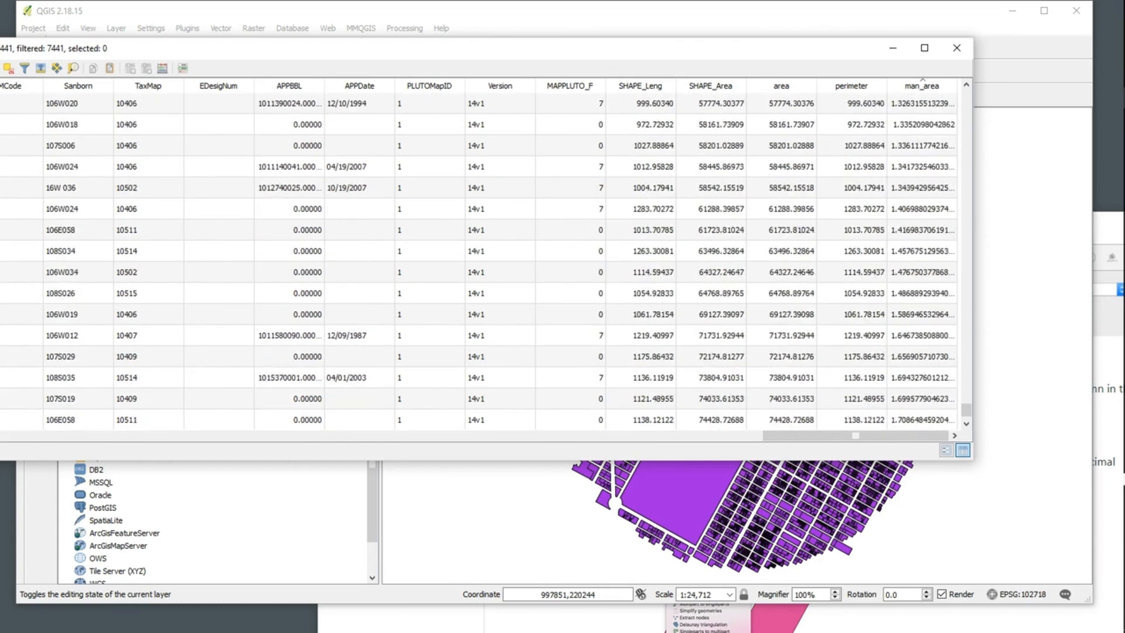
scroll(478, 263, up, 1)
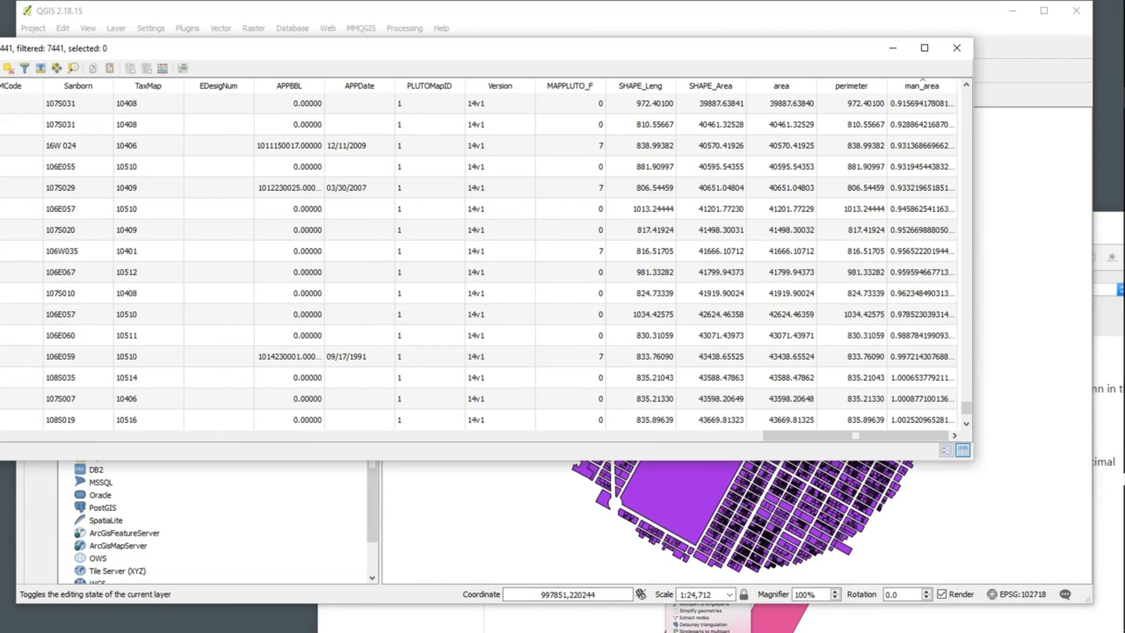
scroll(479, 263, up, 10)
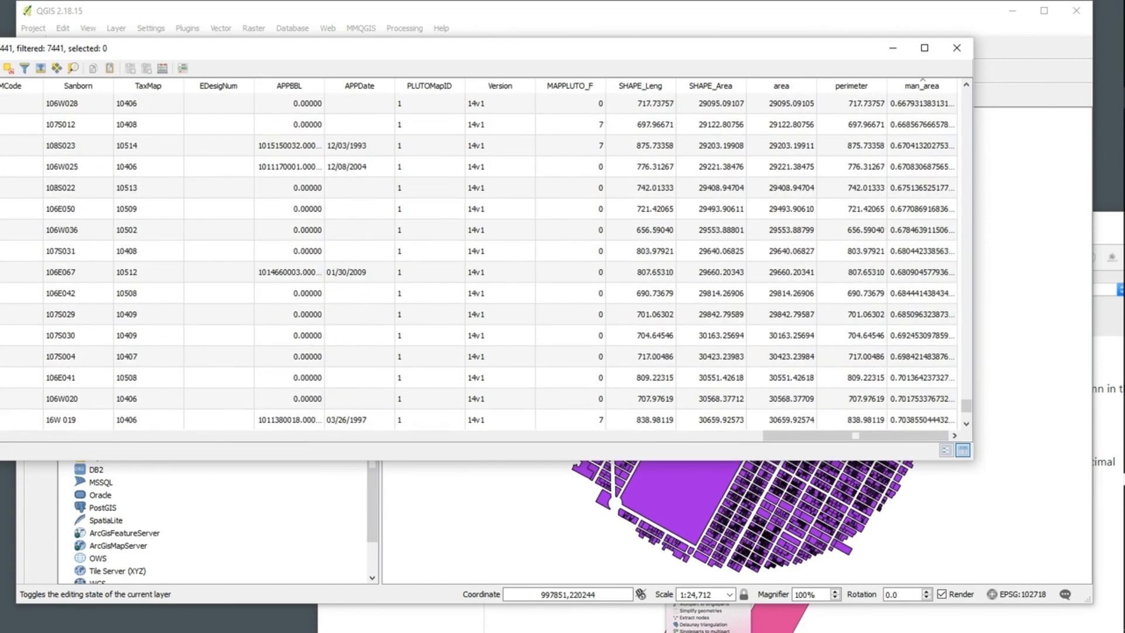
click(957, 47)
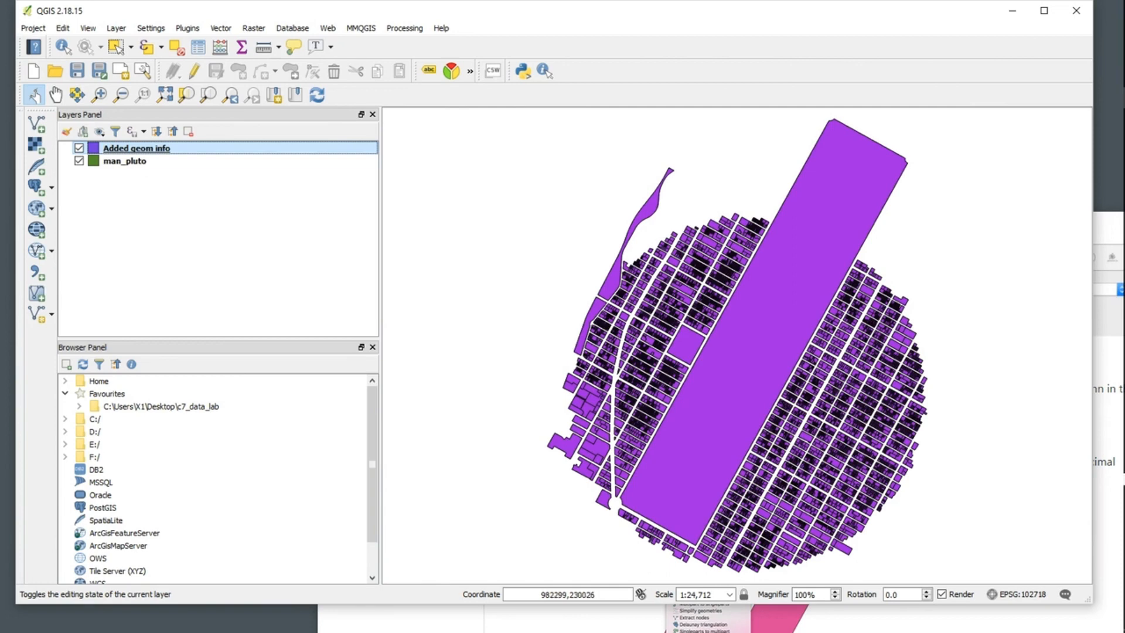
Reopen the Added geom info attribute table, check the area and man_area columns again, and close it.
right_click(161, 147)
click(223, 288)
drag(23, 435, 856, 436)
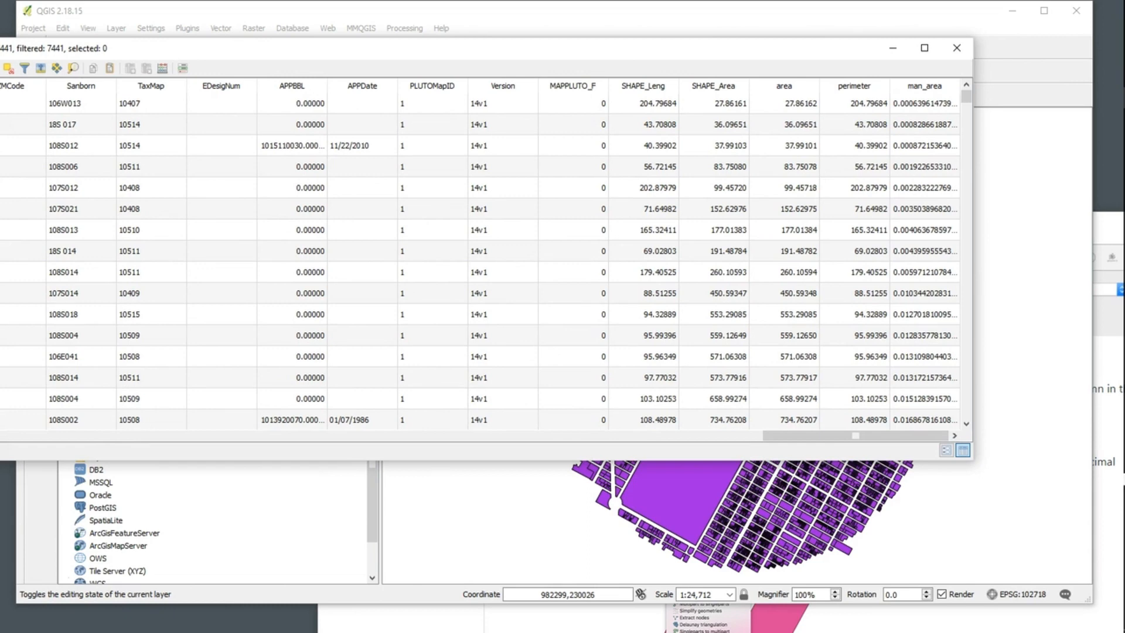
click(957, 48)
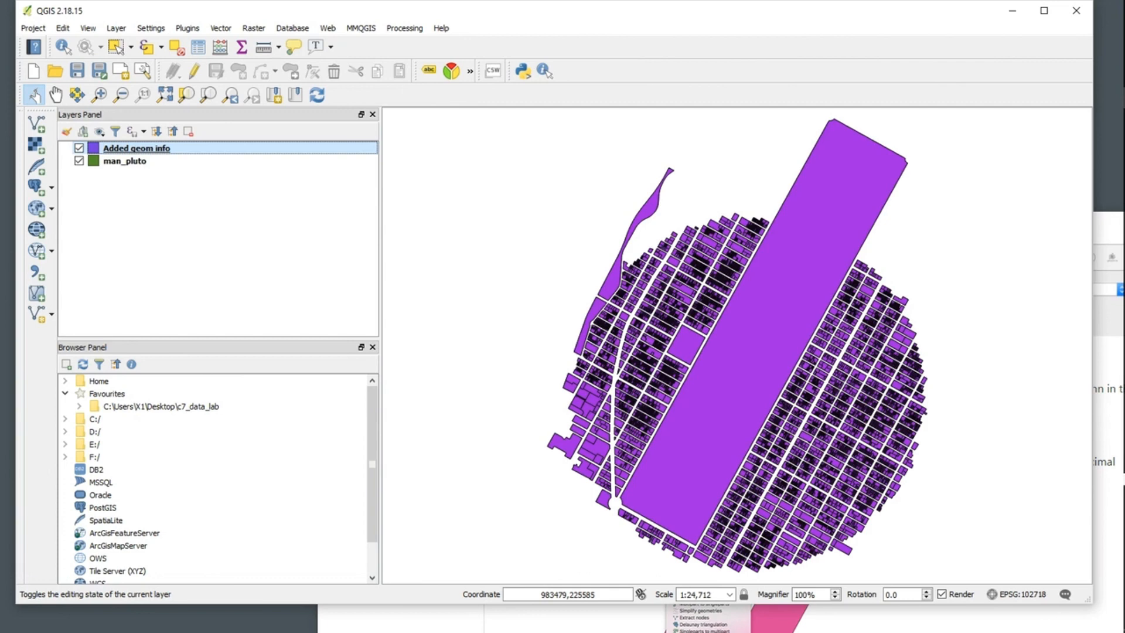
Switch to the browser's lab page and read the Step 8 A_VALUE field and acreage-class instructions and the Step 9 thematic map example.
key(alt+Tab)
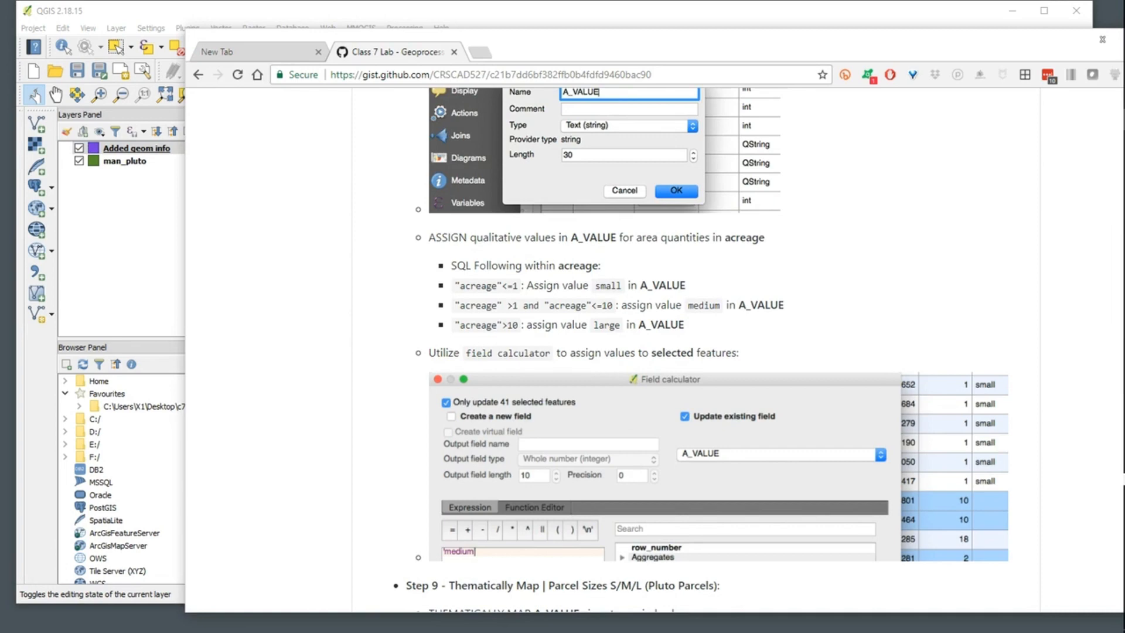
scroll(613, 352, up, 5)
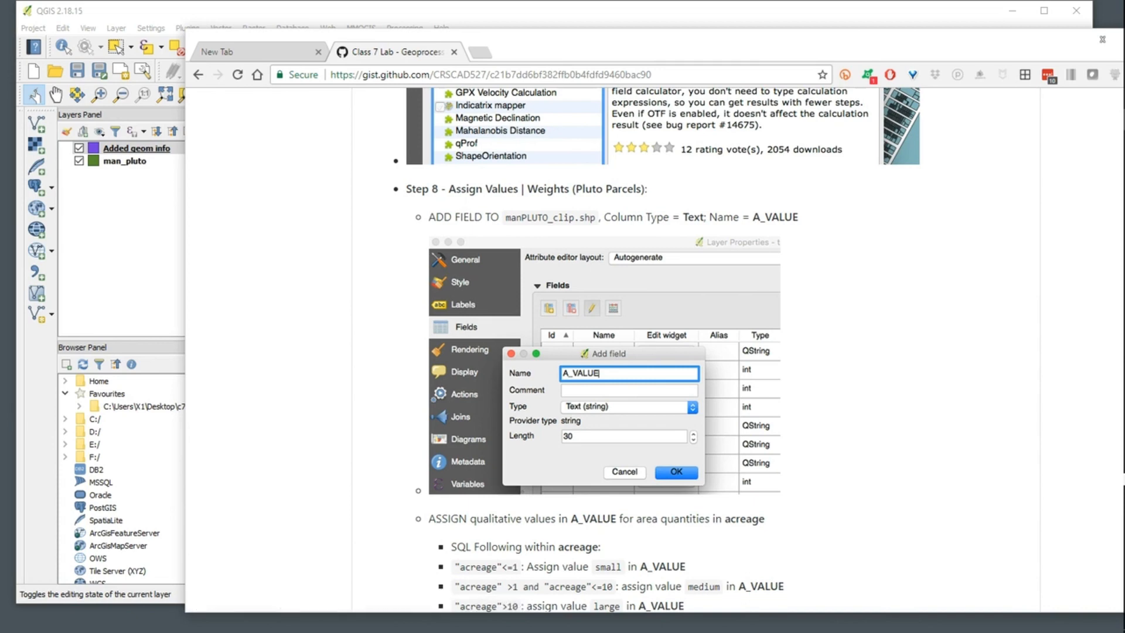
double_click(775, 217)
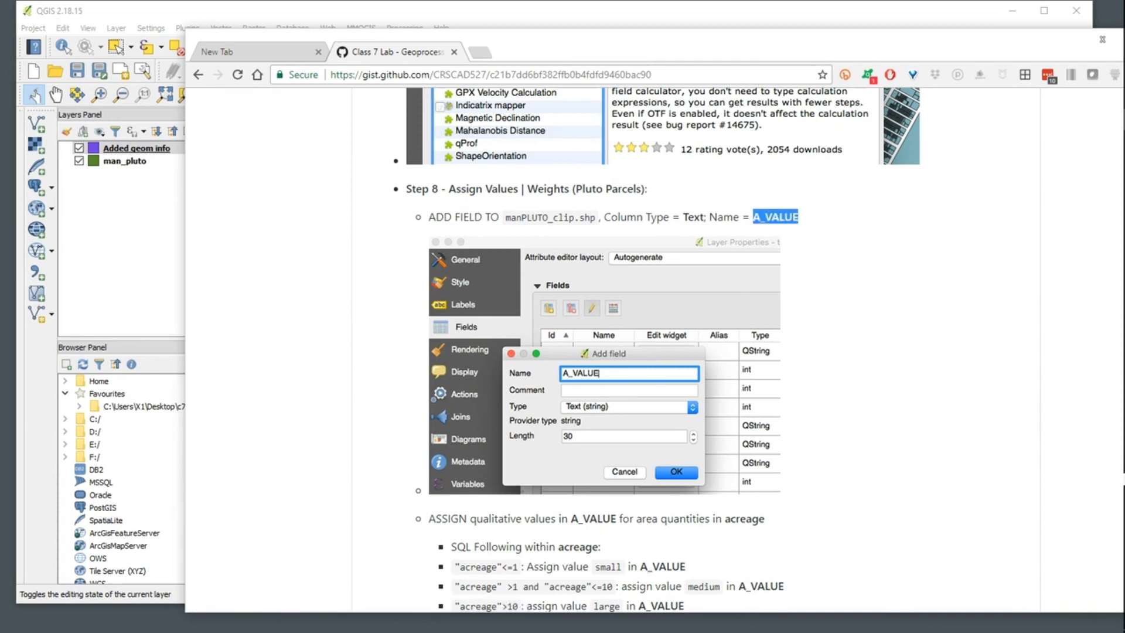
scroll(612, 352, down, 6)
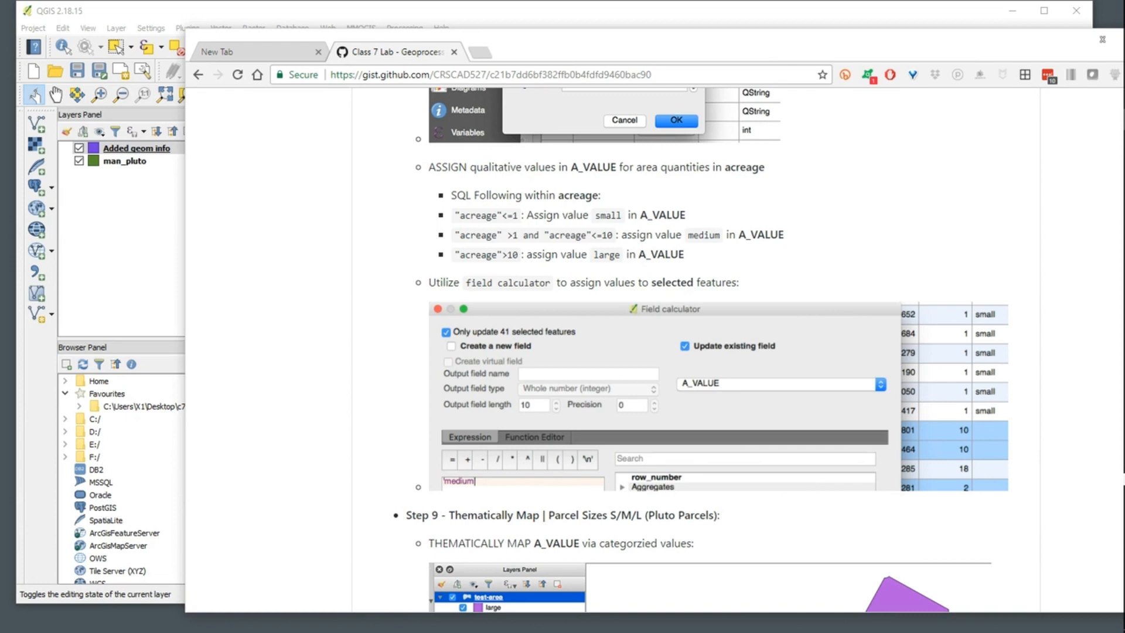
scroll(596, 350, down, 1)
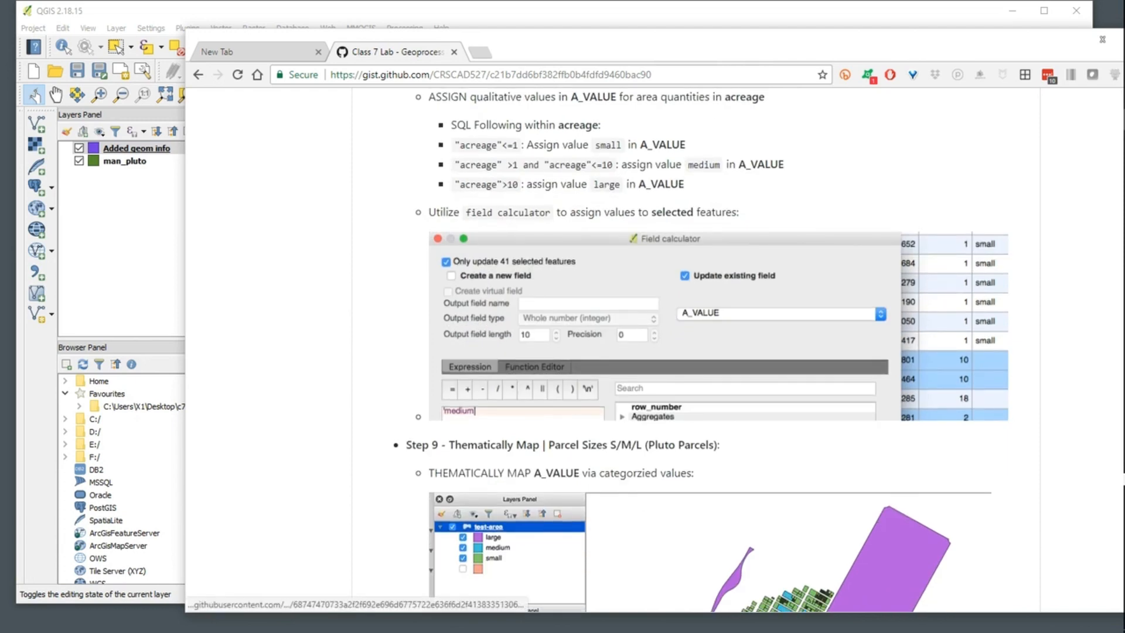
scroll(696, 350, down, 5)
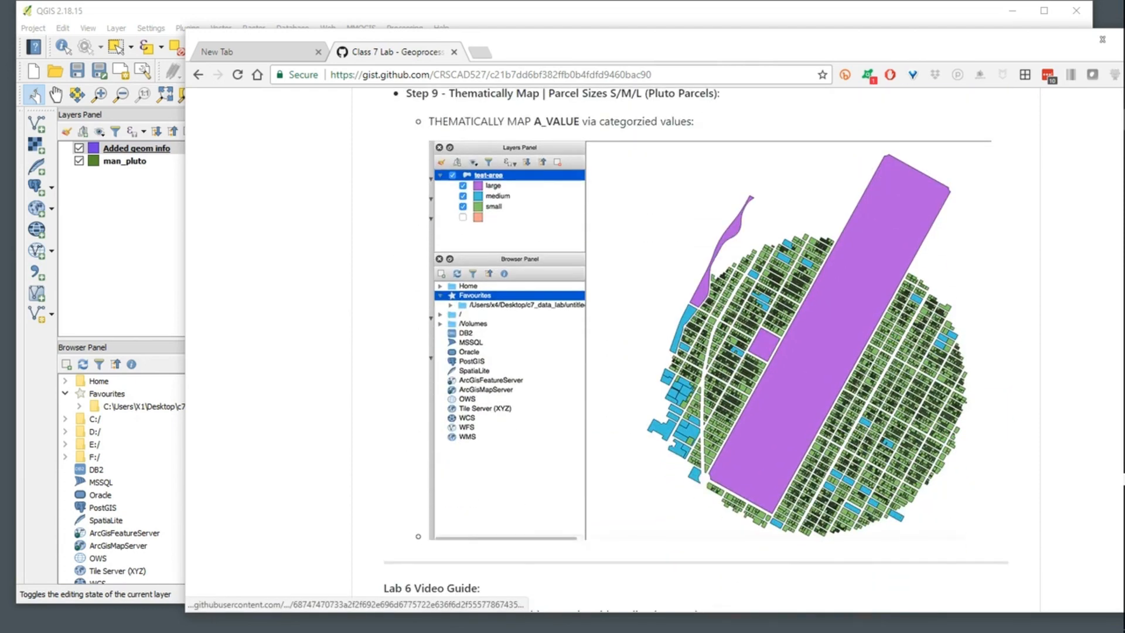
scroll(696, 350, up, 6)
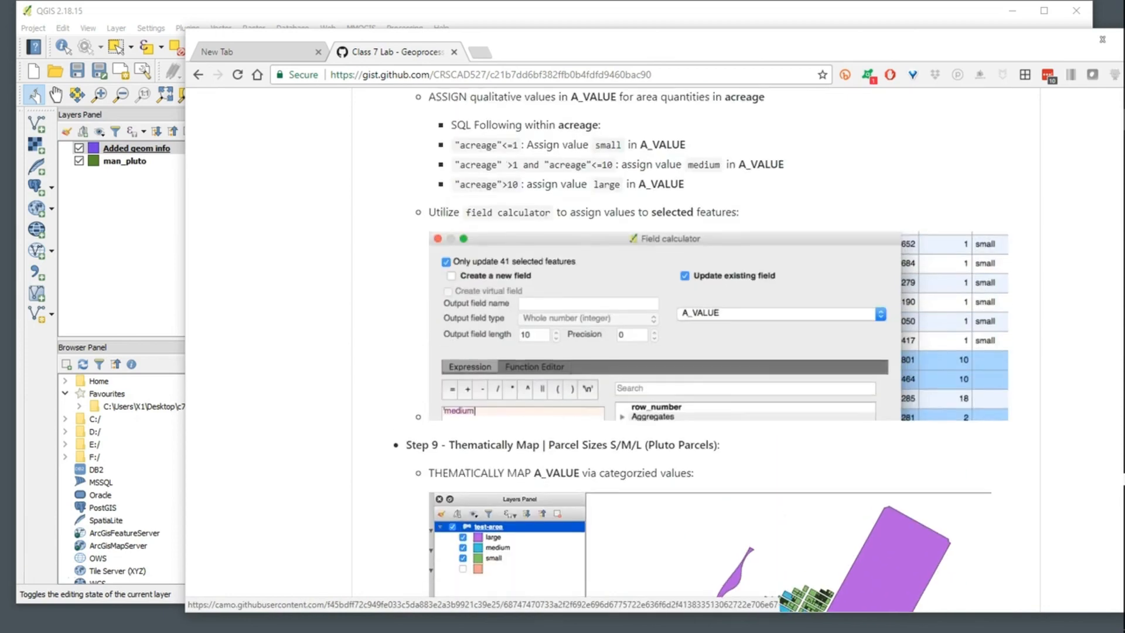
scroll(609, 352, up, 2)
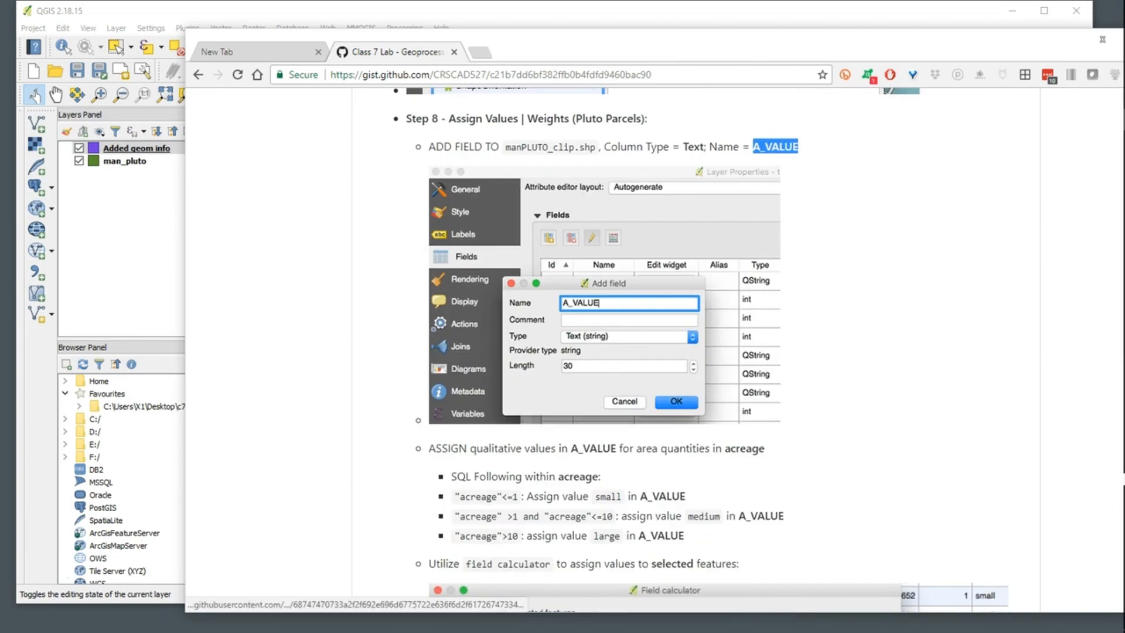
Return to QGIS and turn on editing in the Added geom info layer's field properties.
drag(645, 47, 799, 34)
click(235, 246)
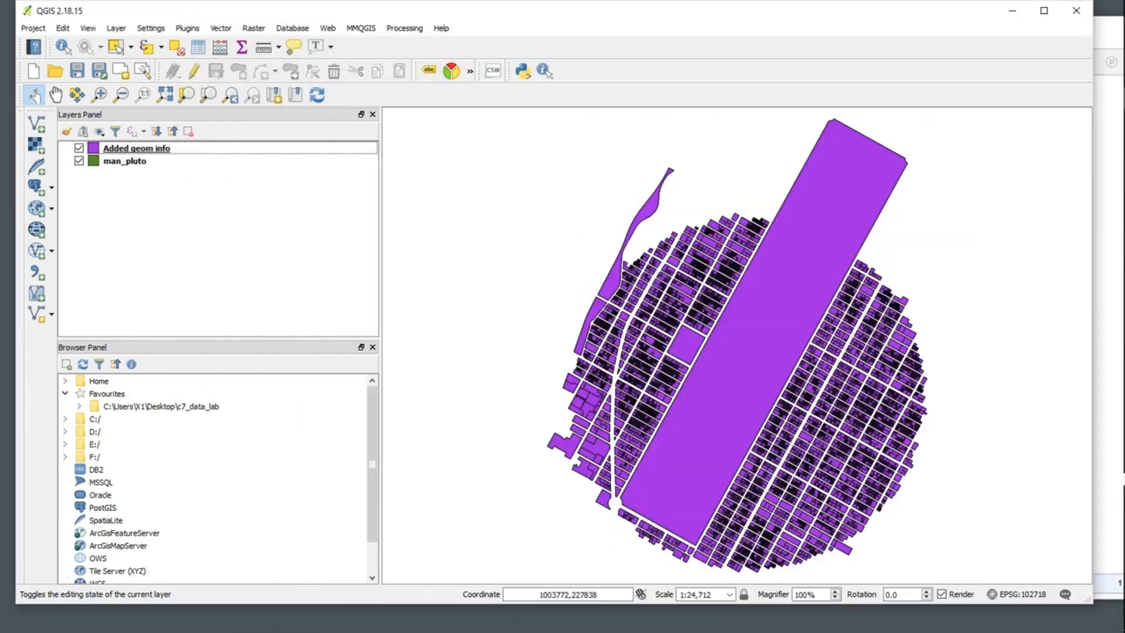
right_click(151, 148)
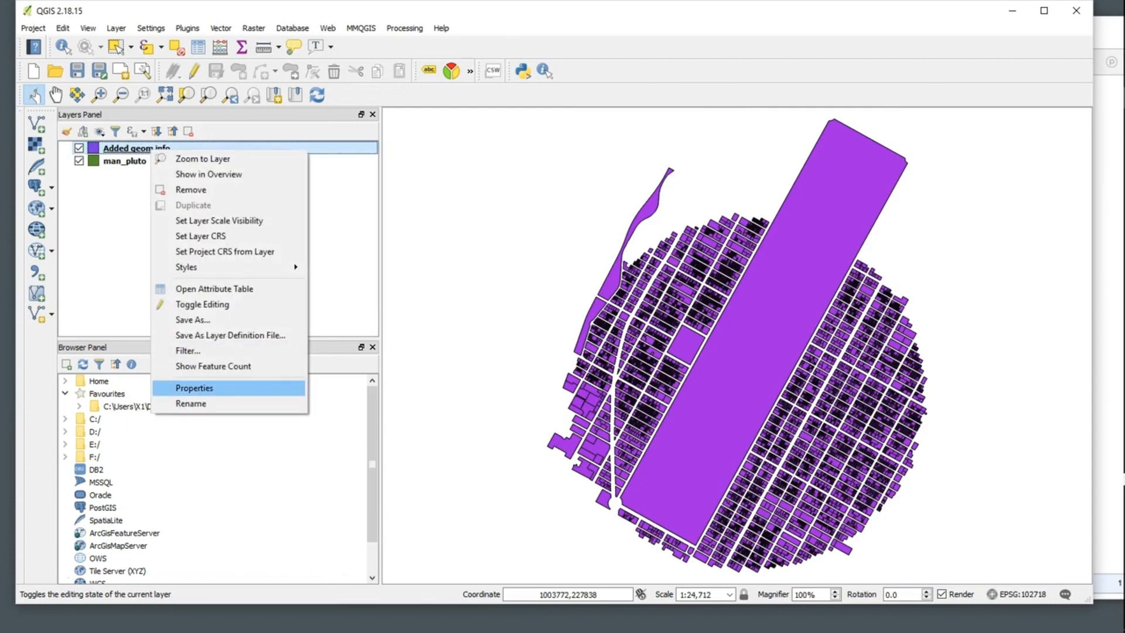
click(194, 388)
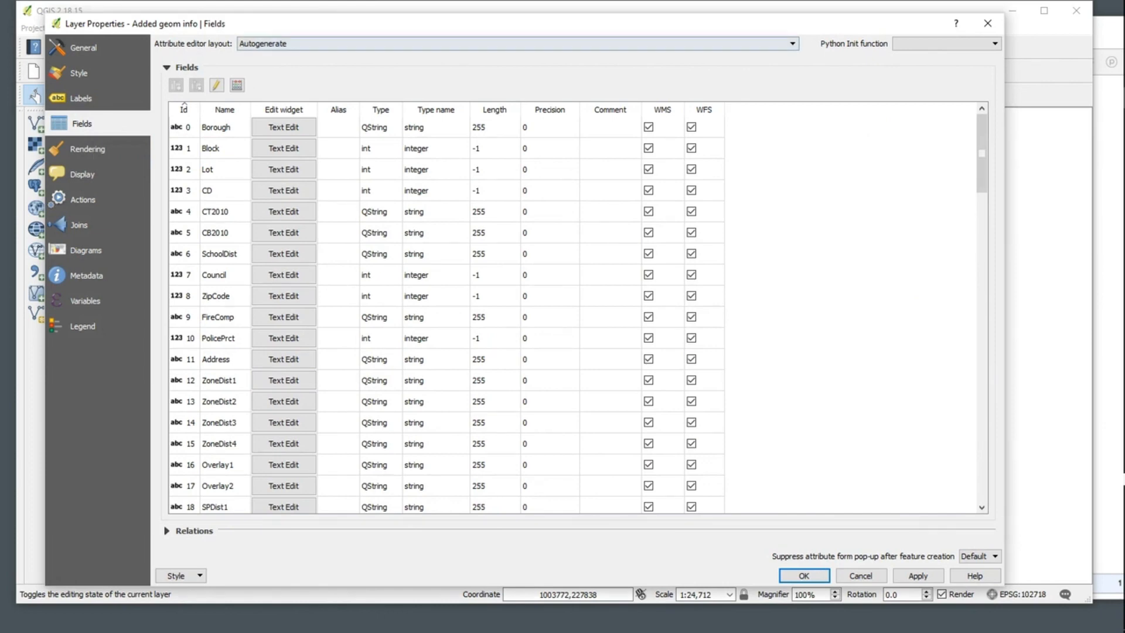
click(216, 85)
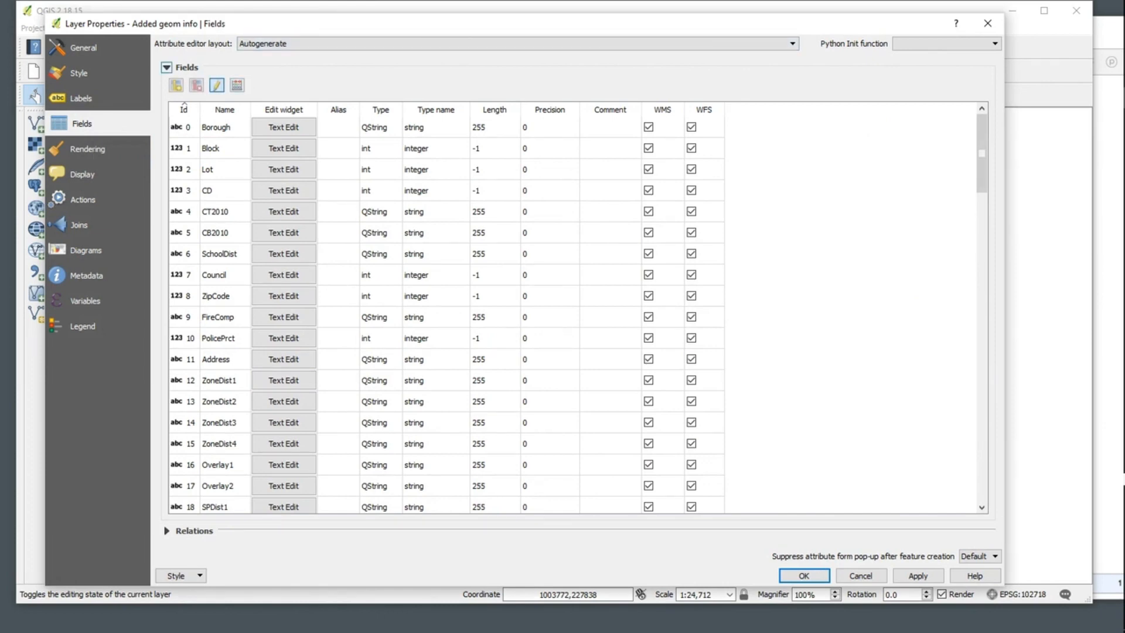
click(236, 85)
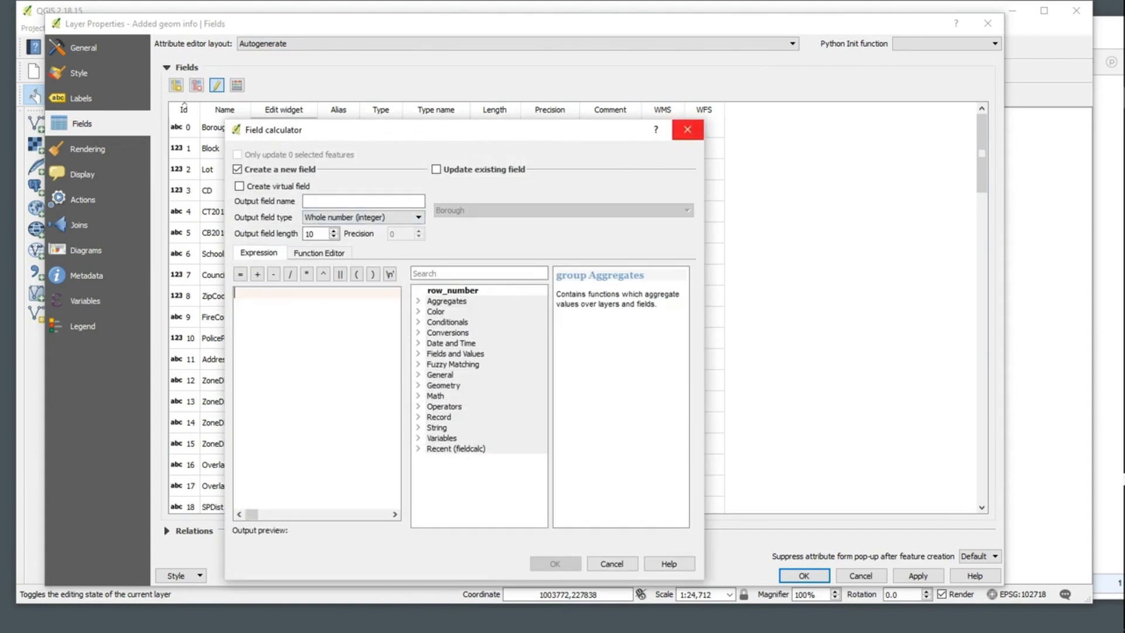
click(687, 129)
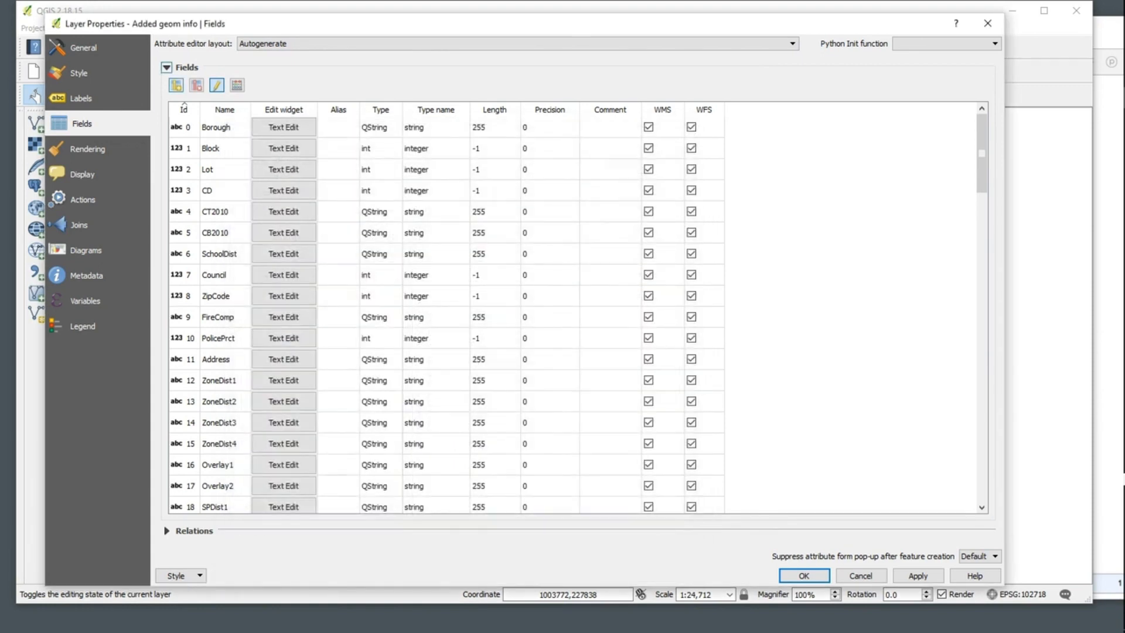
Add a Text (string) field named A_VALUE with length 20 to the Added geom info layer and apply the change.
click(176, 85)
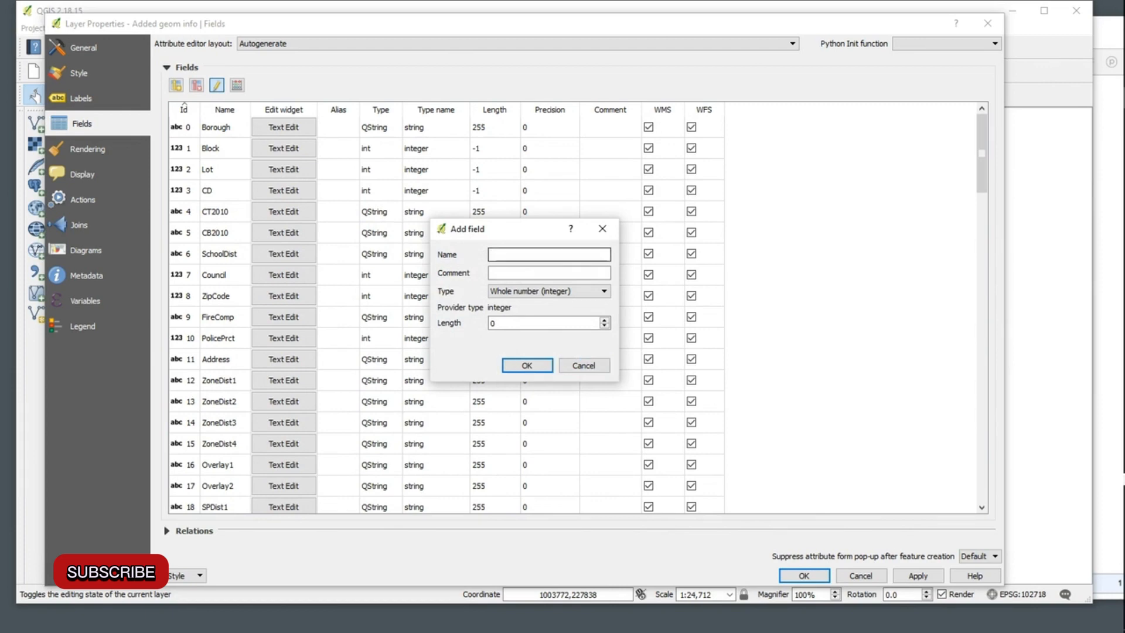
text(A_)
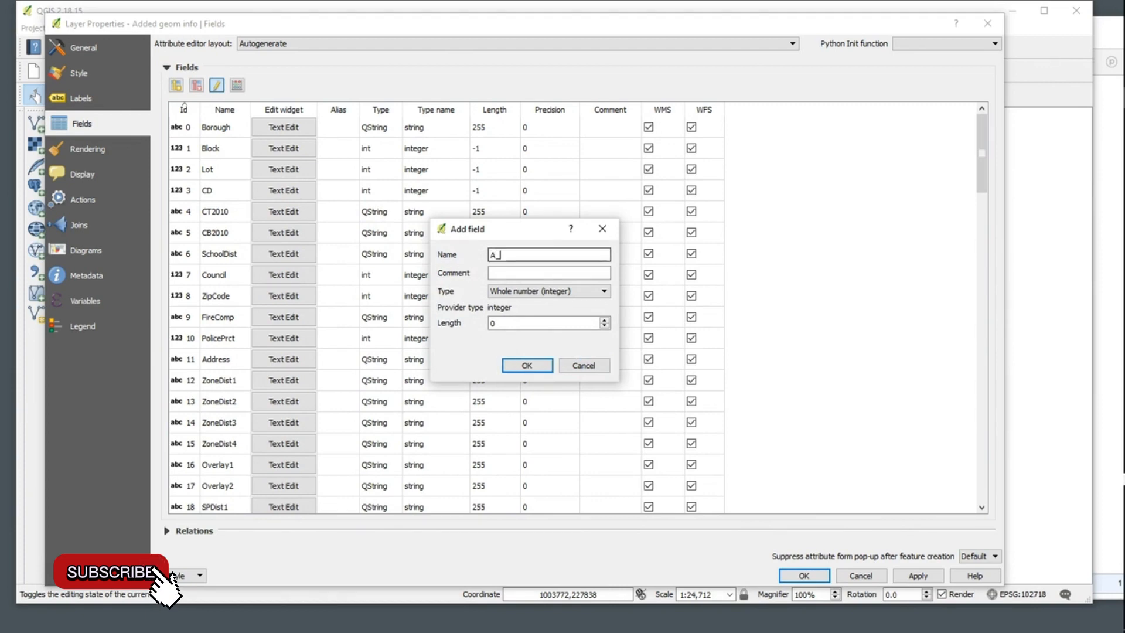
text(VALUE)
click(549, 291)
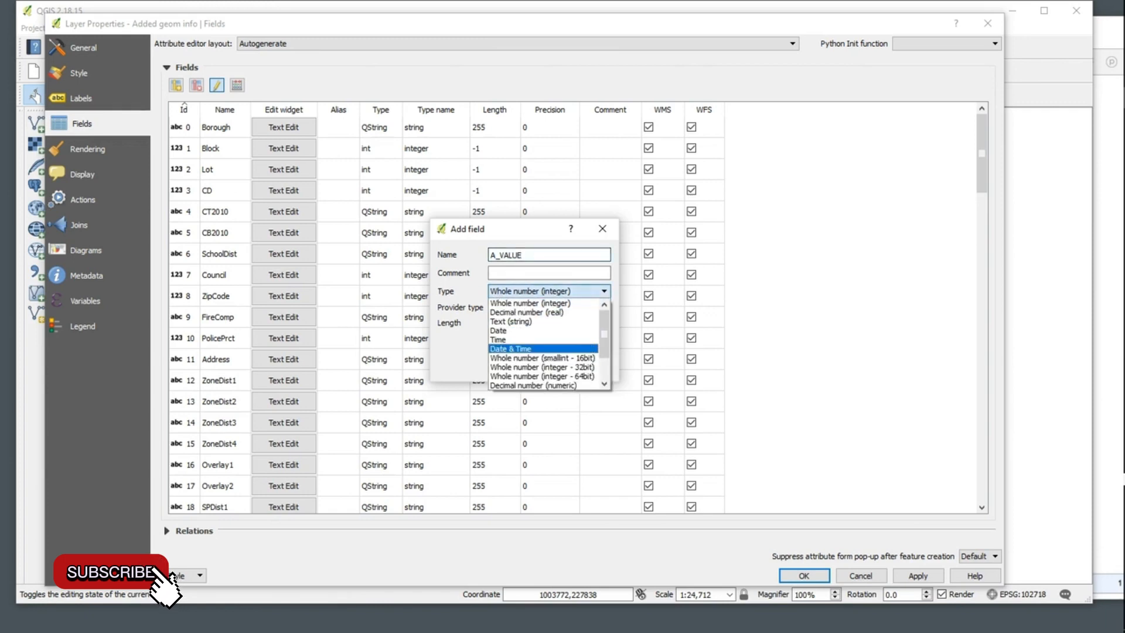
click(511, 322)
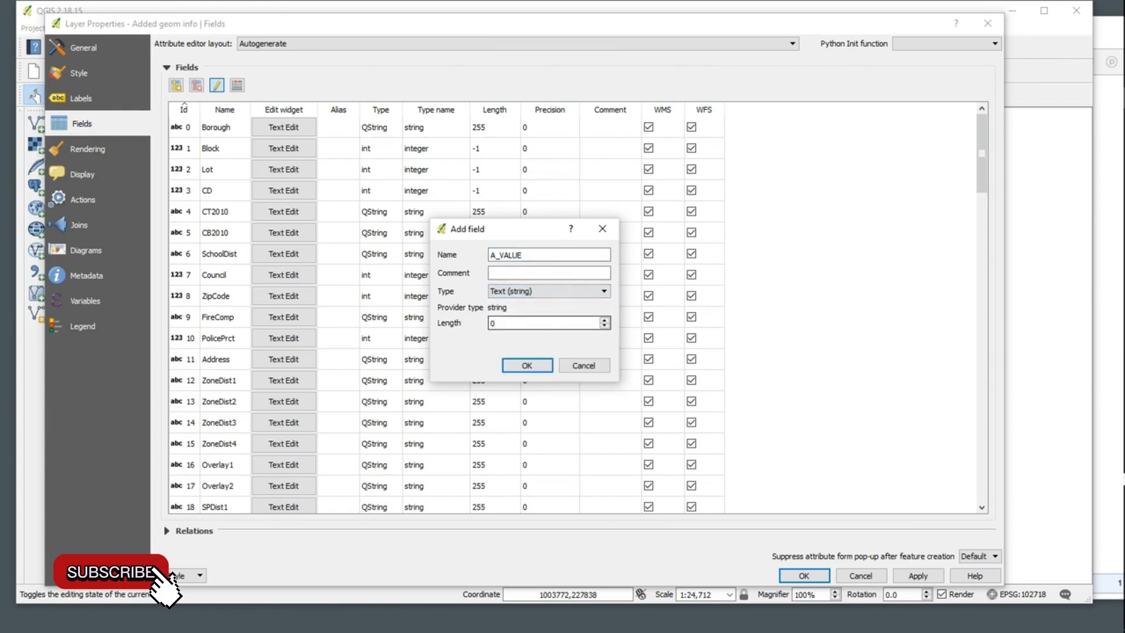
double_click(494, 323)
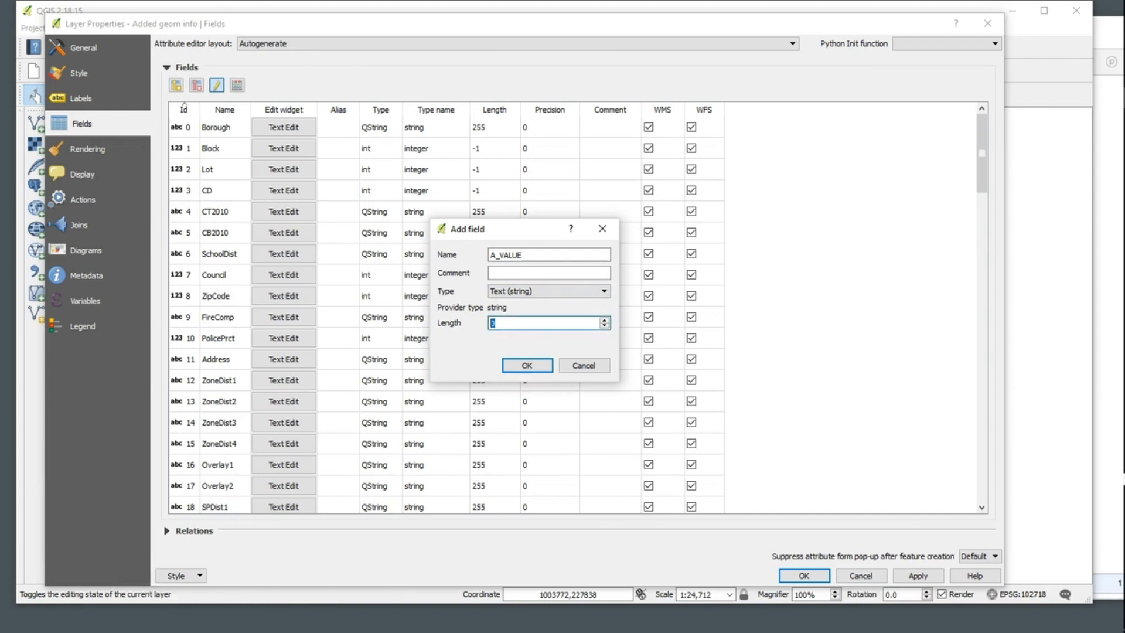
text(20)
key(Return)
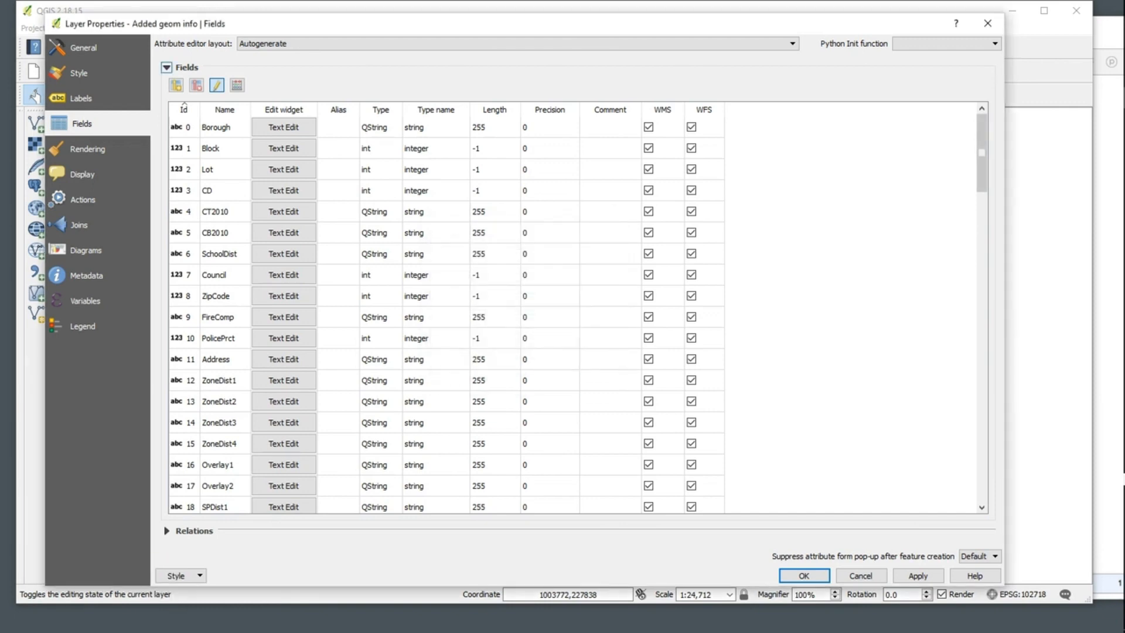
drag(982, 153, 982, 463)
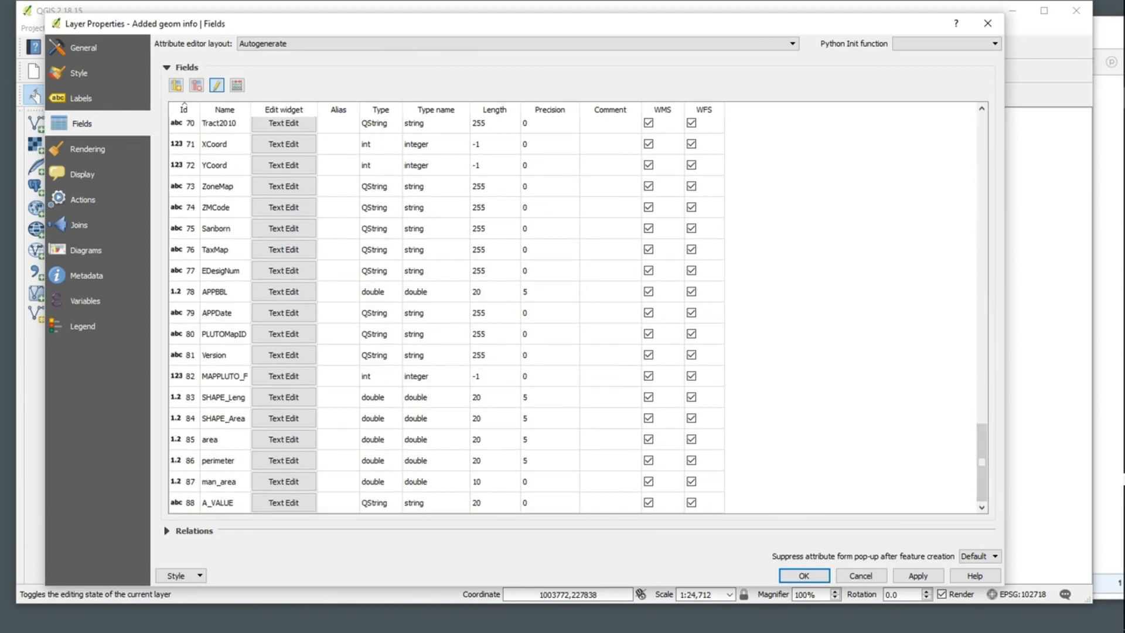
click(919, 576)
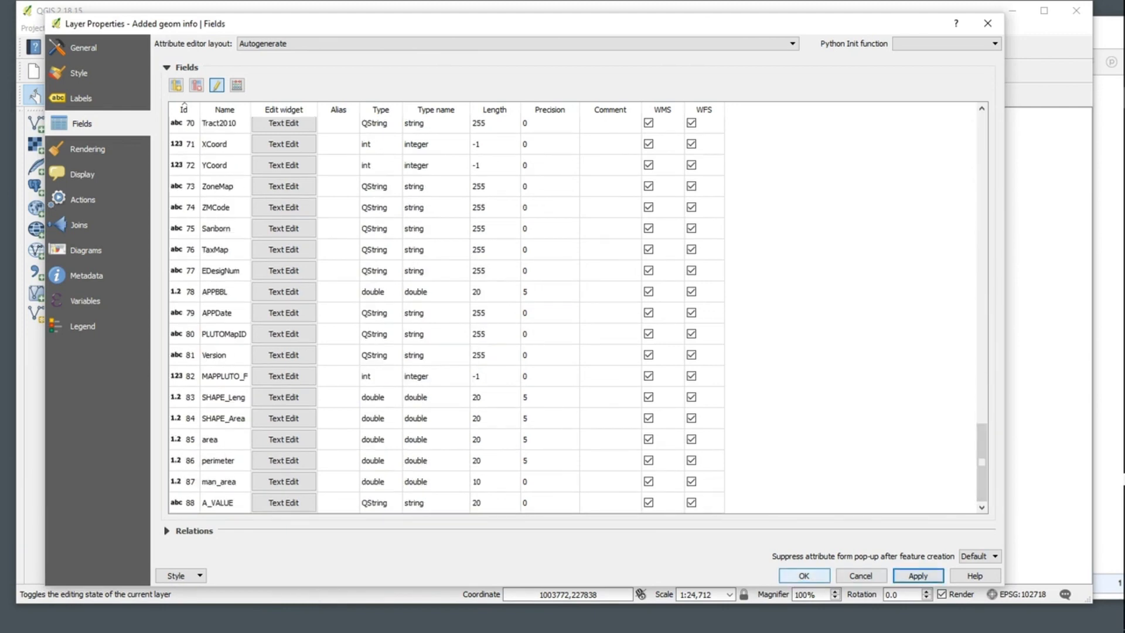
Close the layer properties, save the Added geom info layer's edits and turn off its editing.
click(805, 576)
right_click(154, 151)
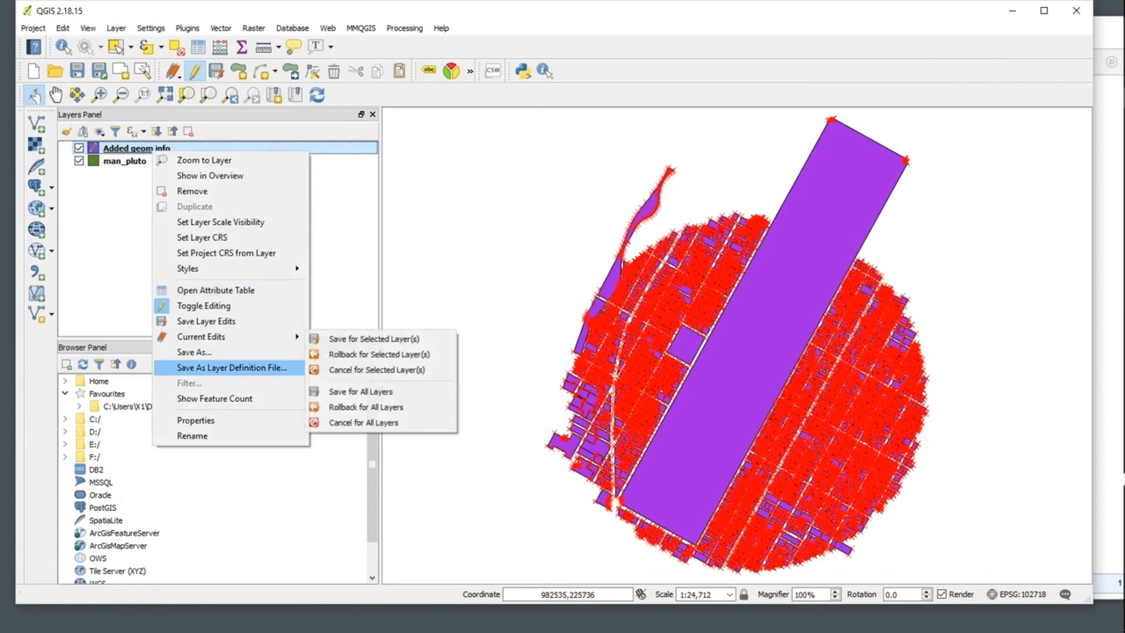
click(206, 322)
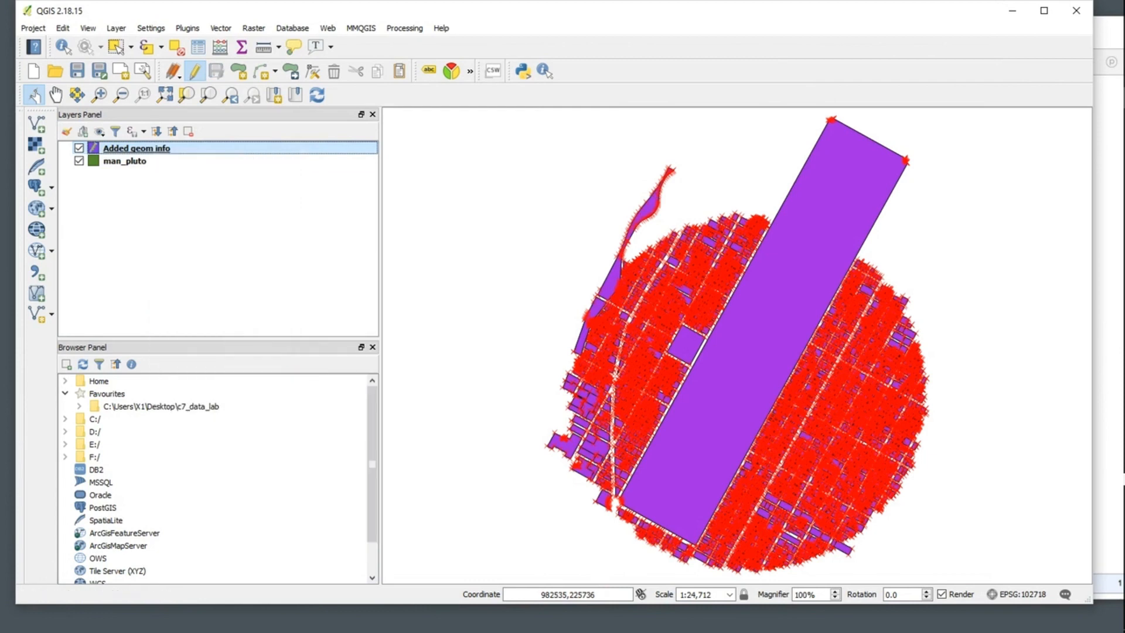
right_click(151, 149)
click(199, 299)
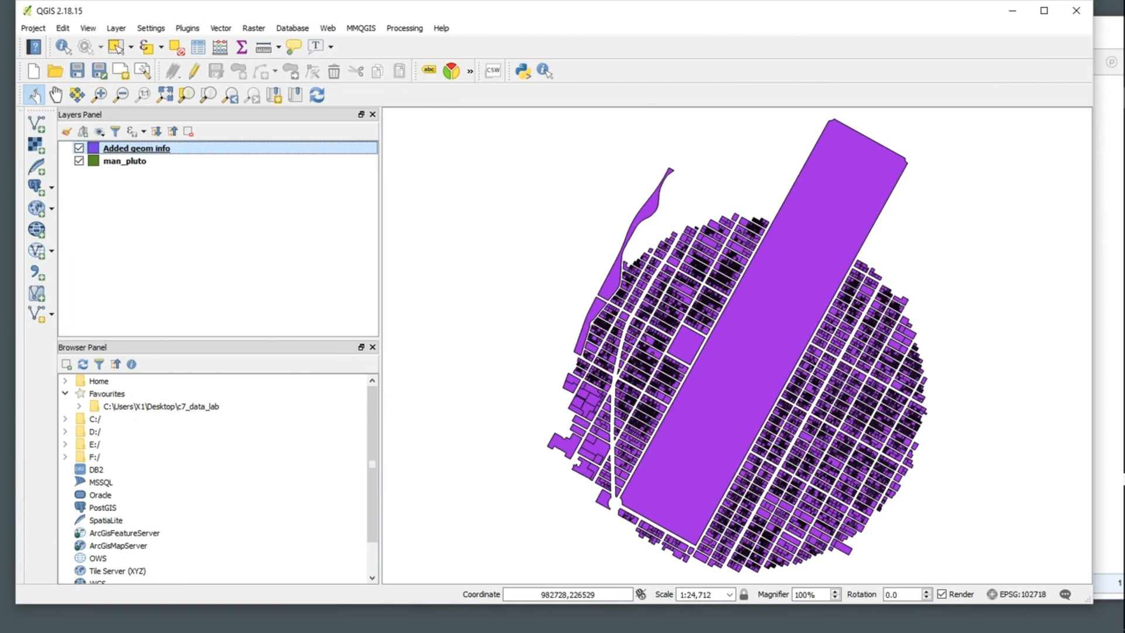
Open Select by Expression for Added geom info, then switch to the browser's lab page and copy the expression "acreage"<=1.
click(160, 47)
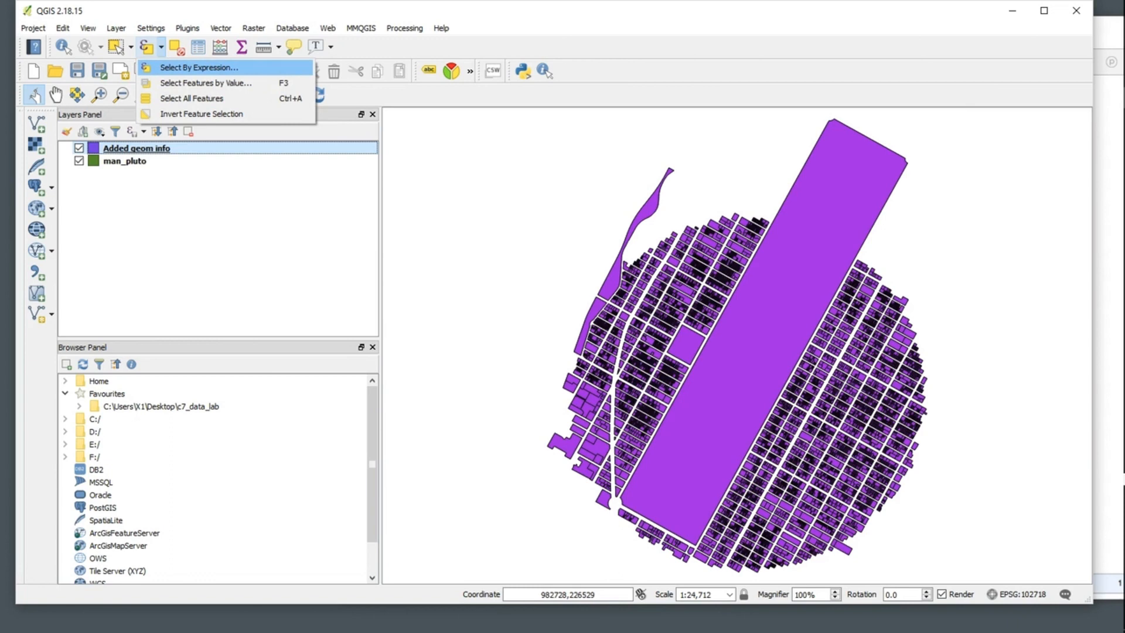
click(200, 68)
drag(460, 163, 286, 191)
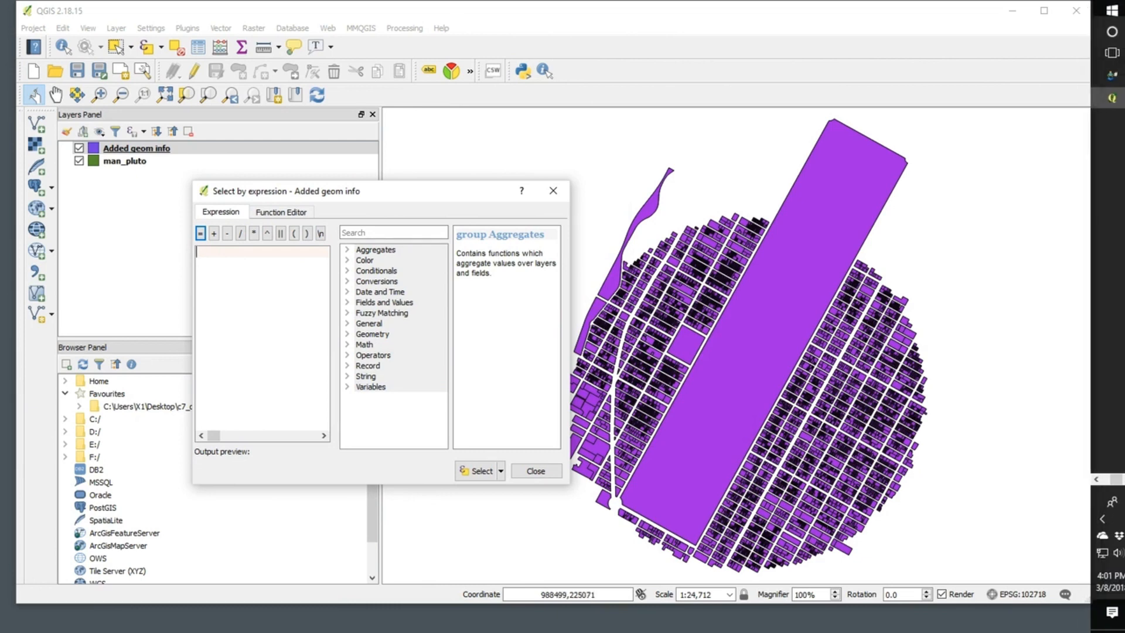
key(alt+Tab)
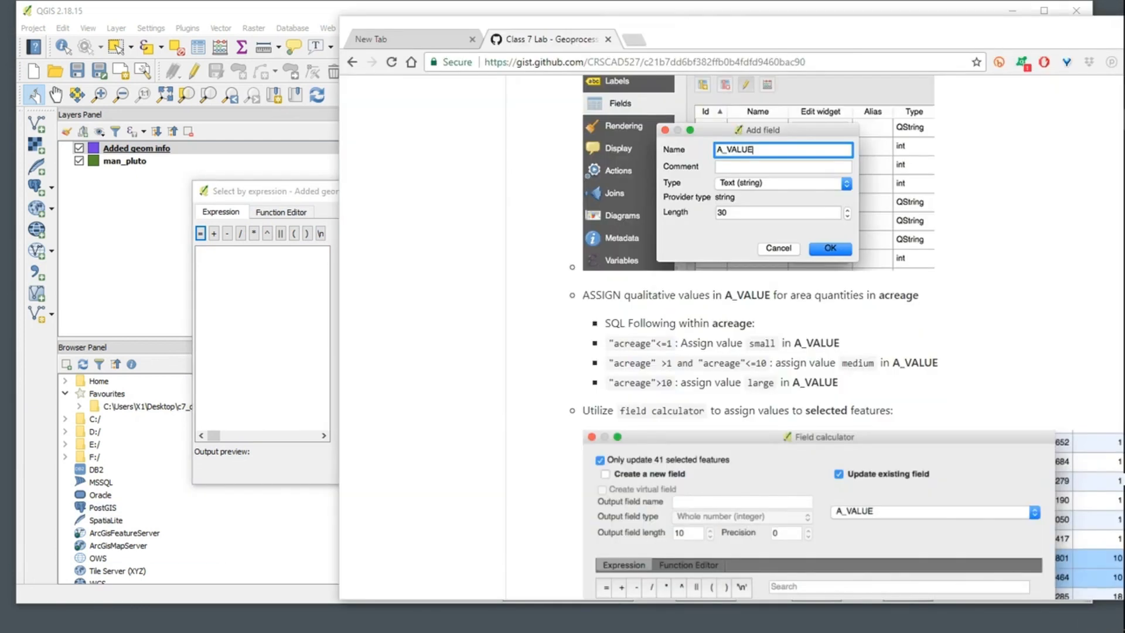
drag(672, 342, 609, 343)
key(ctrl+c)
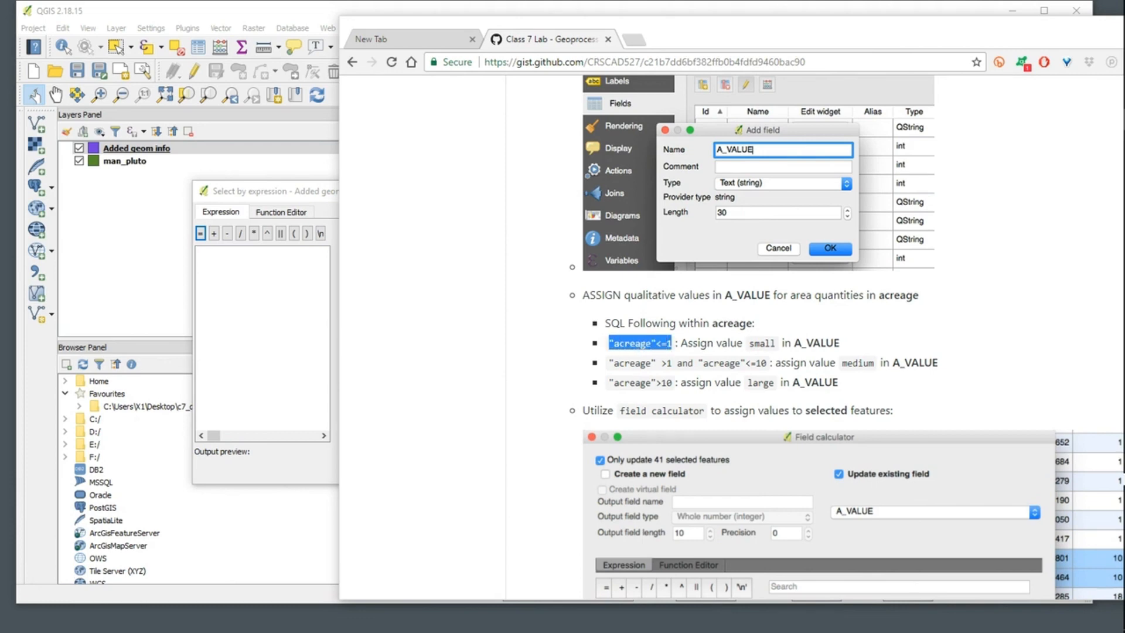
Return to QGIS, leave the selection dialog and check the man_area and A_VALUE columns in the Added geom info attribute table.
key(alt+Tab)
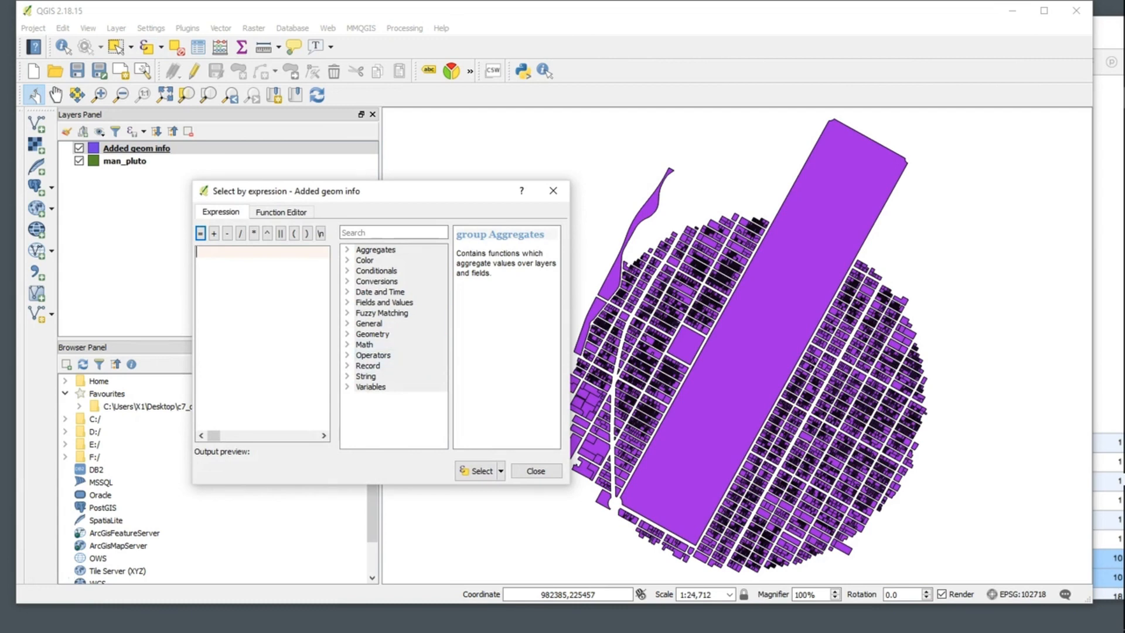
key(ctrl+v)
click(535, 471)
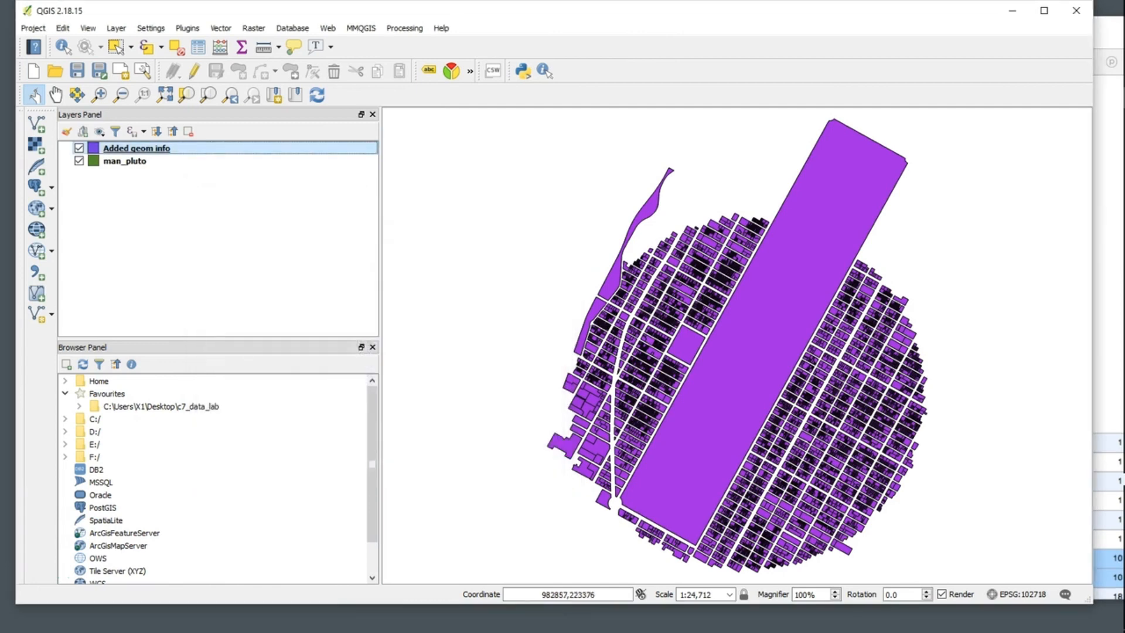
right_click(151, 148)
click(193, 289)
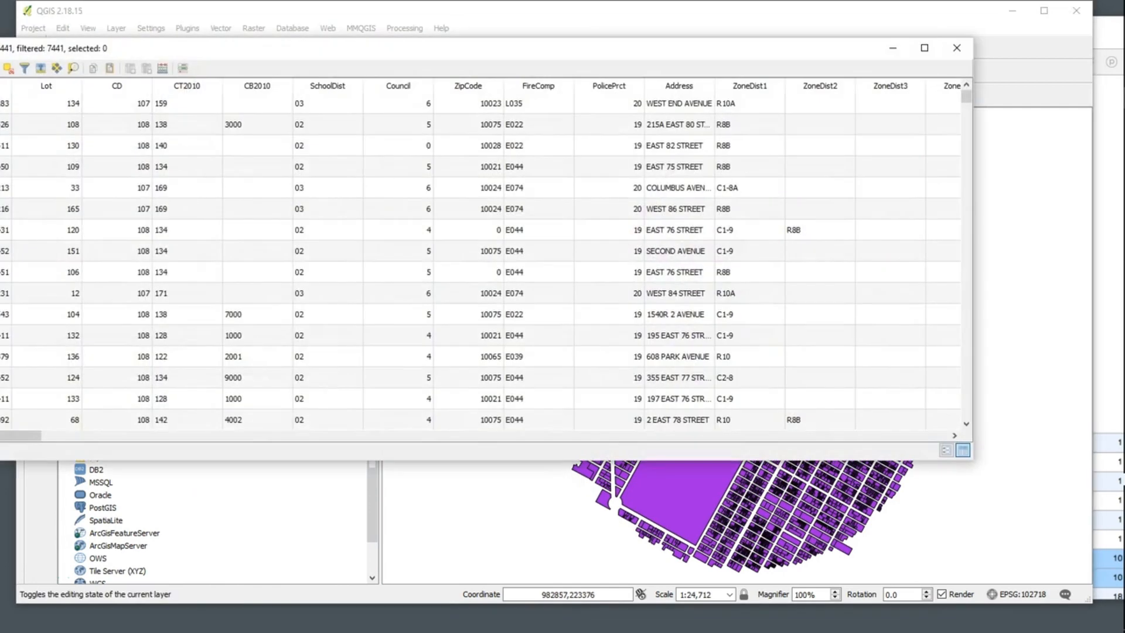
drag(24, 435, 857, 436)
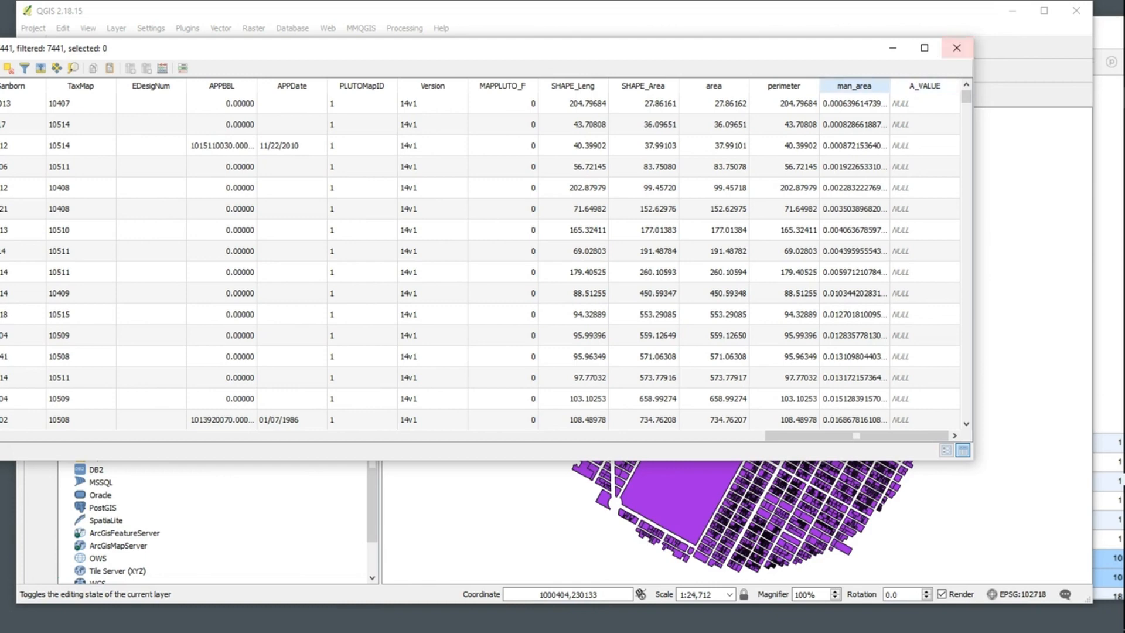
click(957, 47)
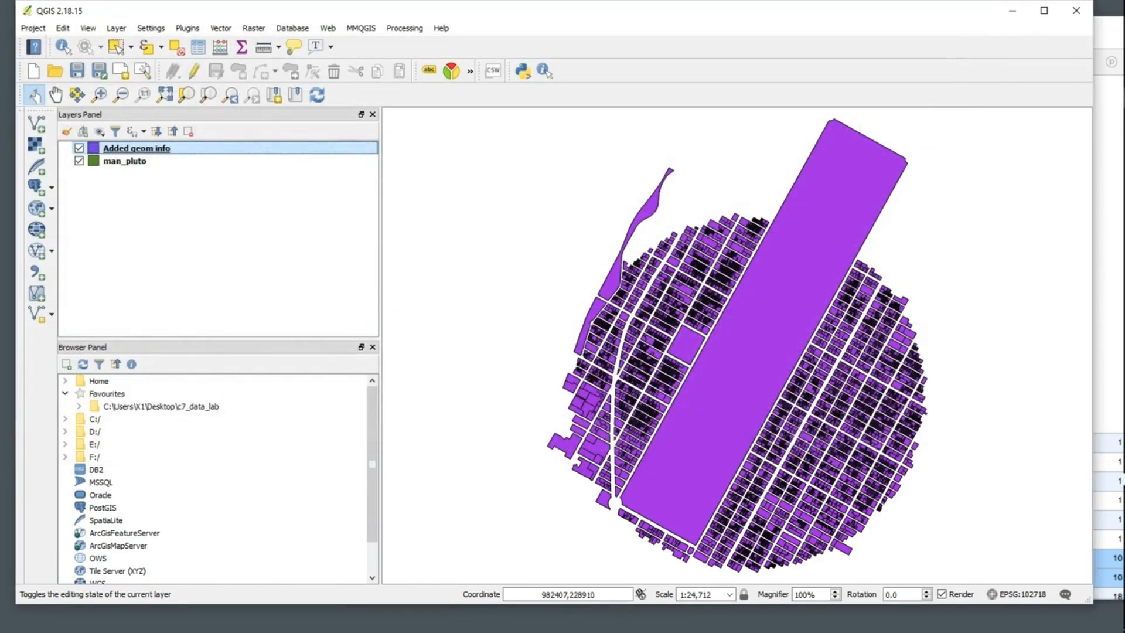
Reopen Select by Expression for Added geom info, enter the copied expression "acreage"<=1 and list the layer's field names.
right_click(149, 148)
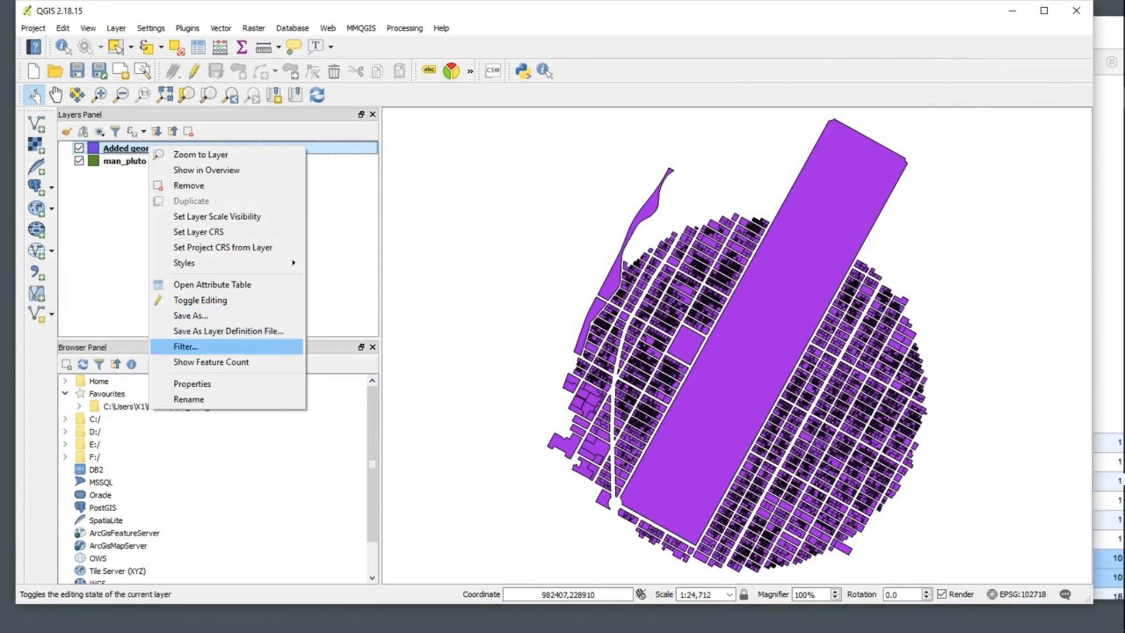
click(147, 47)
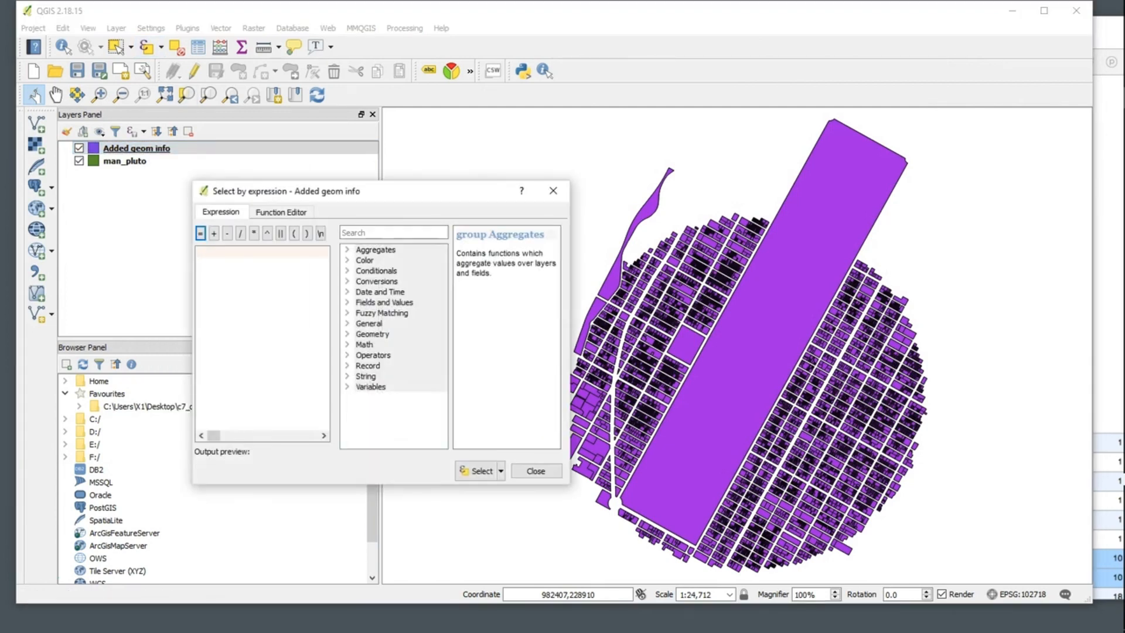
key(ctrl+v)
click(232, 253)
click(384, 303)
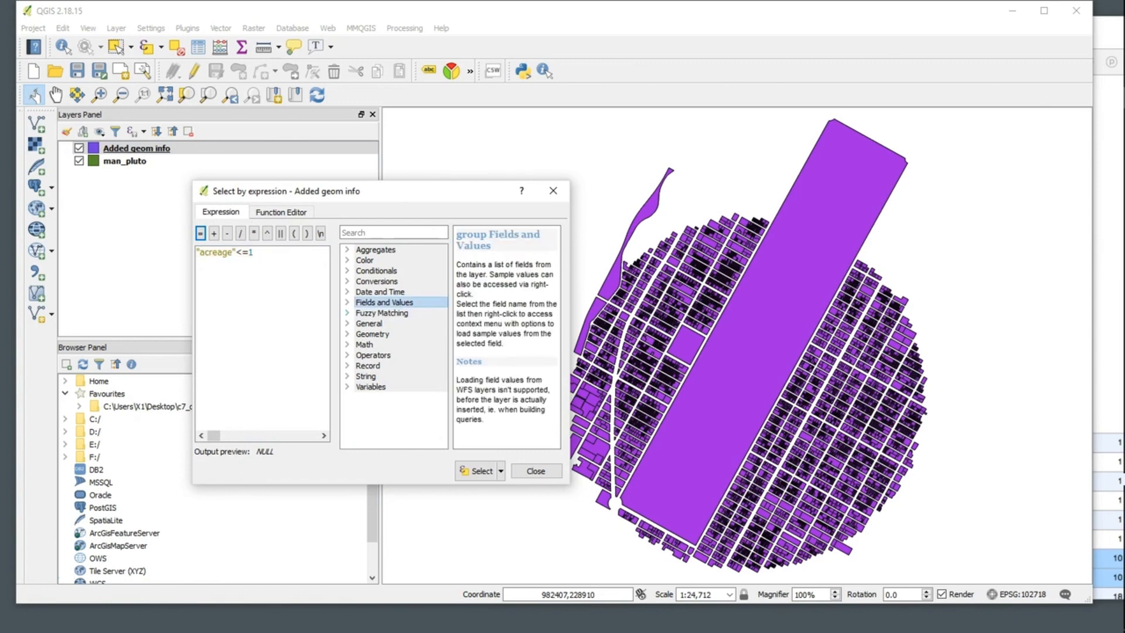
double_click(384, 303)
scroll(392, 346, down, 10)
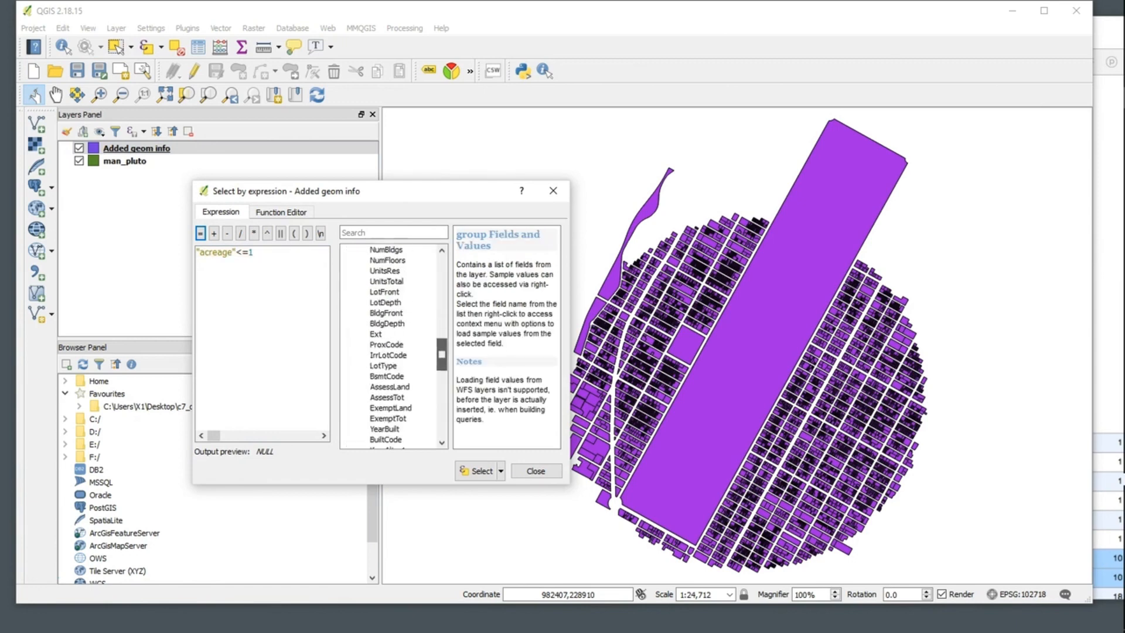
scroll(393, 346, down, 1)
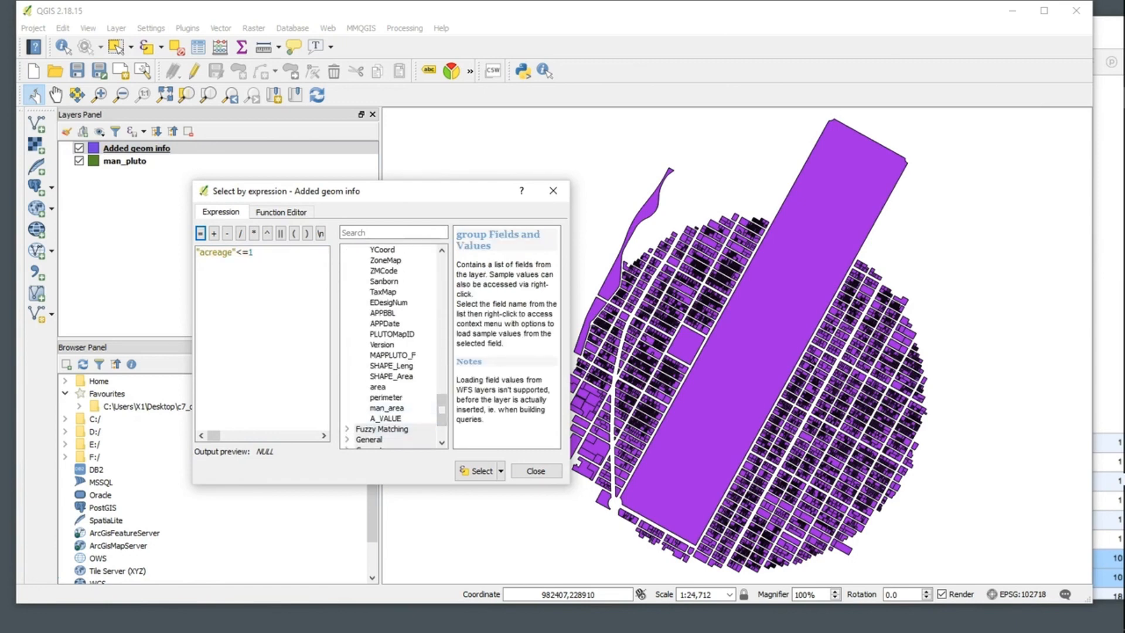
Replace acreage with man_area in the expression, select the features where "man_area"<=1 and close the dialog.
click(227, 252)
key(Right)
key(BackSpace)
key(BackSpace)
key(BackSpace)
key(BackSpace)
key(BackSpace)
key(BackSpace)
key(BackSpace)
key(BackSpace)
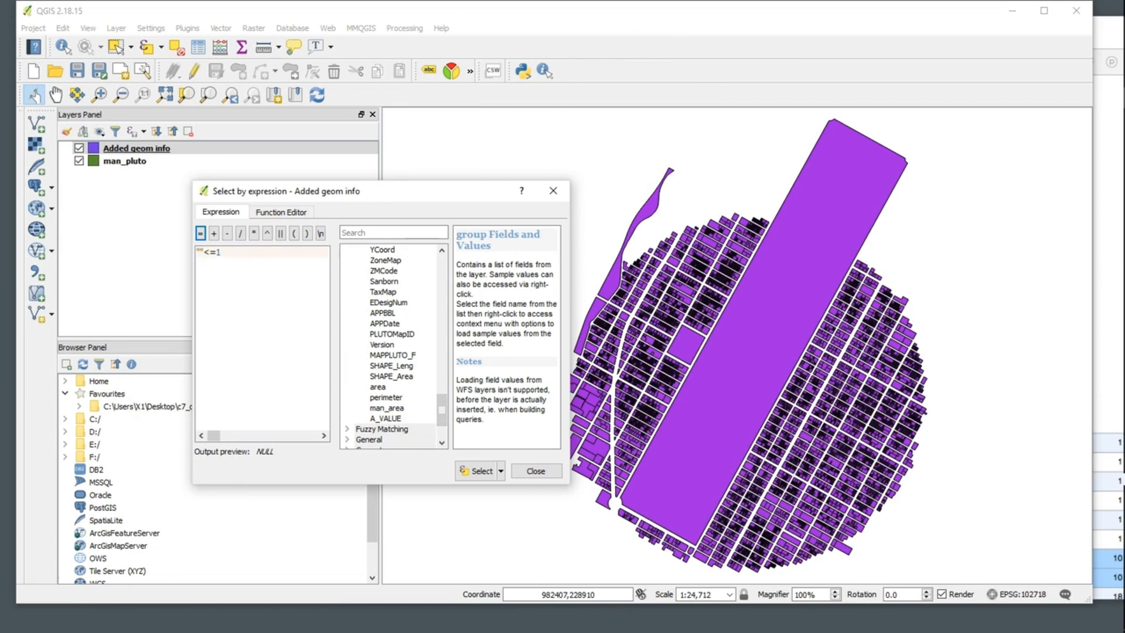
text(man_area)
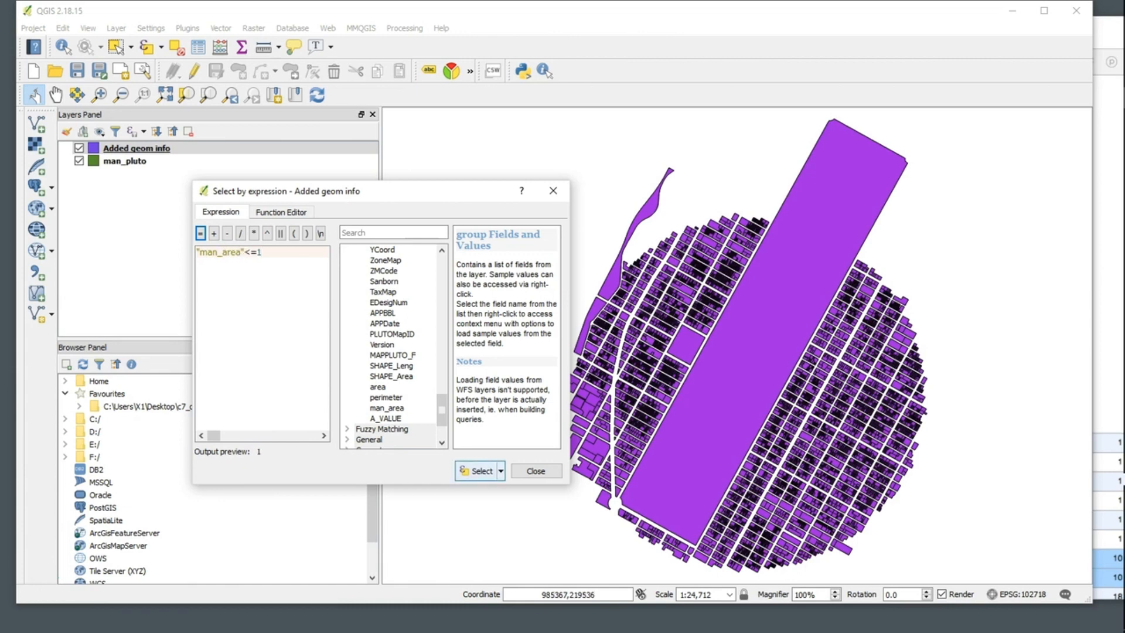
click(501, 470)
click(515, 492)
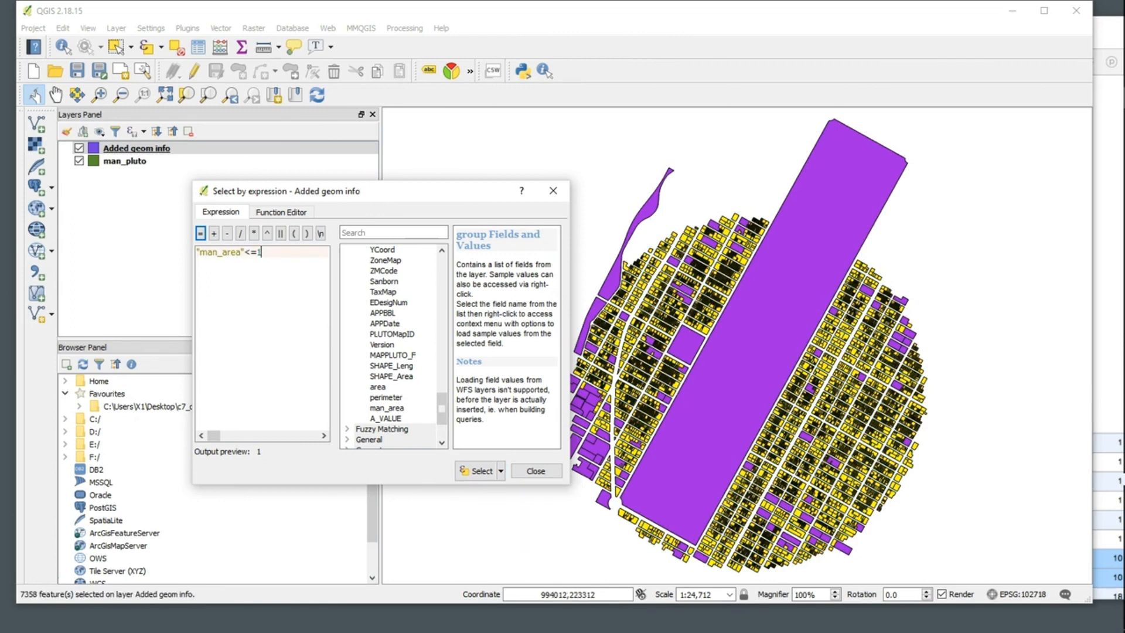
click(536, 470)
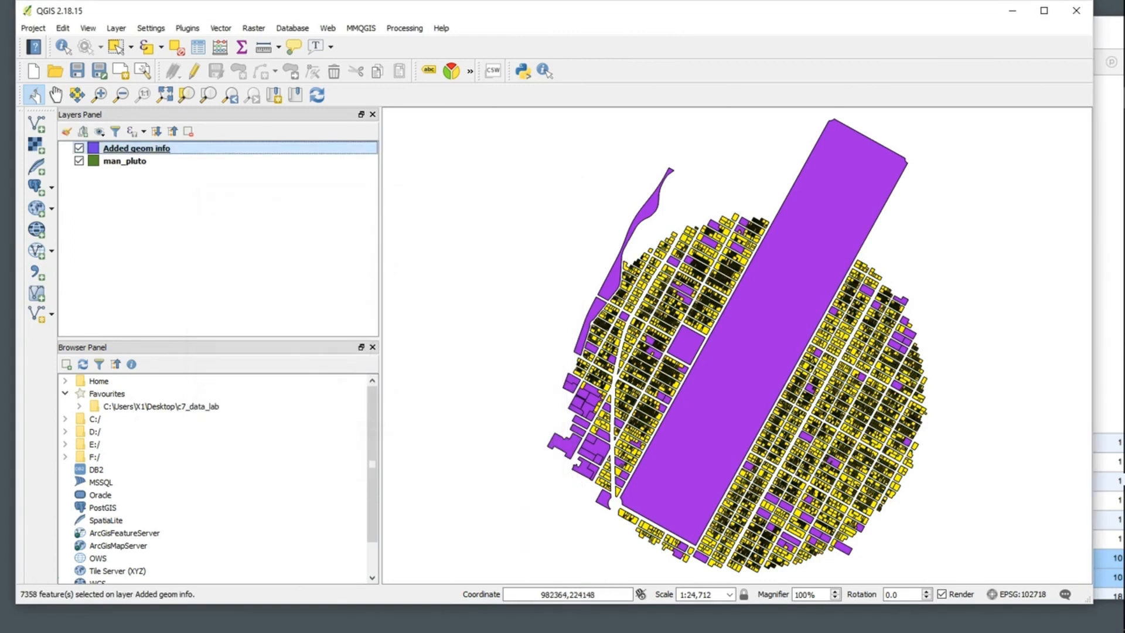
Open the Added geom info attribute table and examine the man_area values where selected rows give way to unselected ones.
right_click(151, 148)
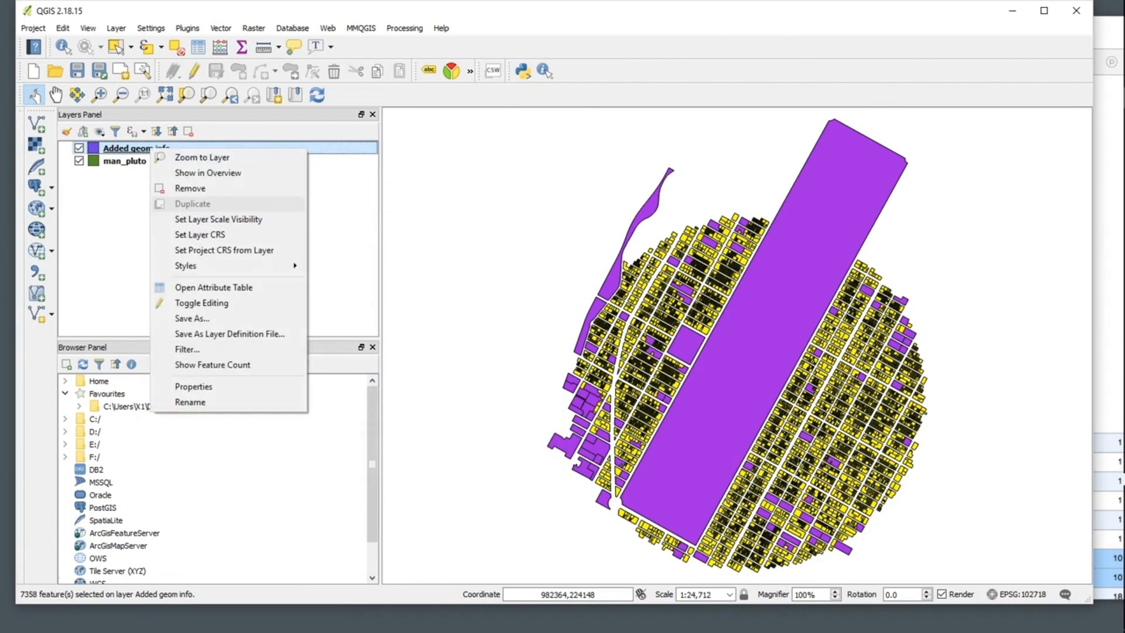
click(214, 287)
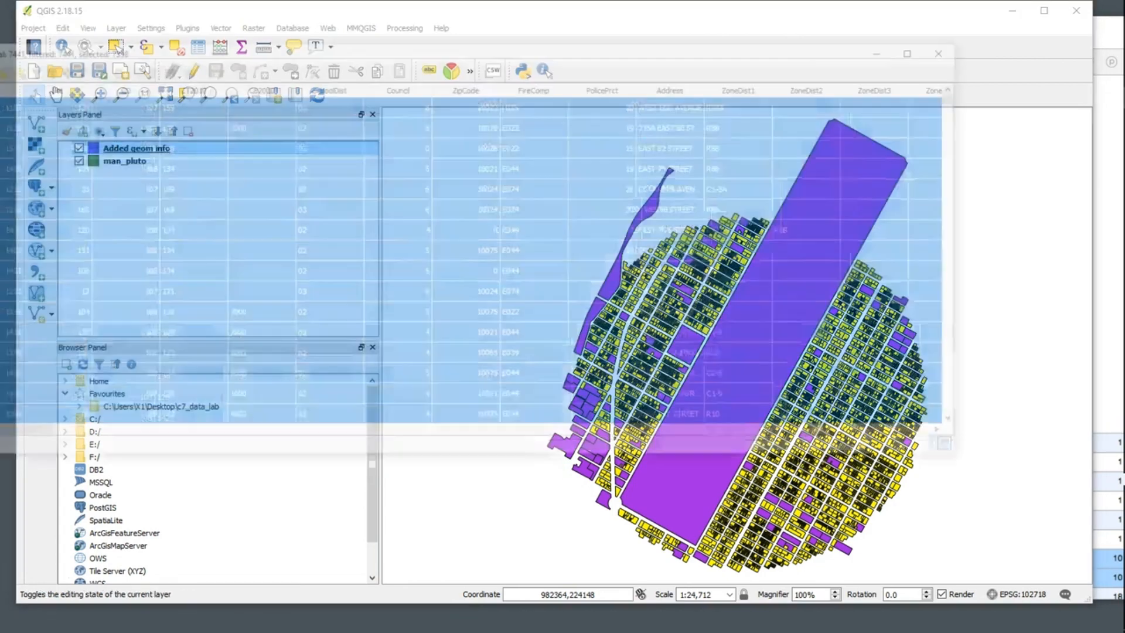
drag(23, 436, 721, 436)
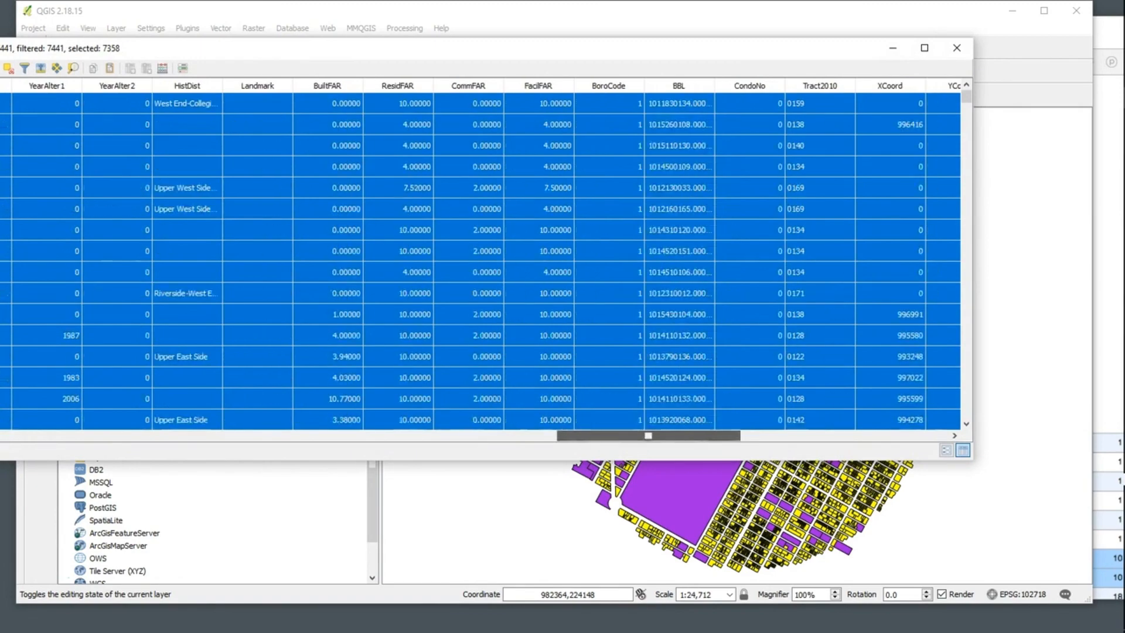
drag(648, 435, 856, 435)
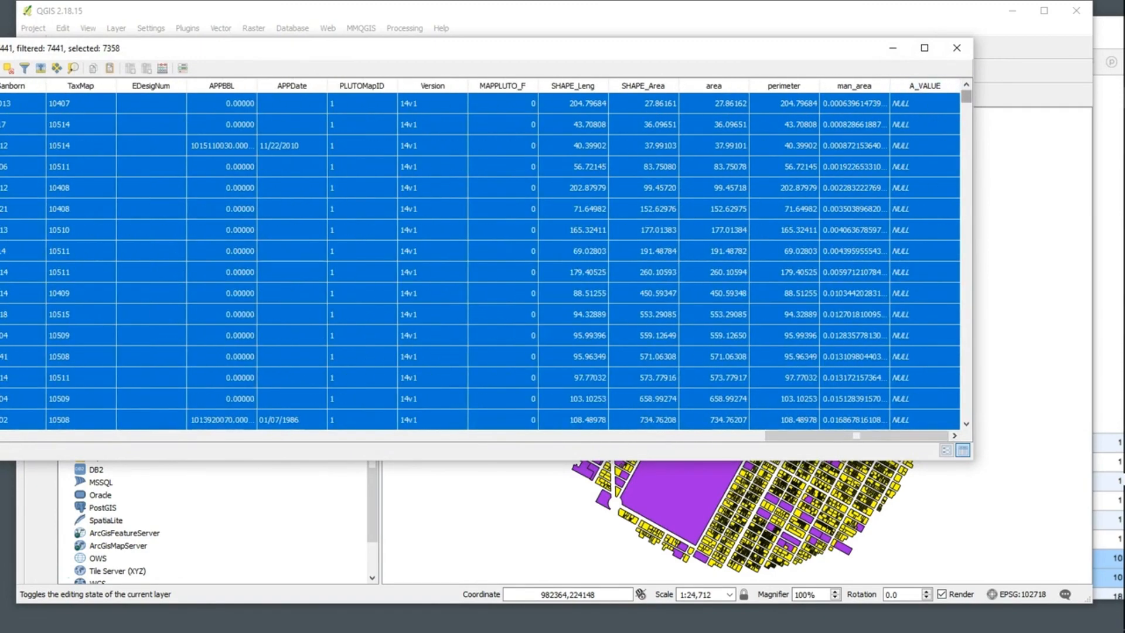
drag(967, 96, 967, 411)
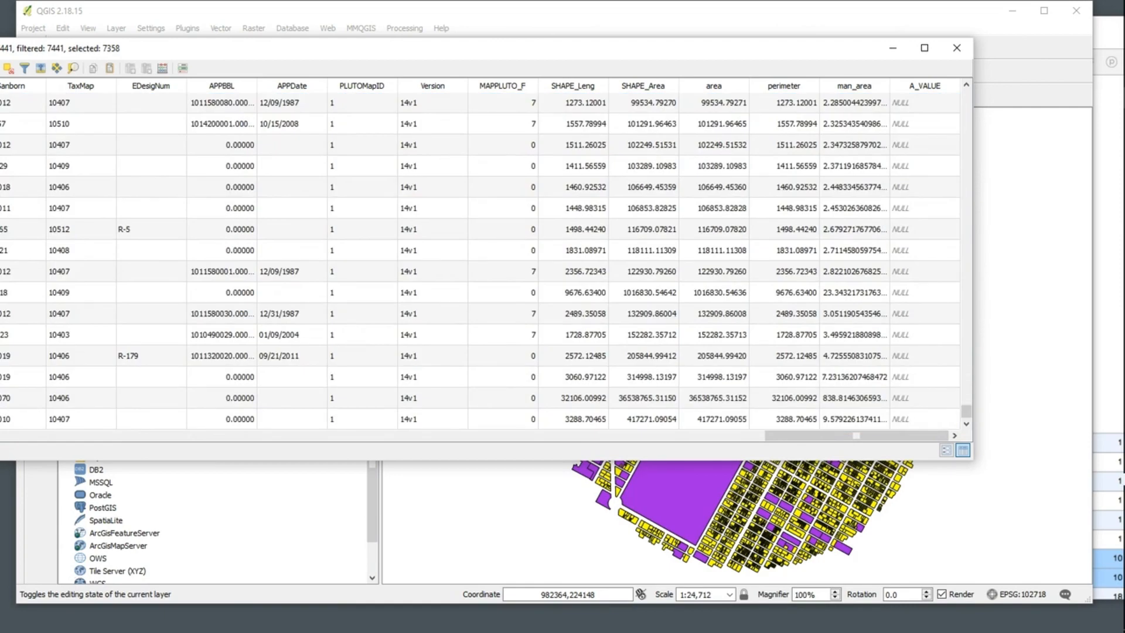
scroll(481, 257, up, 20)
scroll(480, 258, up, 1)
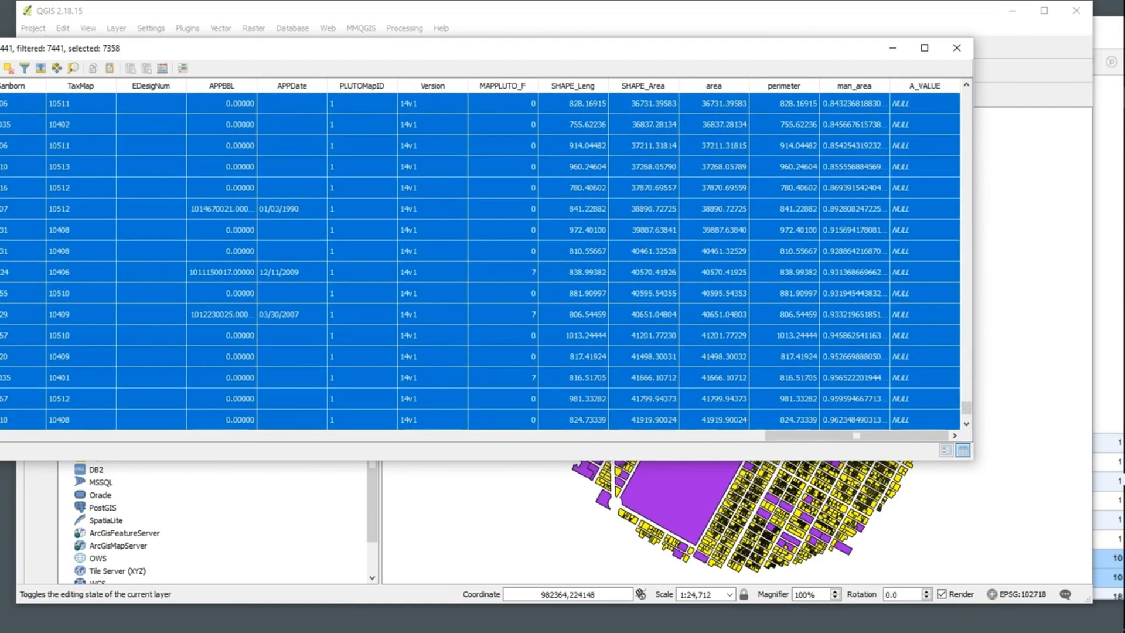
scroll(480, 258, down, 2)
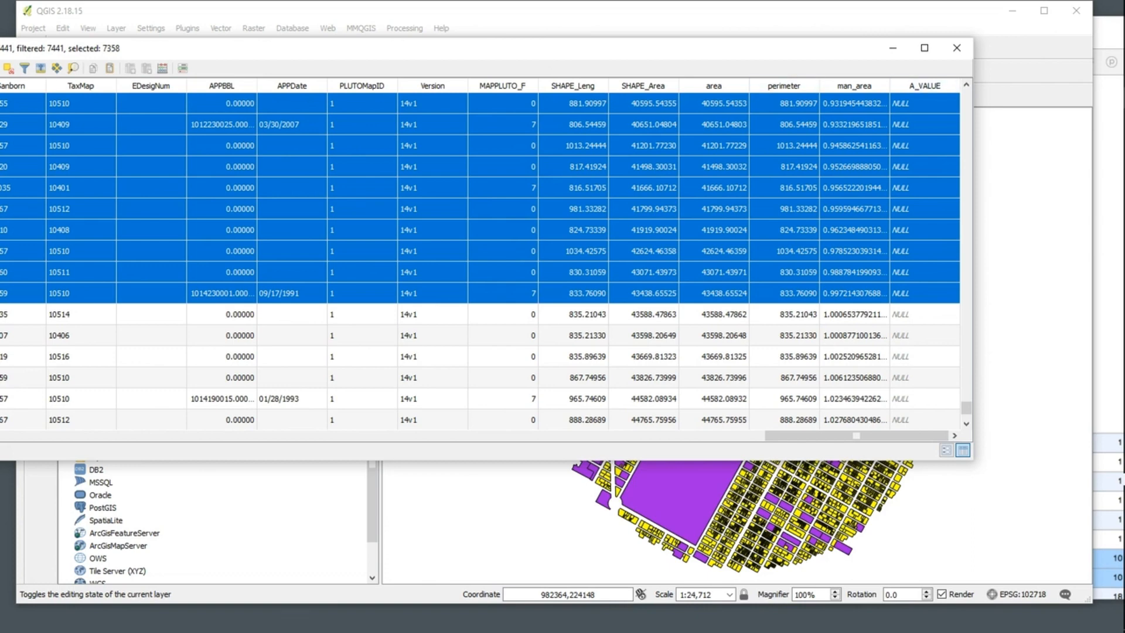
Use the Field Calculator to update the existing A_VALUE field of the selected Added geom info features to 'small'.
drag(784, 48, 759, 169)
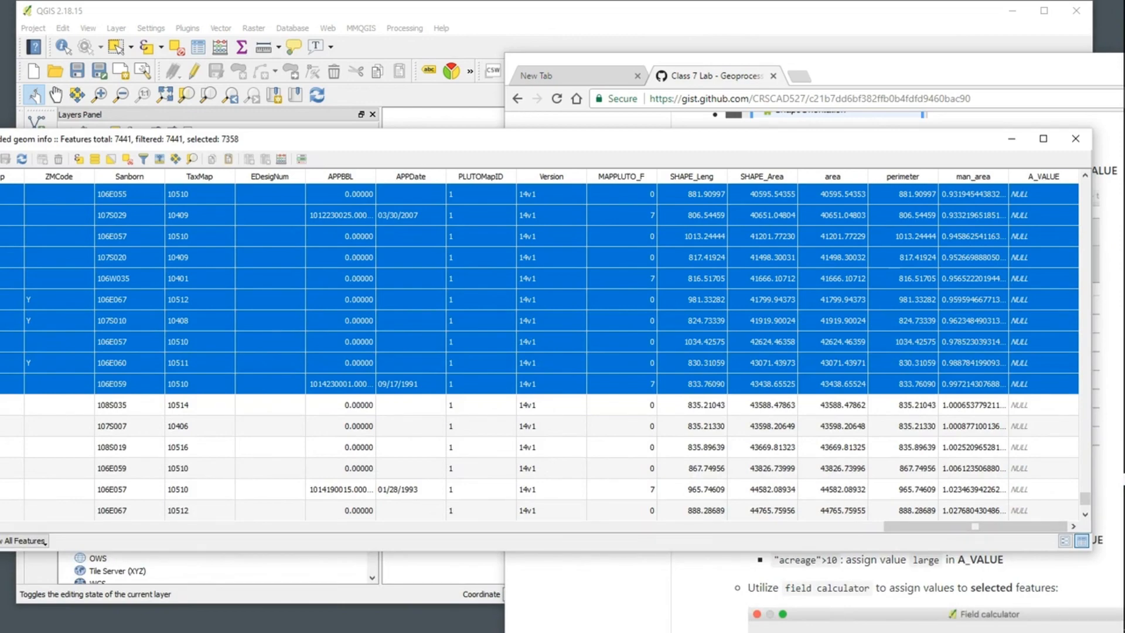
click(220, 47)
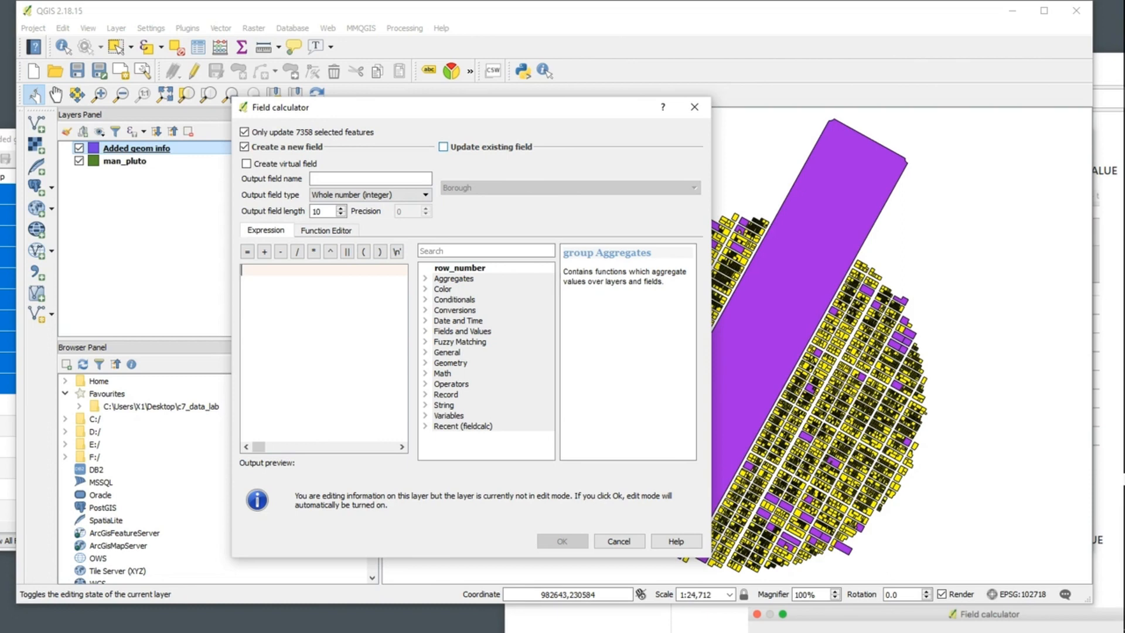
click(443, 148)
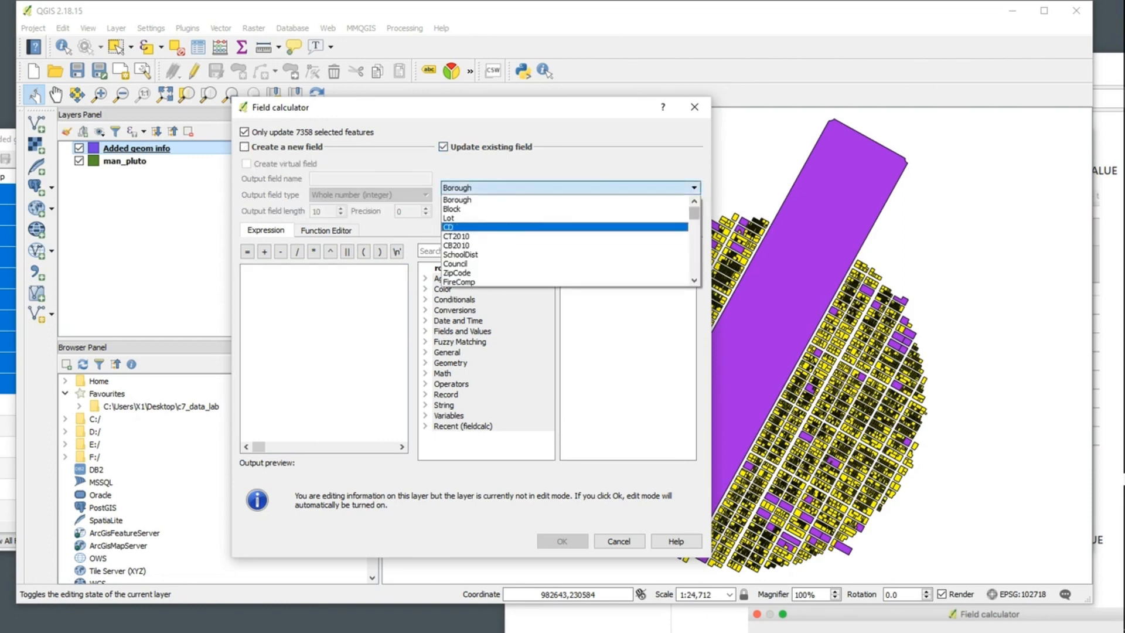
drag(694, 214, 695, 270)
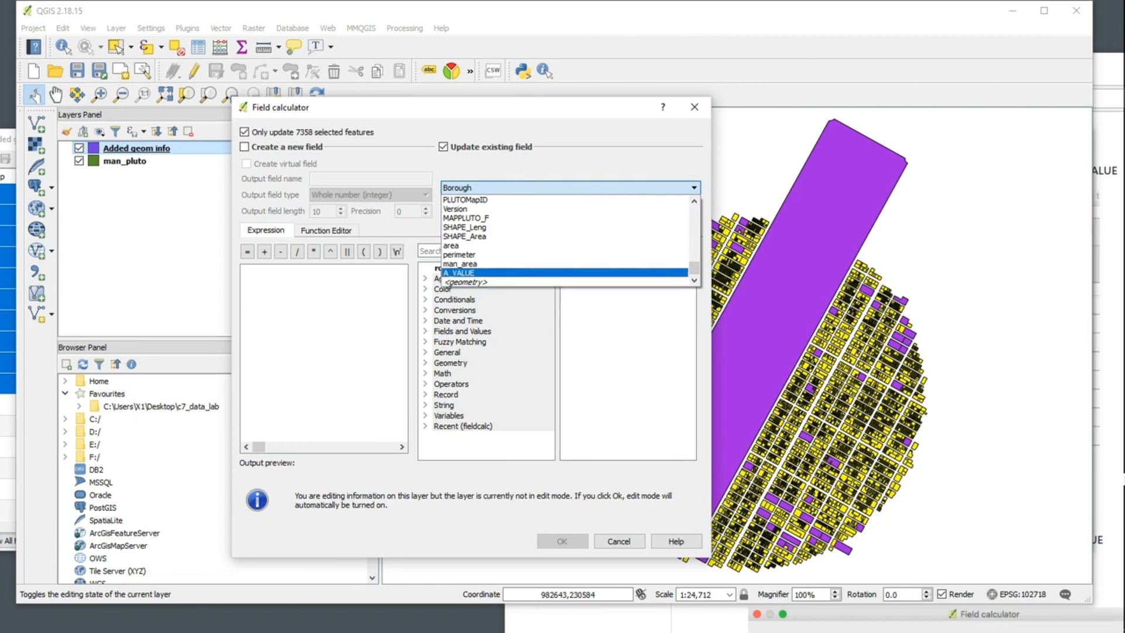
click(463, 273)
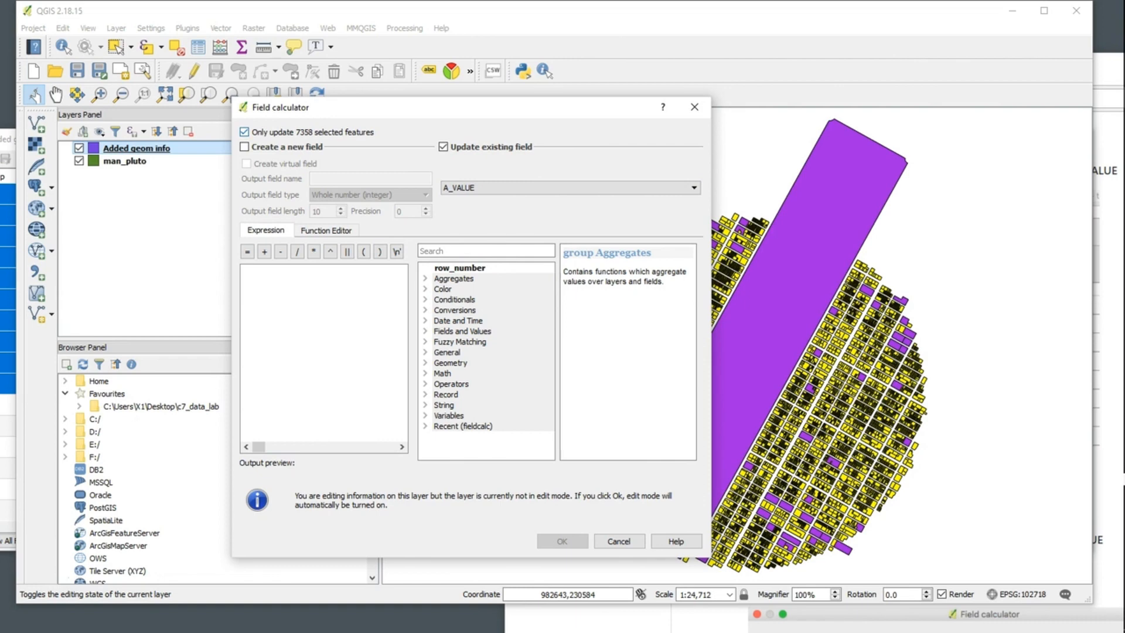
click(244, 132)
click(316, 305)
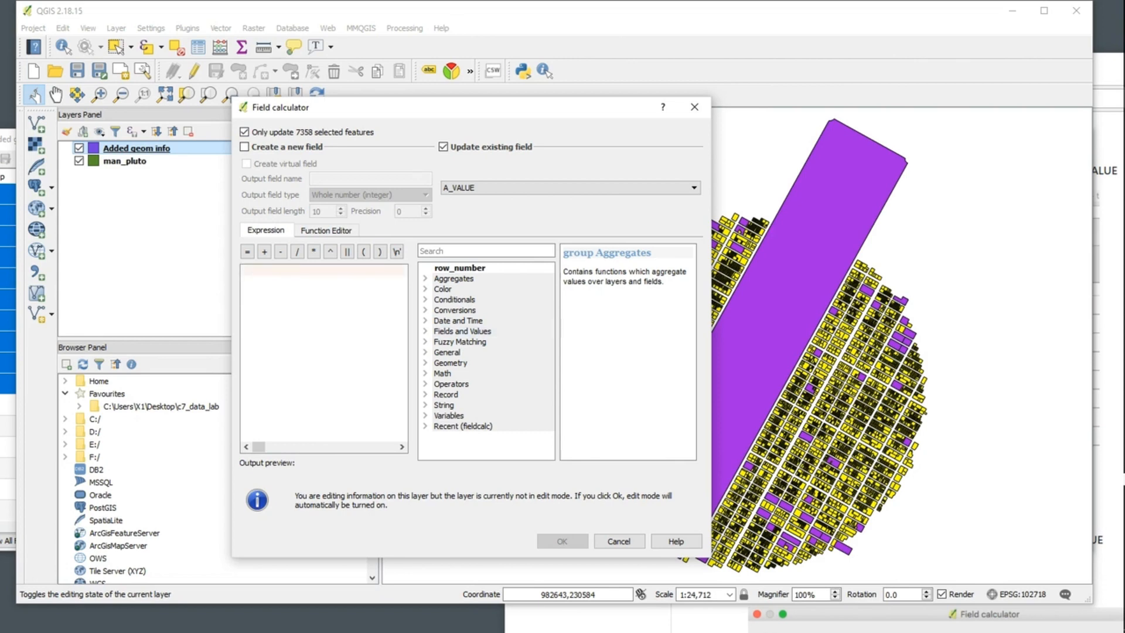
text('small)
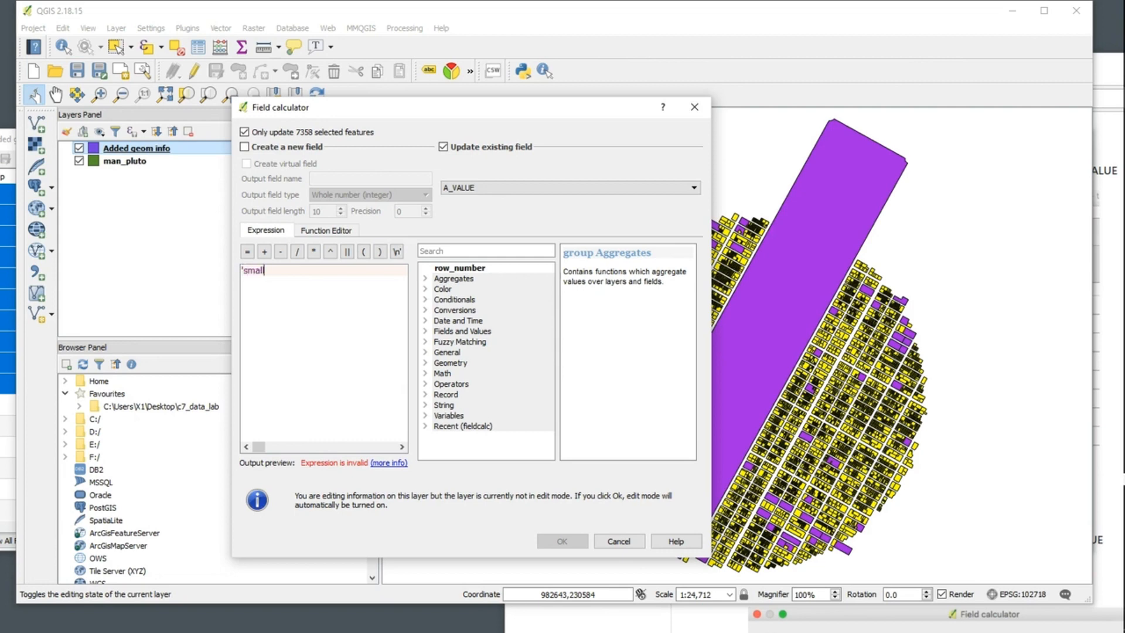
text(')
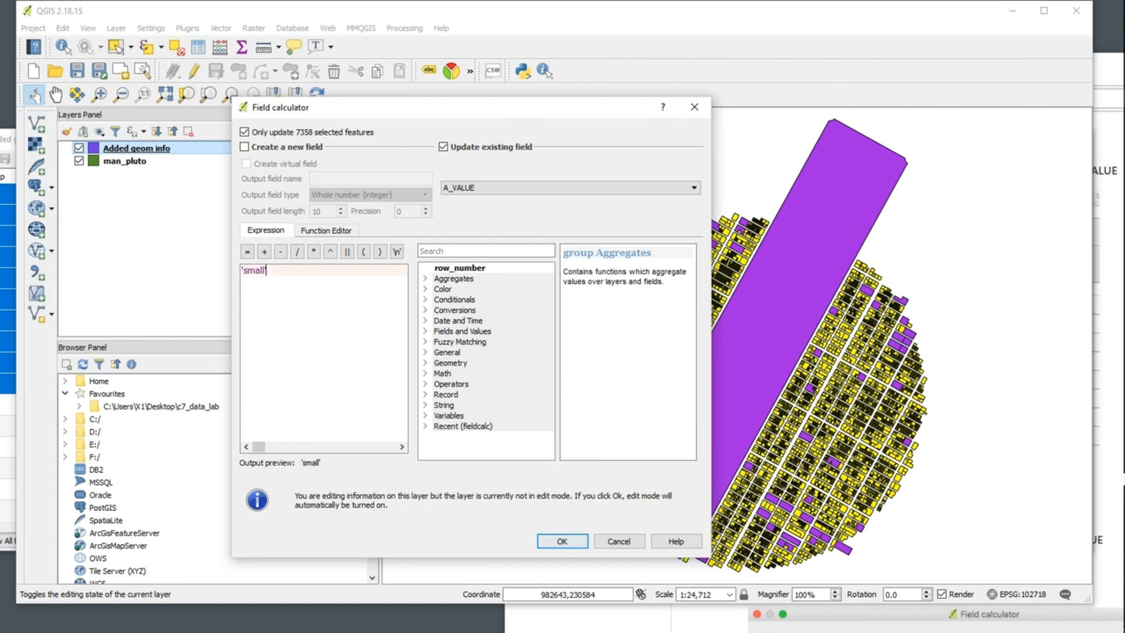
key(Return)
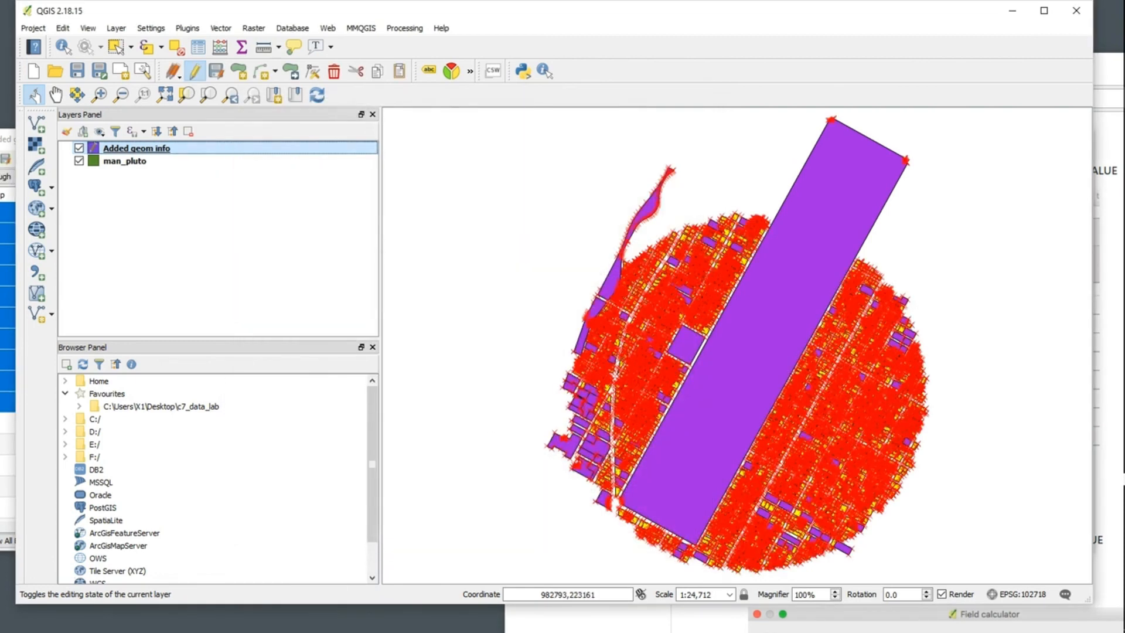
Save the edits of the Added geom info layer and turn off its editing mode.
right_click(152, 148)
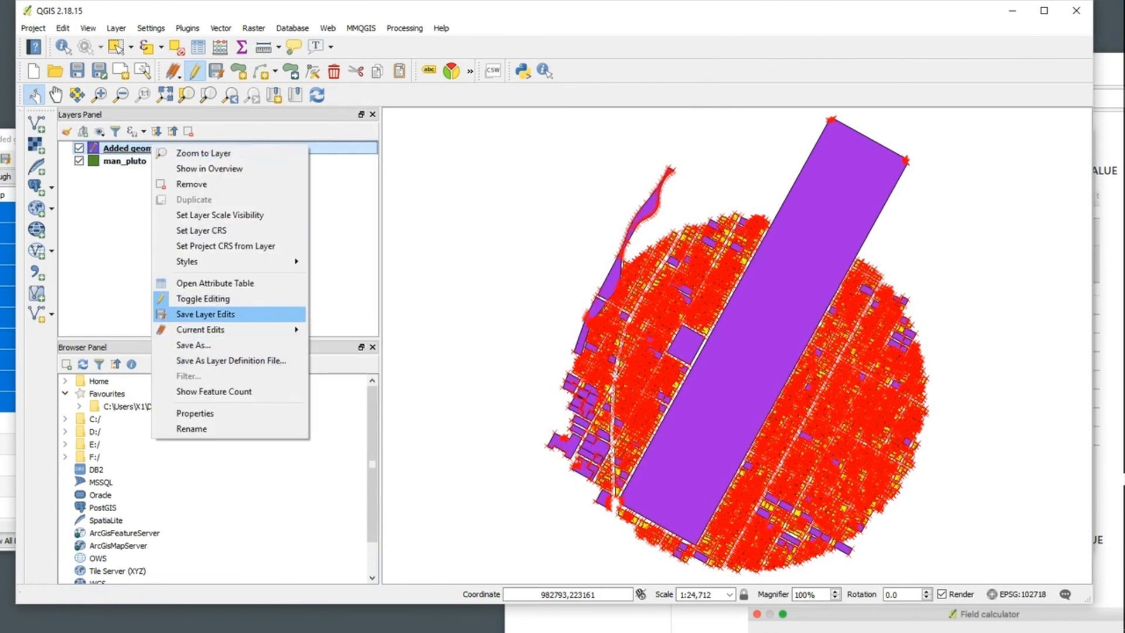
click(205, 314)
right_click(151, 147)
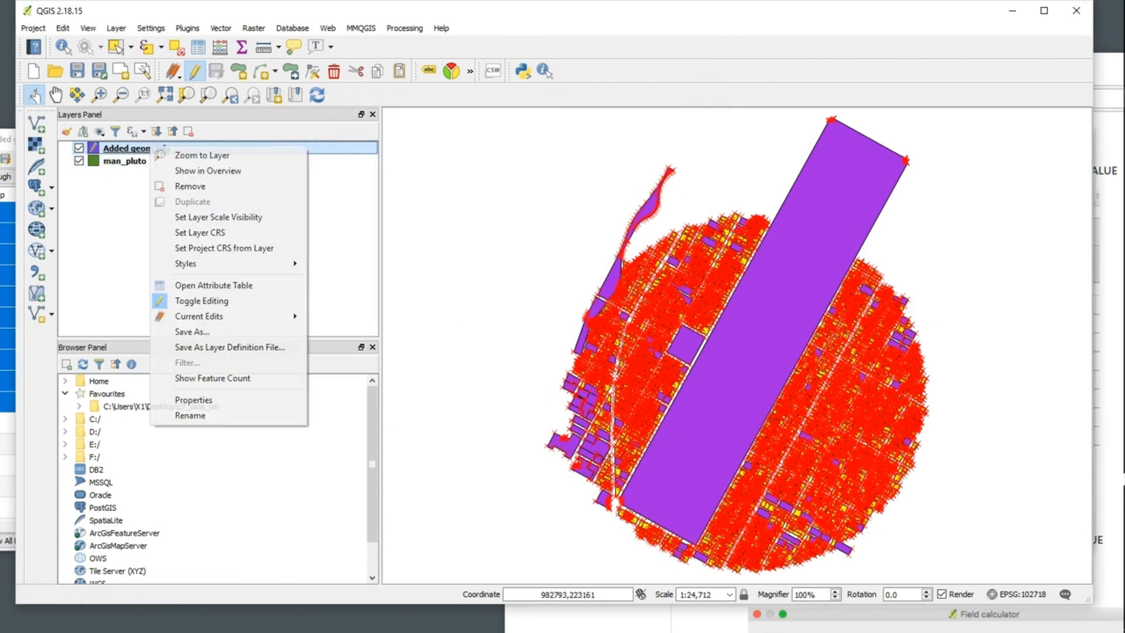
click(202, 301)
Check the A_VALUE entries beside man_area in the Added geom info attribute table and close the table.
right_click(152, 147)
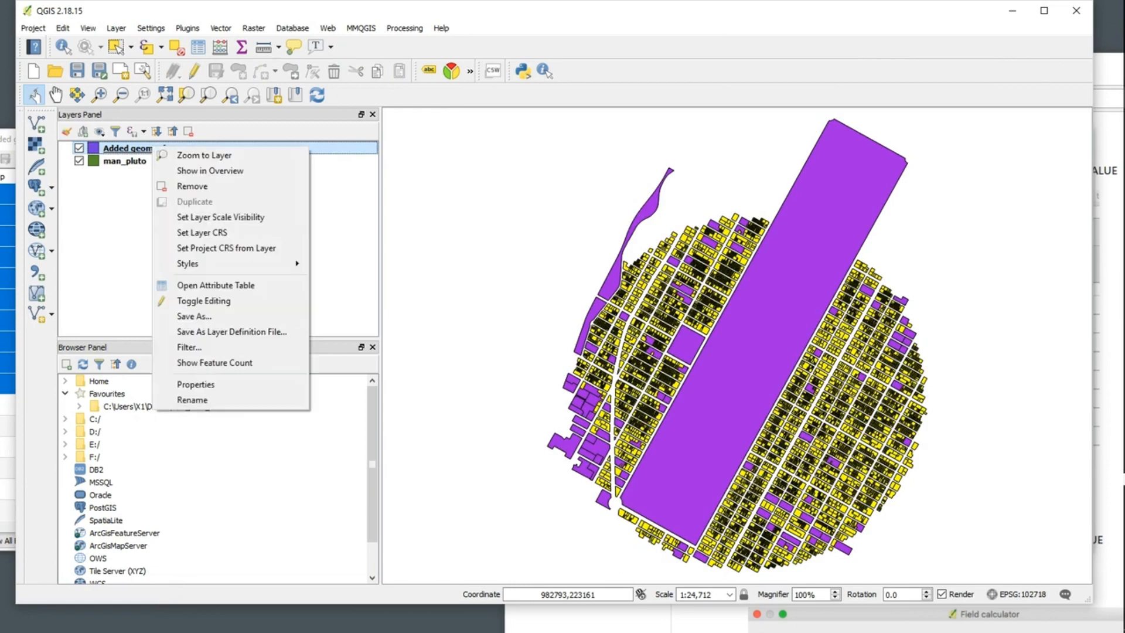
click(215, 285)
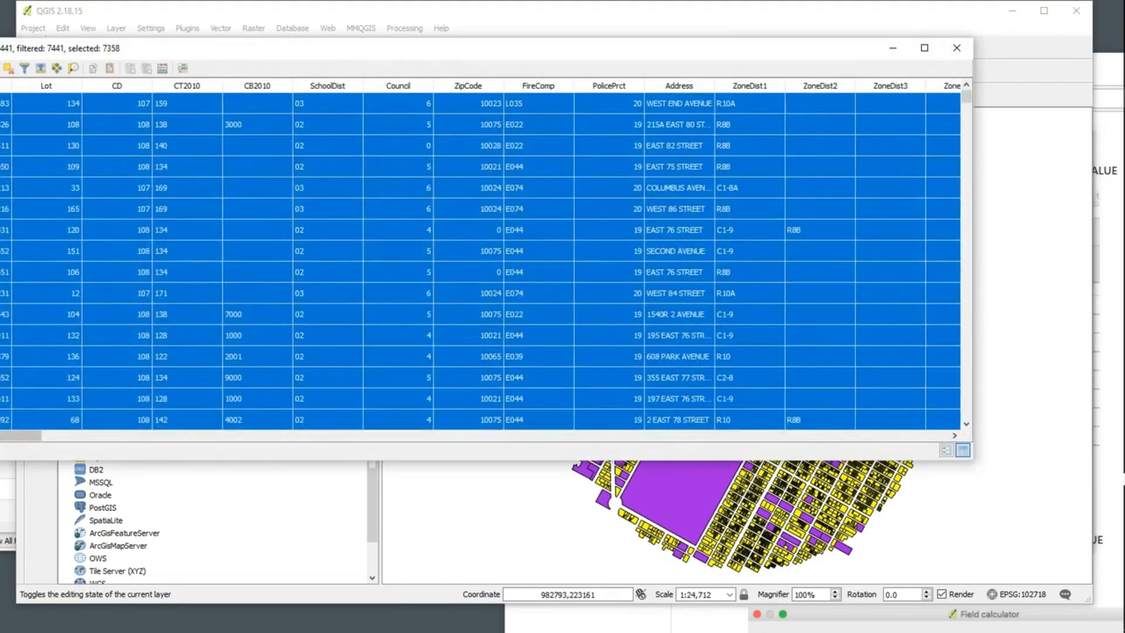
drag(452, 435, 856, 436)
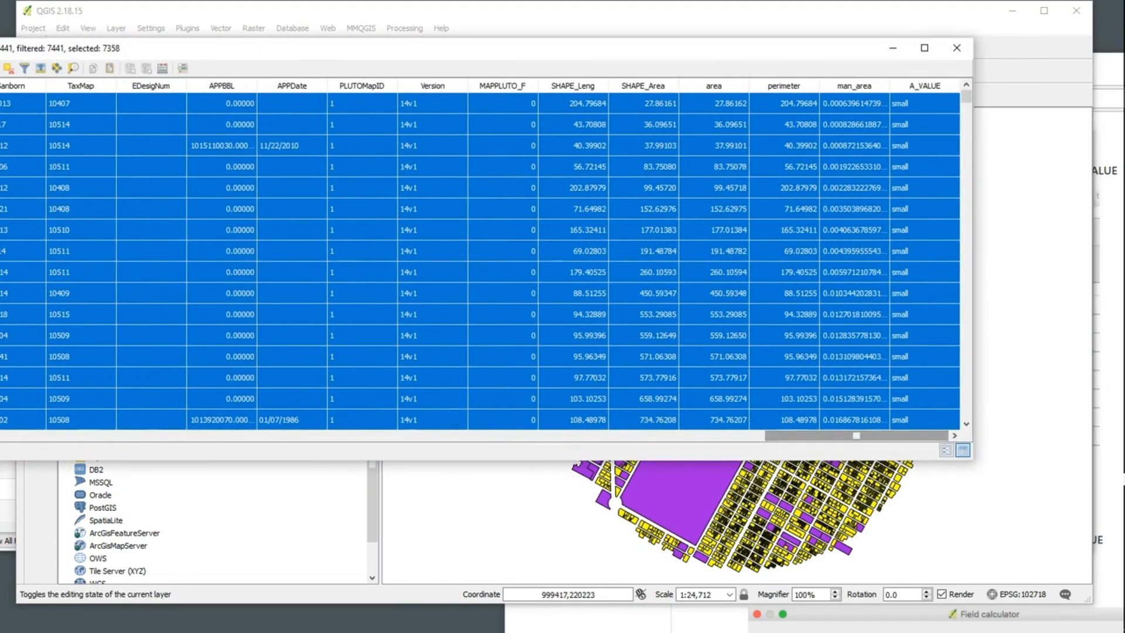
scroll(481, 261, down, 18)
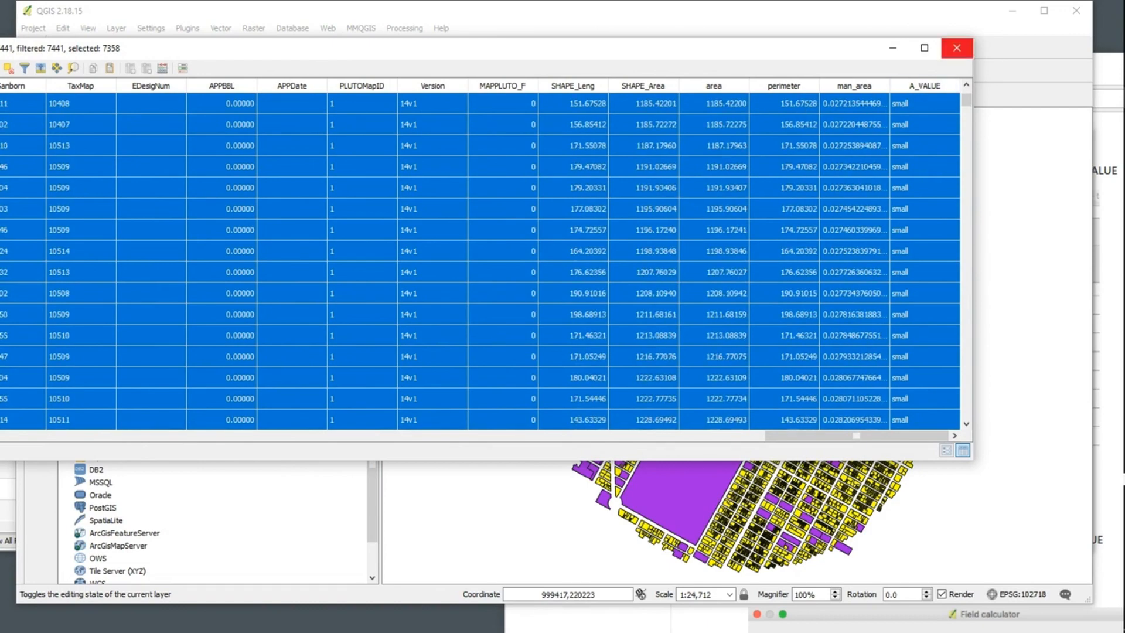
click(957, 48)
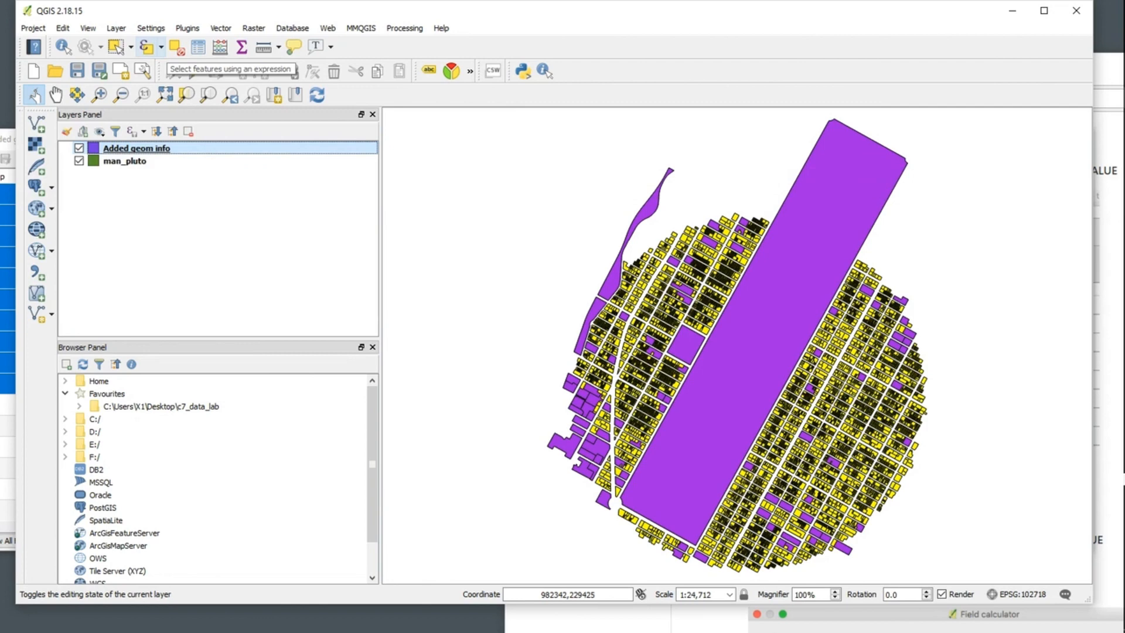
Deselect the features in all layers.
click(147, 46)
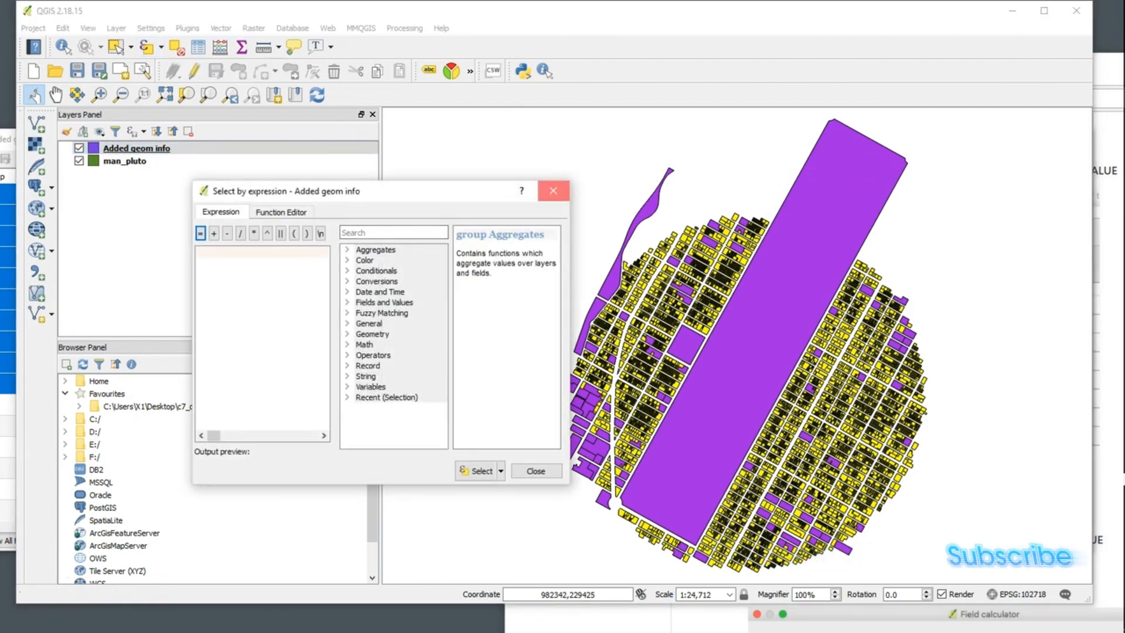
click(553, 191)
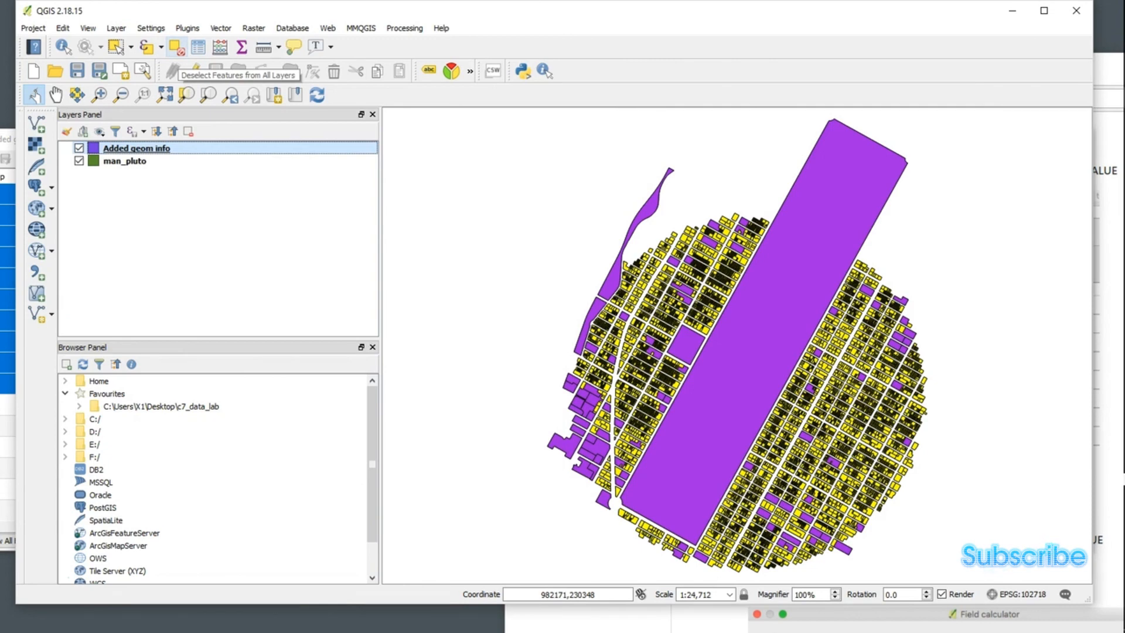
click(175, 48)
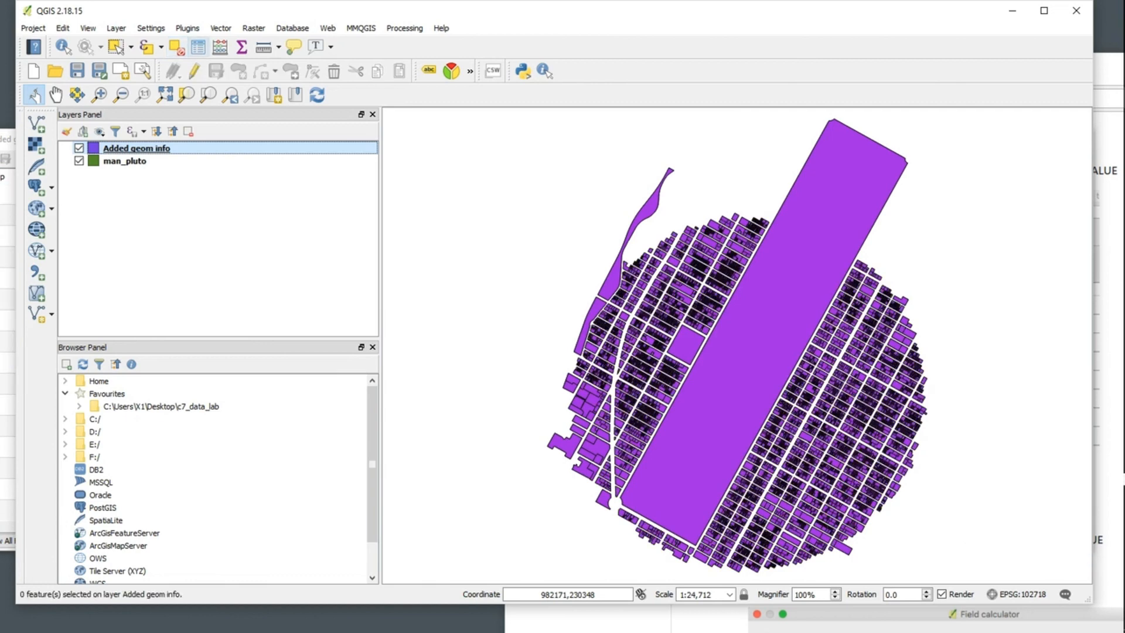
Reopen Select by Expression for Added geom info and copy "acreage" >1 and "acreage"<=10 from the lab page in Chrome.
click(147, 47)
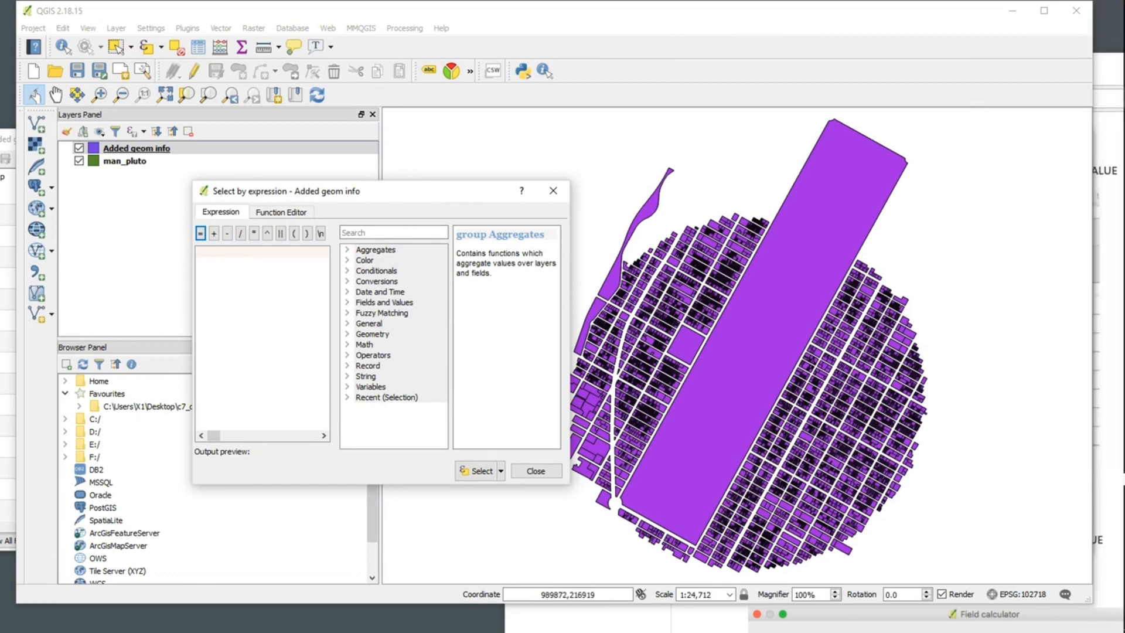
click(1106, 586)
scroll(925, 371, down, 3)
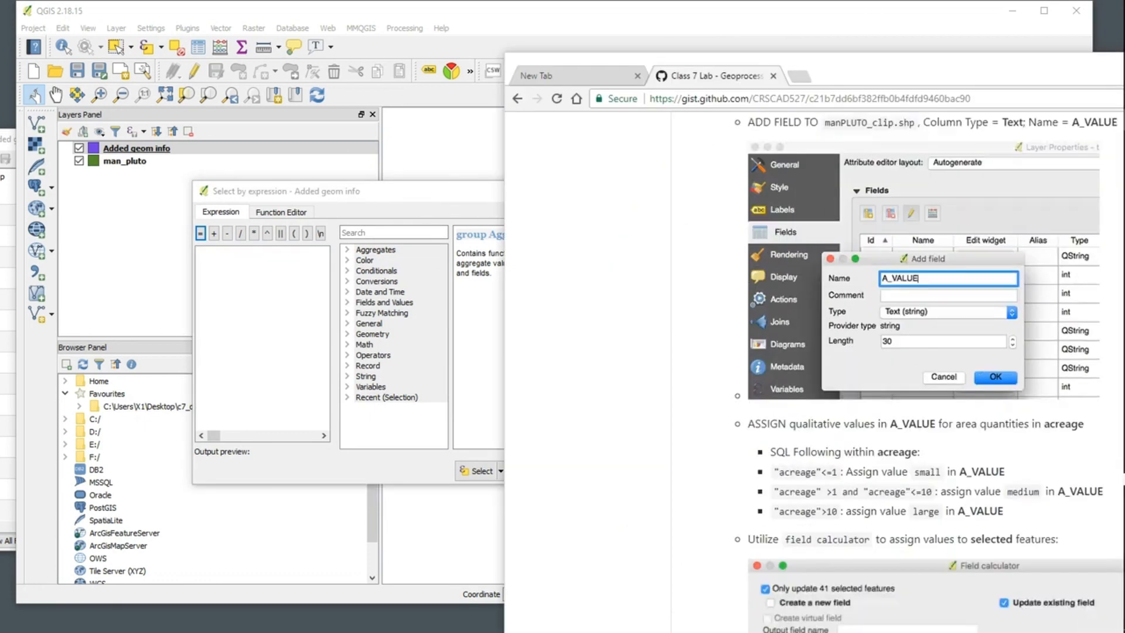
drag(933, 400, 773, 400)
key(ctrl+c)
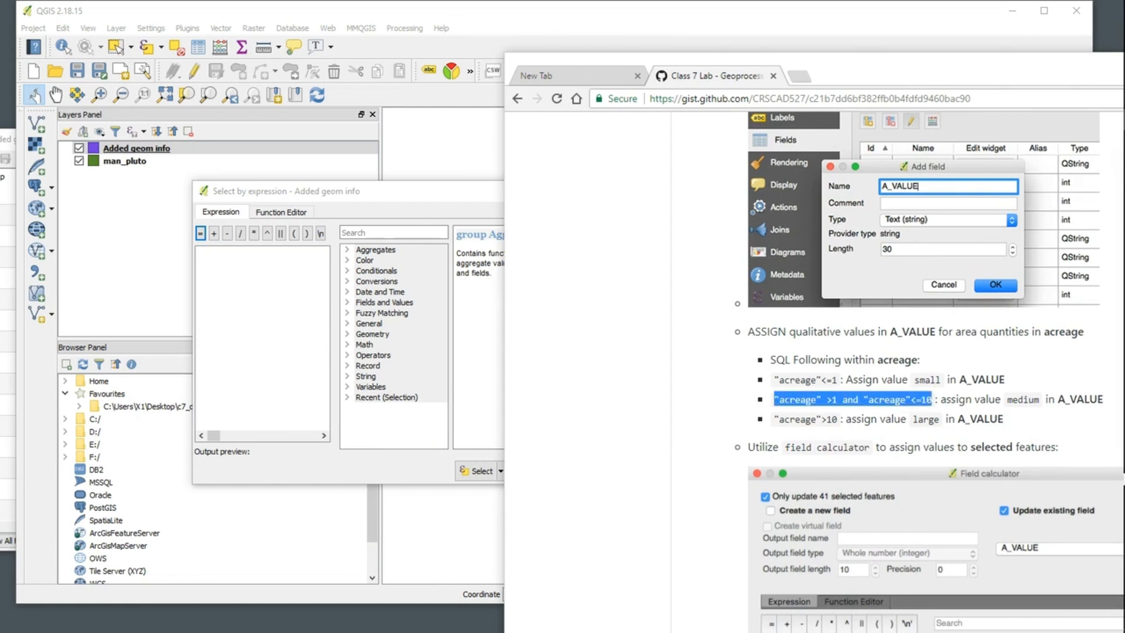
Return to QGIS, list the layer's fields, paste the copied expression and enlarge the selection dialog to show it fully.
click(281, 334)
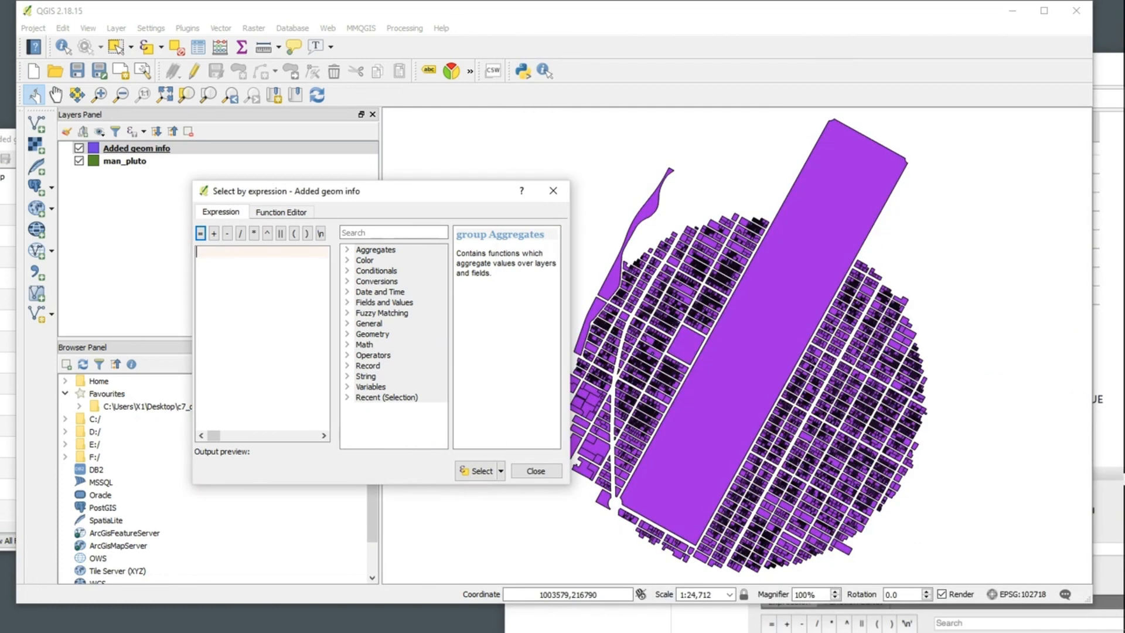
click(385, 302)
double_click(384, 303)
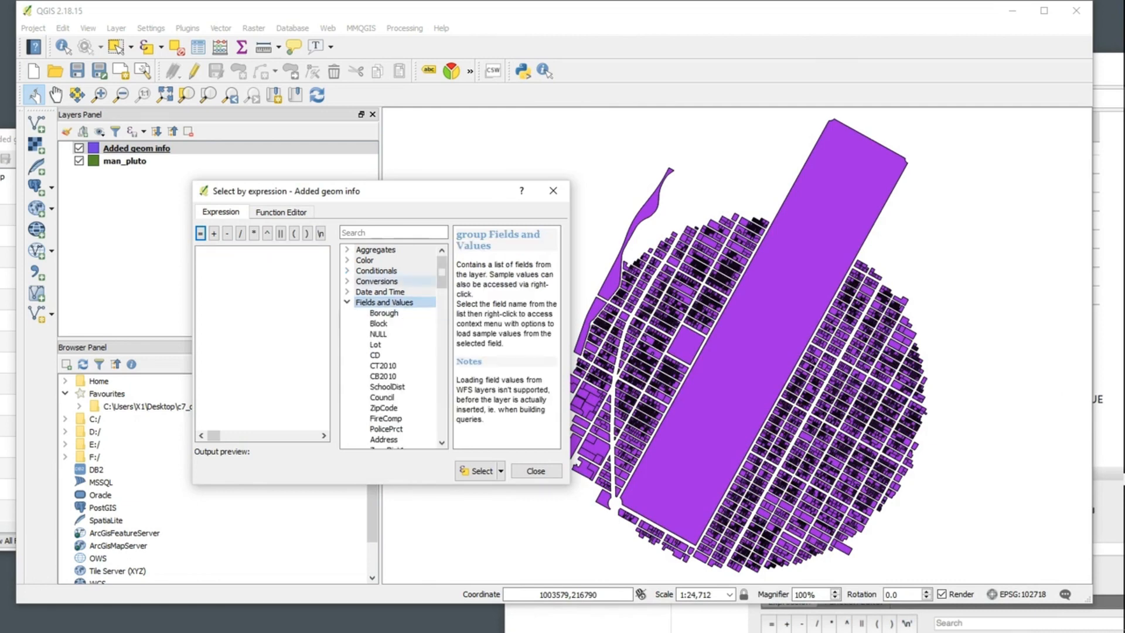
scroll(381, 355, down, 5)
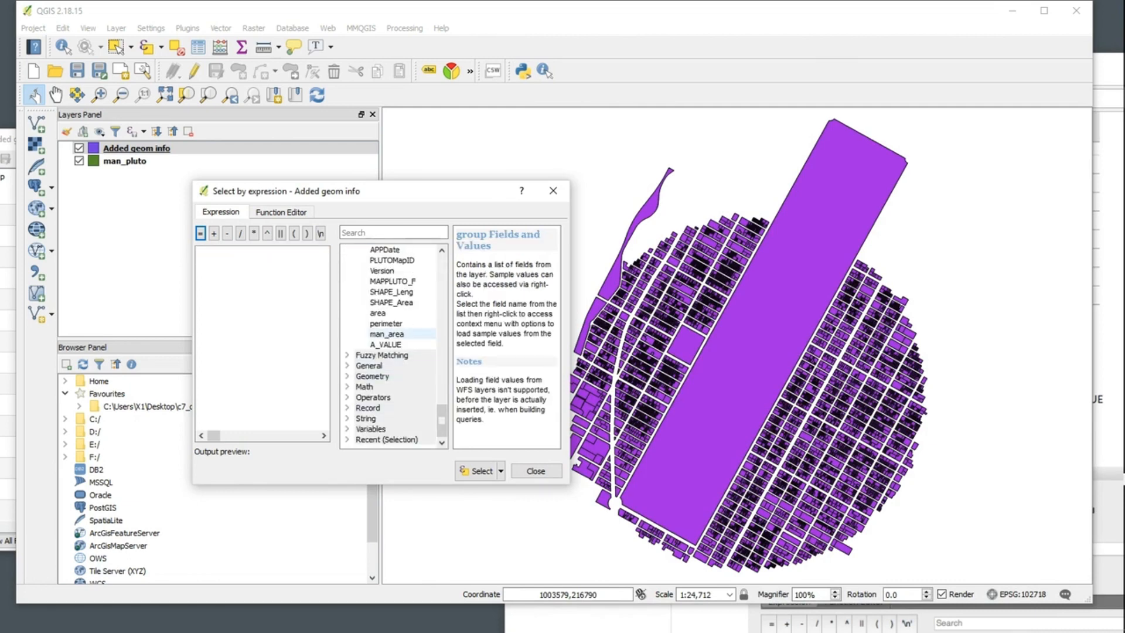
click(258, 282)
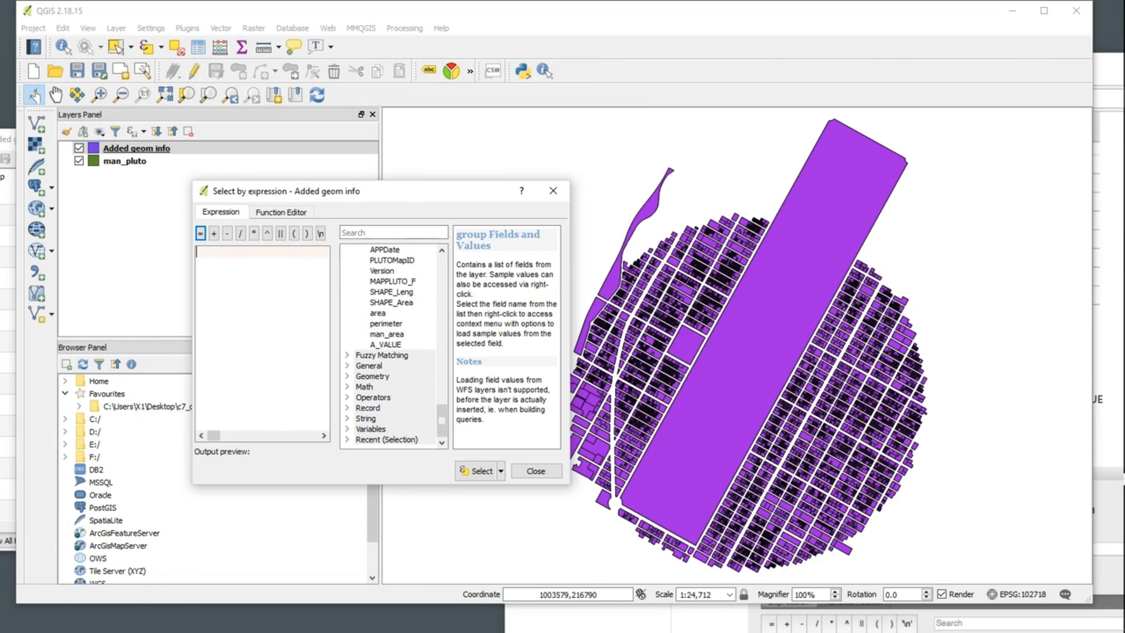
key(ctrl+v)
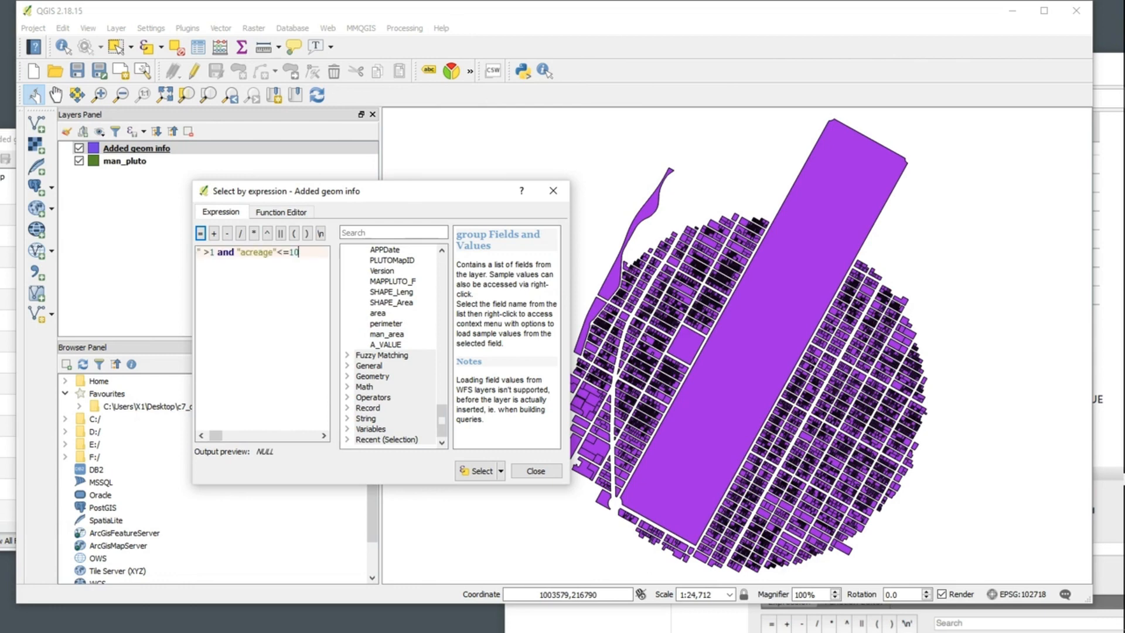
drag(215, 435, 206, 435)
drag(569, 484, 774, 526)
Replace the first acreage in the expression with man_area so its first condition reads "man_area" >1.
click(233, 252)
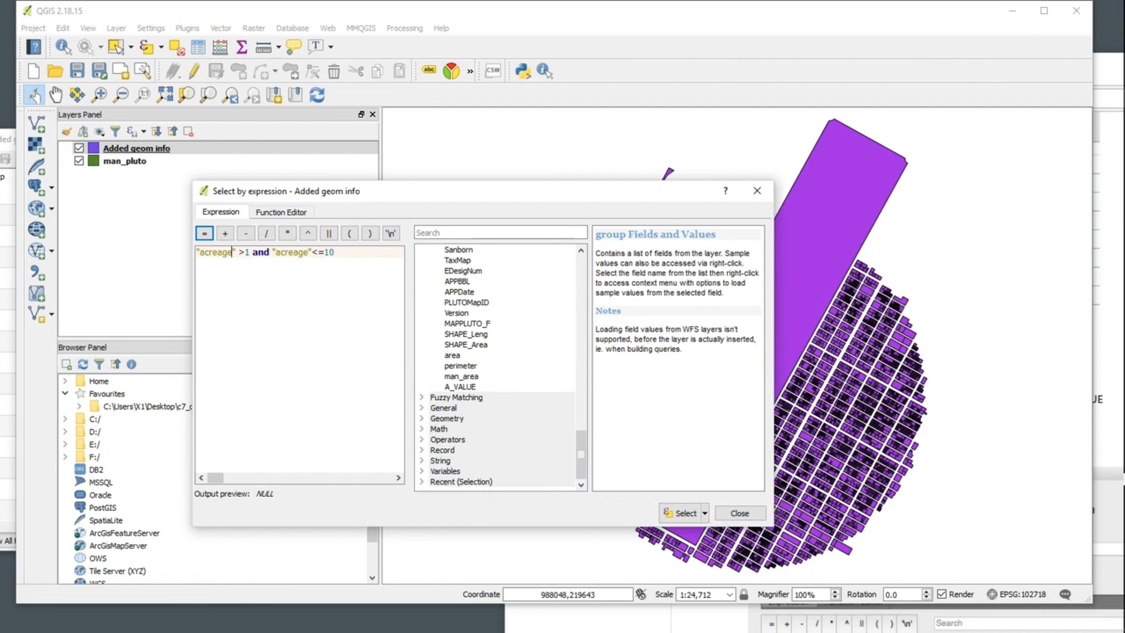
key(BackSpace)
key(BackSpace)
key(BackSpace)
key(BackSpace)
key(BackSpace)
key(BackSpace)
key(BackSpace)
key(BackSpace)
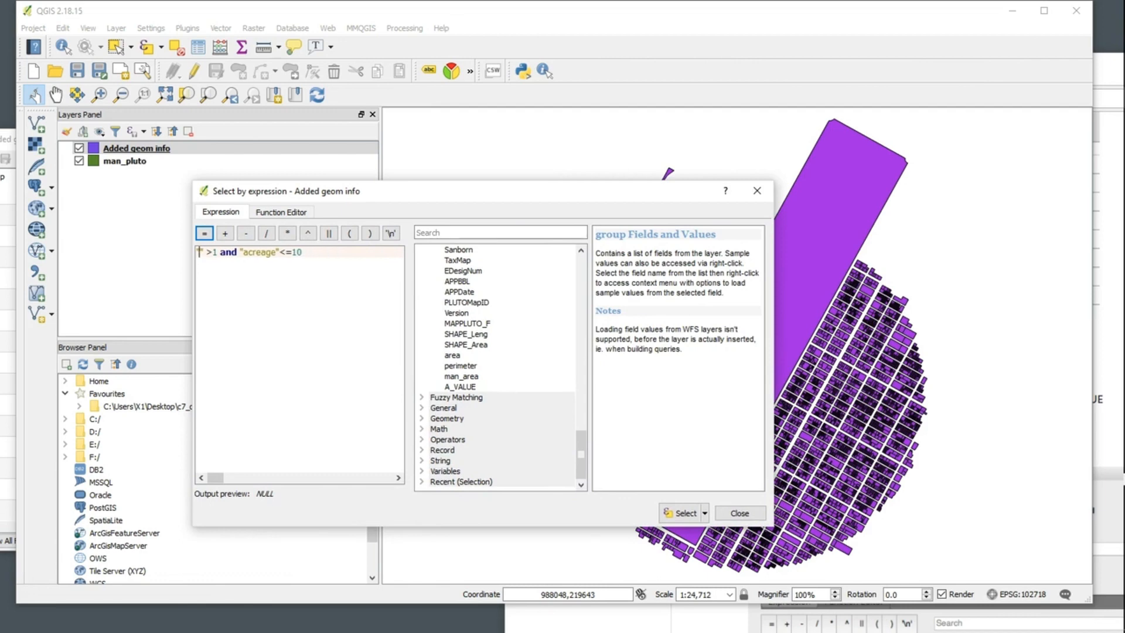
text(man_area)
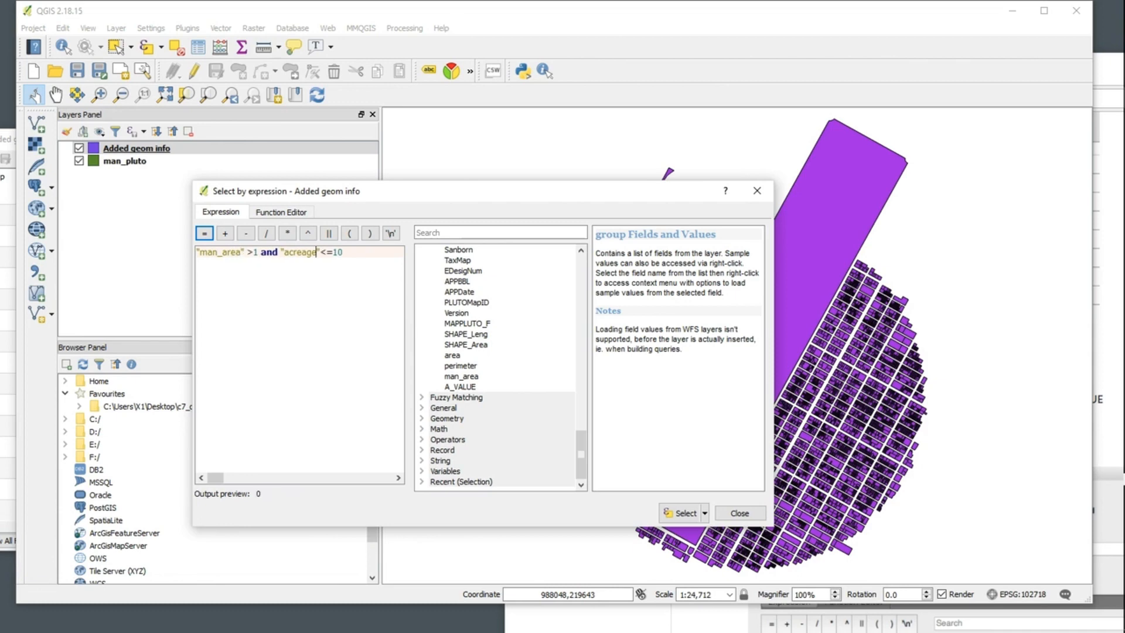
Replace the second acreage with man_area and select the features matching "man_area" >1 and "man_area"<=10.
key(BackSpace)
key(BackSpace)
key(BackSpace)
key(BackSpace)
key(BackSpace)
key(BackSpace)
key(BackSpace)
text(man_area)
click(680, 513)
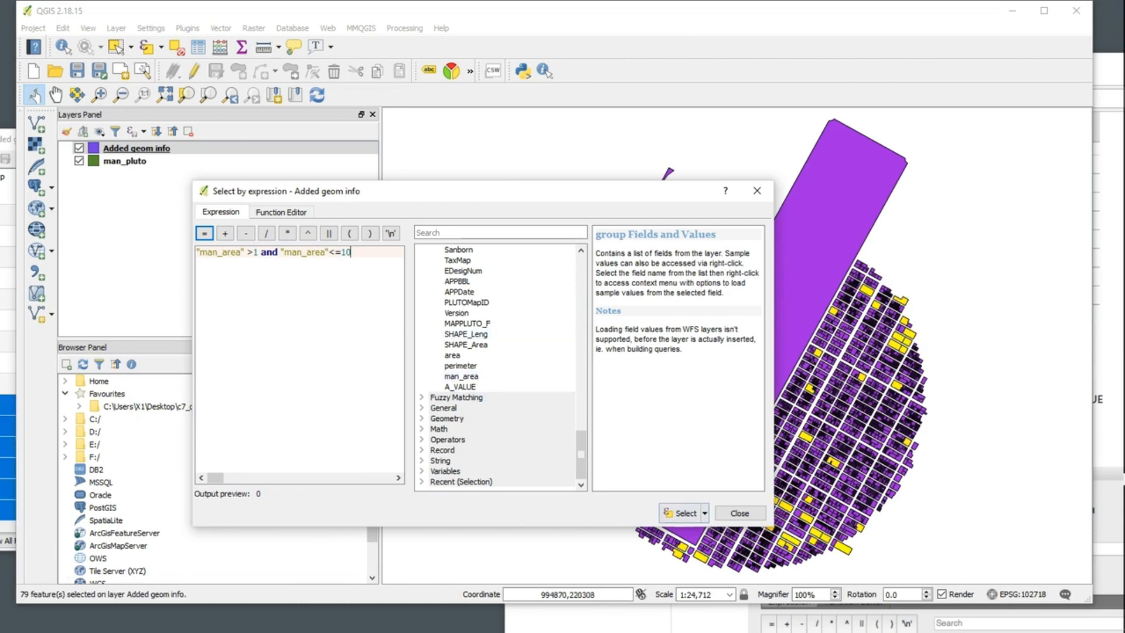
Use the Field Calculator to update the existing A_VALUE field to 'medium' for the selected features only.
drag(527, 191, 427, 204)
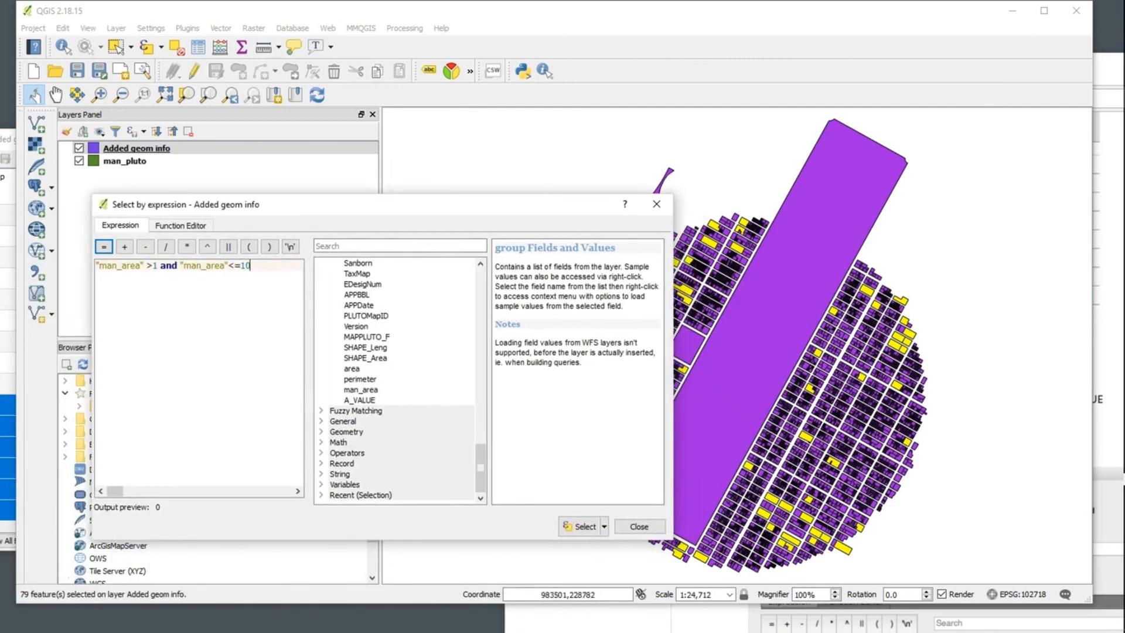
click(220, 47)
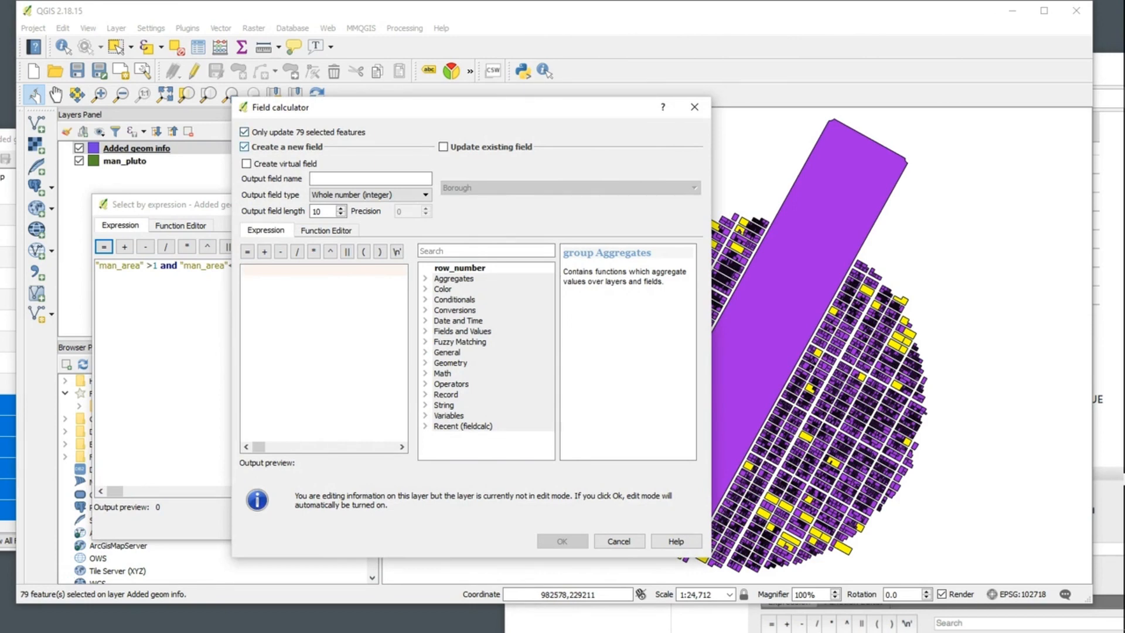
click(444, 147)
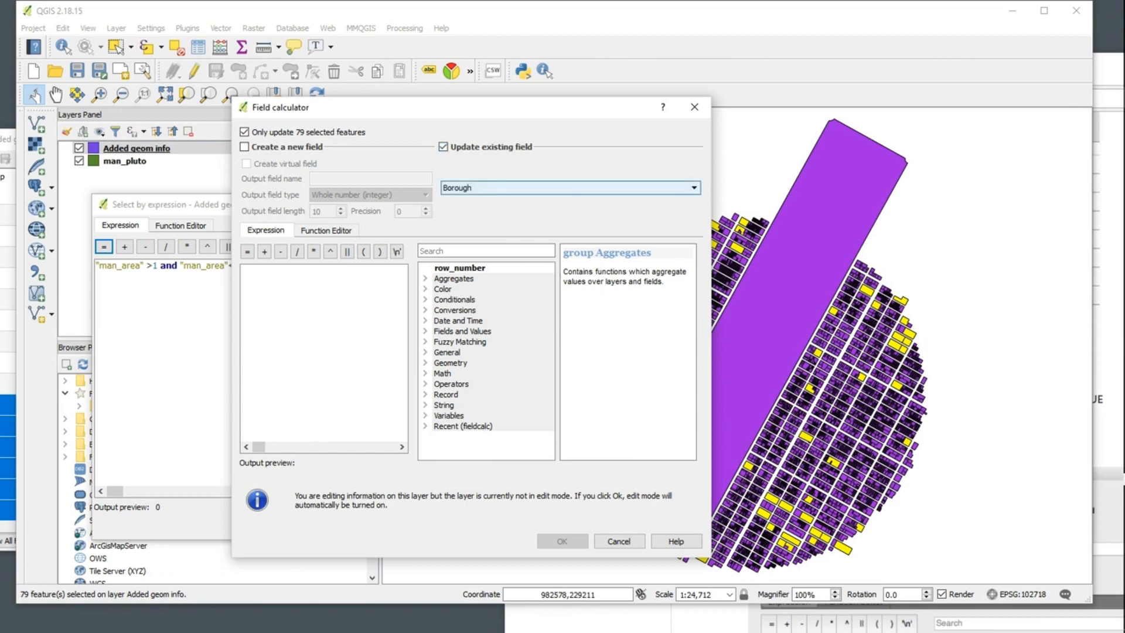
click(693, 188)
drag(694, 212, 695, 280)
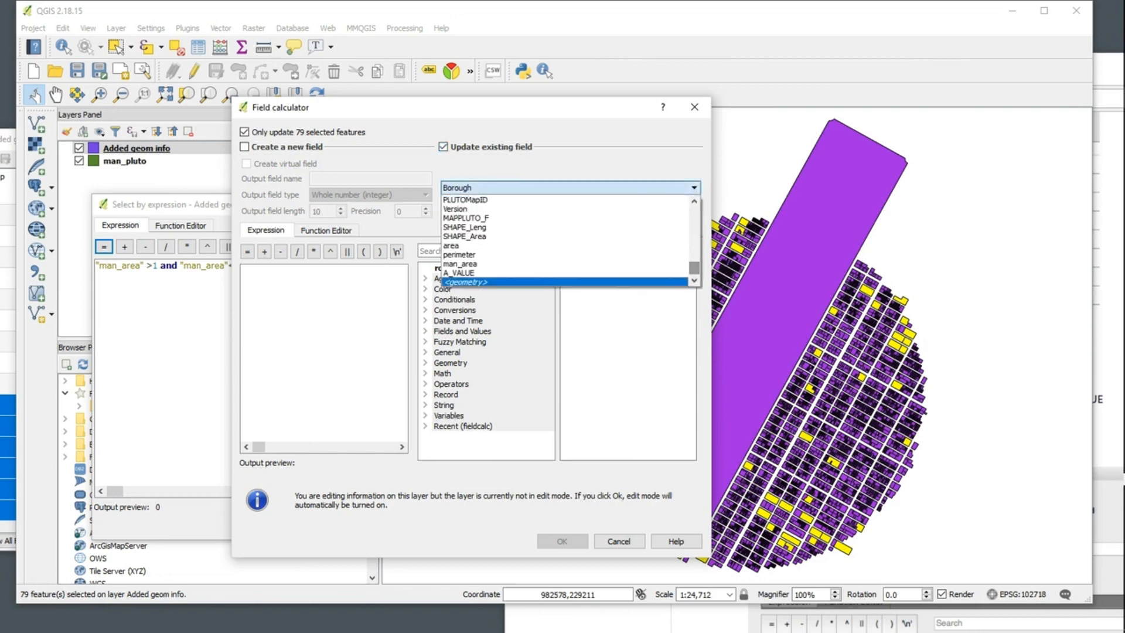
click(463, 272)
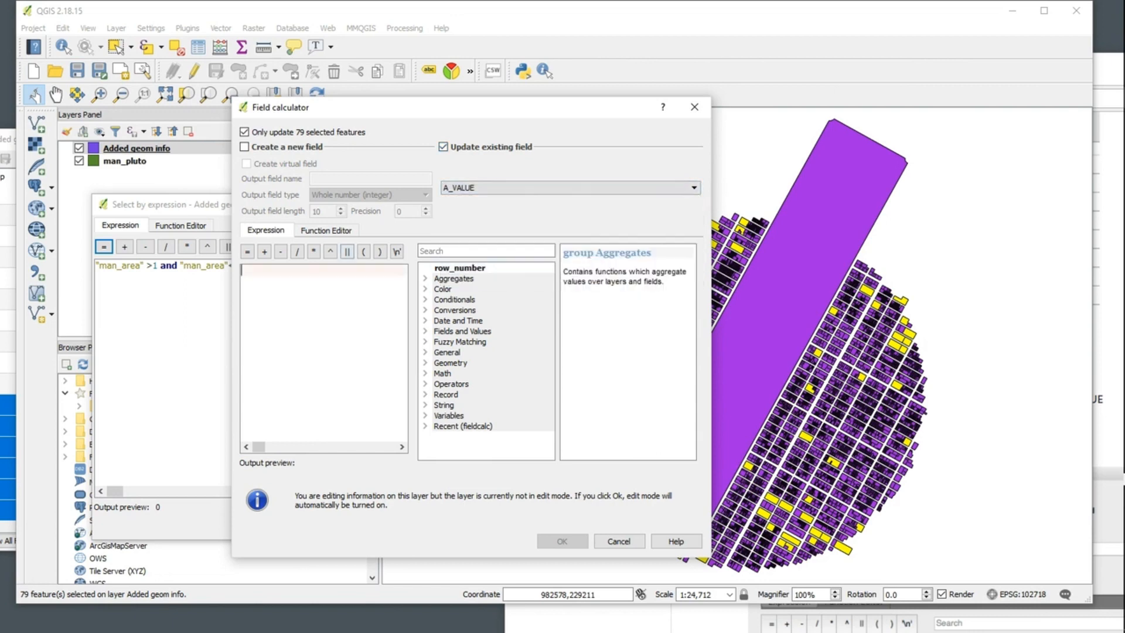
text('mediu)
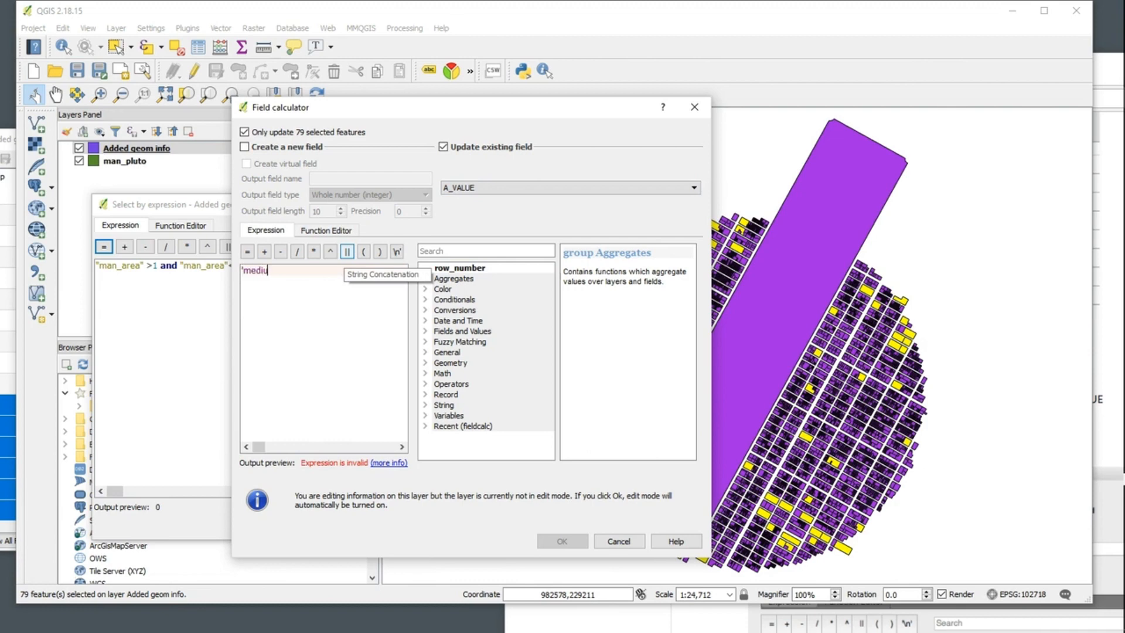
text(m')
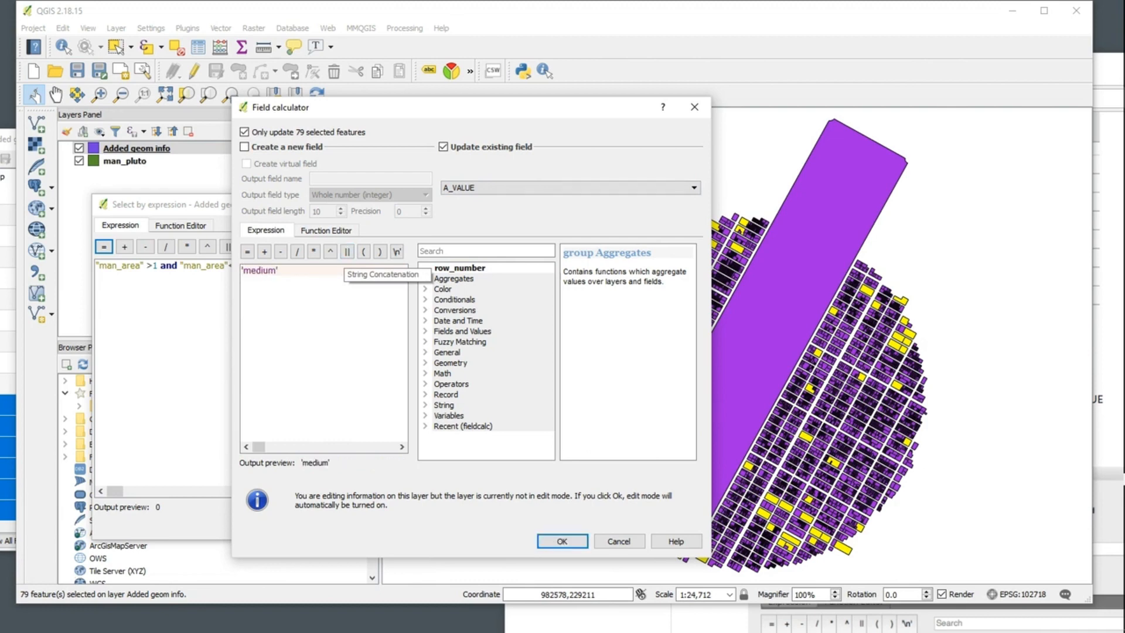
click(562, 541)
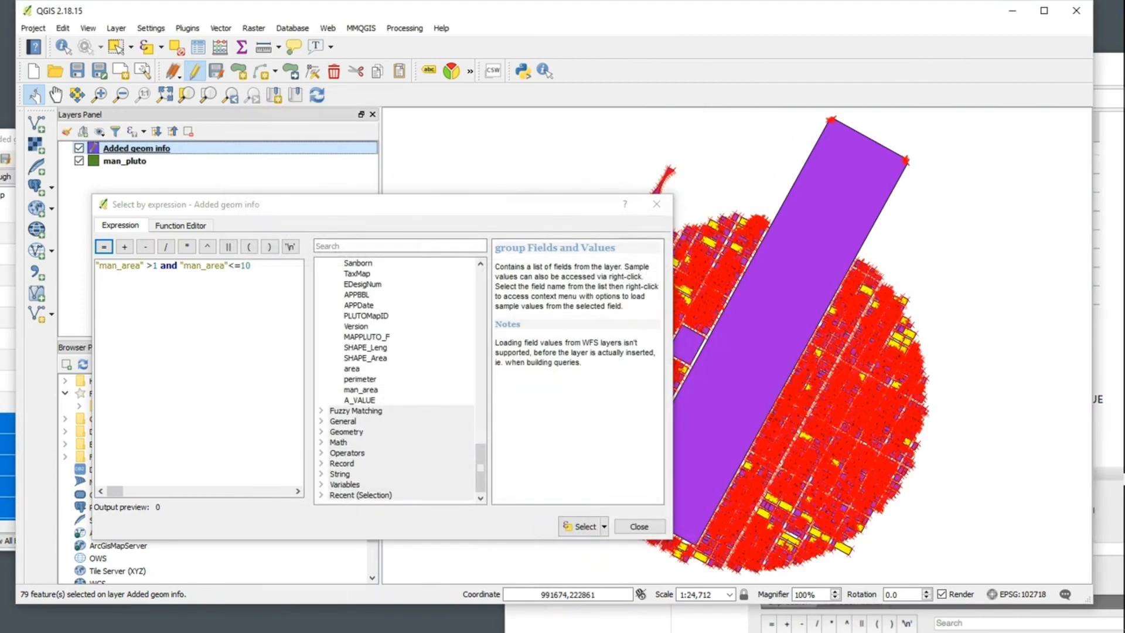
Close the selection dialog, save the edits to Added geom info and turn off its editing mode.
click(639, 527)
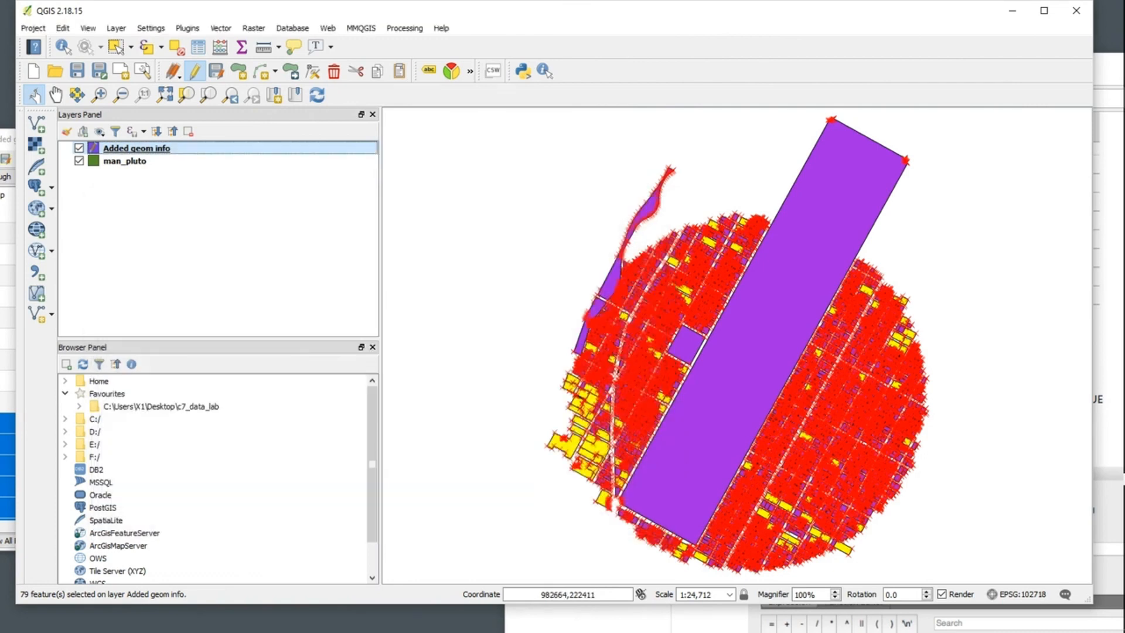
right_click(122, 146)
click(176, 317)
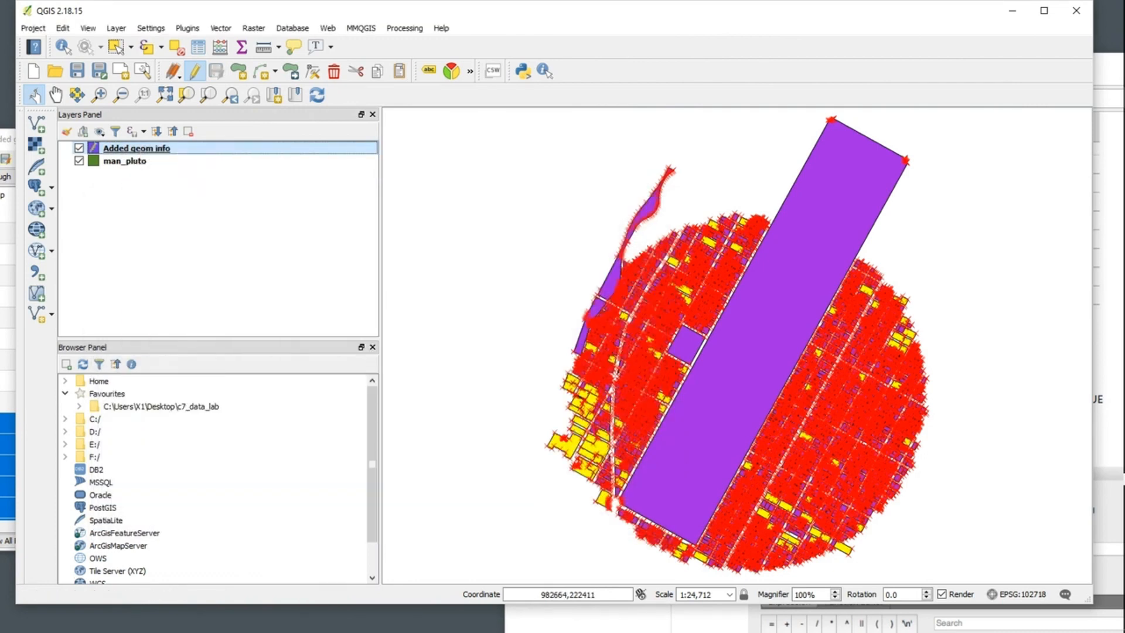
right_click(165, 151)
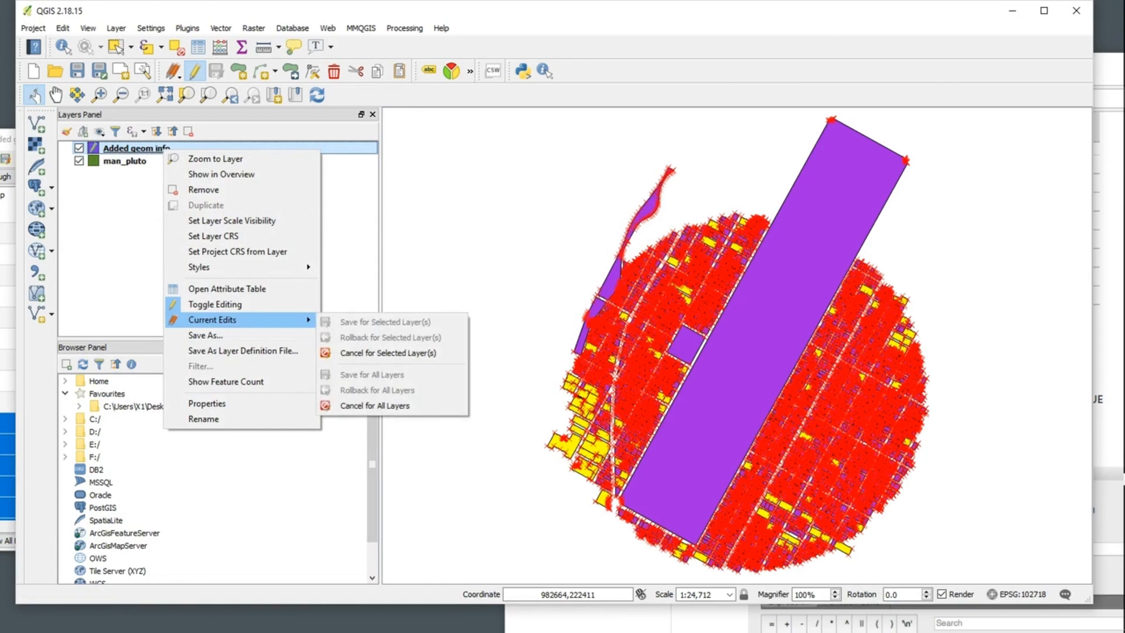
click(199, 304)
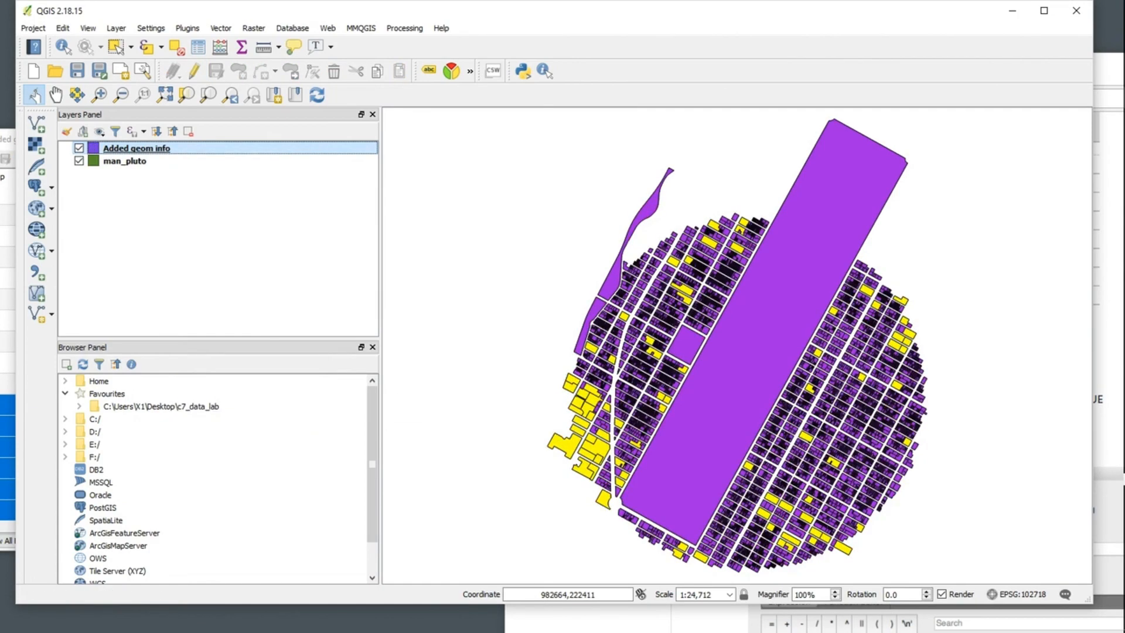
Check the man_area and A_VALUE columns for the larger parcels in the attribute table of Added geom info.
right_click(158, 149)
click(199, 289)
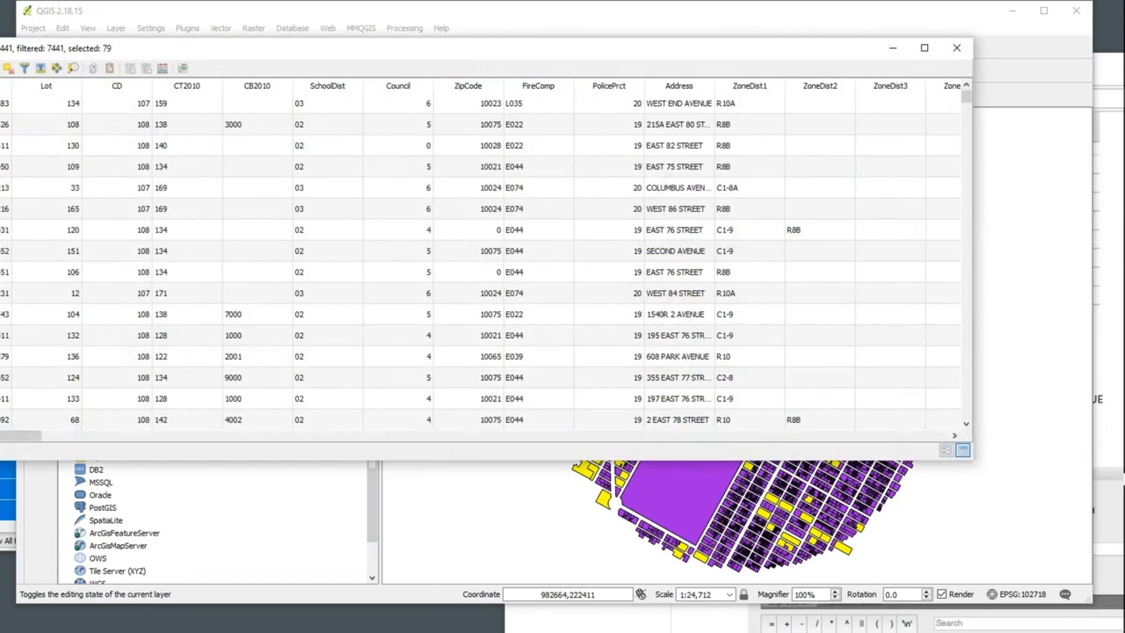
drag(23, 436, 857, 436)
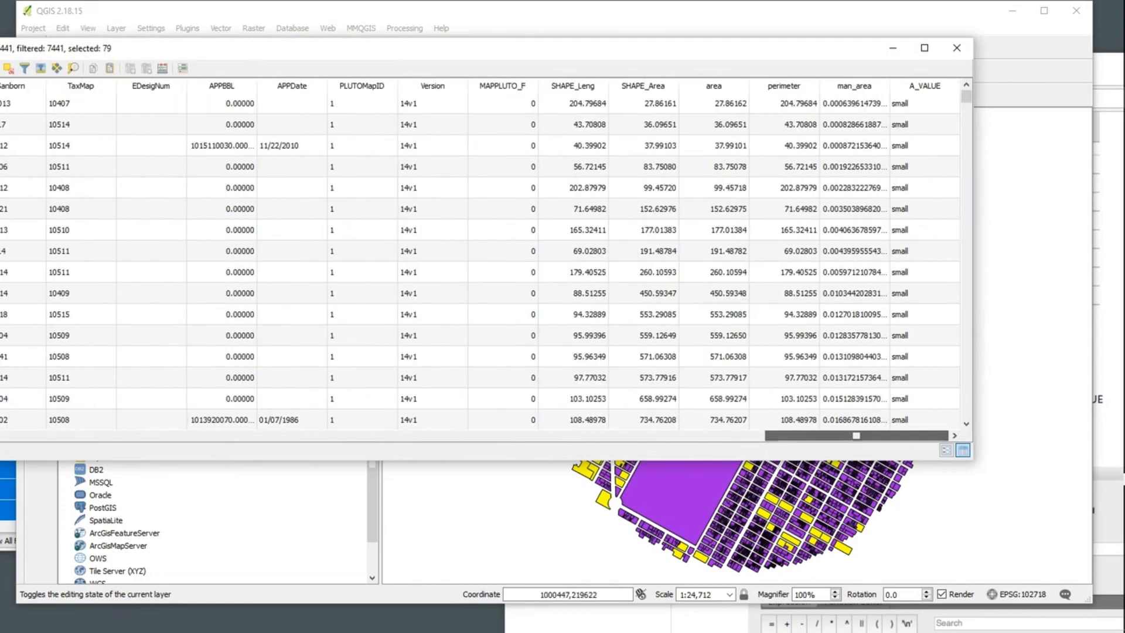
drag(966, 97, 965, 411)
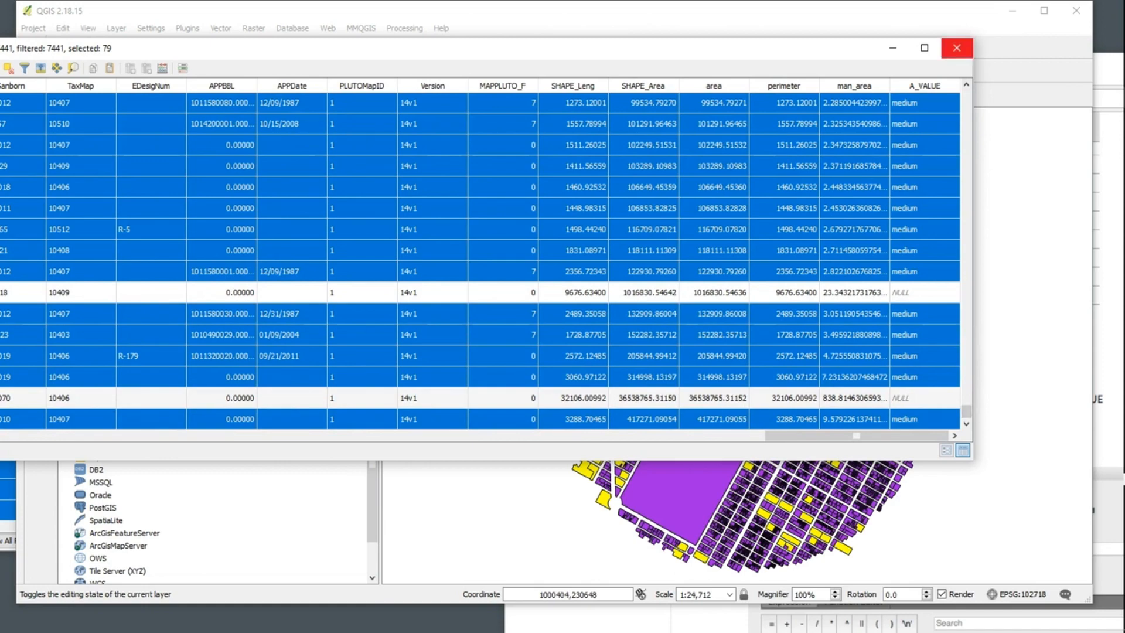
click(957, 47)
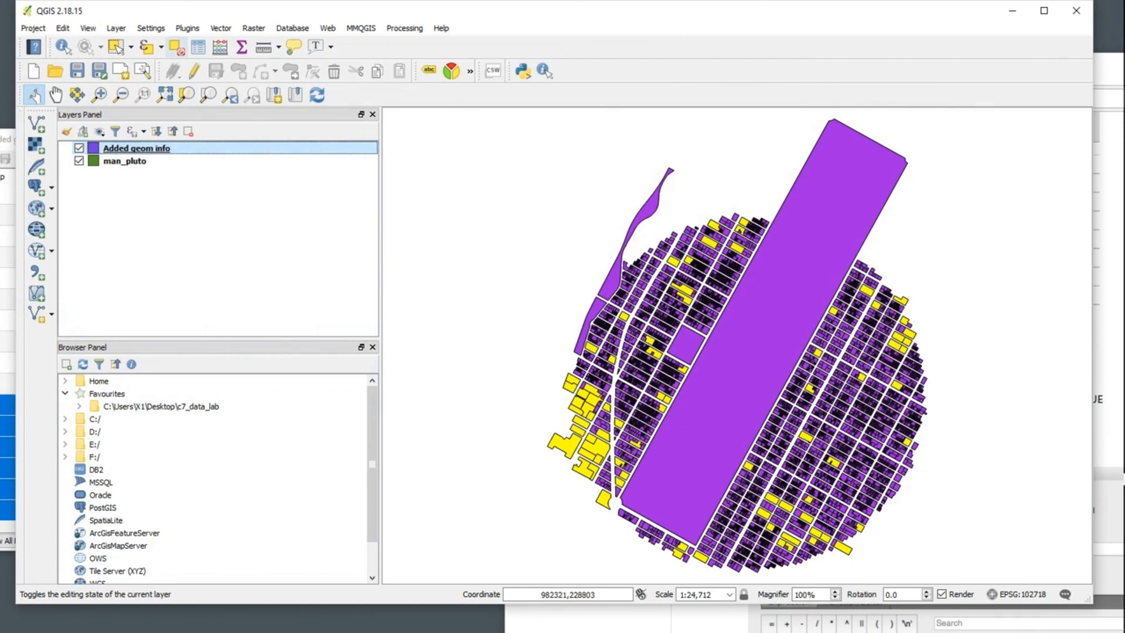
Clear the selection, reopen Select by Expression for Added geom info and copy "acreage">10 from the lab page in Chrome.
click(176, 46)
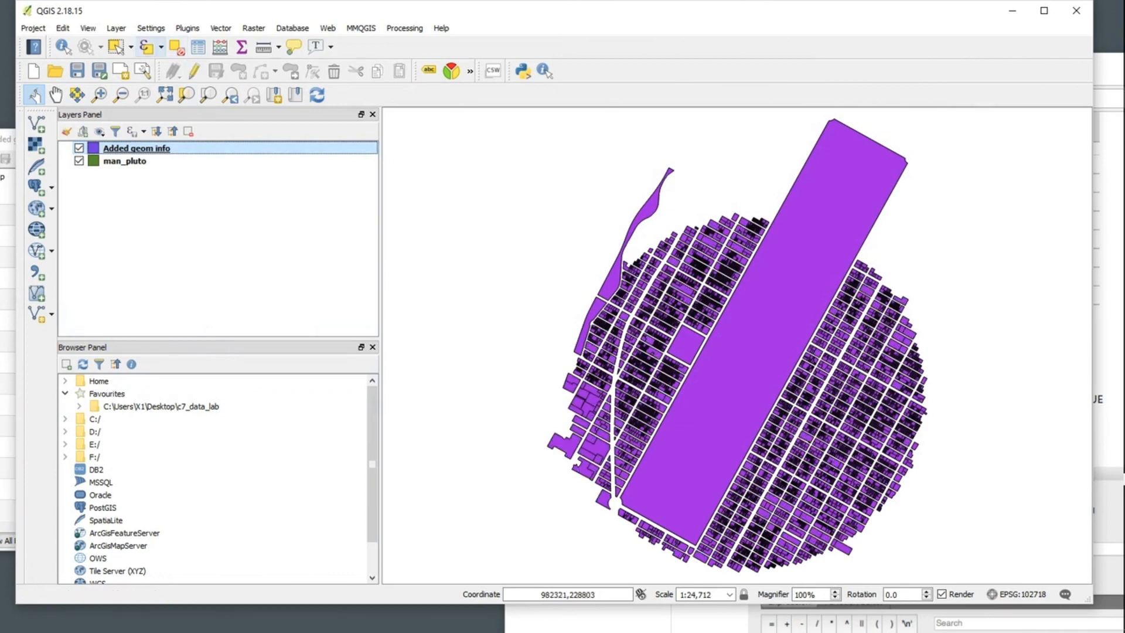
click(146, 46)
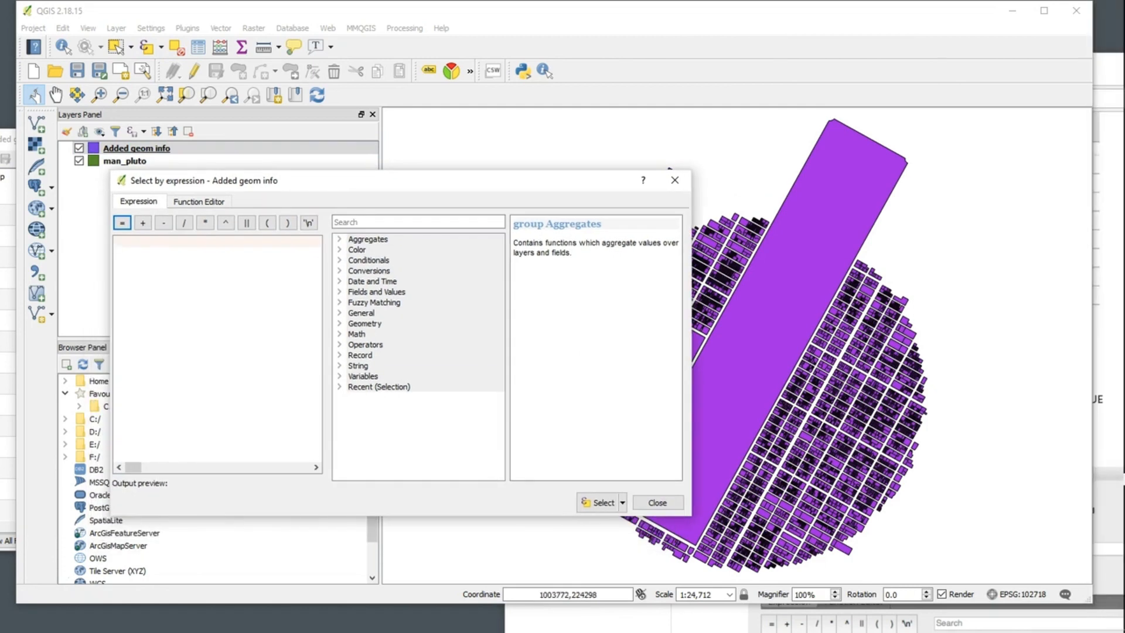
click(1107, 340)
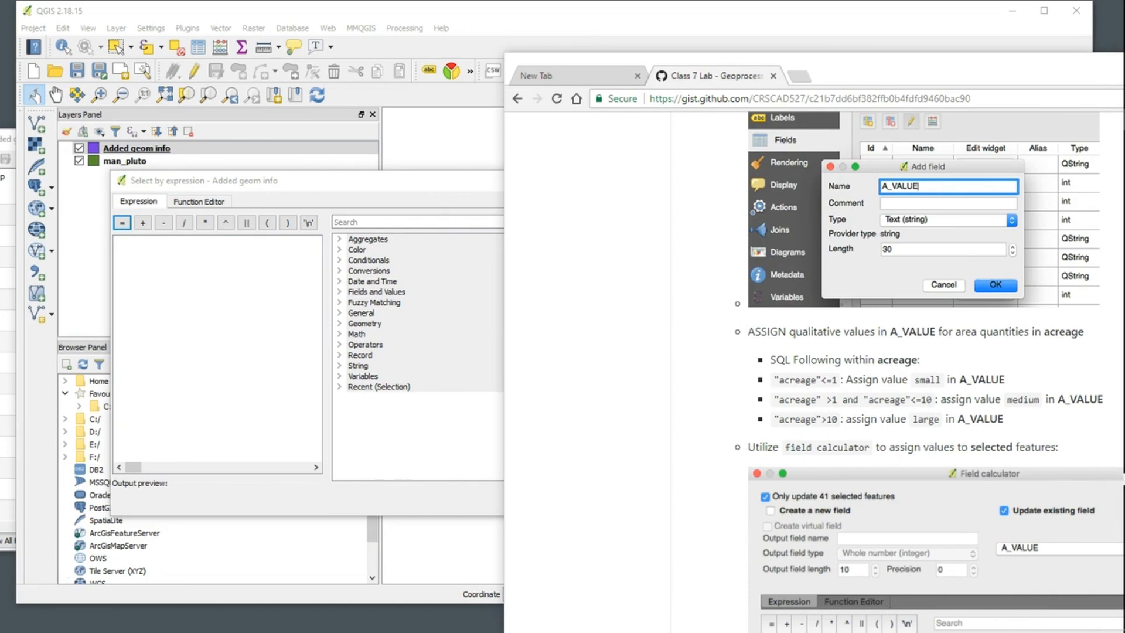
drag(774, 419, 838, 419)
key(ctrl+c)
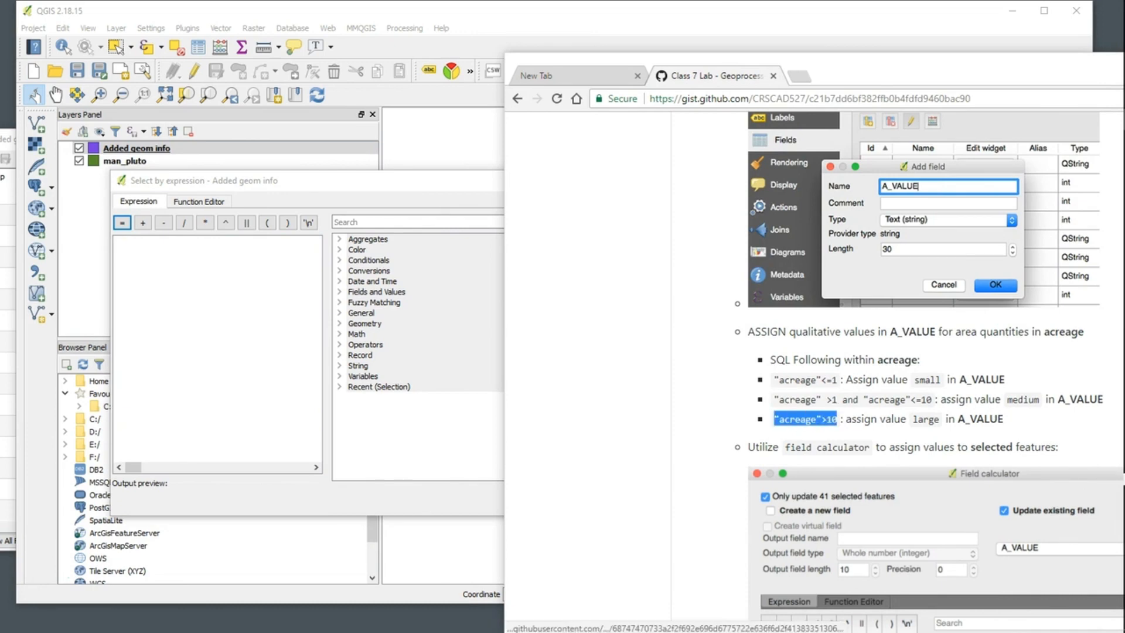
Return to QGIS, paste the copied expression and replace acreage with man_area so it reads "man_area">10.
click(234, 317)
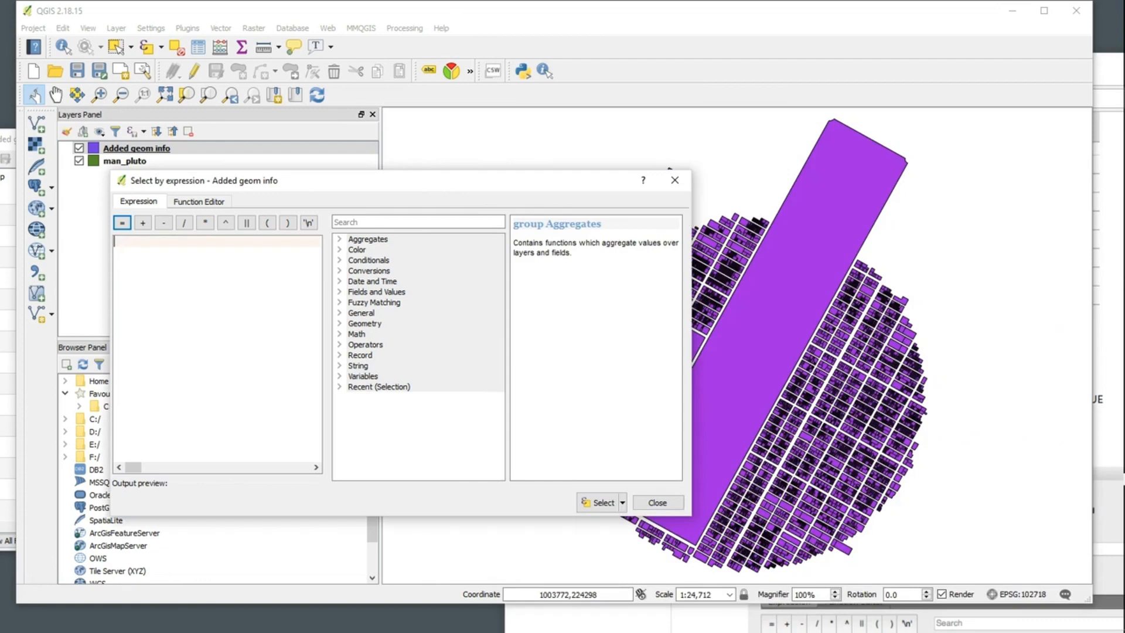
key(ctrl+v)
key(BackSpace)
key(BackSpace)
key(BackSpace)
key(BackSpace)
key(BackSpace)
key(BackSpace)
key(BackSpace)
text(man_area)
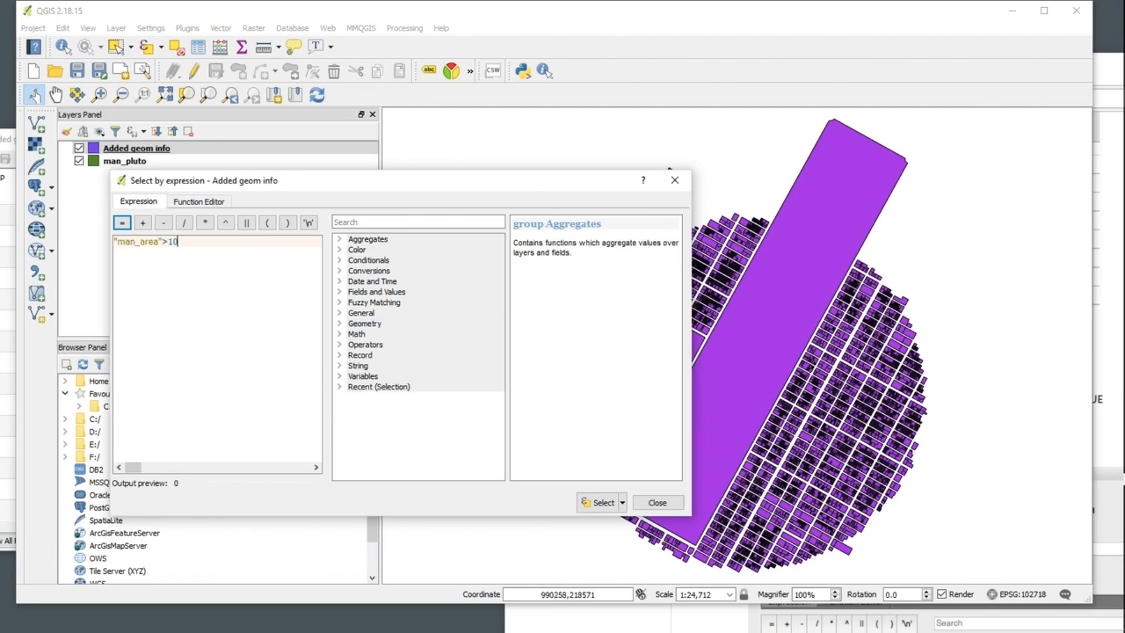
Select the features matching "man_area">10 and close the selection dialog.
click(598, 503)
mouse_move(554, 181)
mouse_down()
mouse_move(316, 276)
mouse_move(577, 210)
mouse_move(542, 199)
mouse_up()
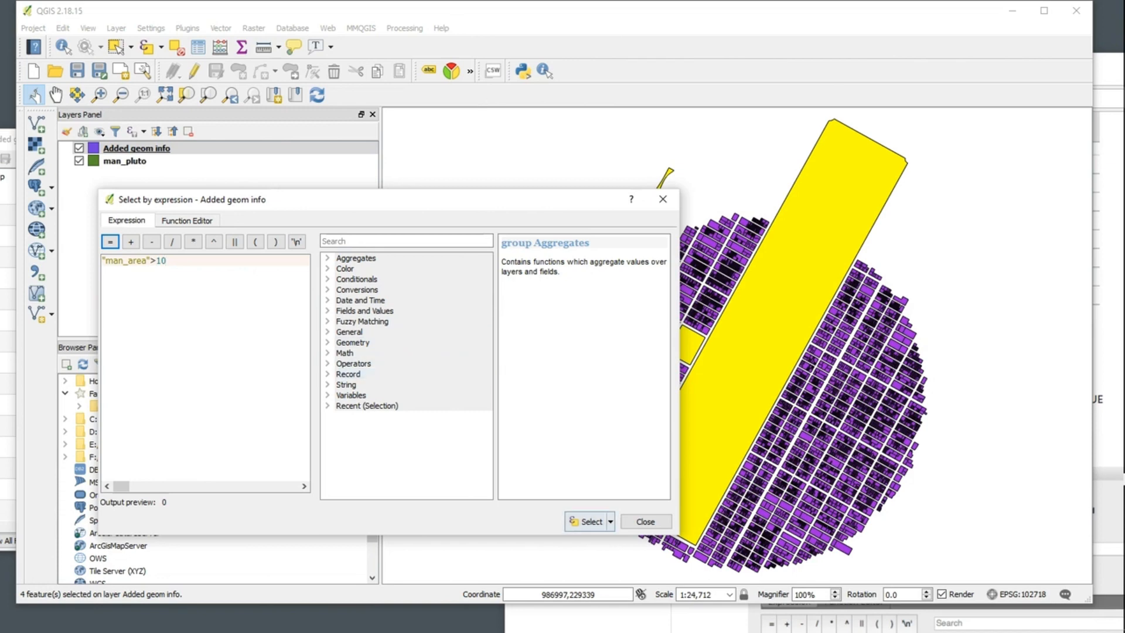
click(589, 521)
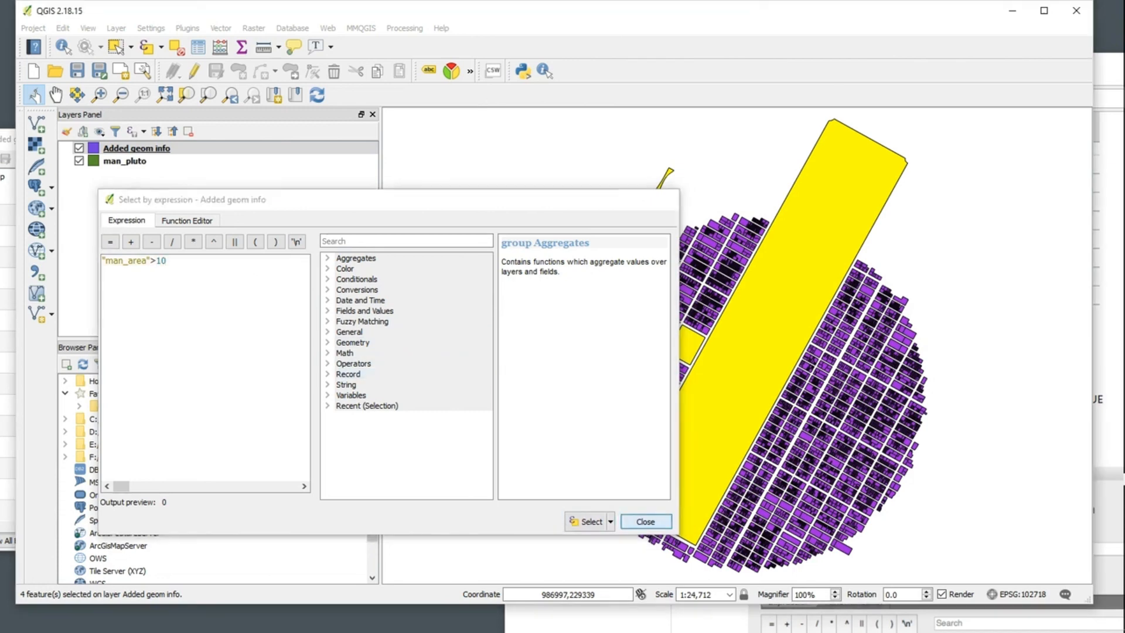
click(645, 521)
Update the existing A_VALUE field to 'large' for the selected features with the Field Calculator.
click(220, 46)
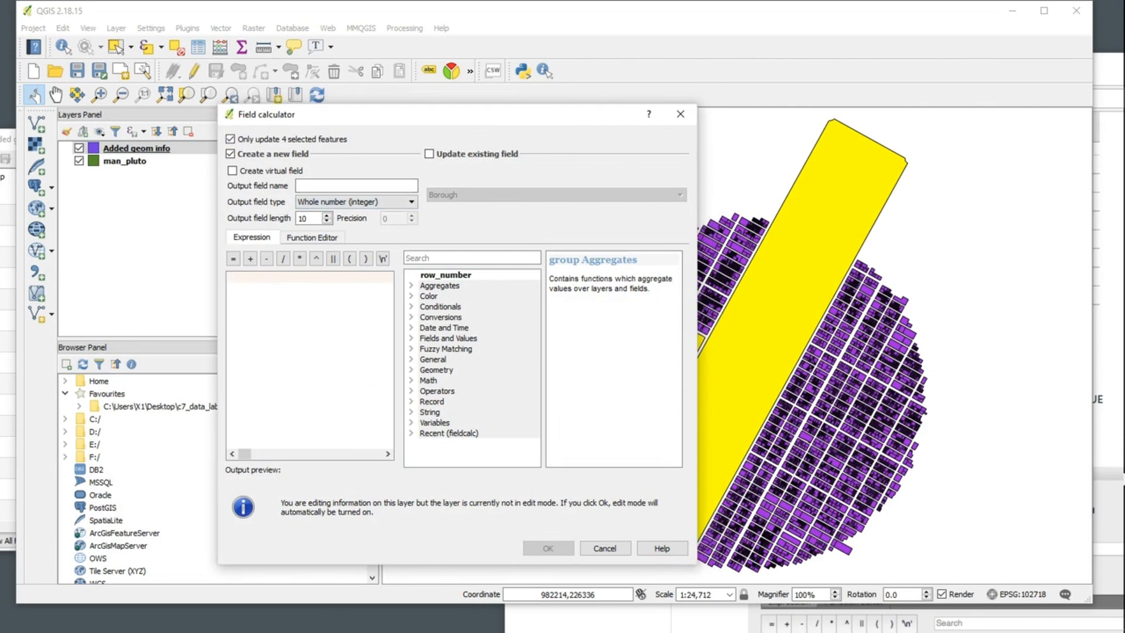
click(429, 154)
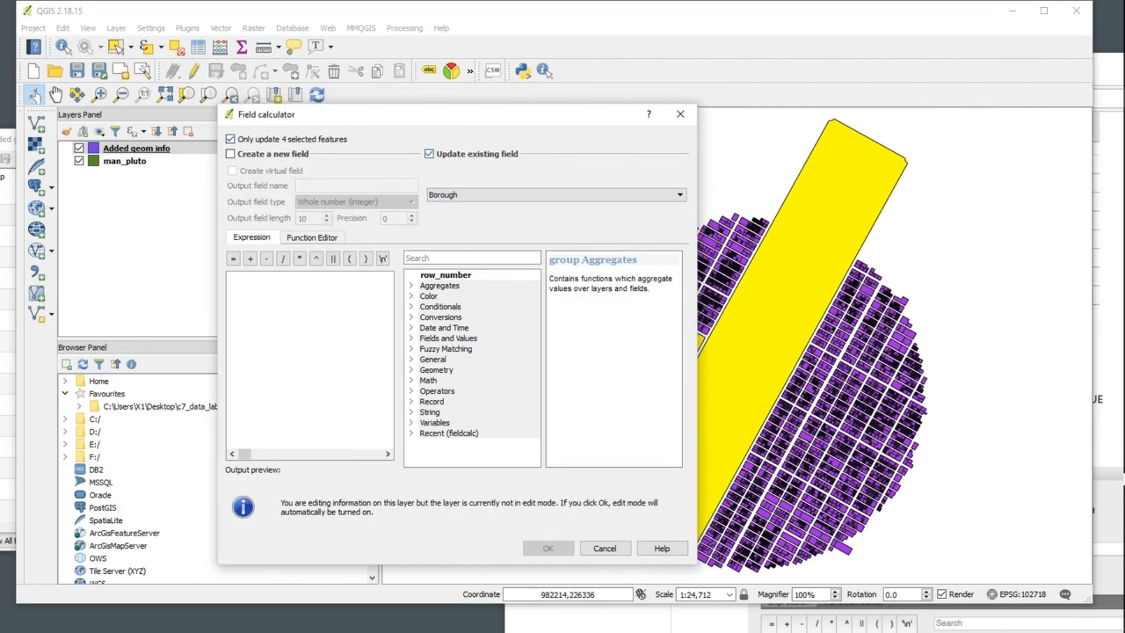
click(556, 195)
drag(680, 220, 680, 277)
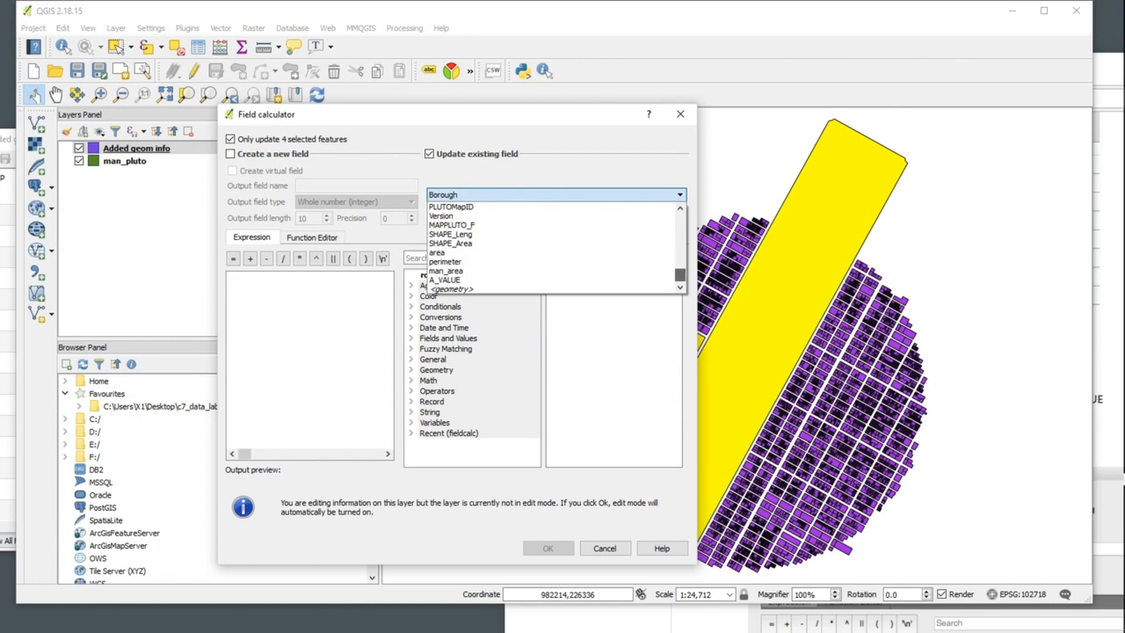
click(493, 279)
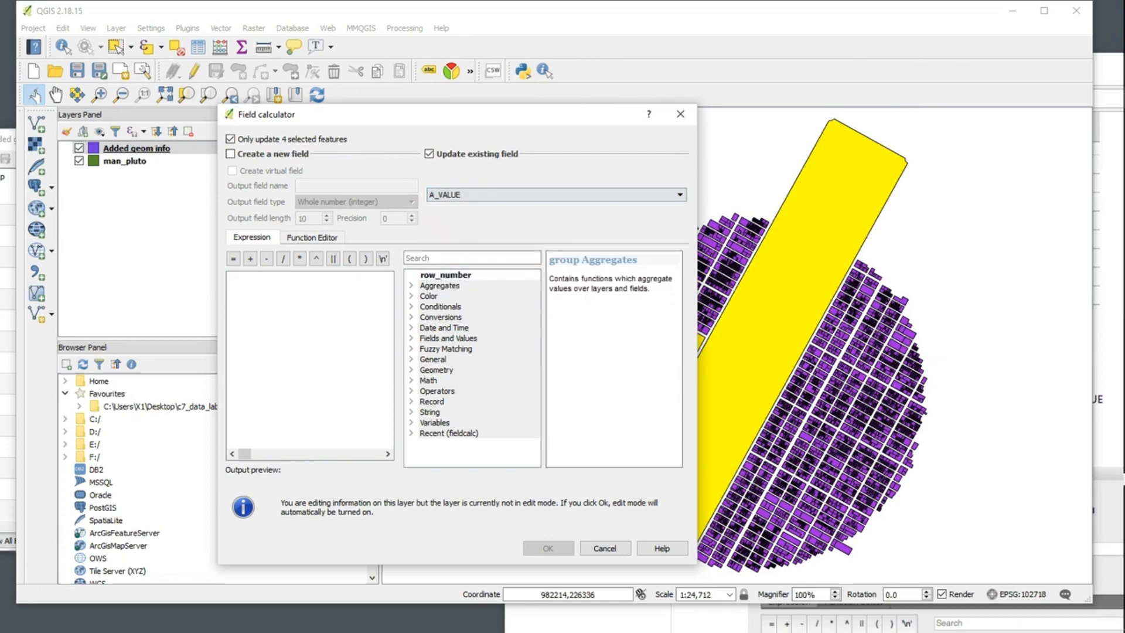
click(298, 283)
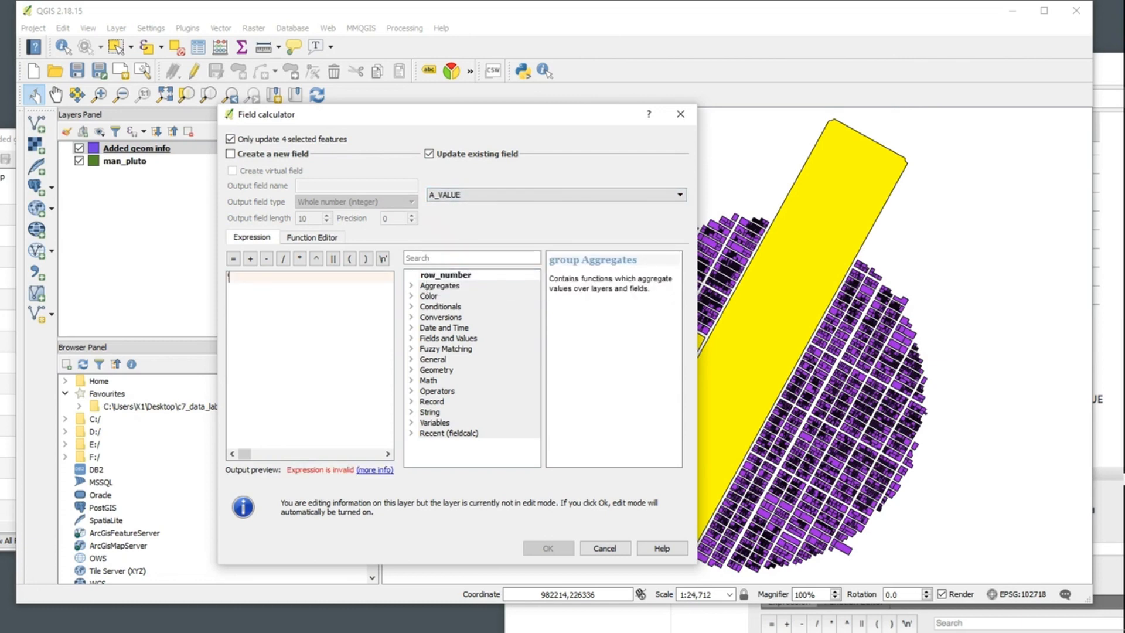
text('large')
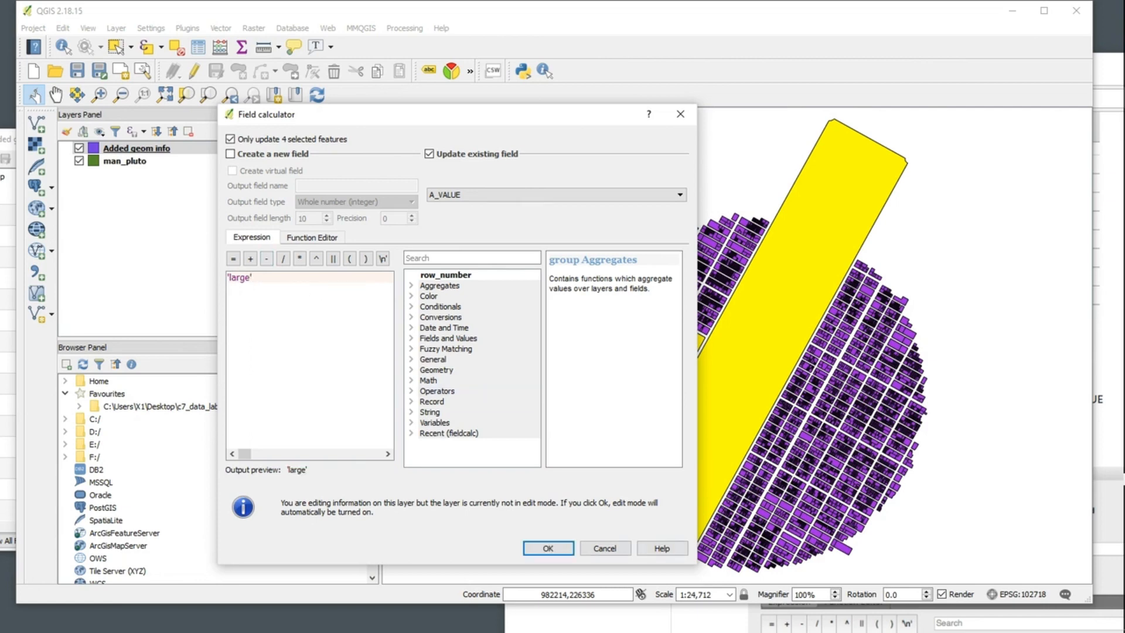
click(548, 548)
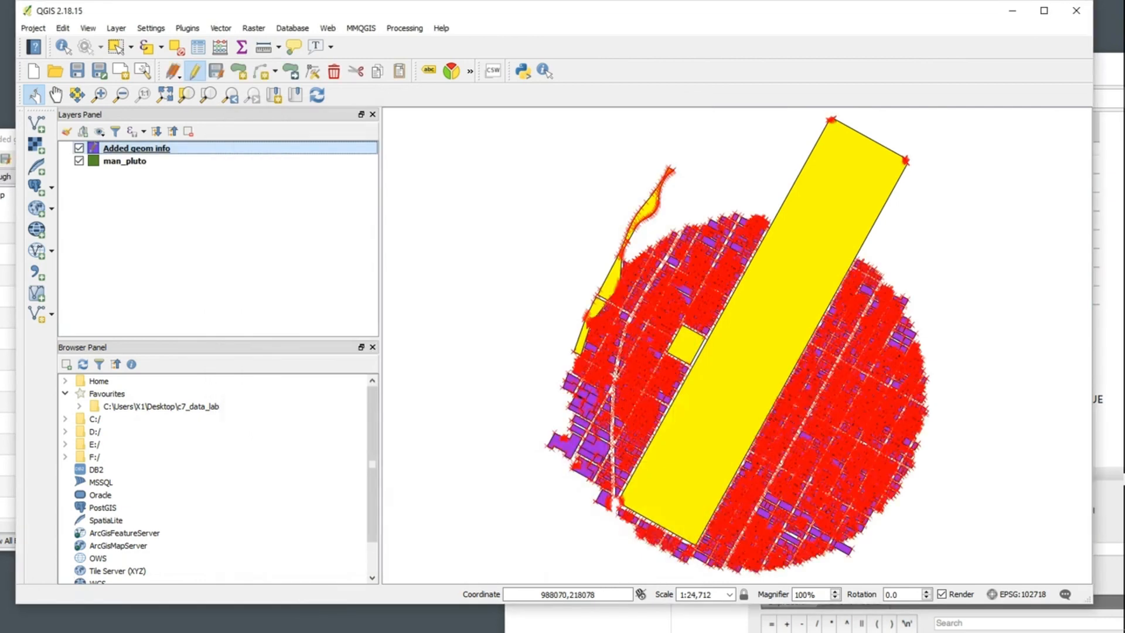
Save the 'large' edits to the Added geom info layer and end its editing session.
right_click(134, 148)
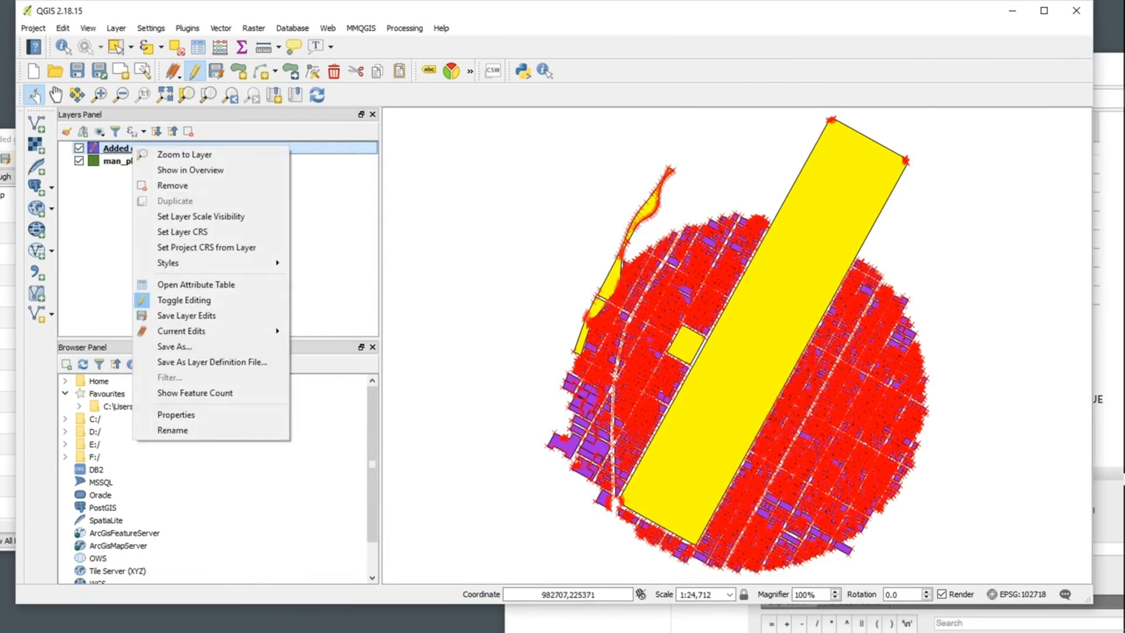
click(176, 315)
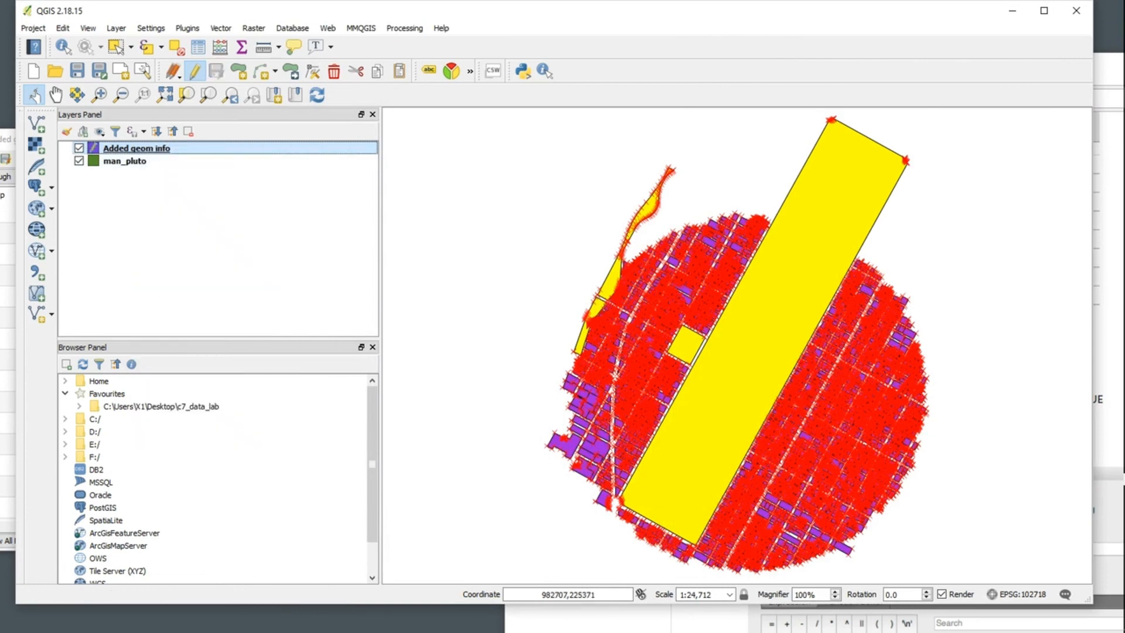
right_click(165, 151)
click(194, 304)
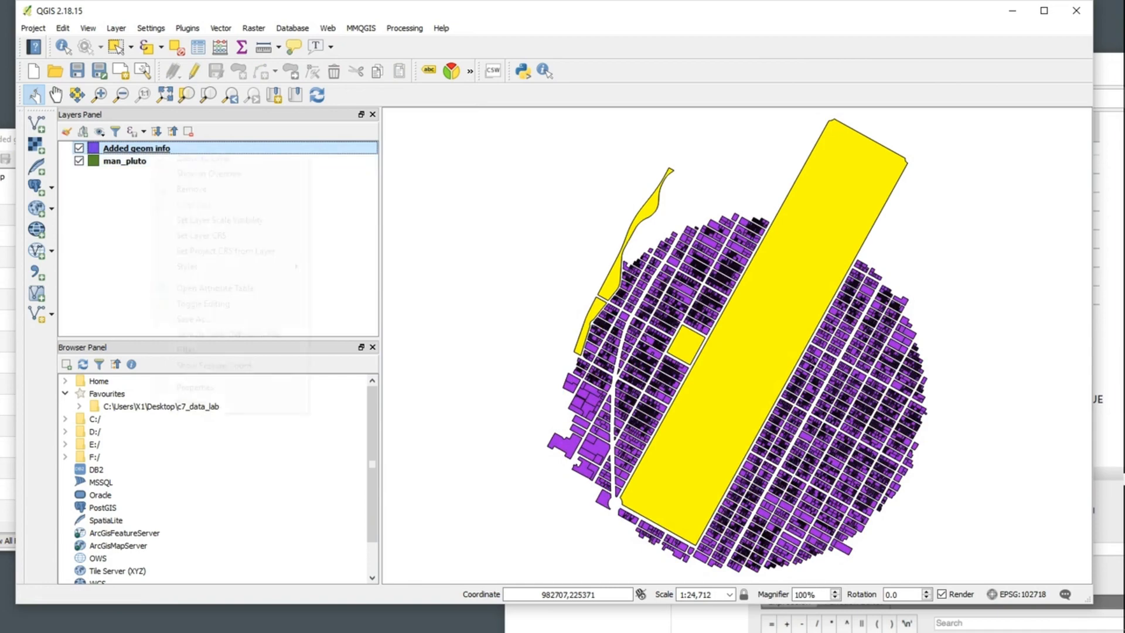
Examine the man_area and A_VALUE columns of the selected records in the Added geom info attribute table, and close the table.
right_click(152, 149)
click(215, 288)
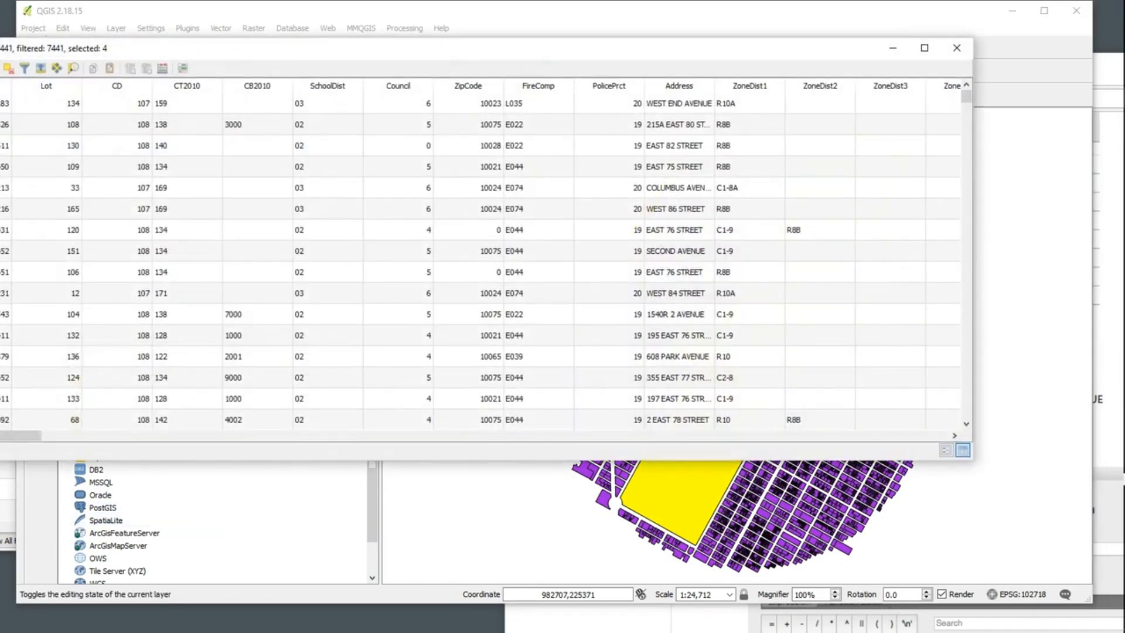
click(47, 399)
click(327, 399)
drag(24, 435, 932, 436)
drag(967, 101, 967, 411)
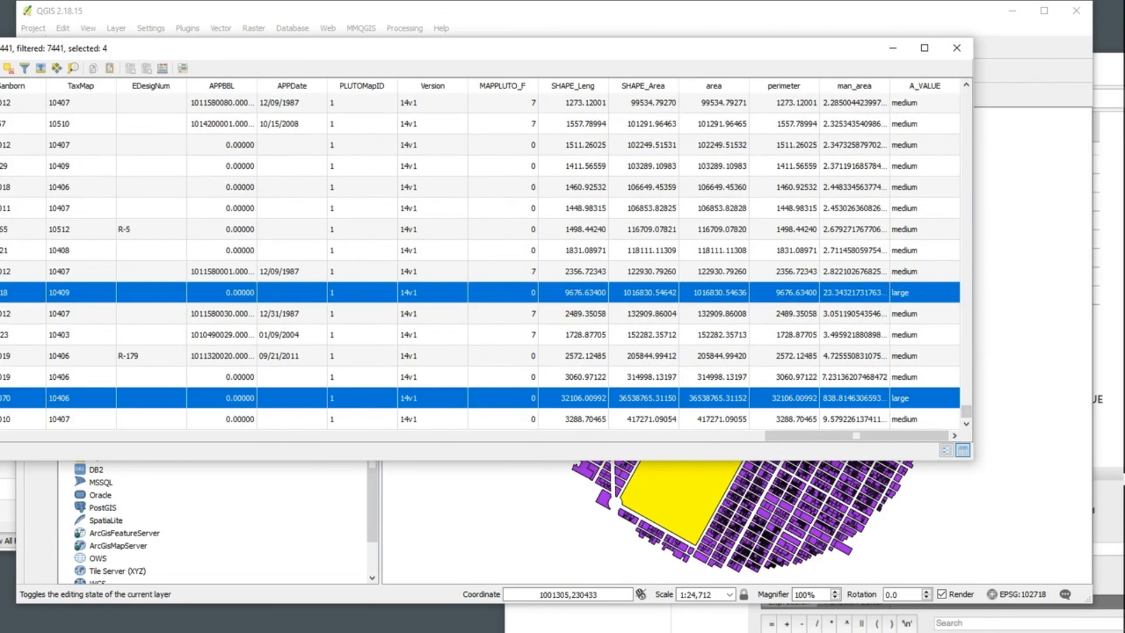
click(958, 48)
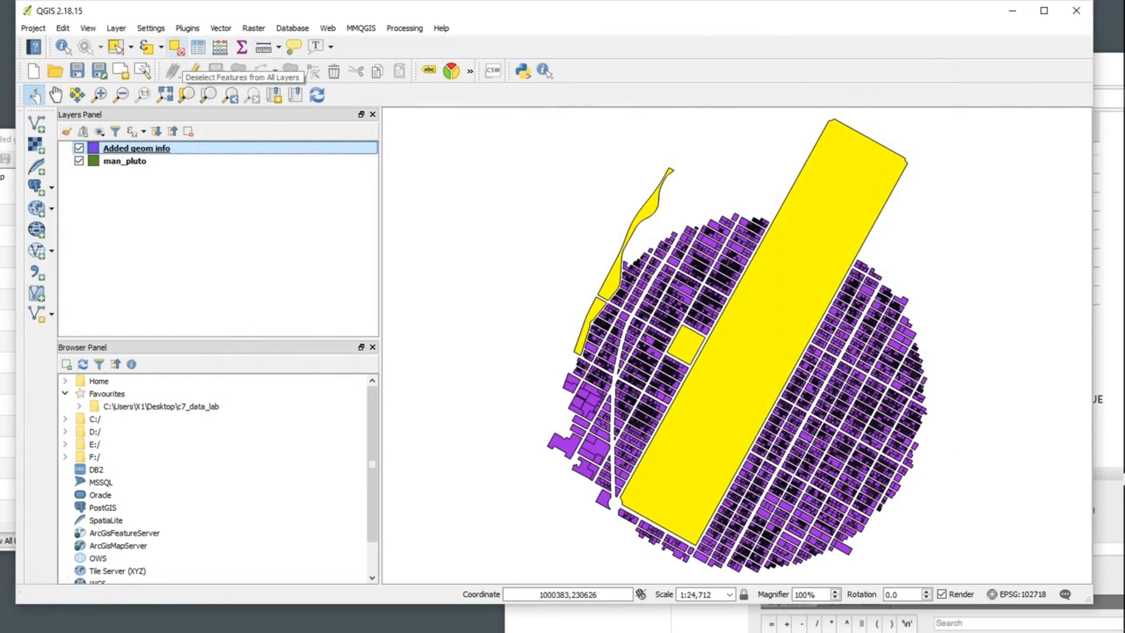
Deselect all features and export the Added geom info layer as ESRI Shapefile final_categories_parcels in the exports folder, adding it to the map.
click(176, 47)
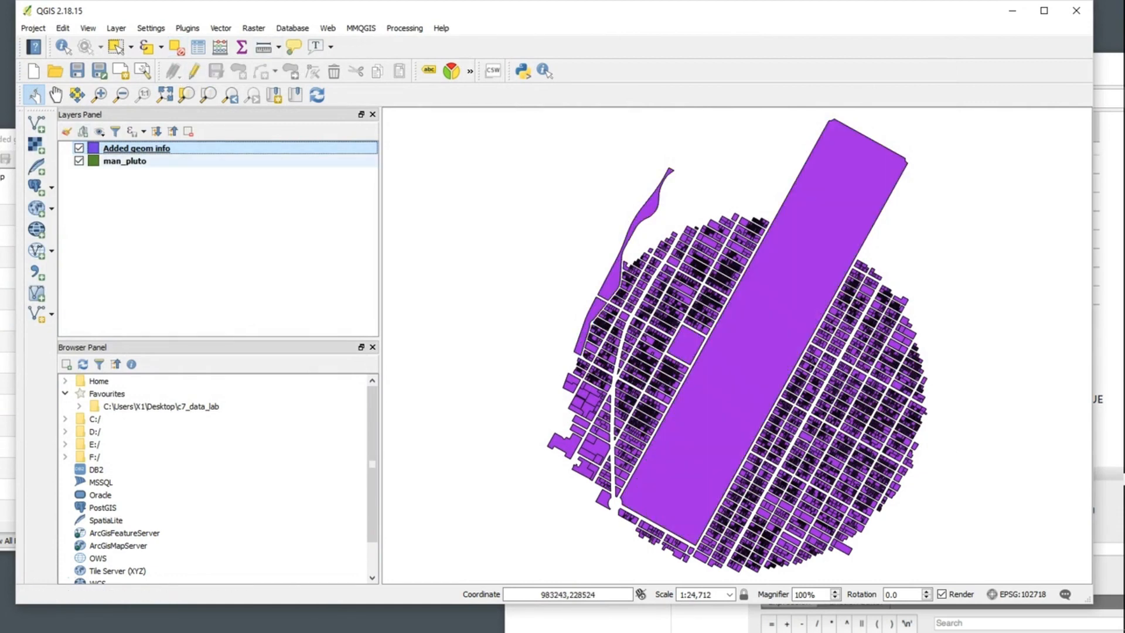
right_click(151, 148)
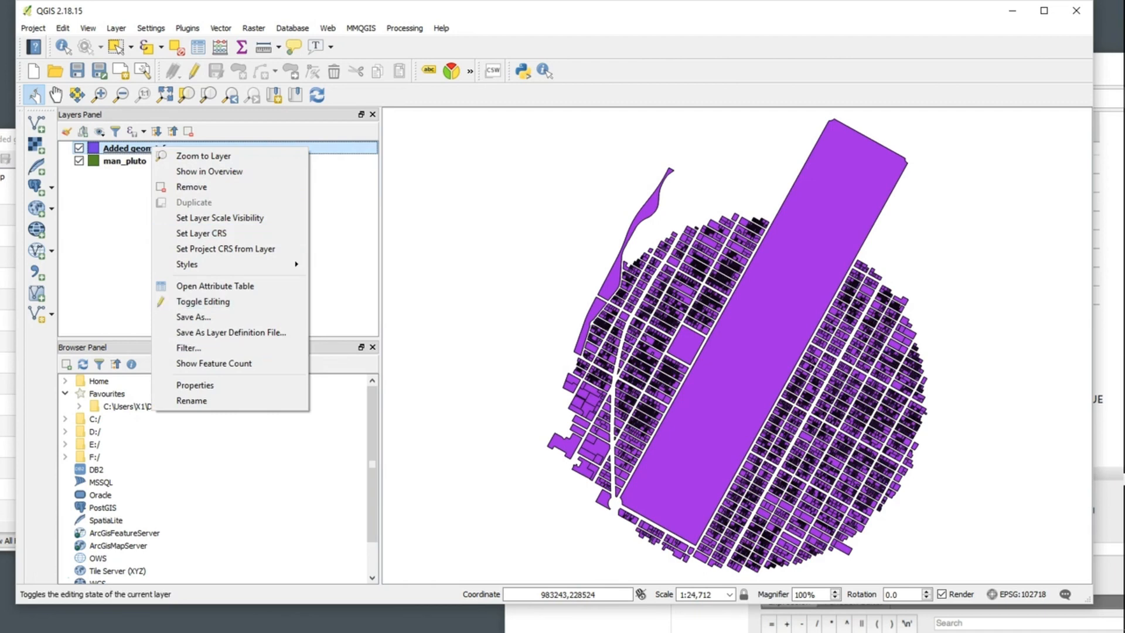
click(132, 205)
right_click(156, 149)
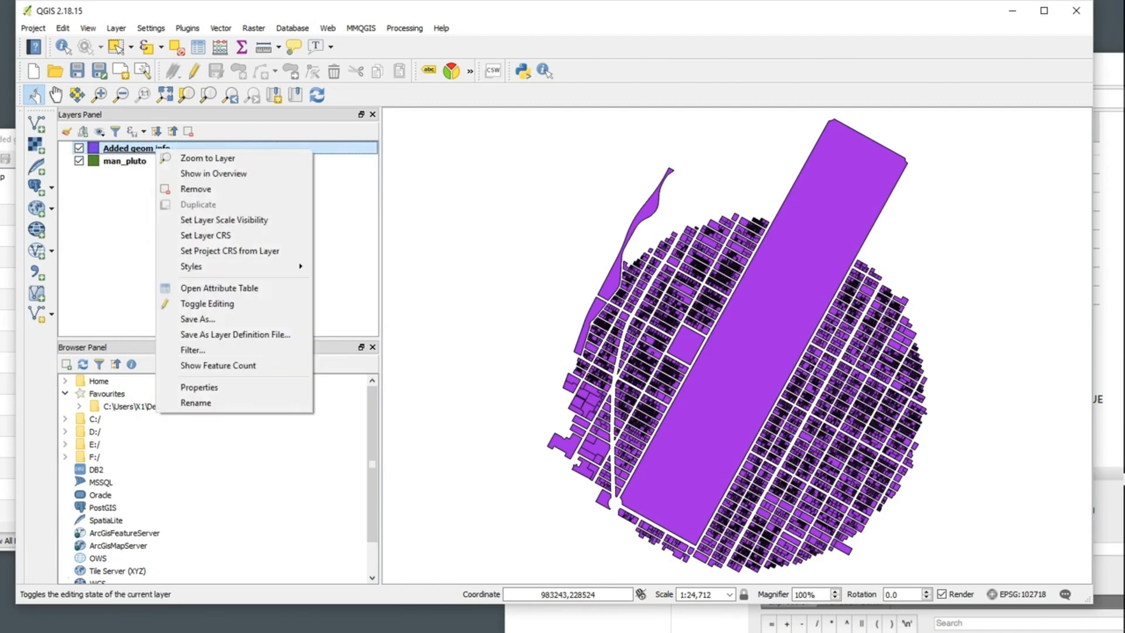
click(197, 319)
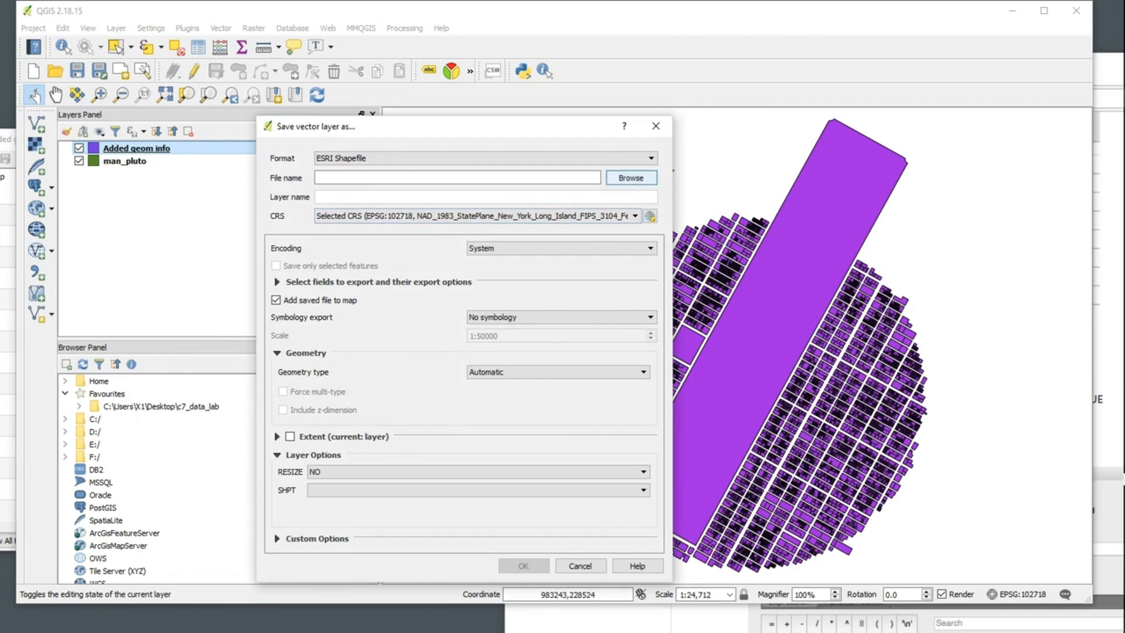
click(631, 178)
double_click(476, 235)
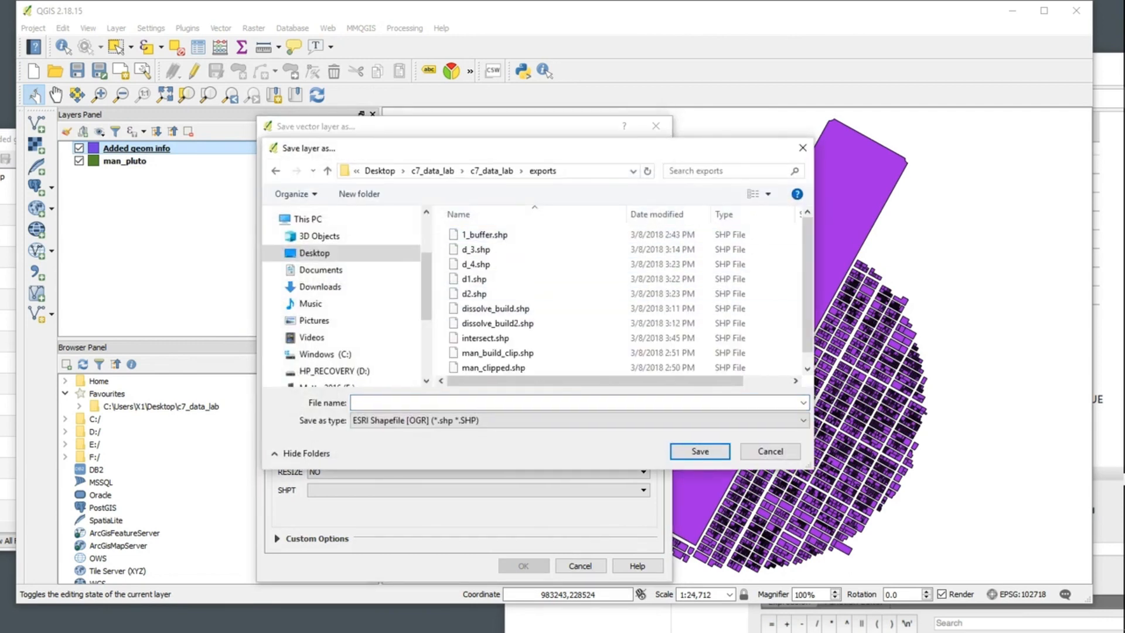
text(f)
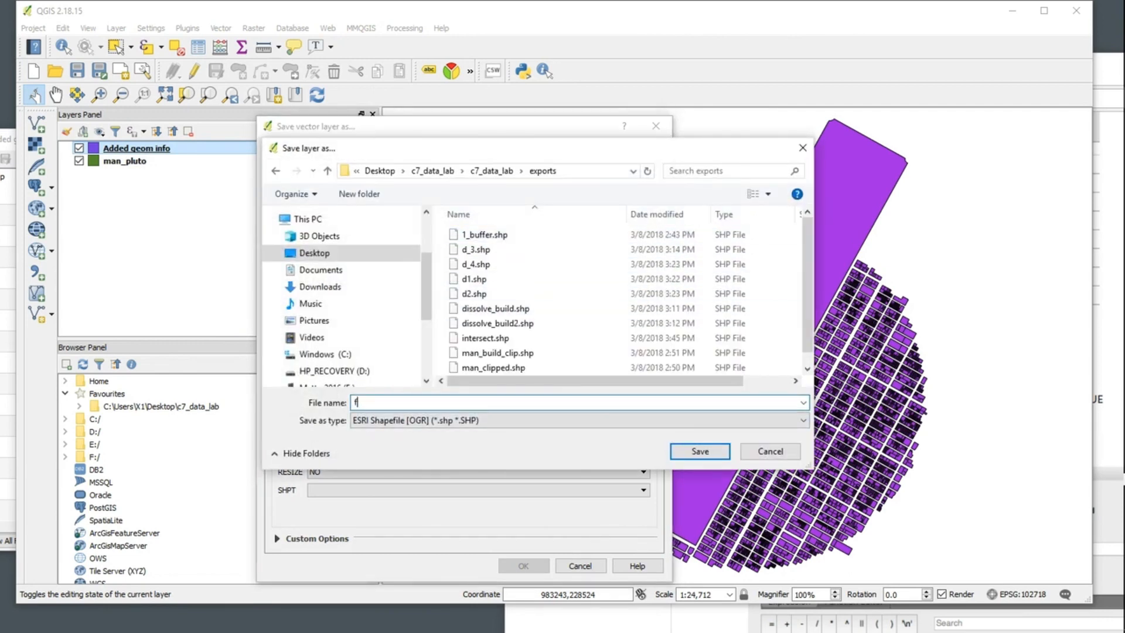
text(inal_)
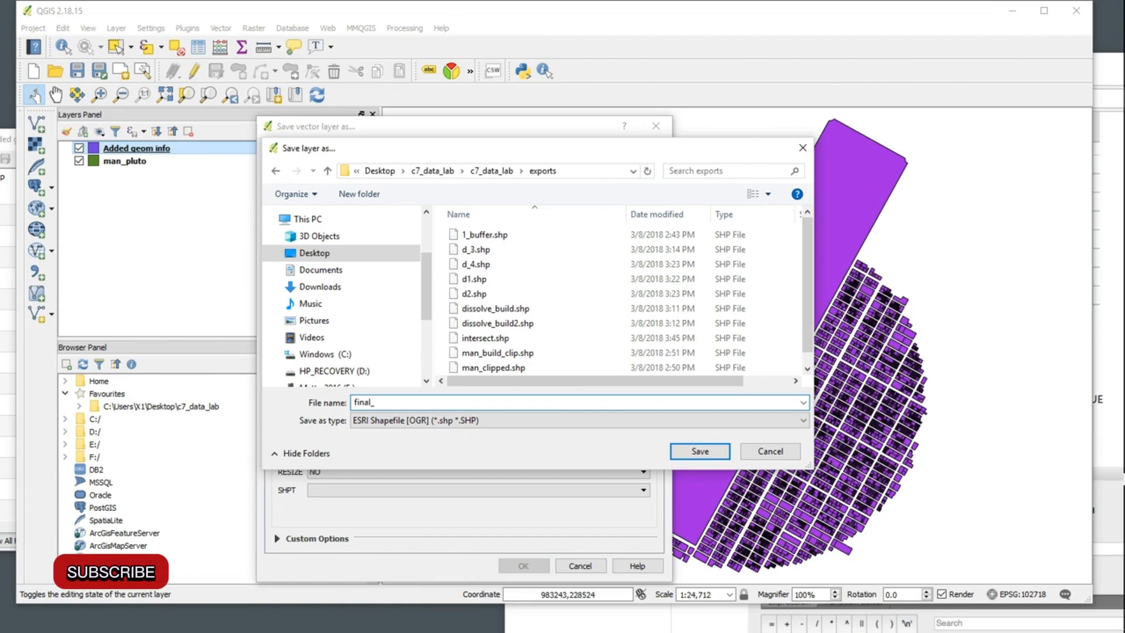
text(categories)
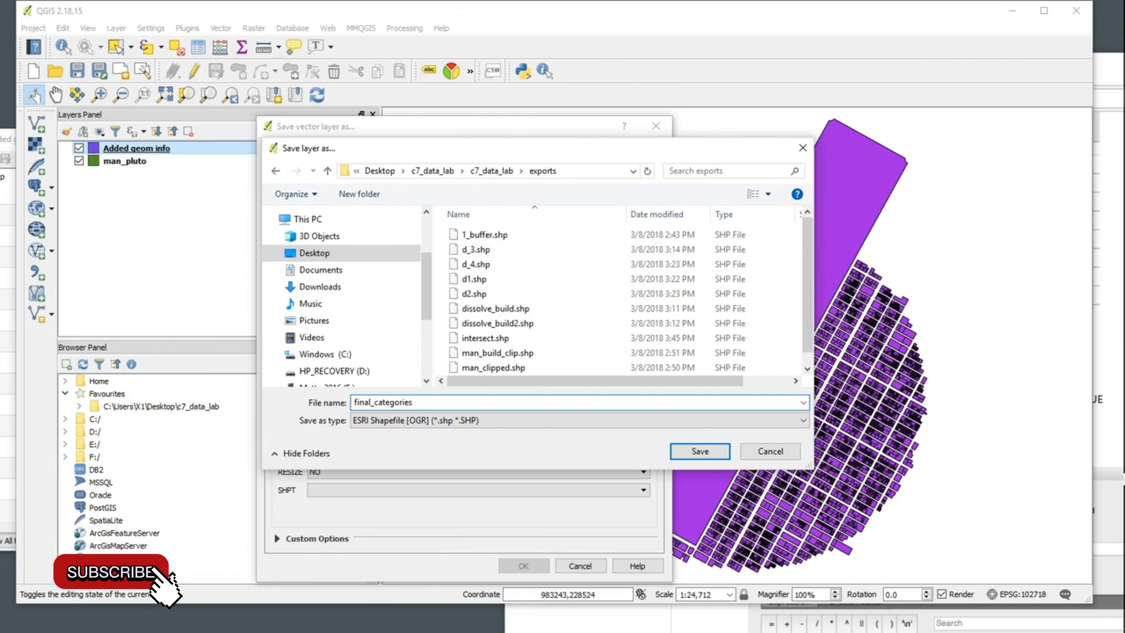
text(_parcels)
key(Return)
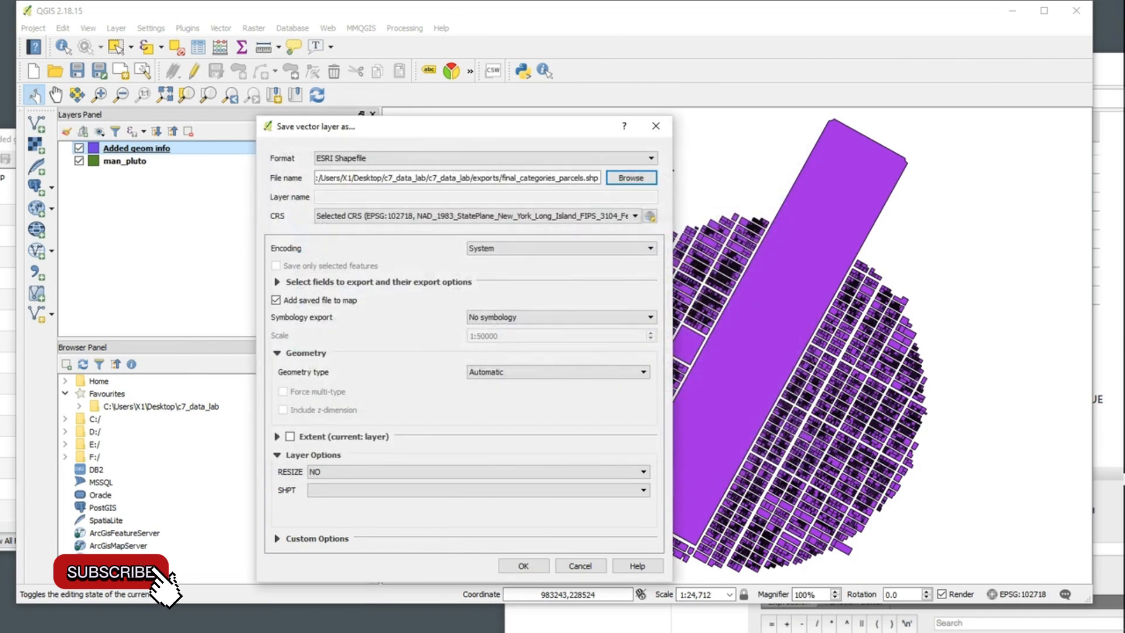
key(Return)
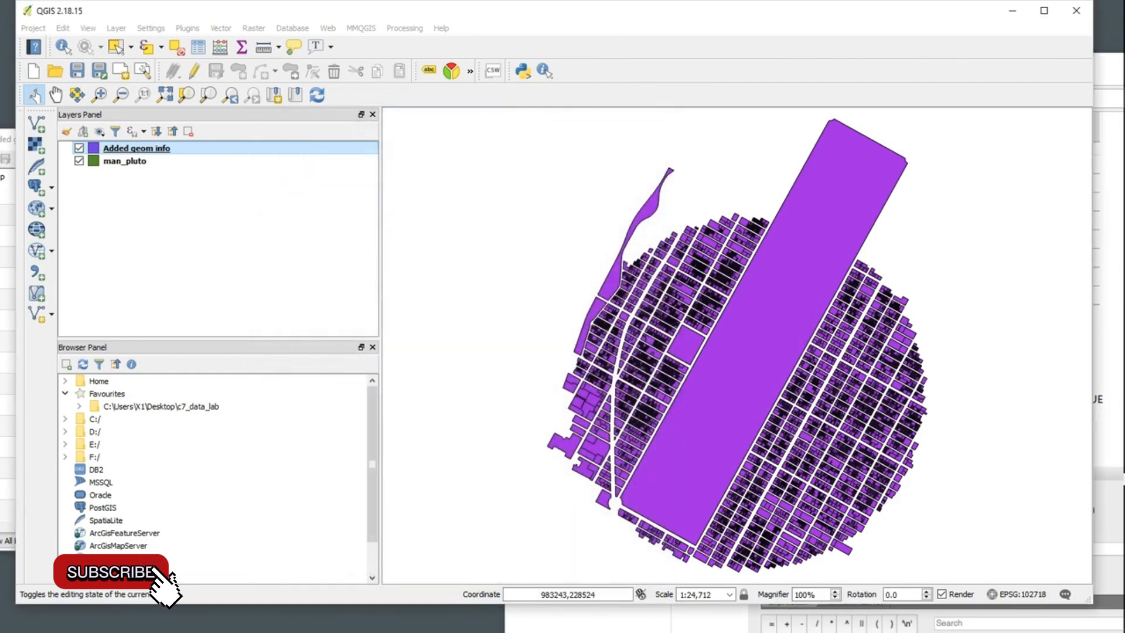
Set the final_categories_parcels layer style to Categorized on the A_VALUE column with random colors and classify its values.
right_click(164, 149)
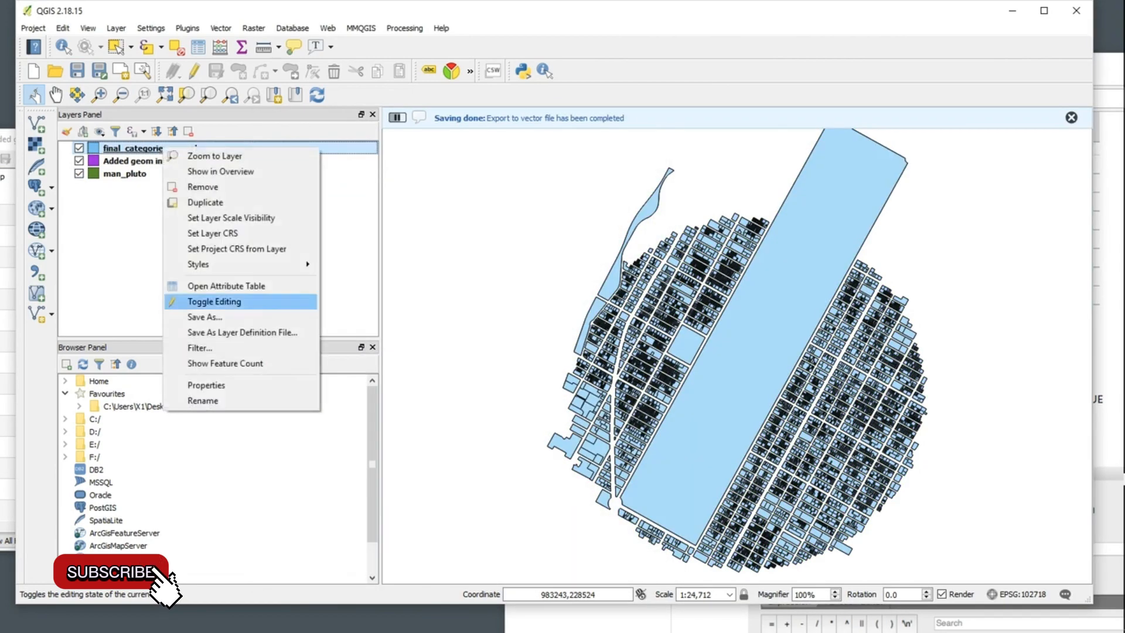
click(207, 385)
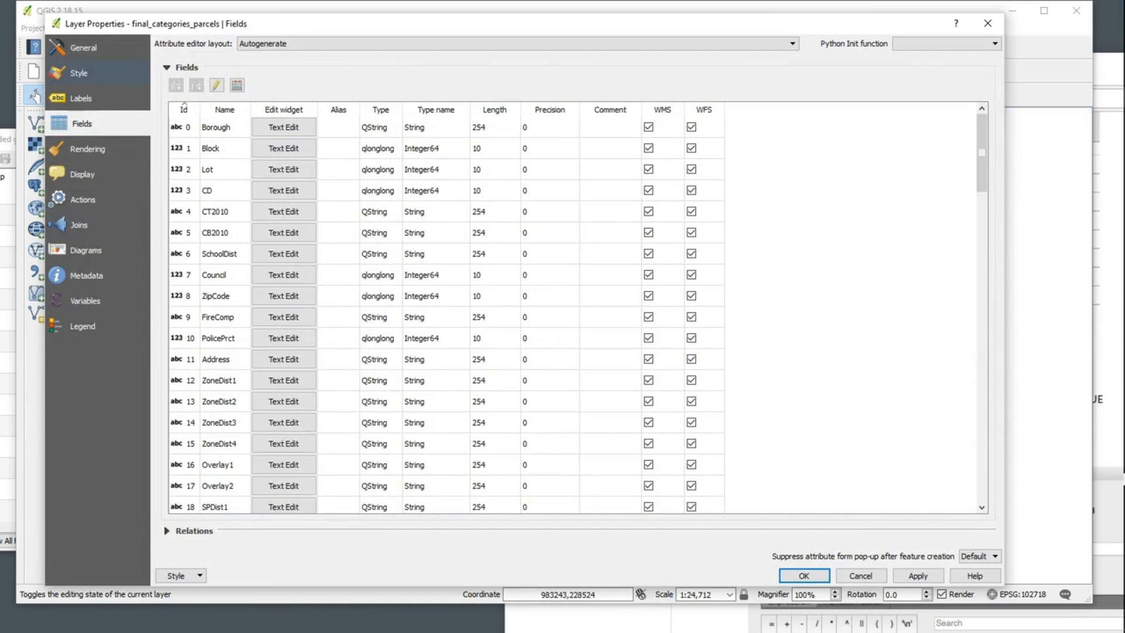
click(82, 74)
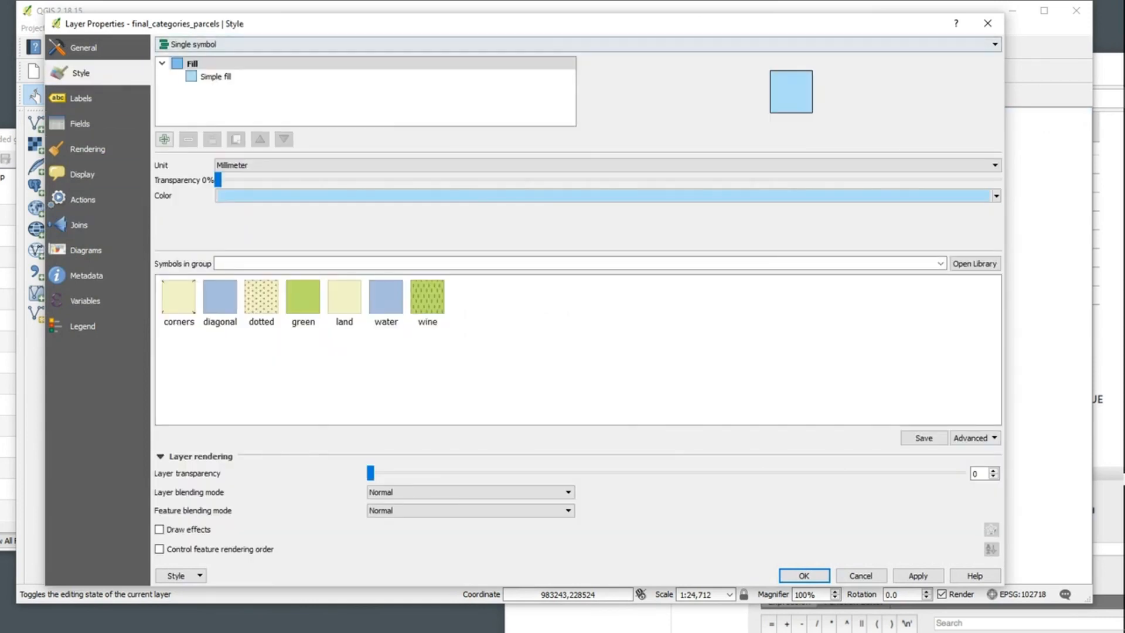
click(281, 45)
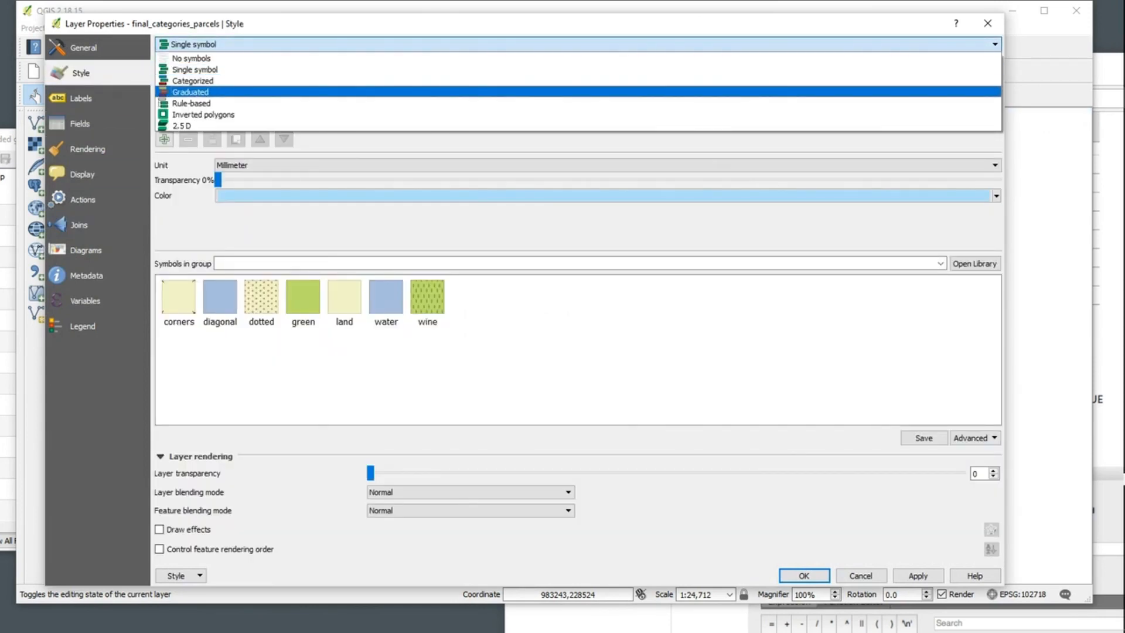
click(193, 80)
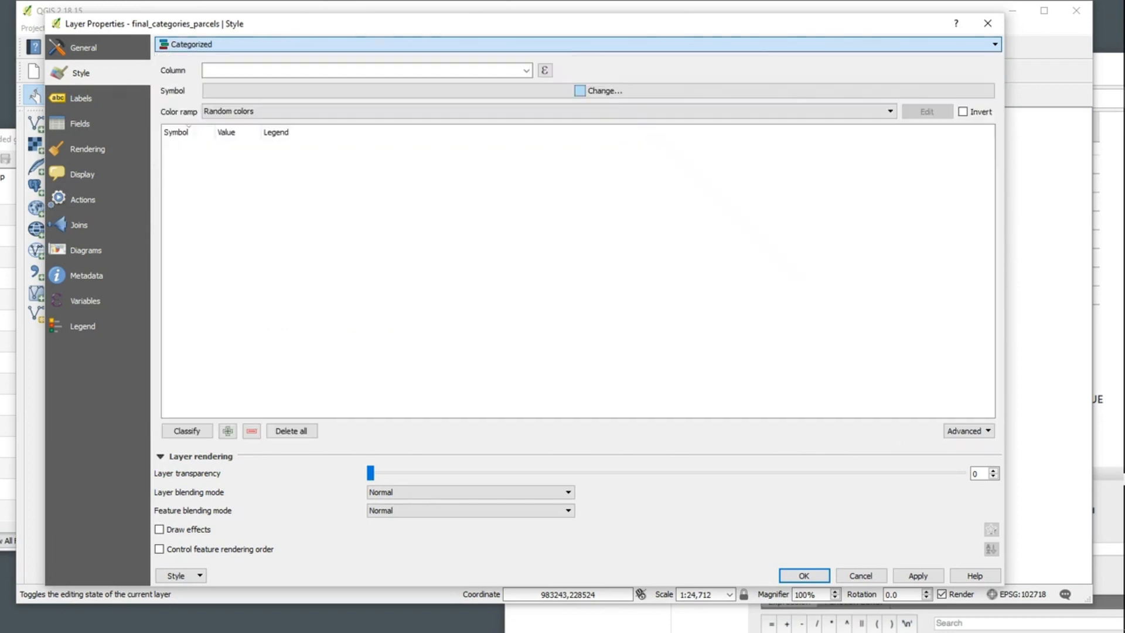
click(527, 70)
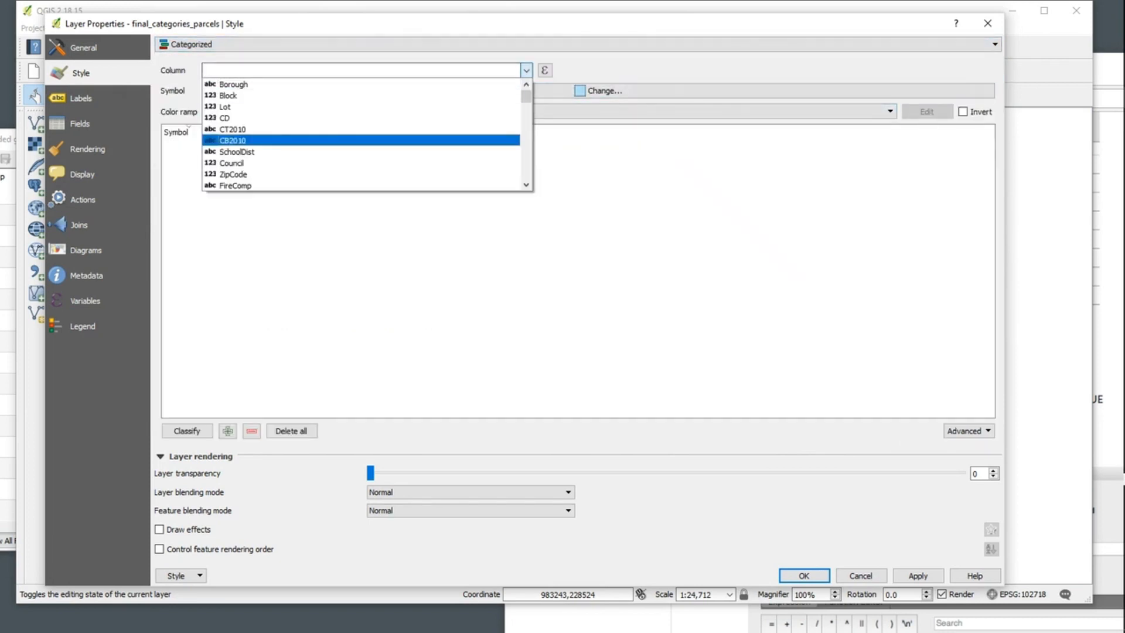
drag(526, 96, 526, 175)
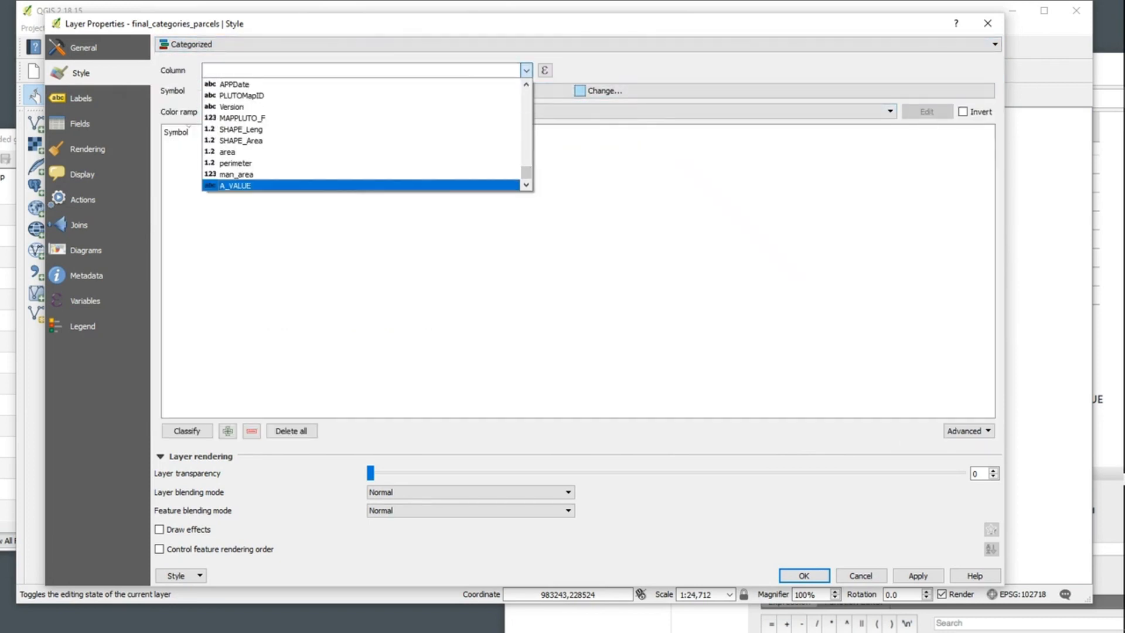
click(235, 186)
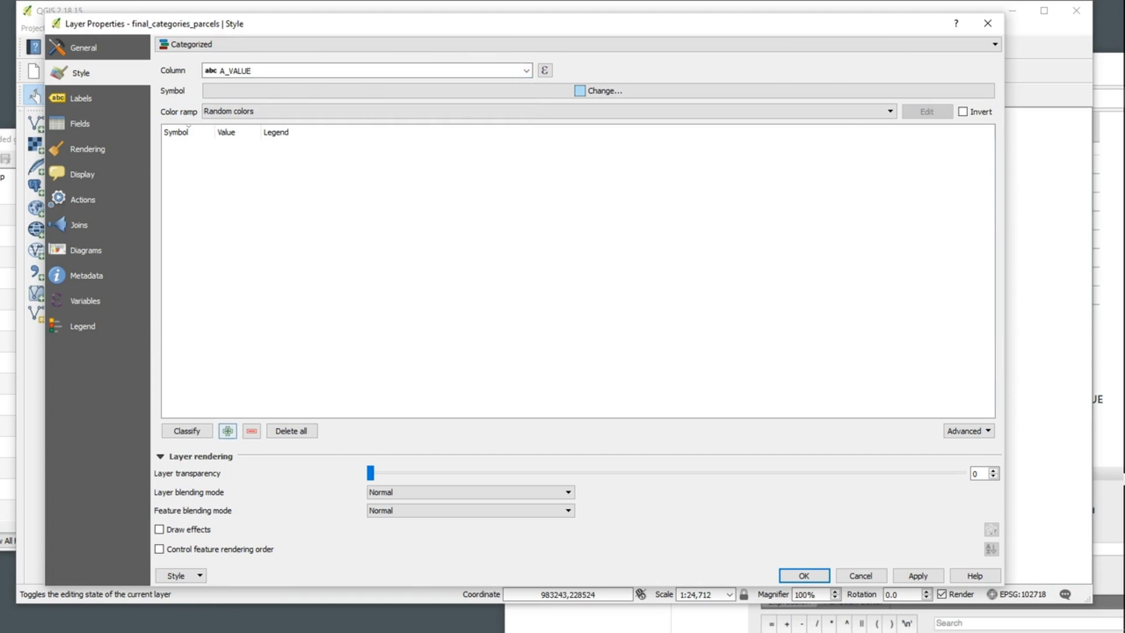
click(186, 431)
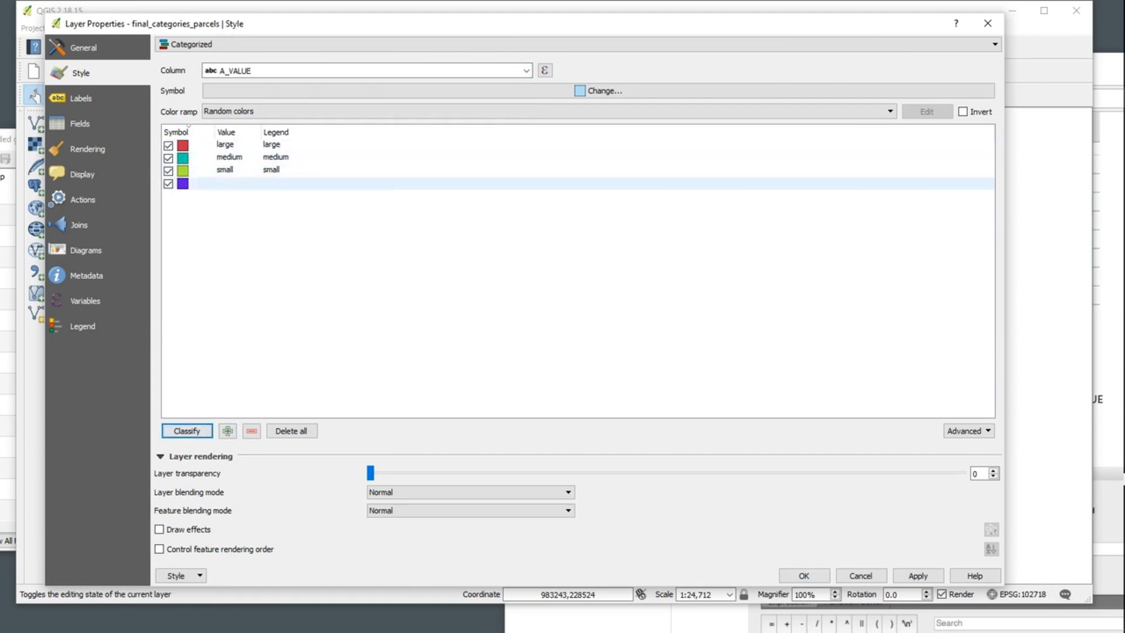
Turn off the category with the empty value, apply the style and close the layer properties.
click(168, 184)
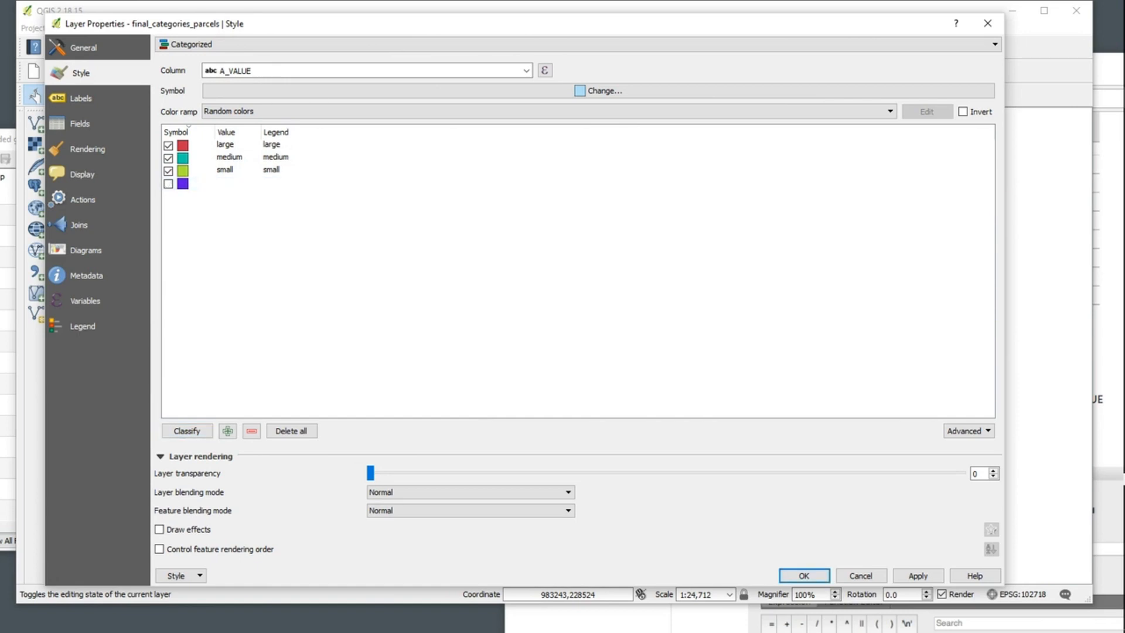
click(918, 575)
click(805, 576)
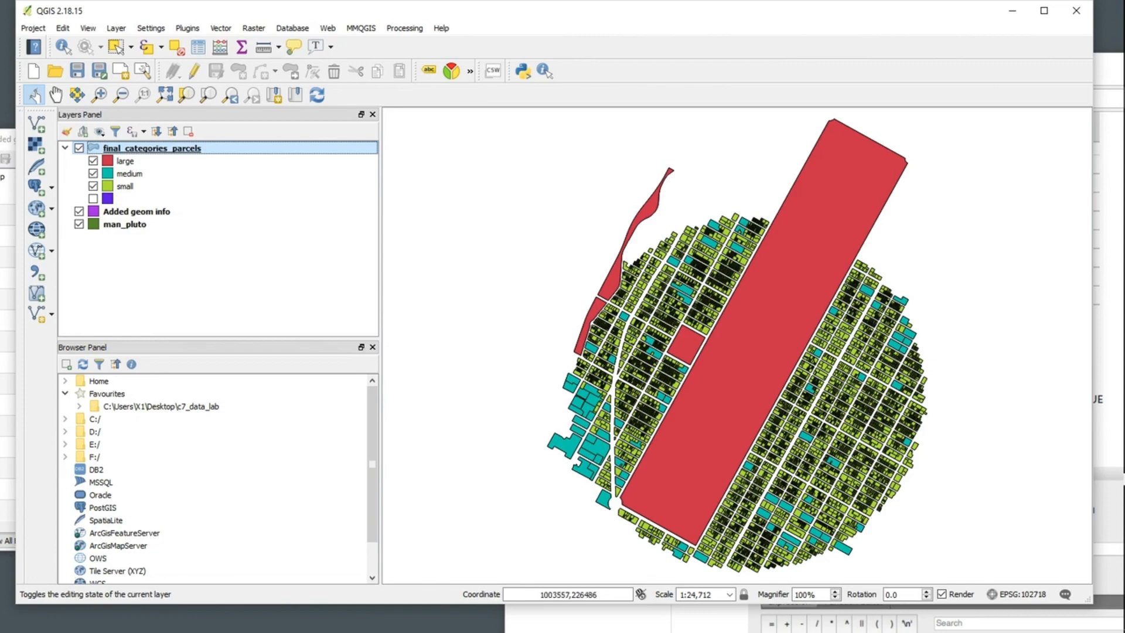
Switch to the Class 7 Lab page in the browser and review the final map example and the Step 7 geometry instructions.
drag(1110, 69, 782, 17)
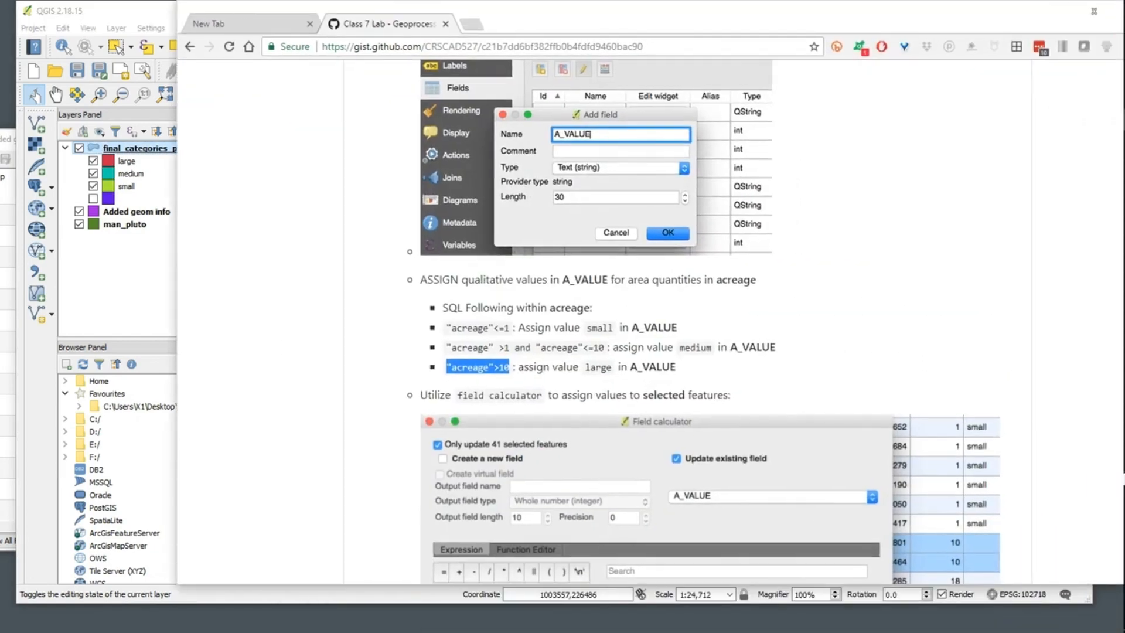
scroll(651, 321, up, 1)
scroll(650, 321, down, 12)
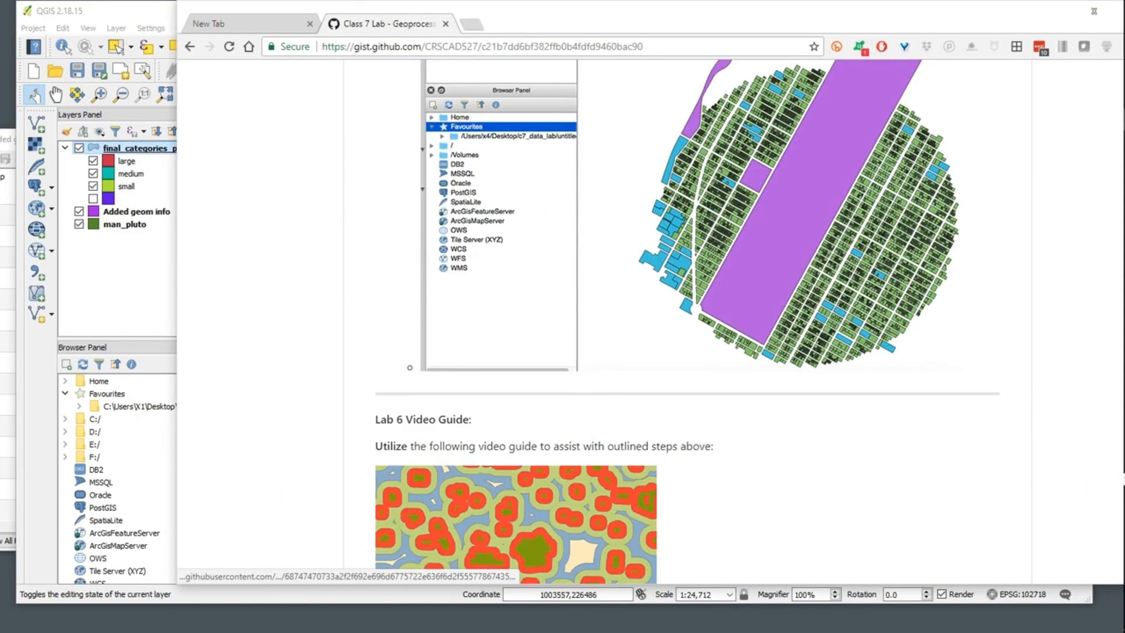
scroll(651, 321, up, 15)
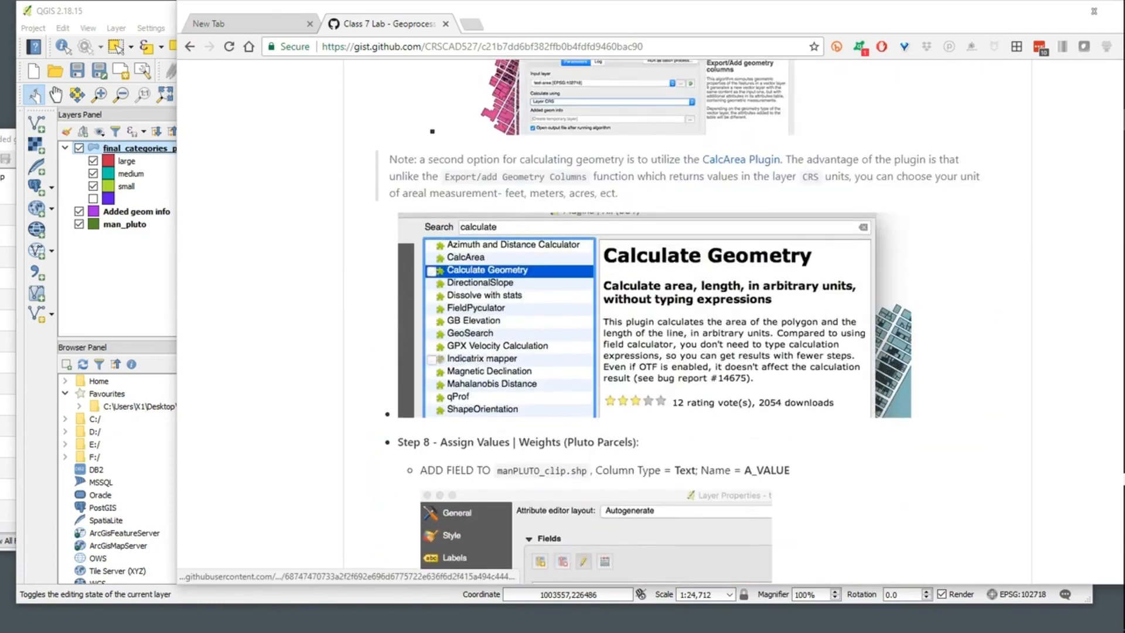
scroll(651, 321, up, 3)
scroll(650, 321, up, 4)
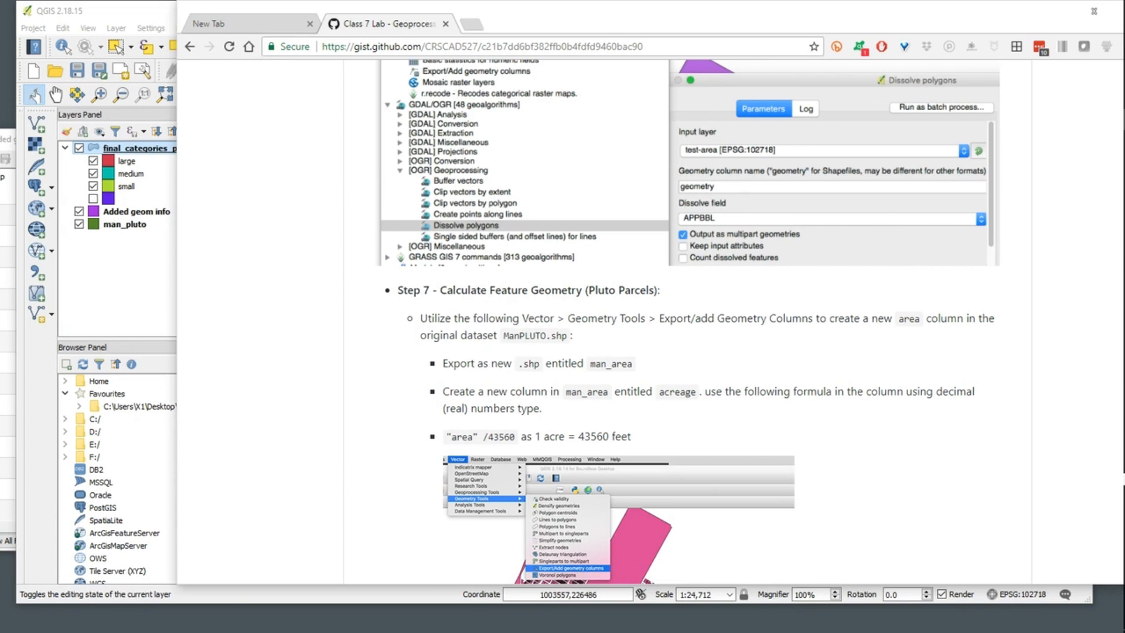
drag(585, 289, 656, 290)
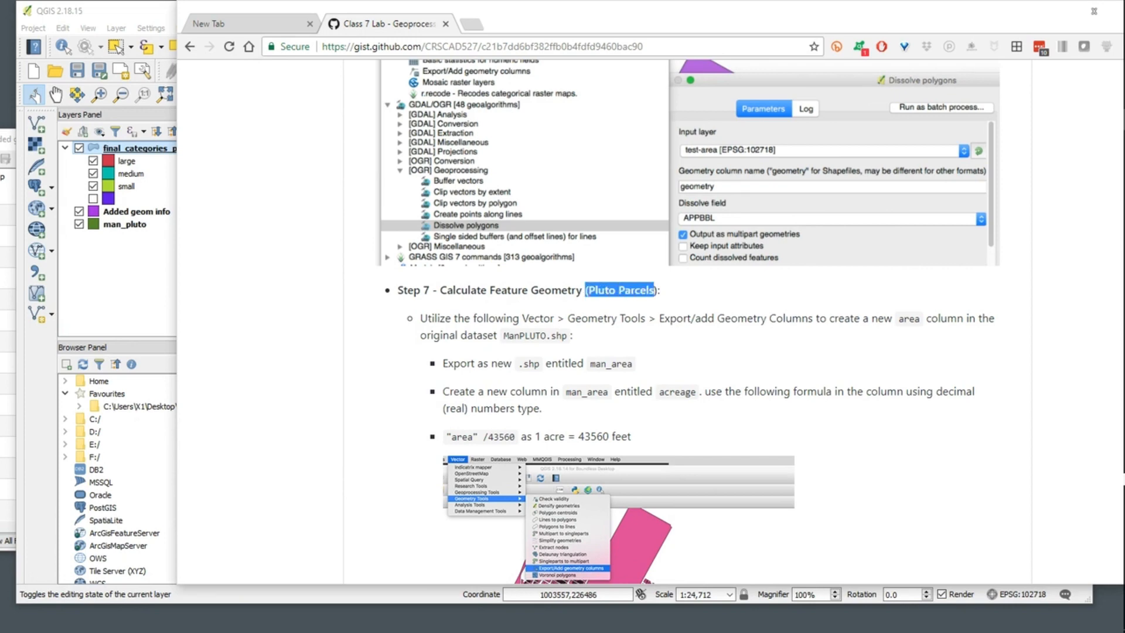
Review Steps 4 to 8 of the lab instructions and return to the start of the page.
scroll(651, 322, up, 9)
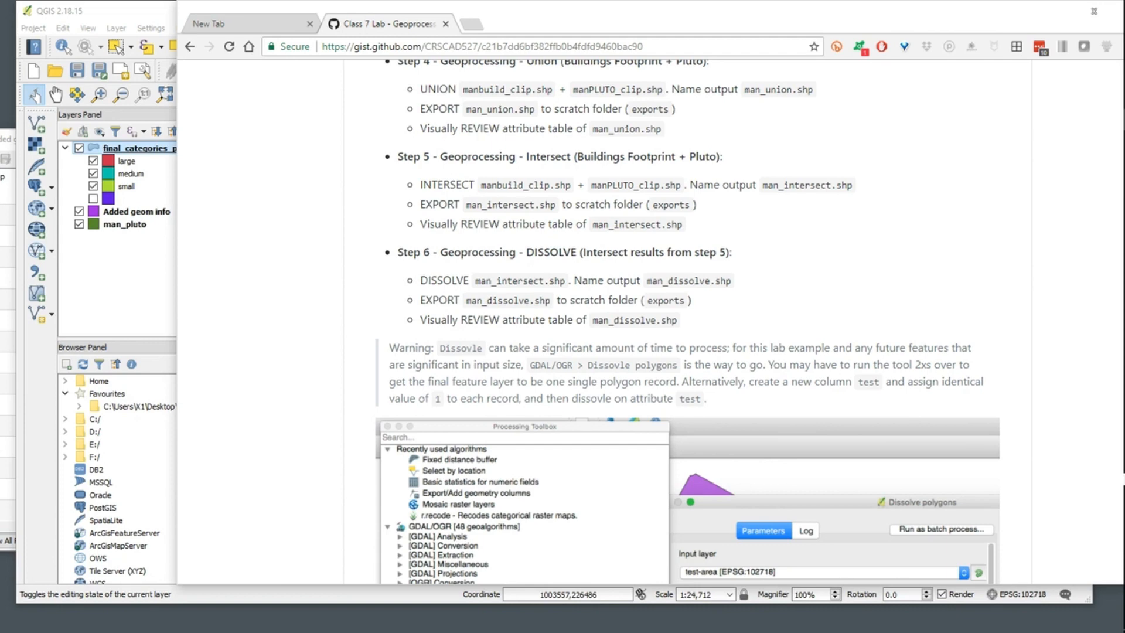
scroll(651, 322, down, 7)
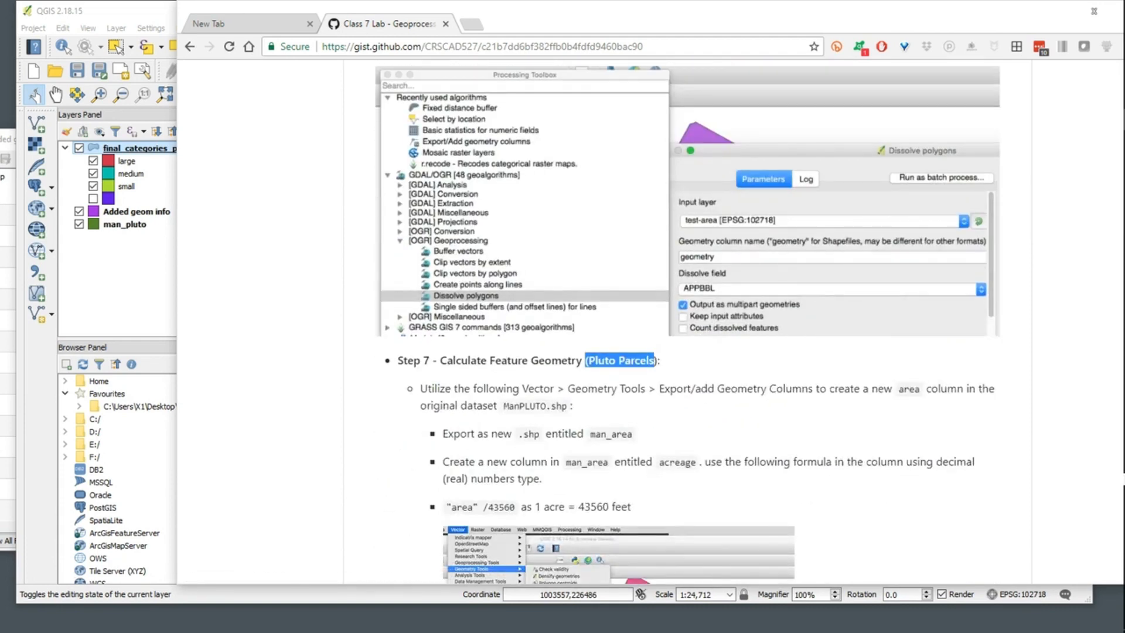
scroll(686, 321, down, 1)
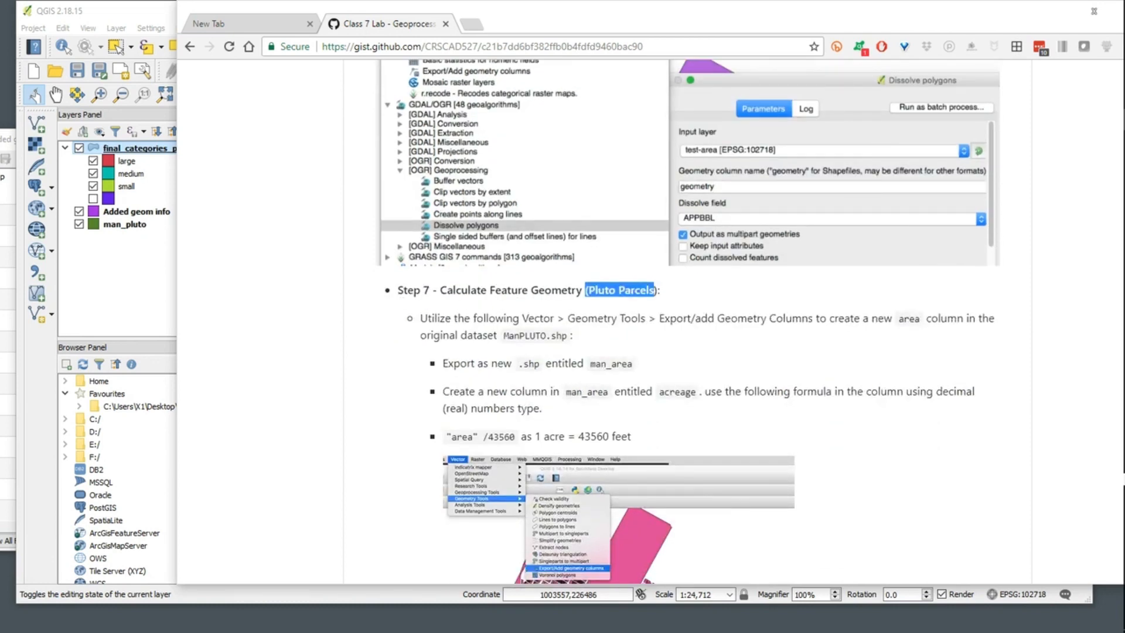
scroll(651, 322, down, 13)
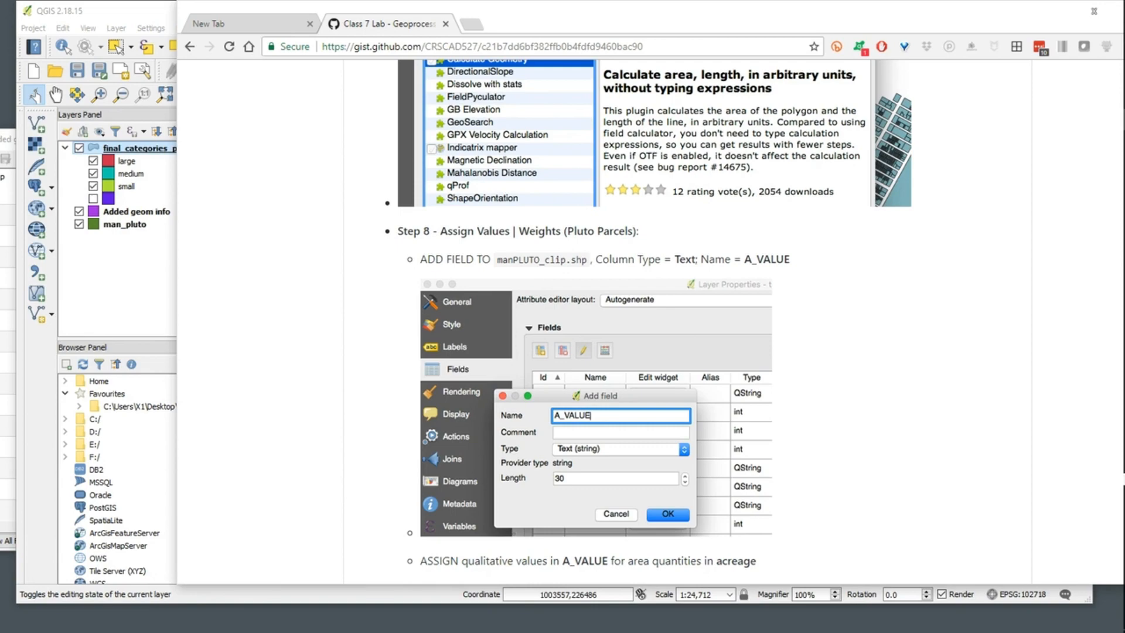
scroll(657, 323, up, 10)
scroll(662, 317, up, 10)
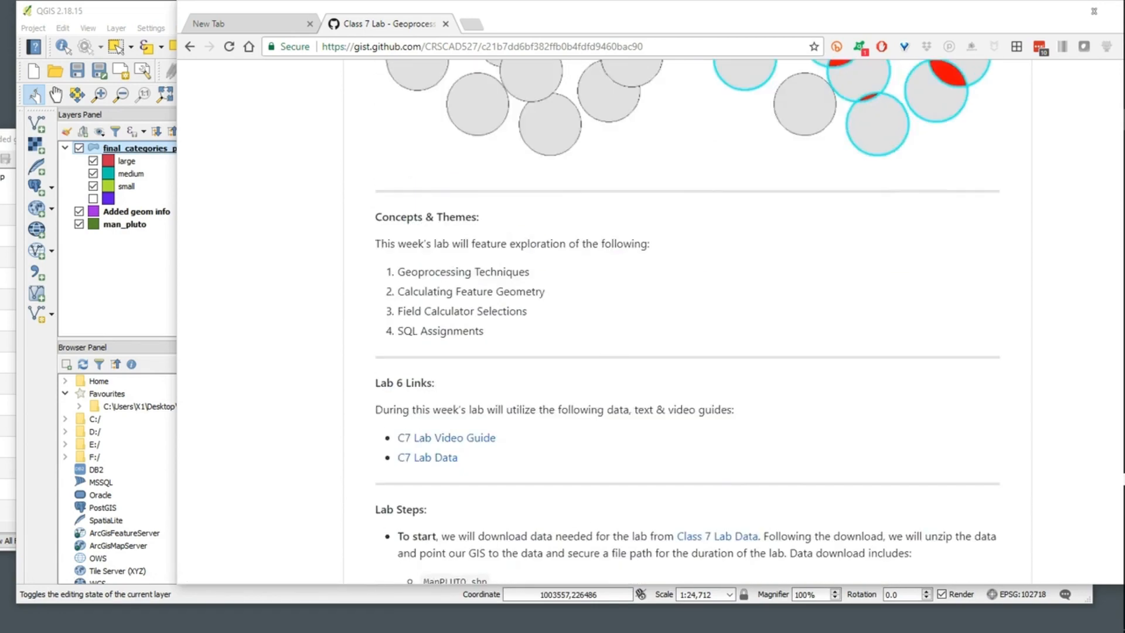
scroll(662, 316, up, 5)
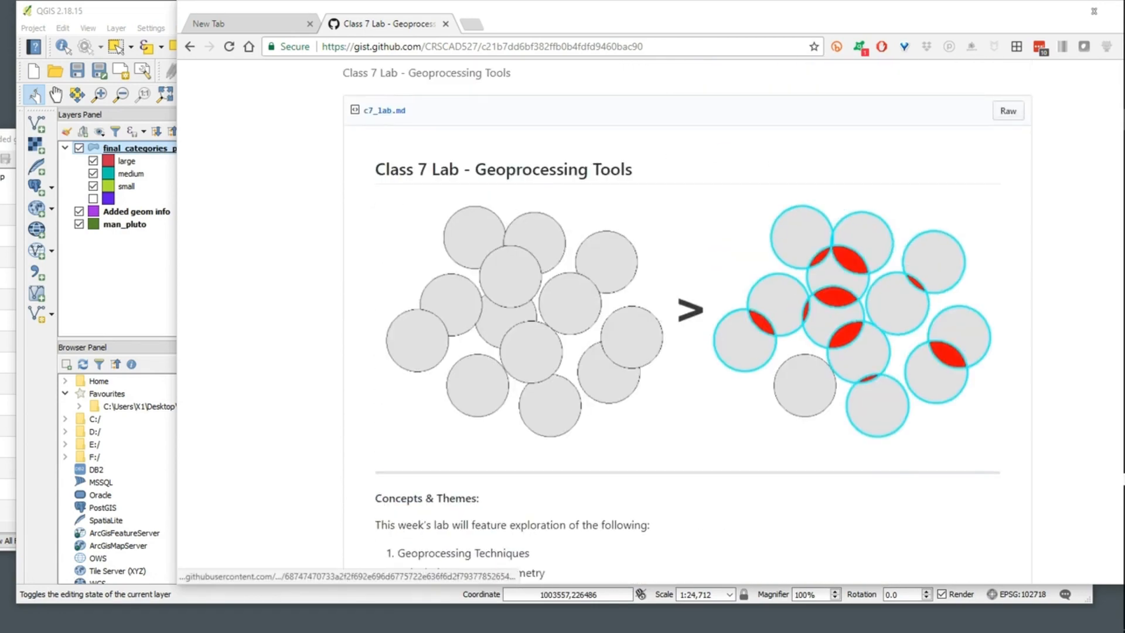